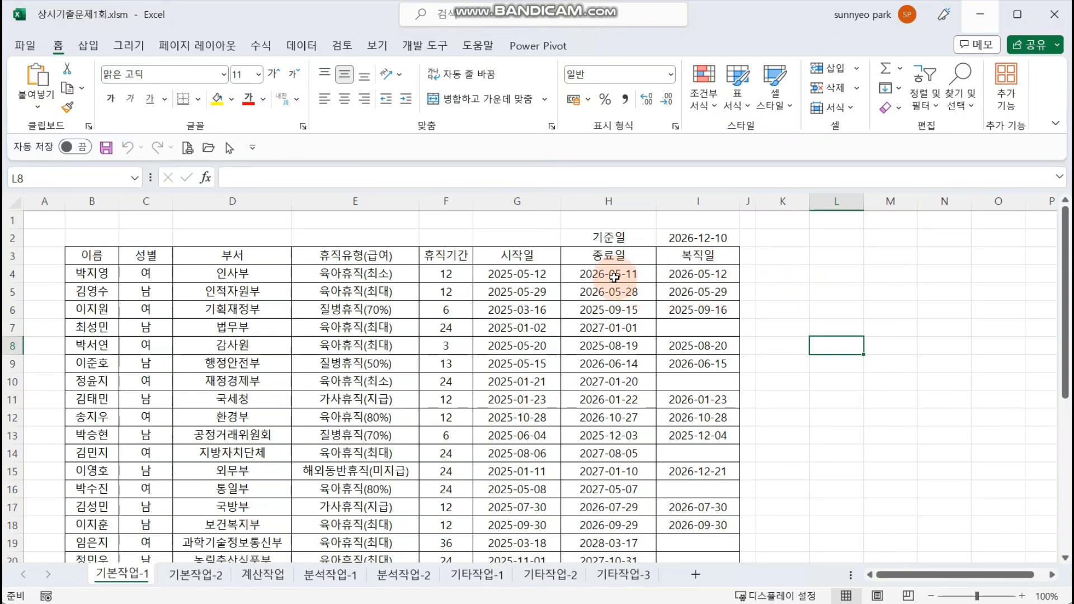
{"action": "left_click_drag", "start_coordinate": [615, 275], "coordinate": [615, 453]}
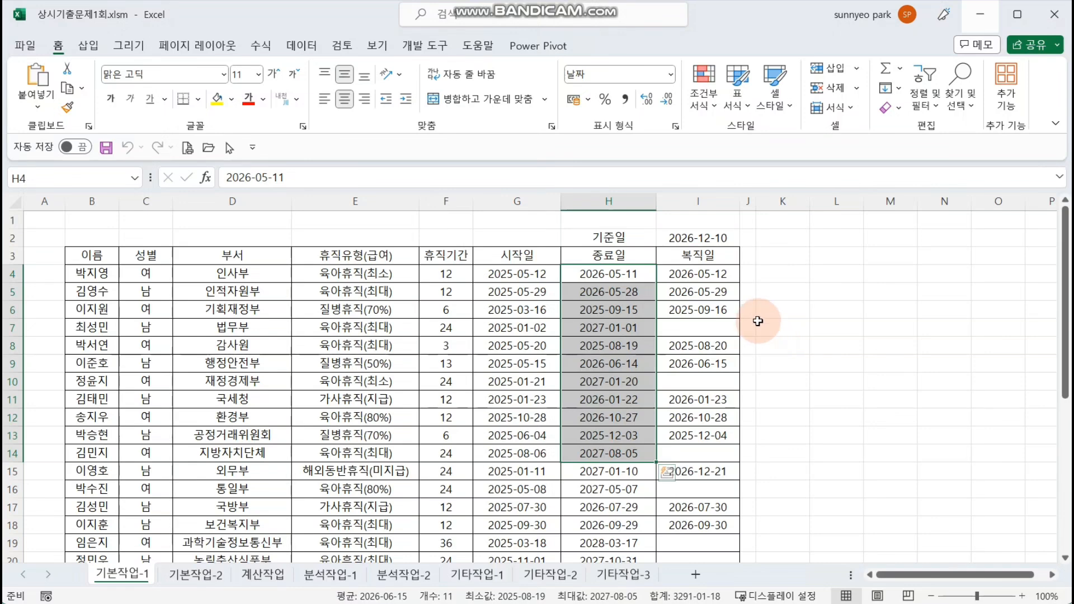
{"action": "left_click", "coordinate": [882, 322]}
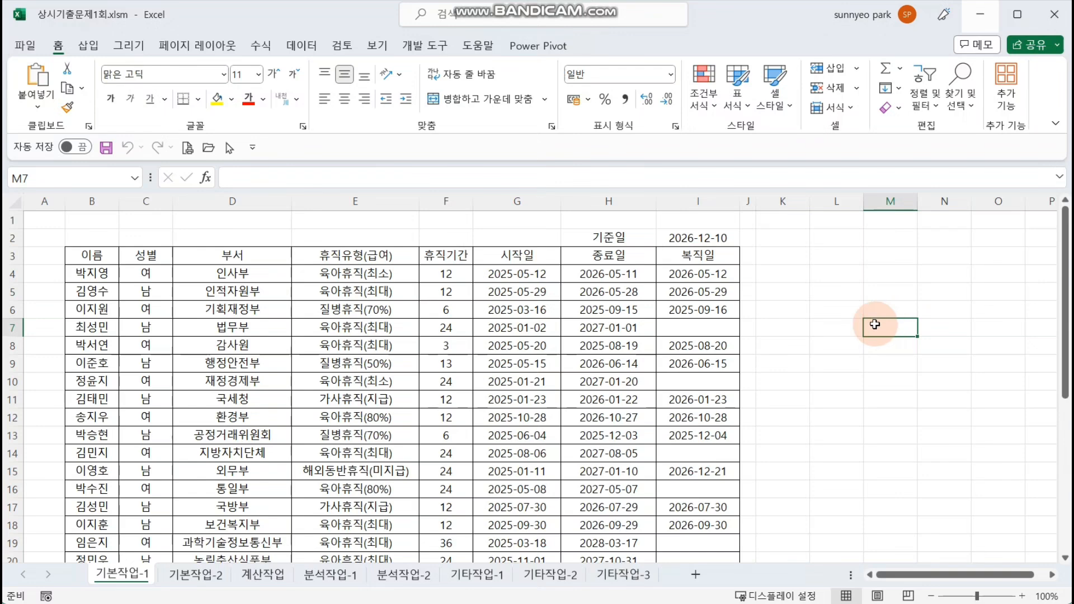
{"action": "left_click_drag", "start_coordinate": [618, 291], "coordinate": [618, 453]}
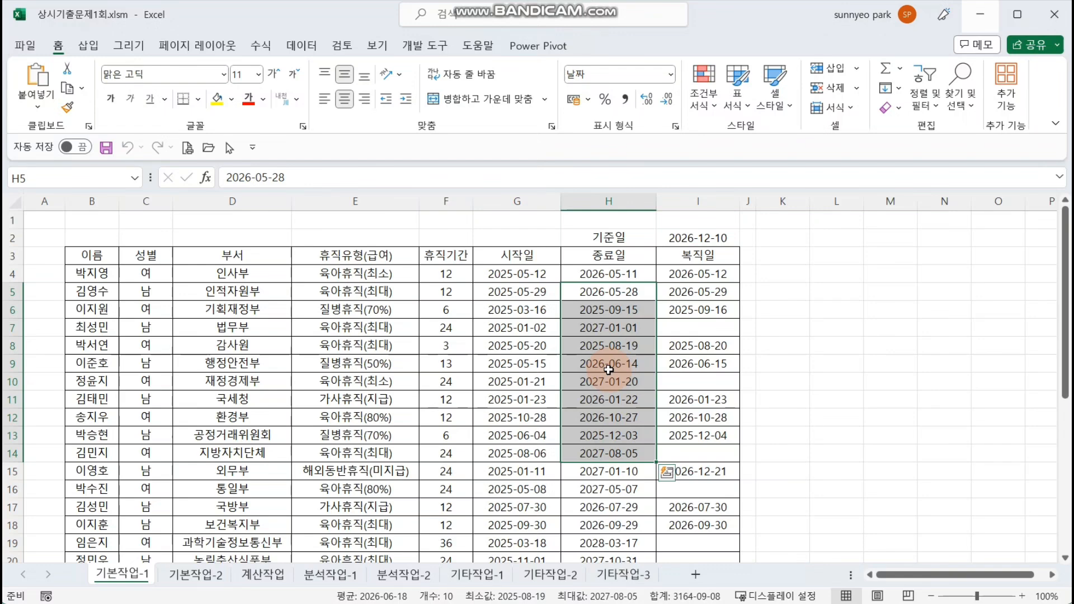
{"action": "left_click_drag", "start_coordinate": [355, 309], "coordinate": [372, 404]}
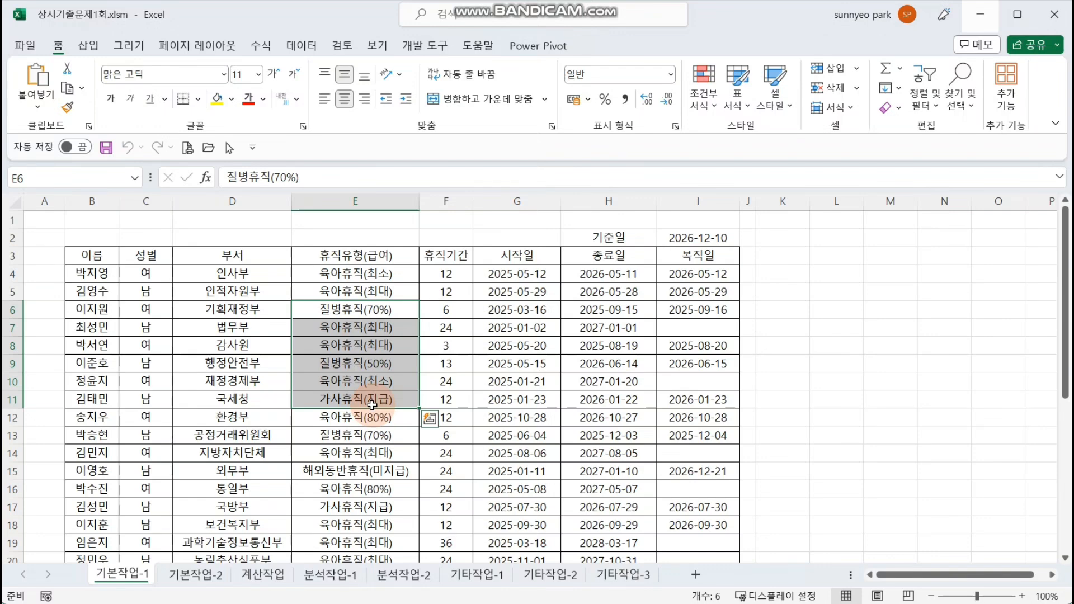
{"action": "left_click_drag", "start_coordinate": [784, 254], "coordinate": [792, 278]}
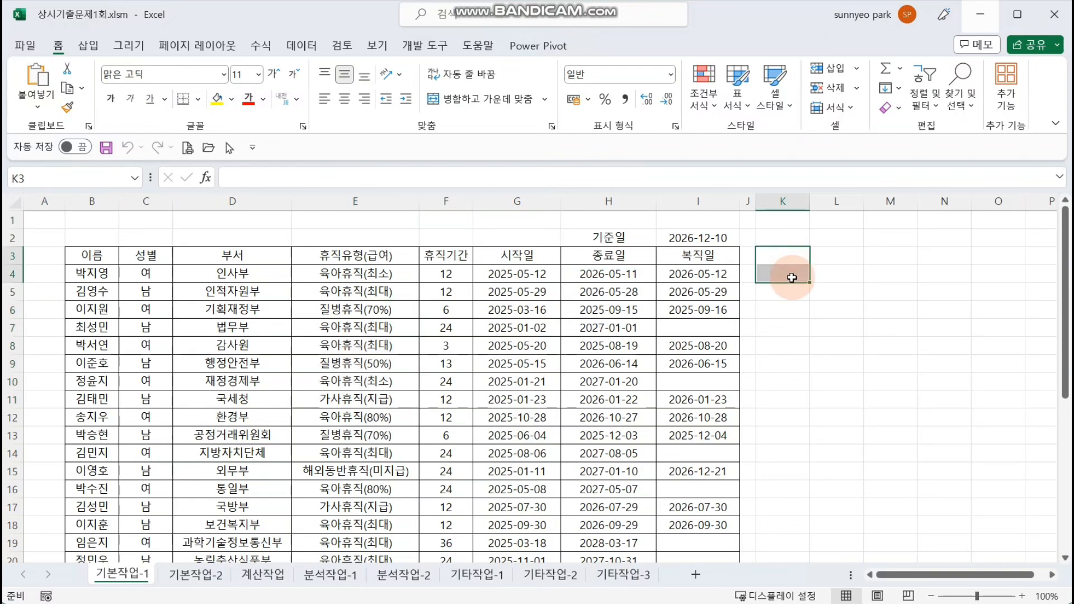
{"action": "left_click", "coordinate": [797, 312]}
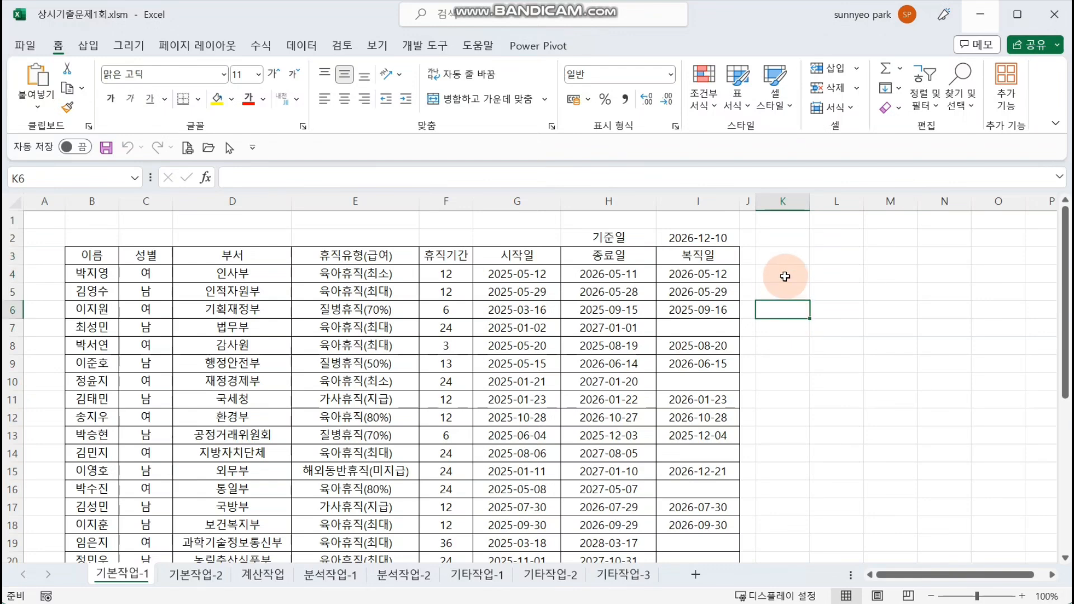
Enter the criteria heading 조건1 in cell K3
{"action": "left_click_drag", "start_coordinate": [791, 251], "coordinate": [792, 276]}
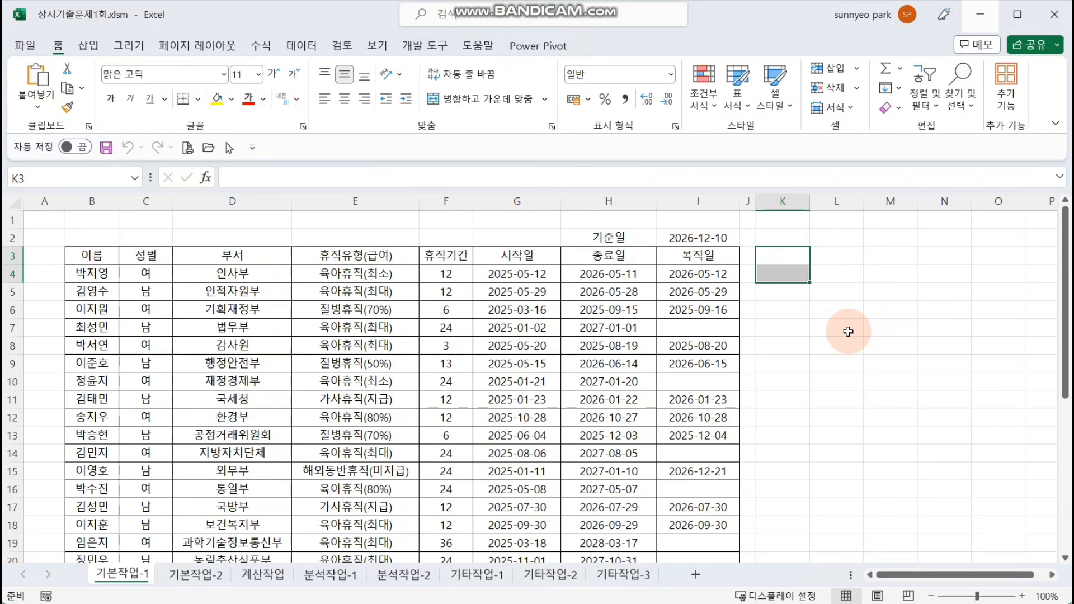
{"action": "type", "text": "sflasfjlsafhoeil"}
{"action": "key", "text": "Escape"}
{"action": "type", "text": "조건"}
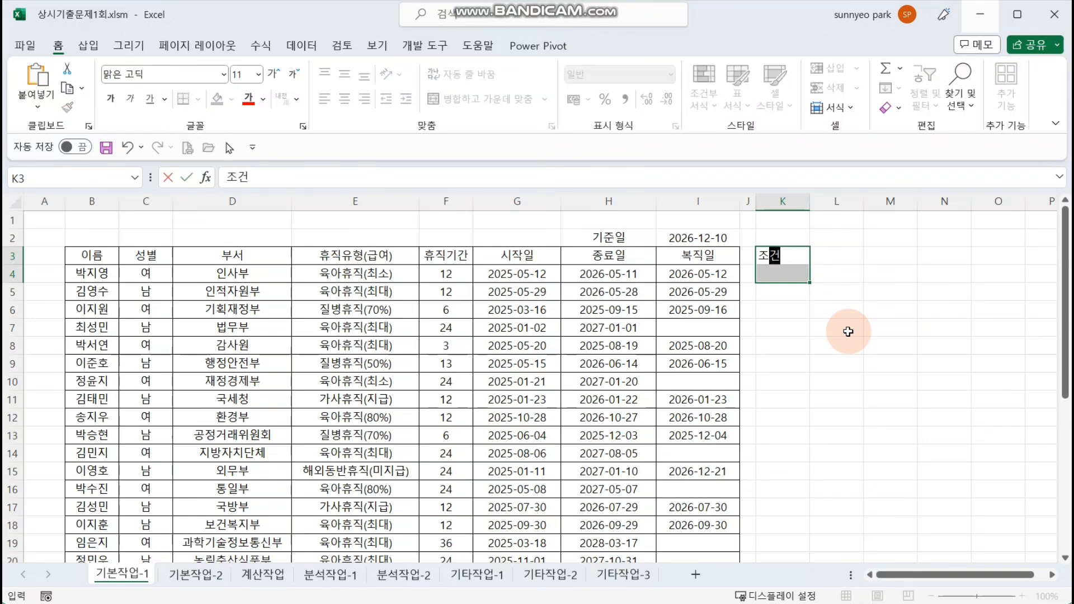
{"action": "type", "text": "1"}
{"action": "key", "text": "Return"}
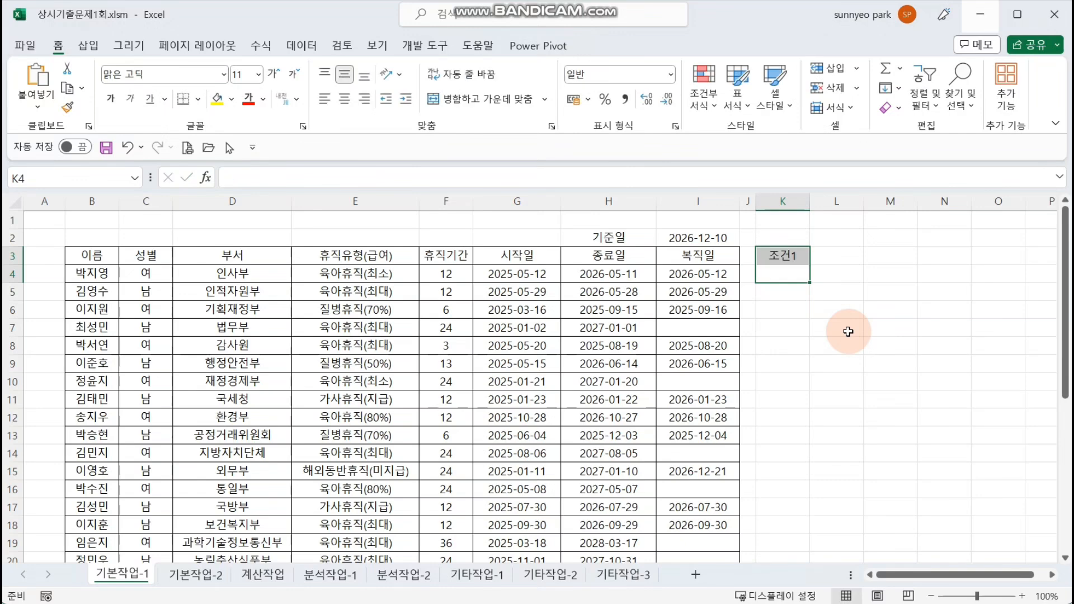
Start an AND function in K4 using the function arguments dialog, with year(H4)=2026 as the first condition
{"action": "type", "text": "=and("}
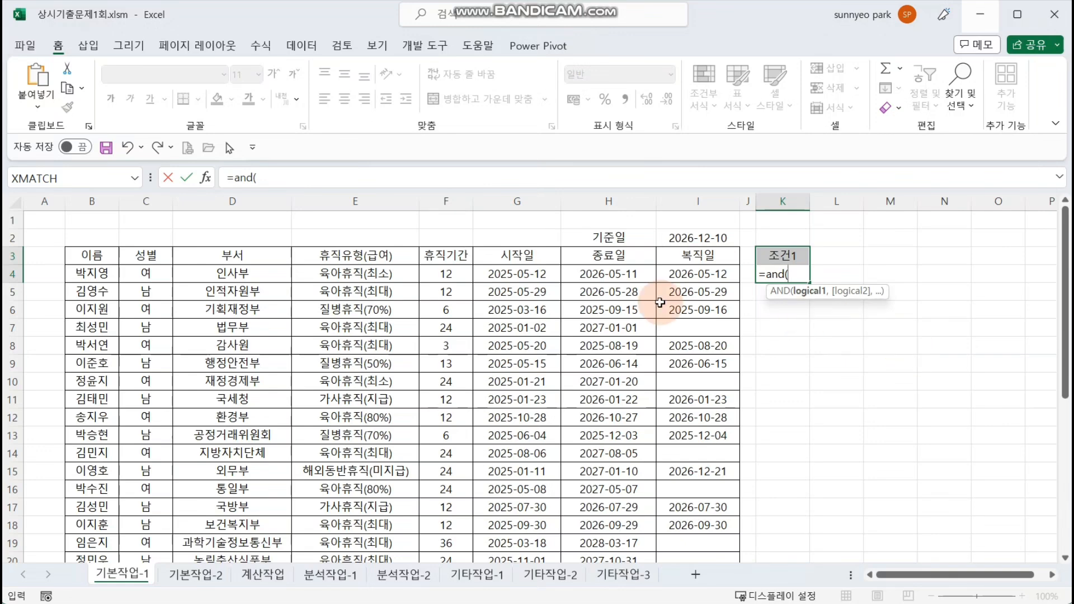
{"action": "left_click", "coordinate": [205, 178]}
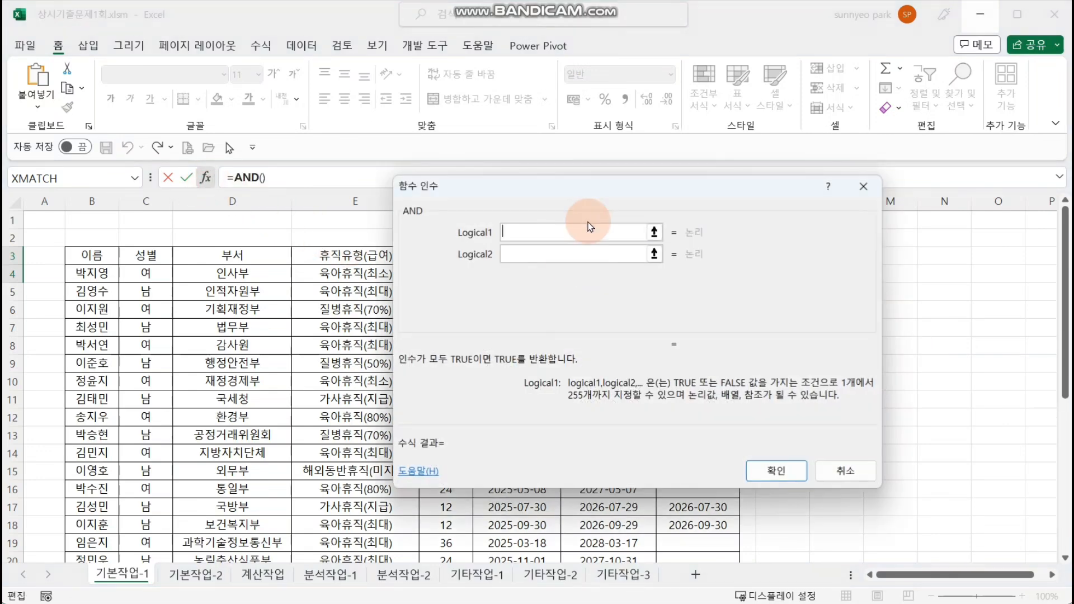
{"action": "left_click_drag", "start_coordinate": [618, 187], "coordinate": [525, 347]}
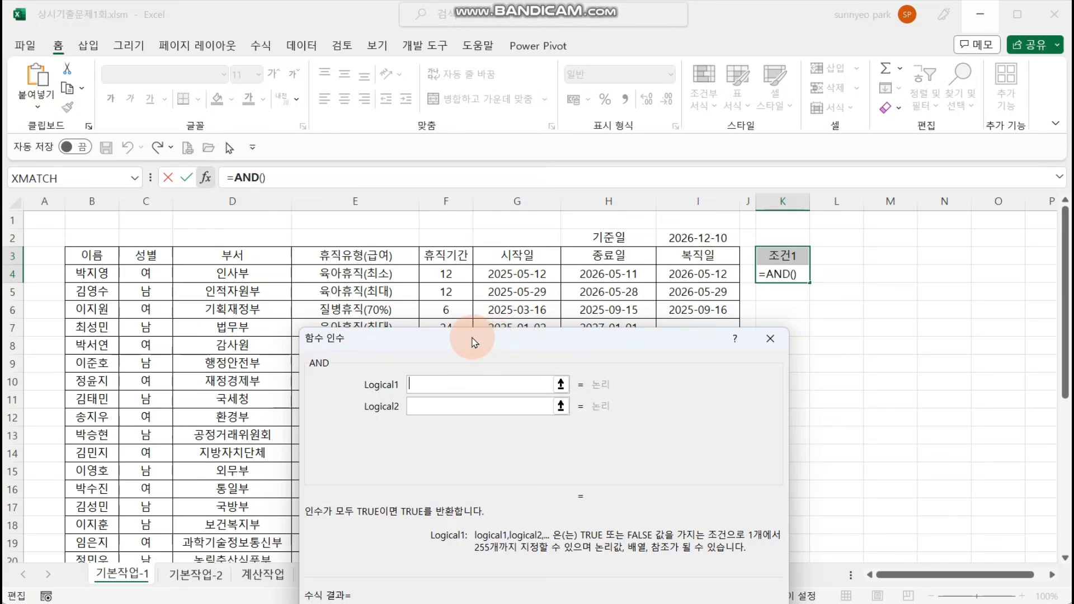
{"action": "left_click_drag", "start_coordinate": [422, 345], "coordinate": [805, 189]}
{"action": "left_click_drag", "start_coordinate": [693, 288], "coordinate": [610, 313]}
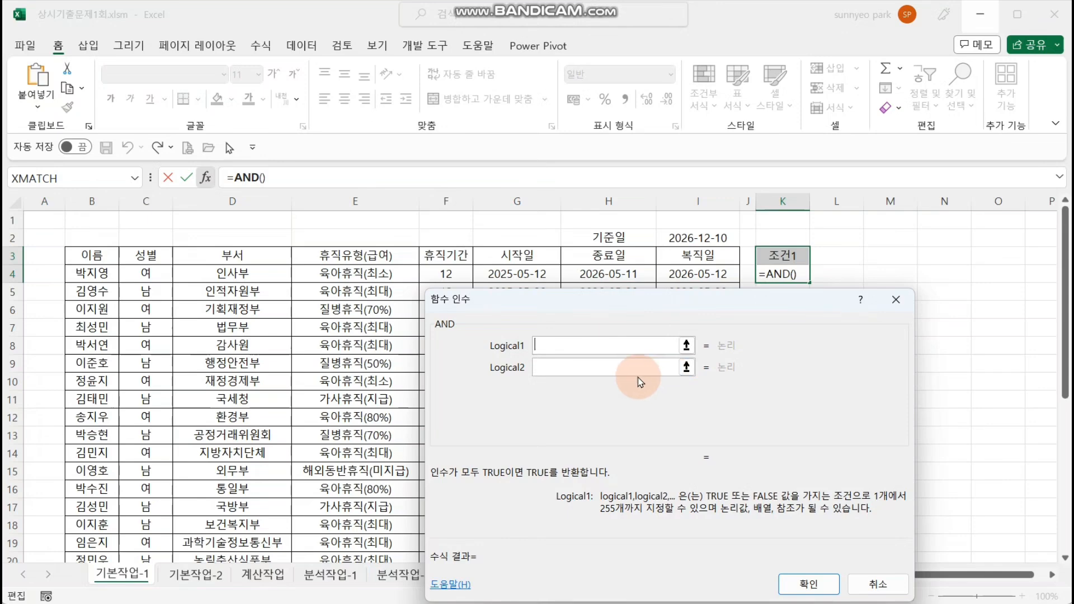
{"action": "mouse_move", "coordinate": [621, 302]}
{"action": "left_mouse_down"}
{"action": "mouse_move", "coordinate": [636, 334]}
{"action": "mouse_move", "coordinate": [611, 311]}
{"action": "left_mouse_up"}
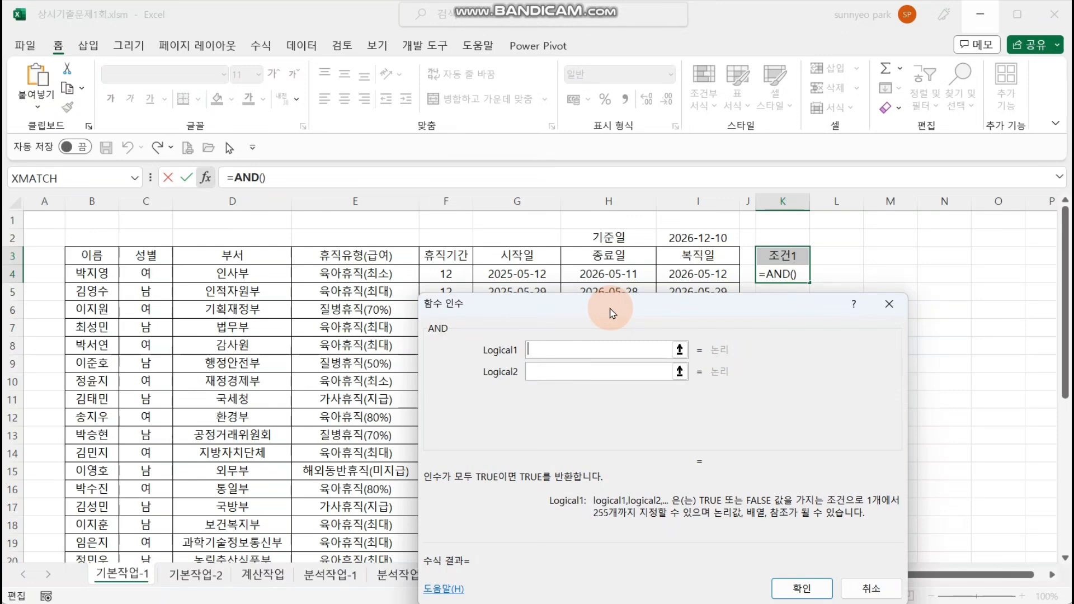
{"action": "type", "text": "year"}
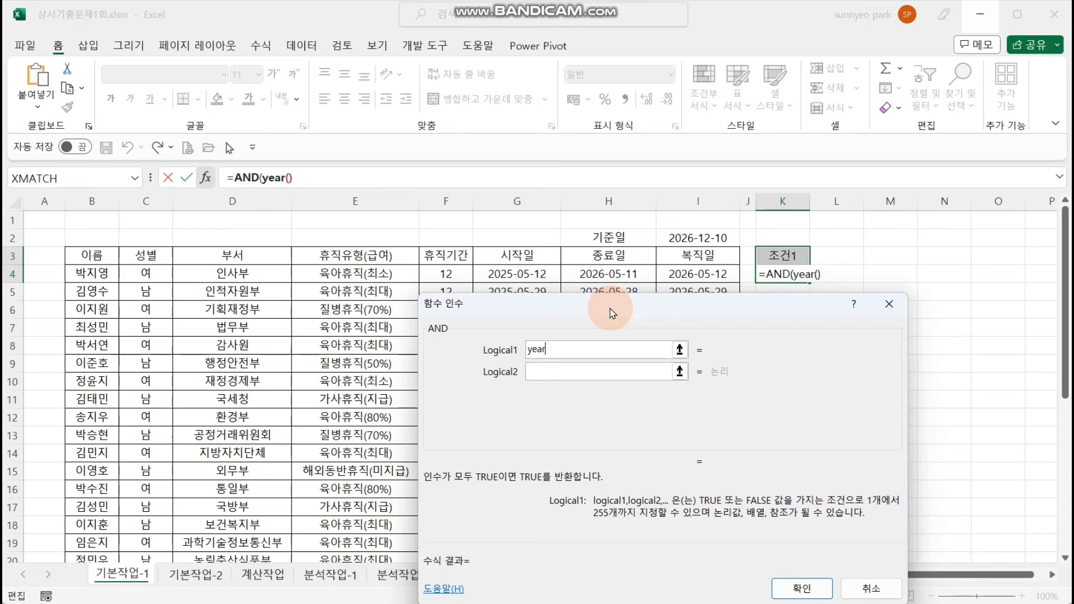
{"action": "type", "text": "("}
{"action": "left_click", "coordinate": [635, 275]}
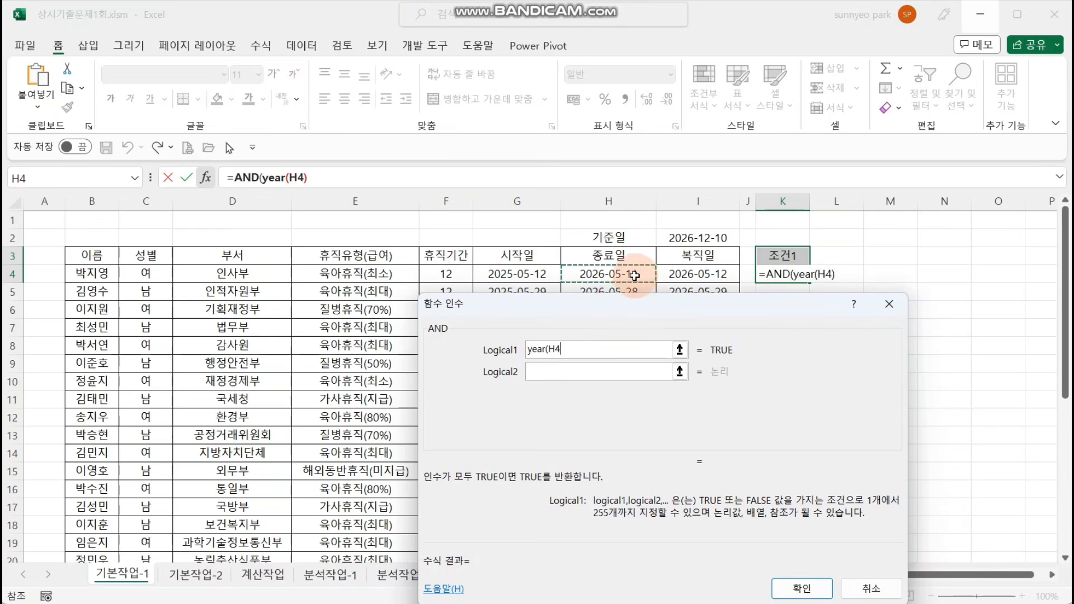
{"action": "type", "text": ")"}
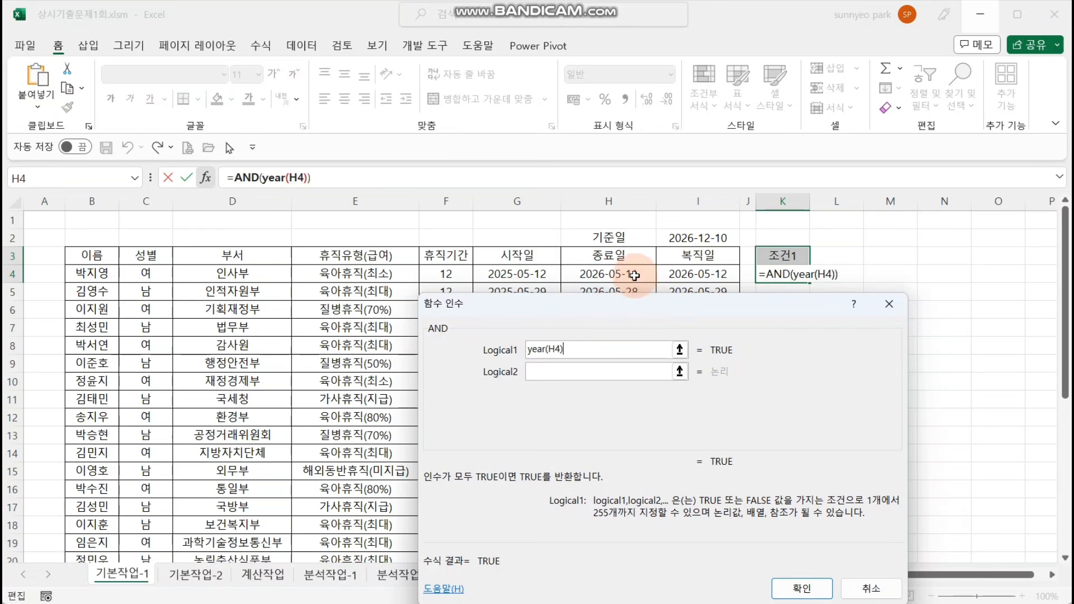
{"action": "type", "text": "=2026"}
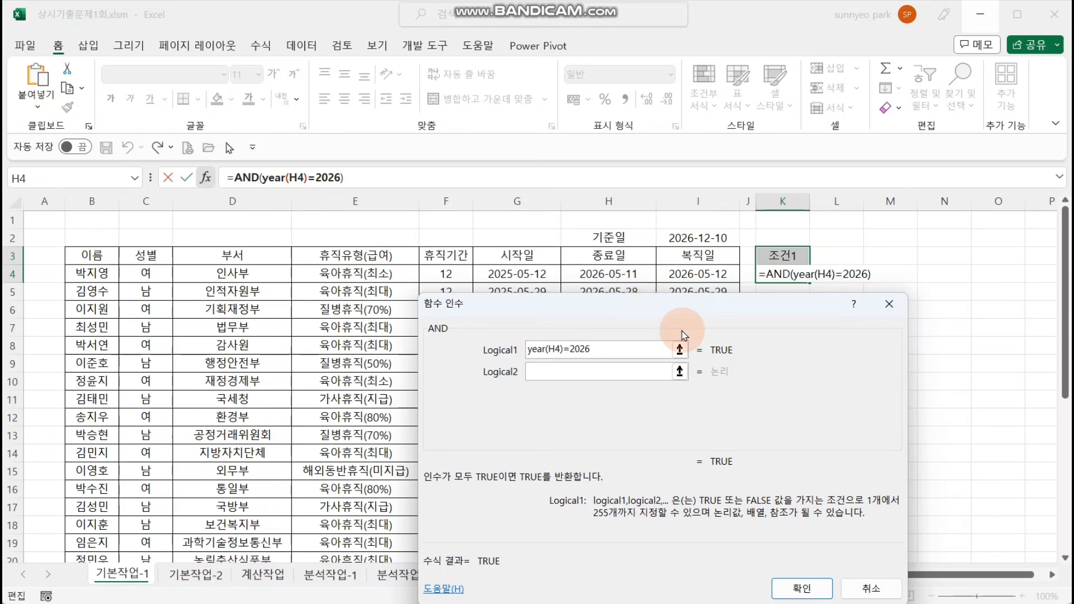
Add left(E4,2)="육아" as the second AND condition and commit the formula in K4
{"action": "left_click", "coordinate": [568, 371]}
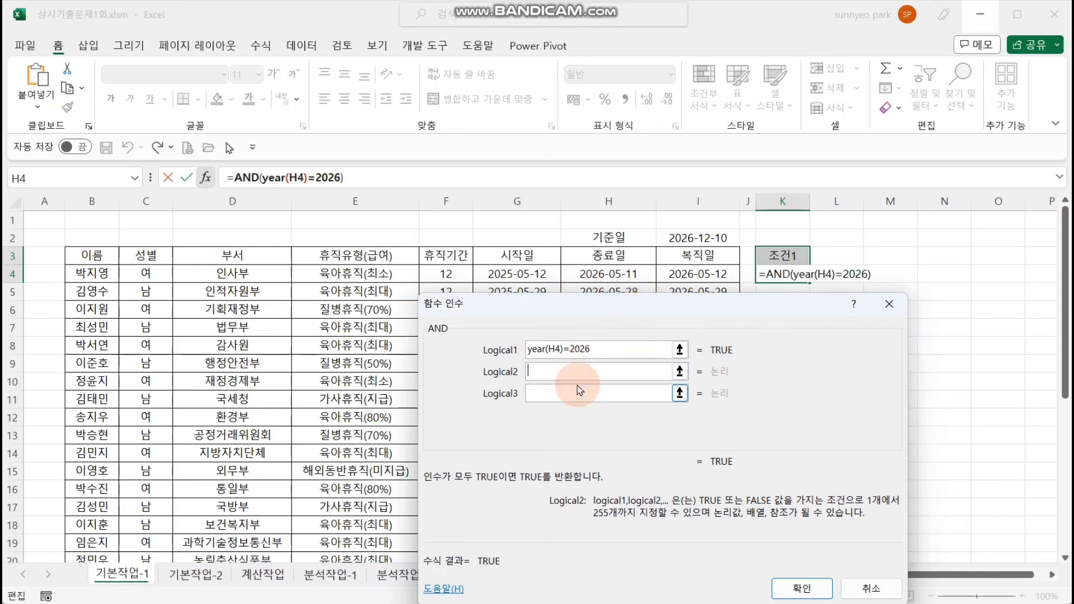
{"action": "left_click_drag", "start_coordinate": [509, 315], "coordinate": [292, 315]}
{"action": "left_click", "coordinate": [351, 376]}
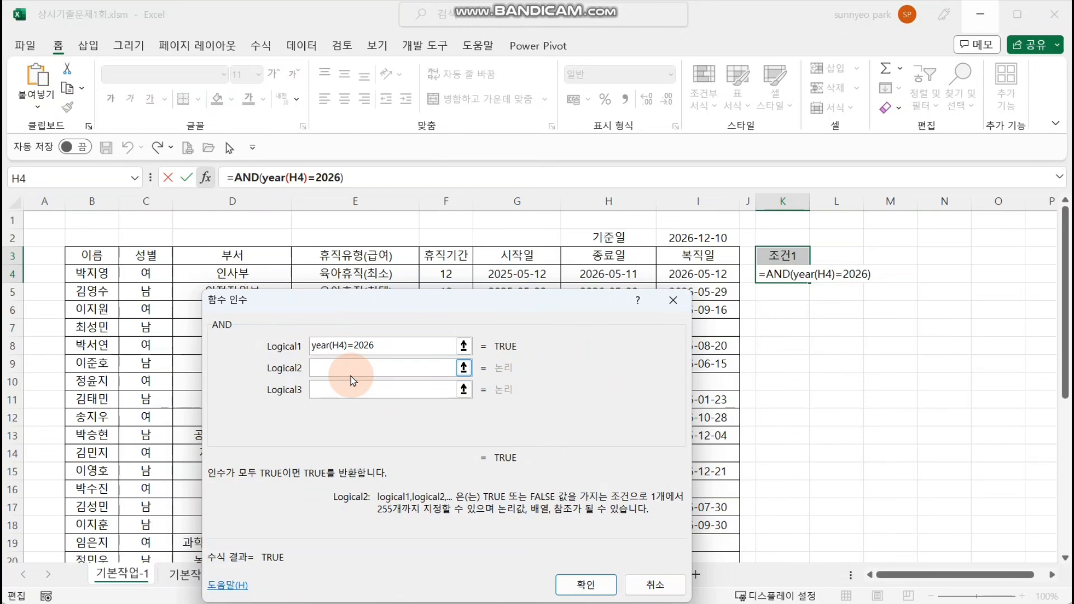
{"action": "type", "text": "left("}
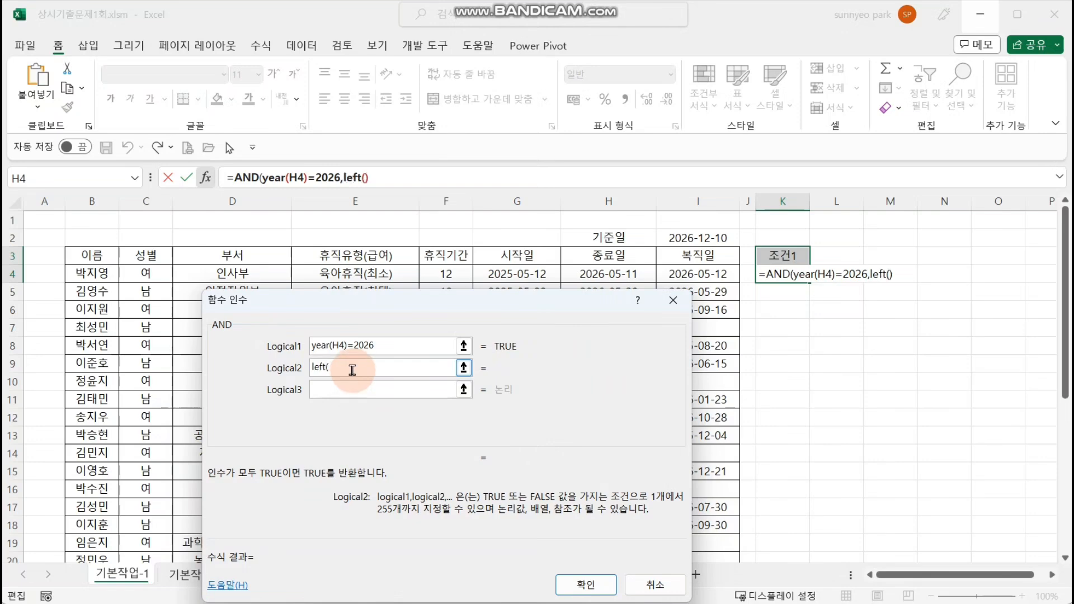
{"action": "left_click", "coordinate": [380, 277]}
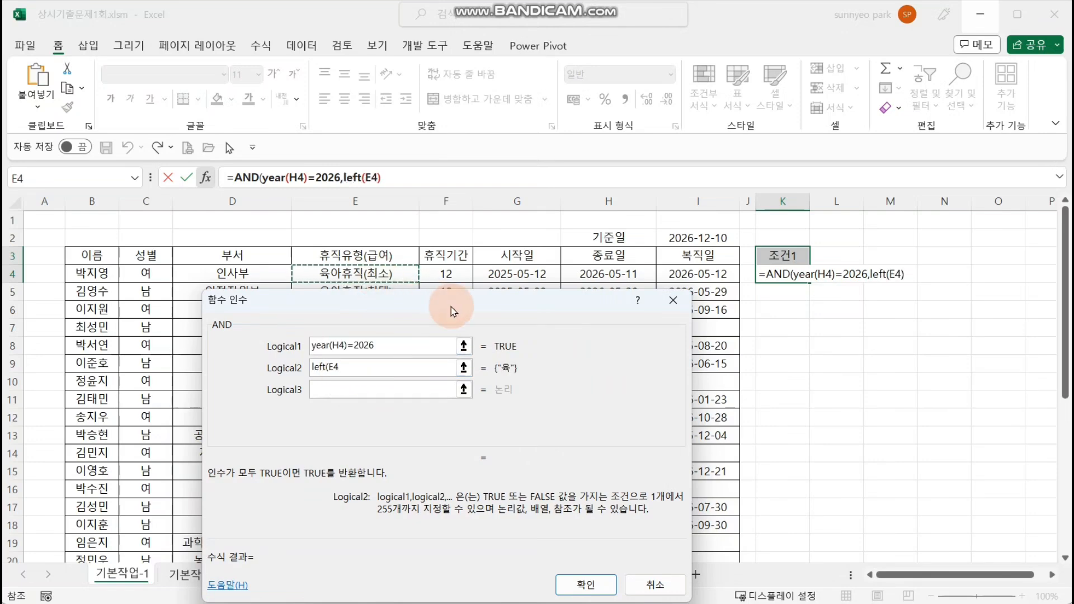
{"action": "type", "text": ",2"}
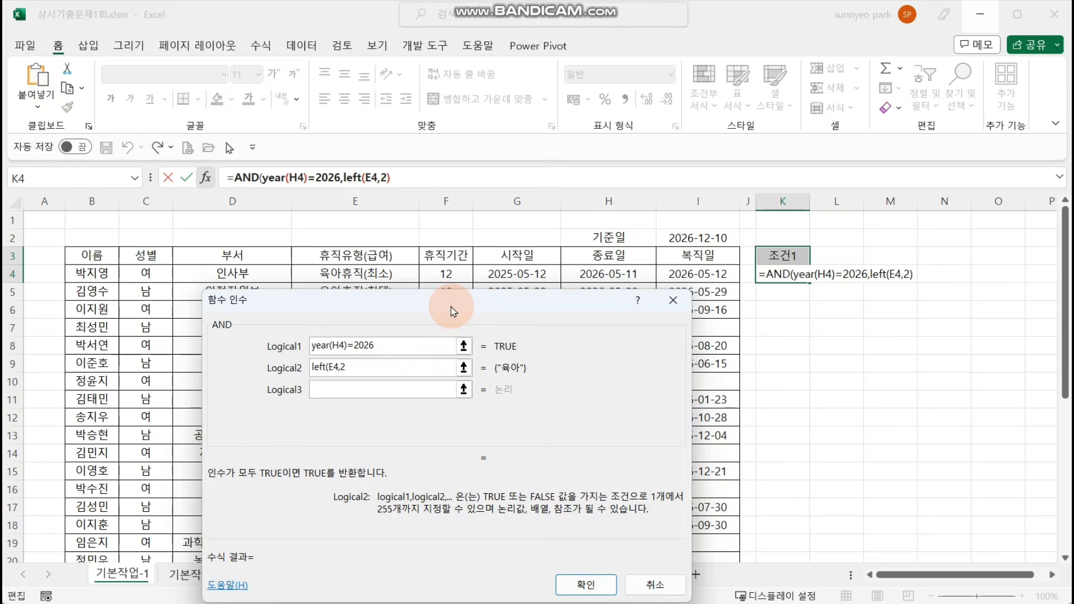
{"action": "type", "text": ")=\"육아"}
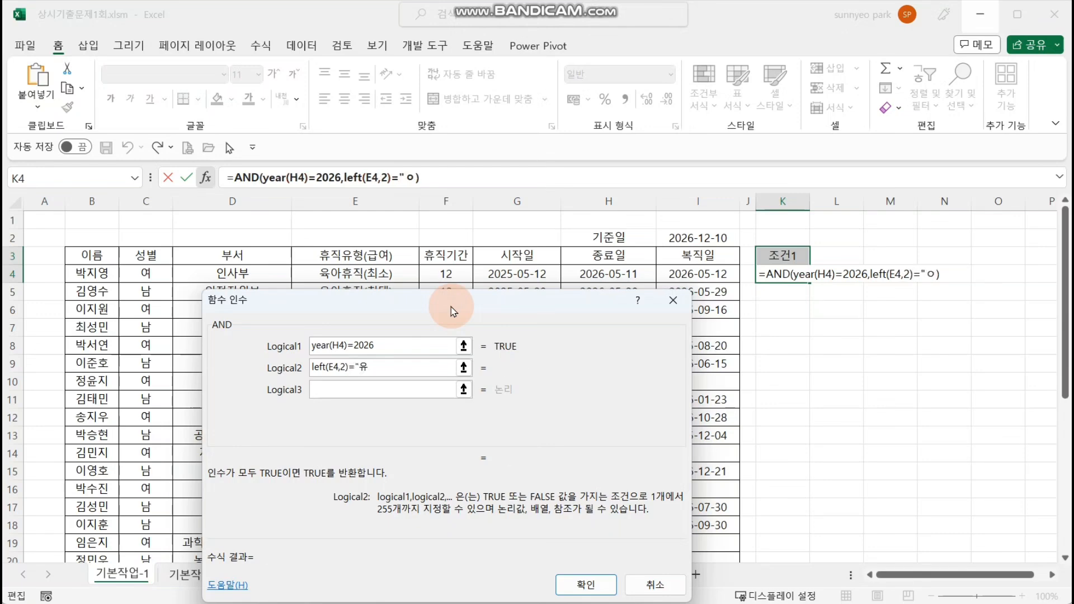
{"action": "type", "text": "\""}
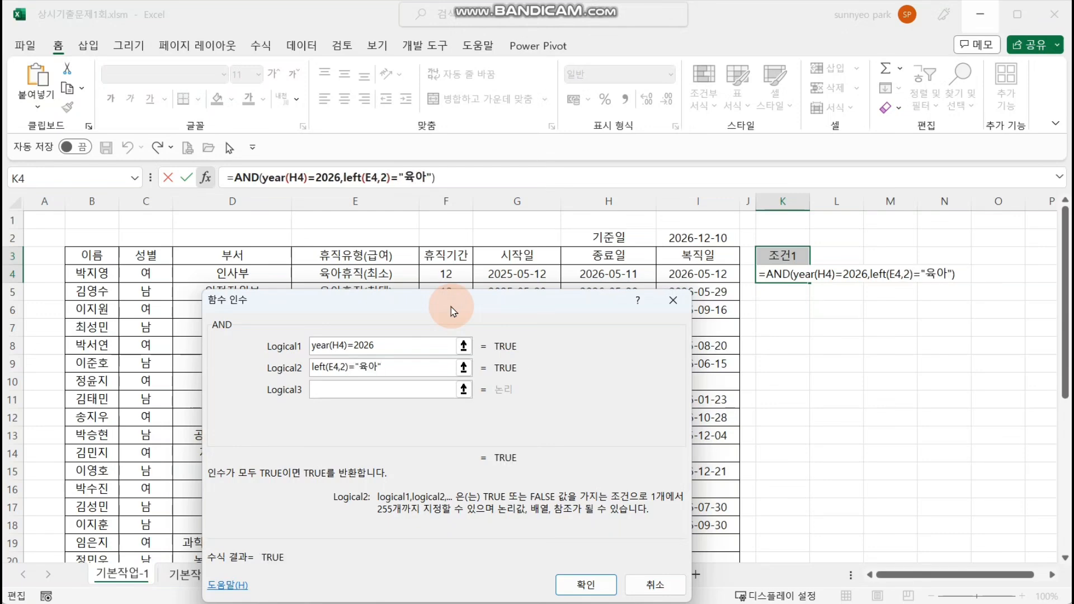
{"action": "left_click", "coordinate": [585, 584]}
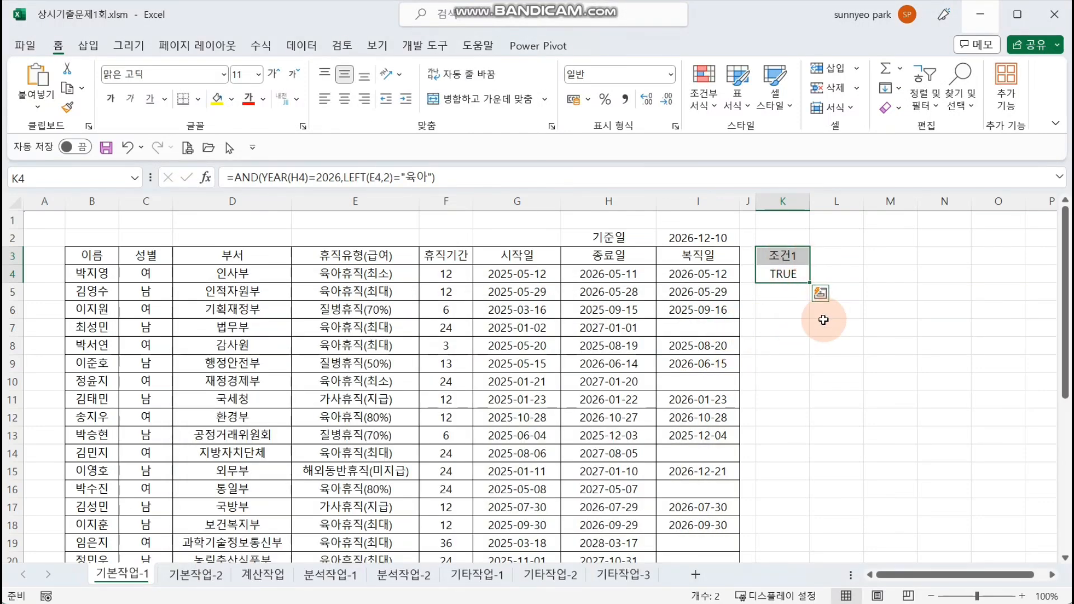
Copy the 이름 and 부서 headers from B3 and D3 to the output area starting at K6
{"action": "left_click", "coordinate": [784, 343]}
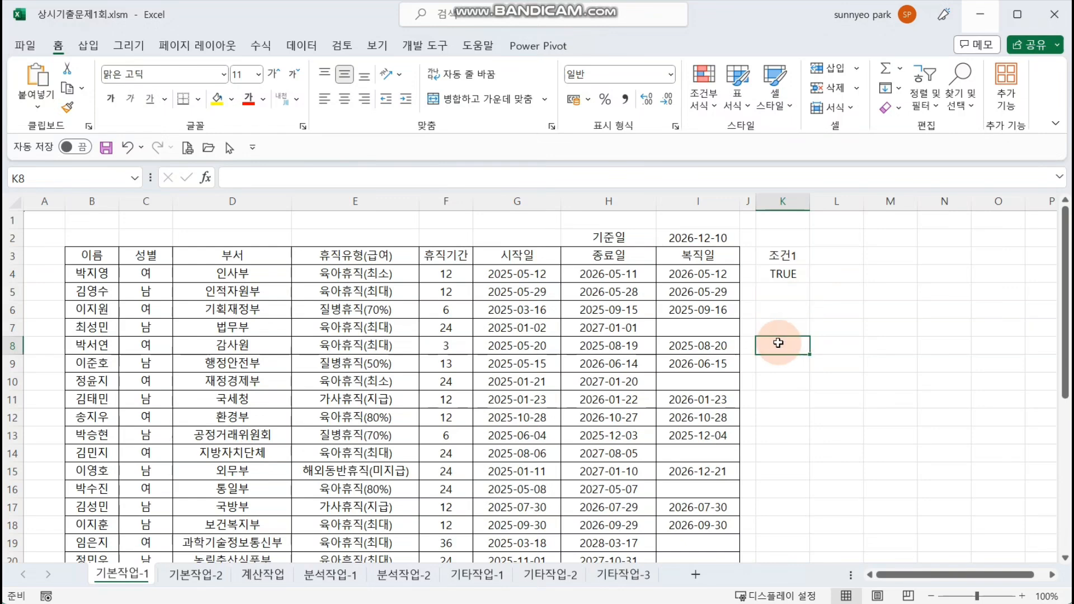
{"action": "left_click", "coordinate": [117, 255]}
{"action": "left_click", "coordinate": [246, 255], "text": "ctrl"}
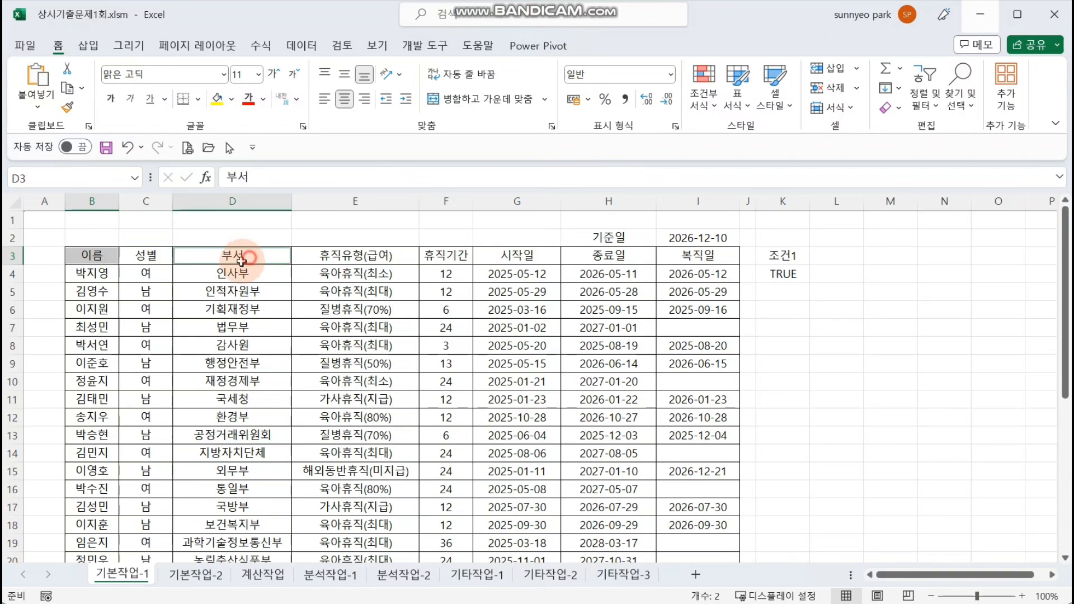
{"action": "left_click", "coordinate": [791, 309]}
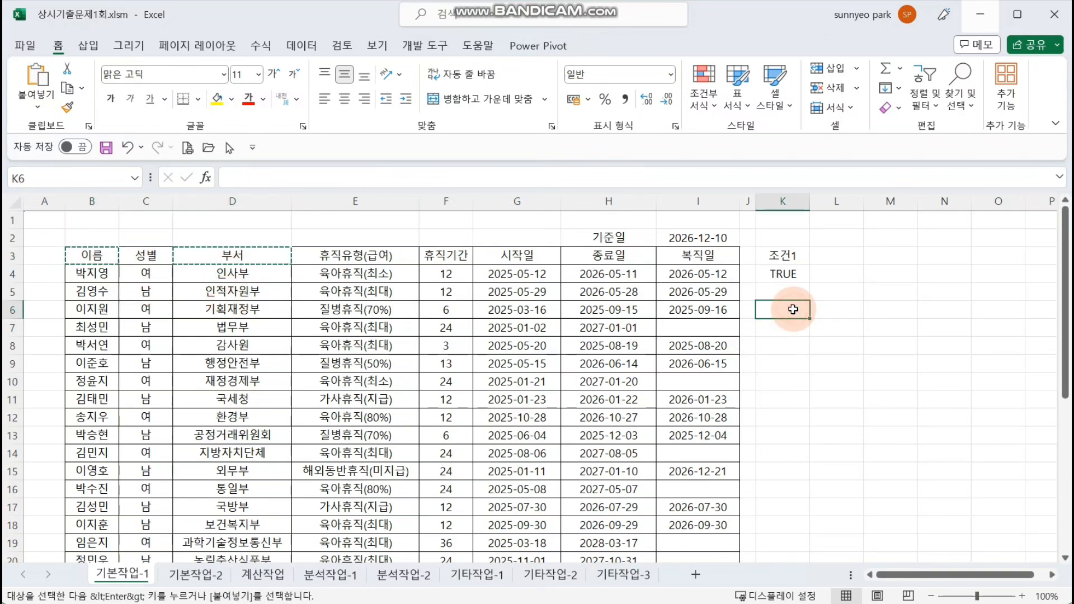
{"action": "key", "text": "ctrl+v"}
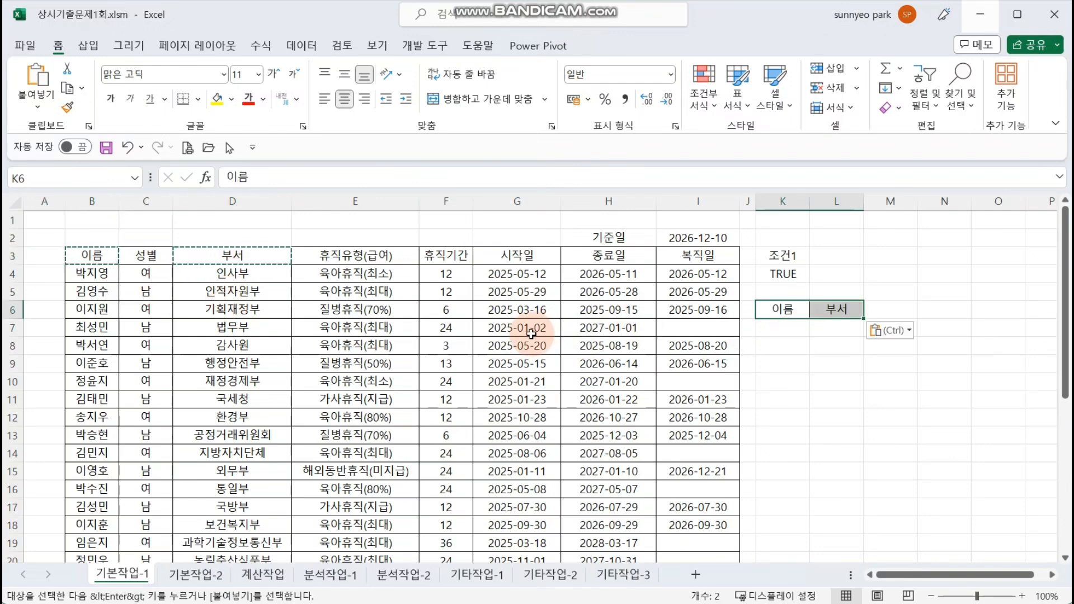
{"action": "left_click", "coordinate": [354, 258]}
{"action": "left_click", "coordinate": [518, 257], "text": "ctrl"}
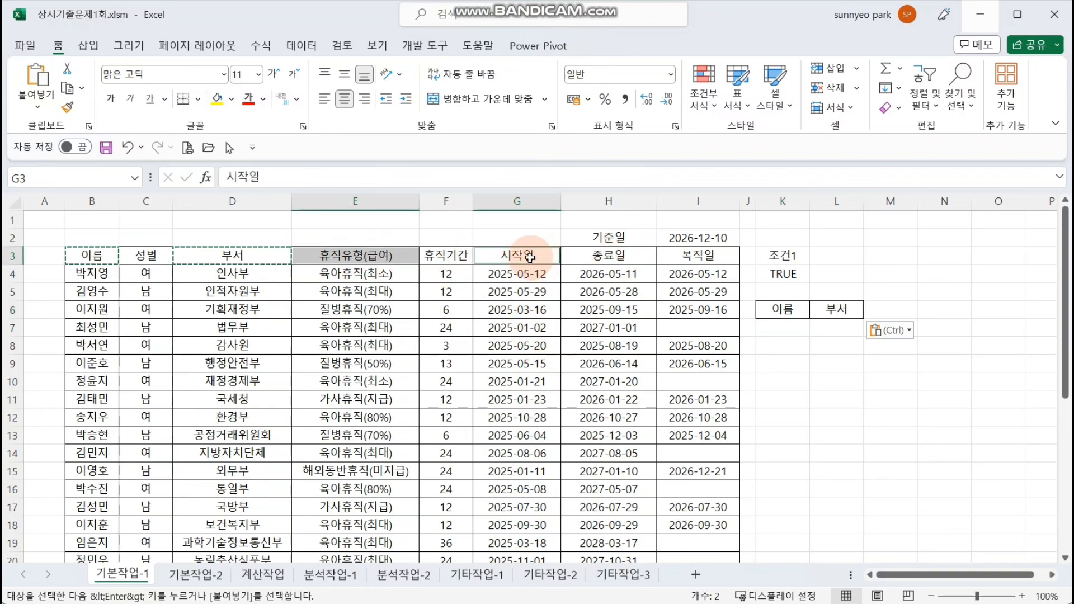
{"action": "left_click", "coordinate": [610, 255], "text": "ctrl"}
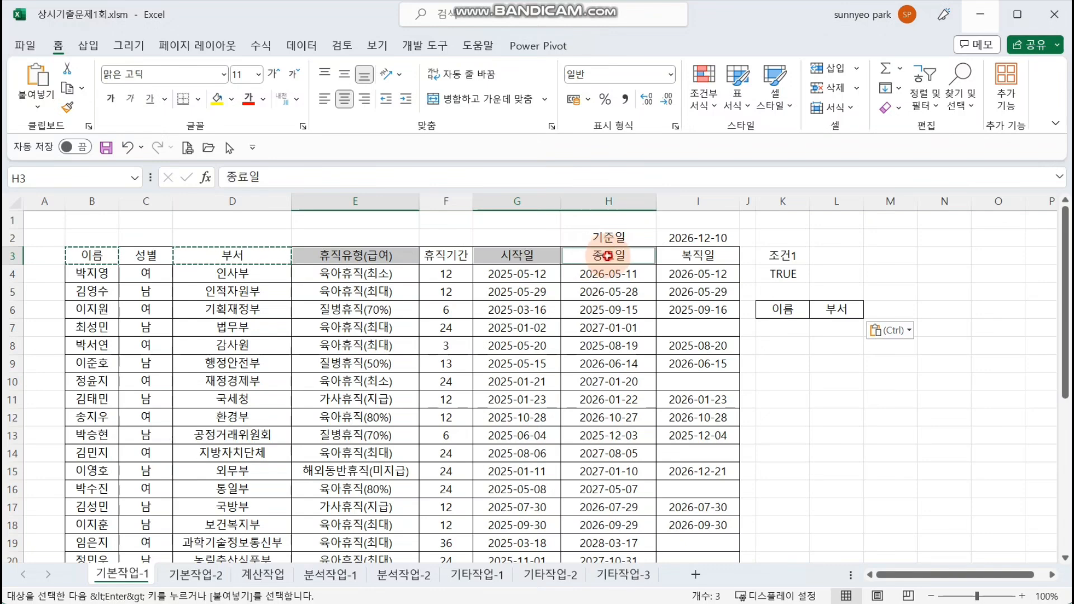
{"action": "left_click", "coordinate": [679, 255], "text": "ctrl"}
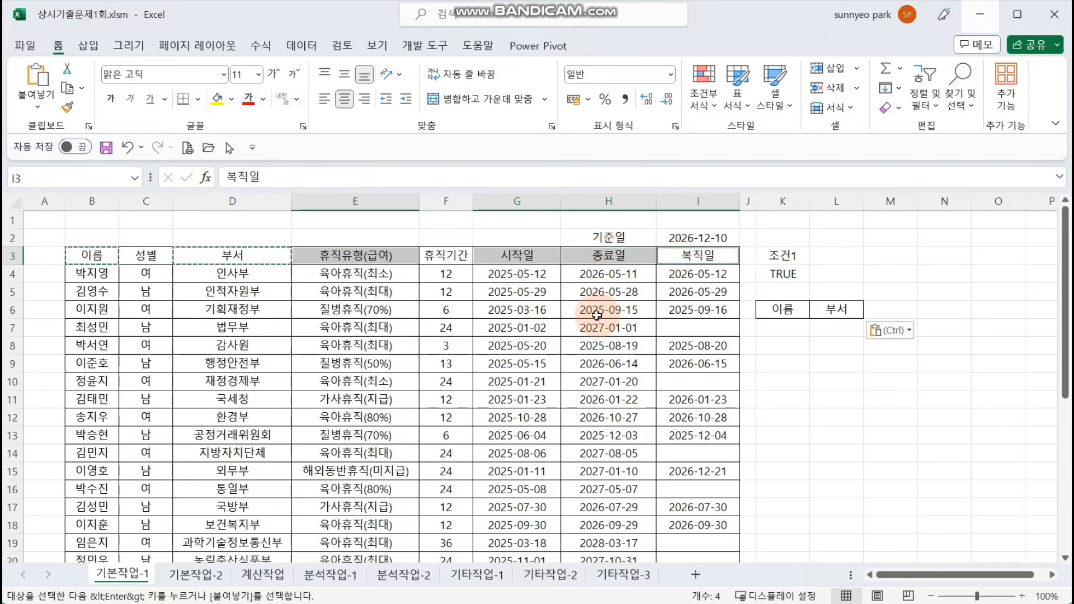
{"action": "left_click", "coordinate": [386, 325]}
Copy the 휴직유형(급여), 시작일, 종료일 and 복직일 headers from row 3 to the output area starting at M6
{"action": "left_click", "coordinate": [344, 261]}
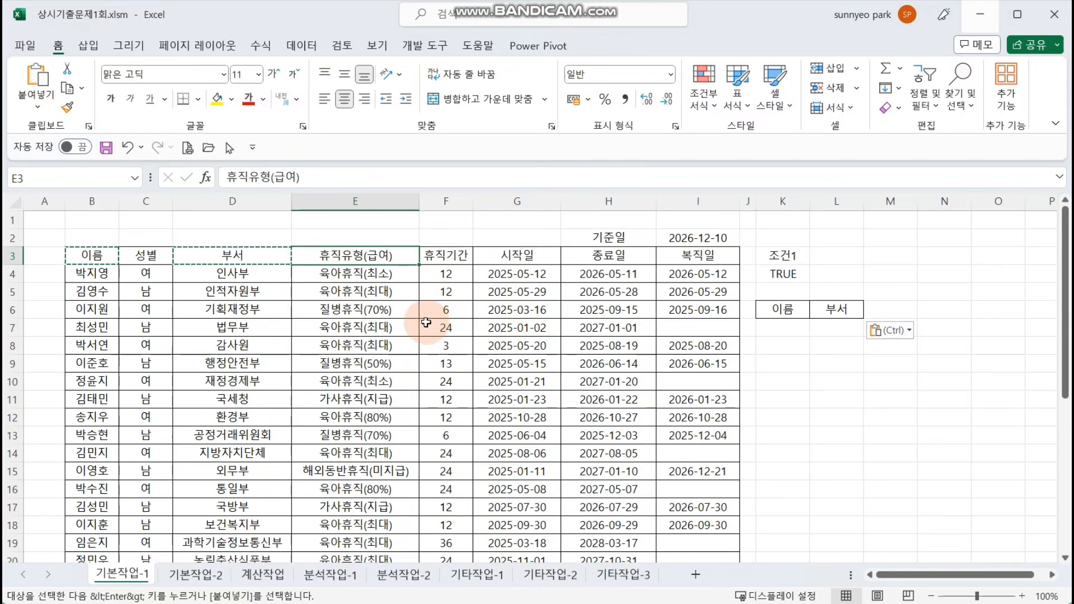
{"action": "key", "text": "Escape"}
{"action": "left_click_drag", "start_coordinate": [251, 259], "coordinate": [321, 256]}
{"action": "left_click", "coordinate": [400, 255]}
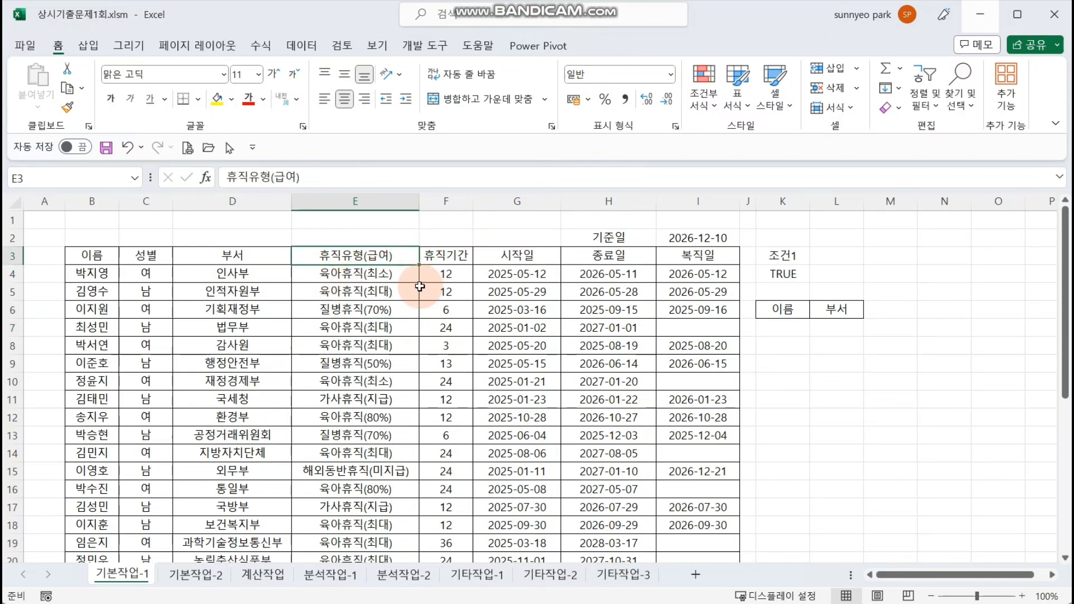
{"action": "left_click", "coordinate": [508, 258], "text": "ctrl"}
{"action": "left_click_drag", "start_coordinate": [560, 258], "coordinate": [657, 259]}
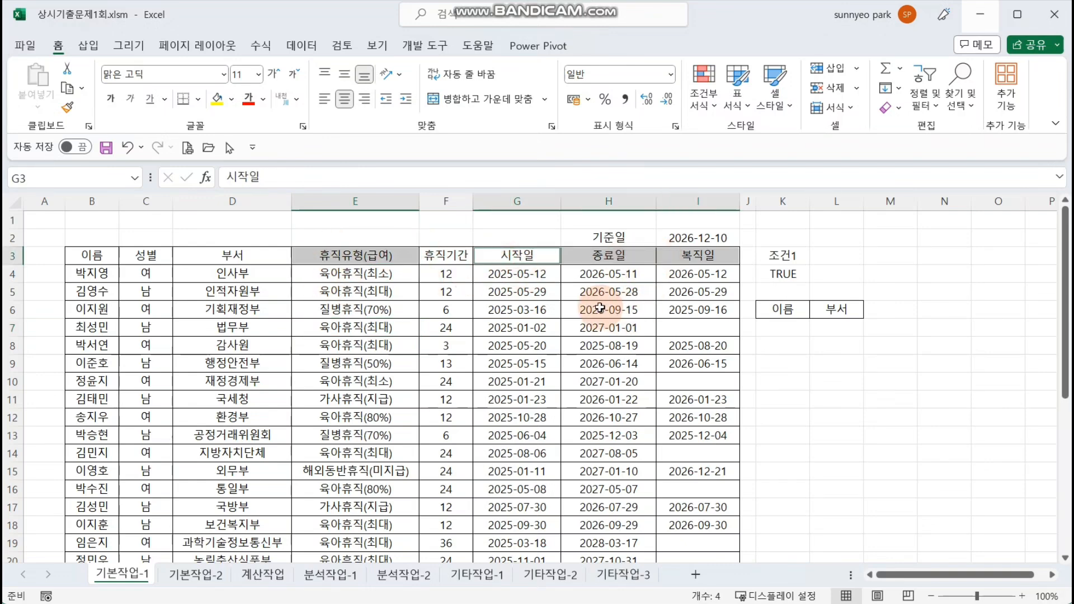
{"action": "key", "text": "ctrl+c"}
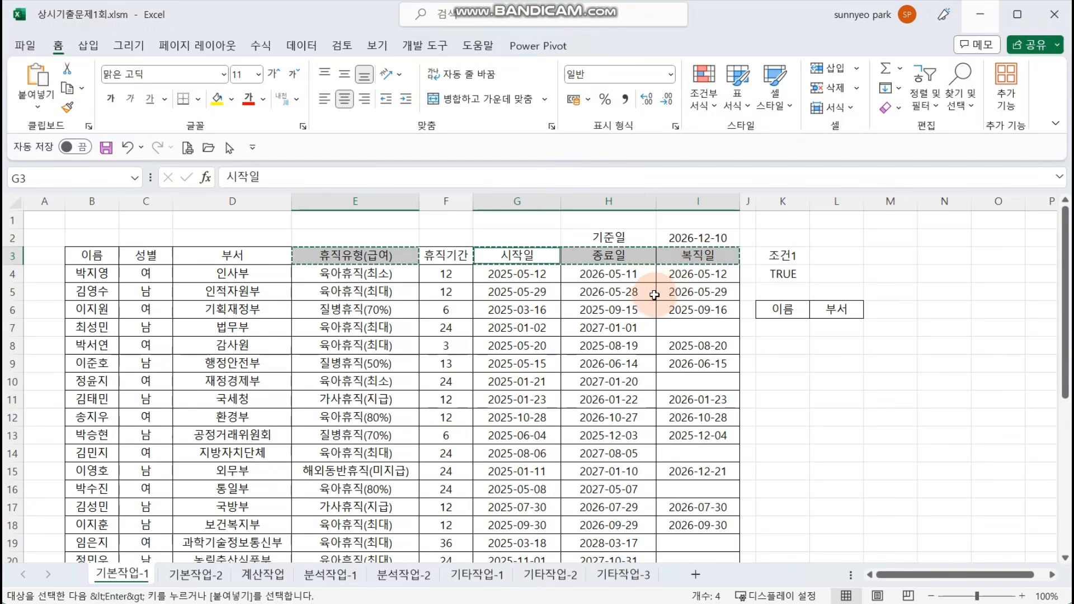
{"action": "left_click", "coordinate": [887, 309]}
{"action": "key", "text": "ctrl+v"}
{"action": "left_click", "coordinate": [845, 360]}
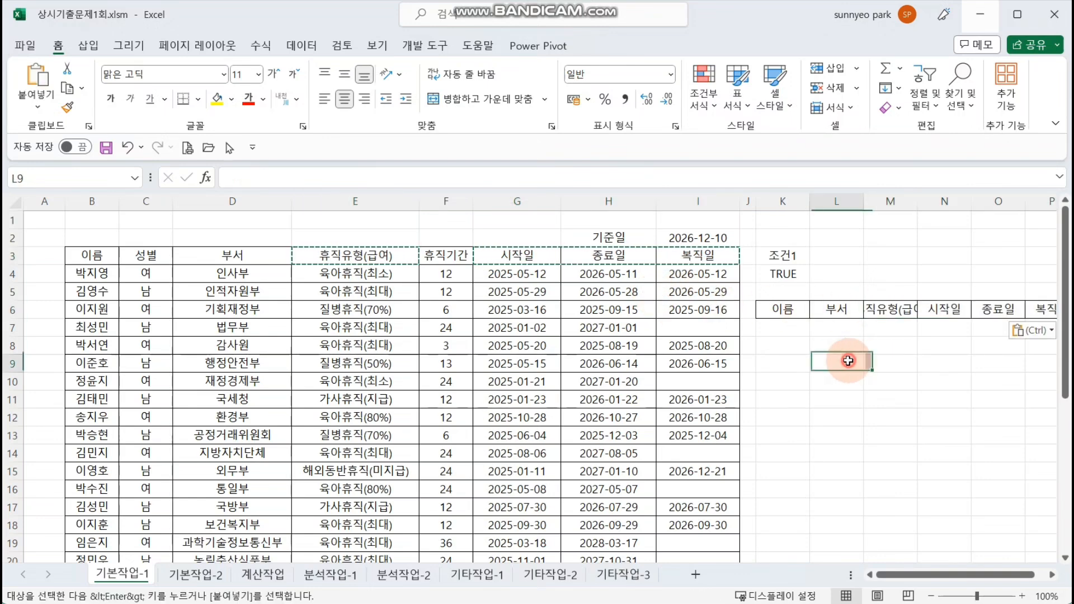
{"action": "key", "text": "Escape"}
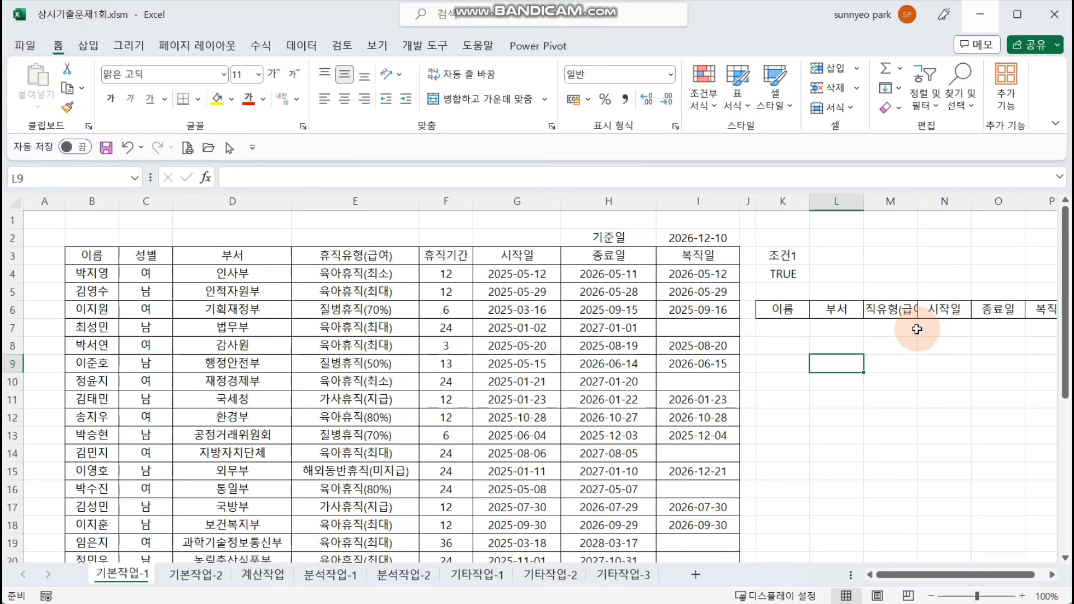
{"action": "left_click", "coordinate": [818, 328]}
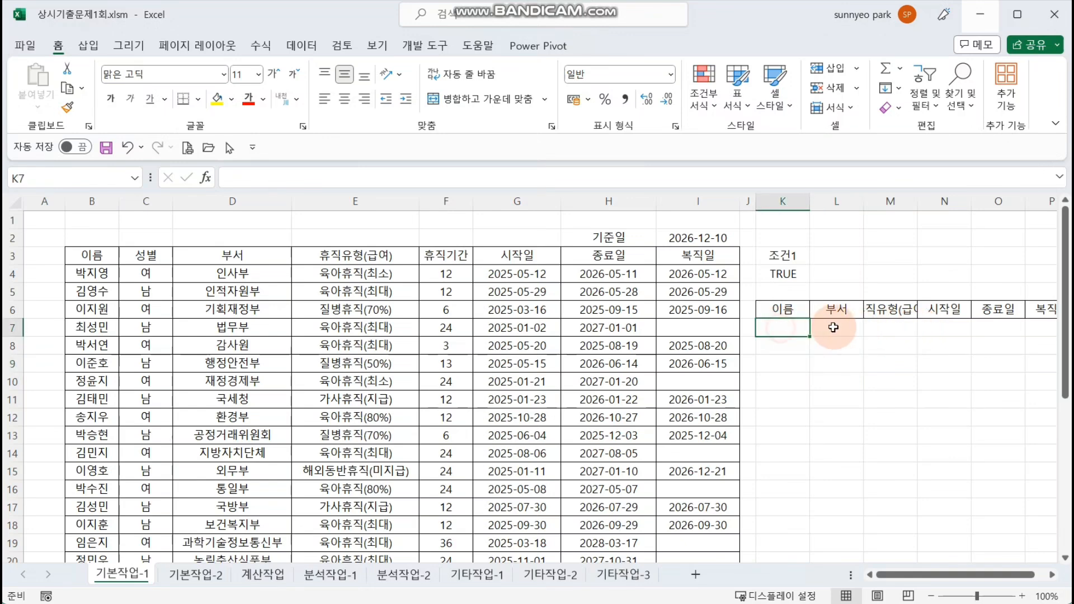
{"action": "left_click", "coordinate": [890, 329]}
{"action": "left_click", "coordinate": [943, 329]}
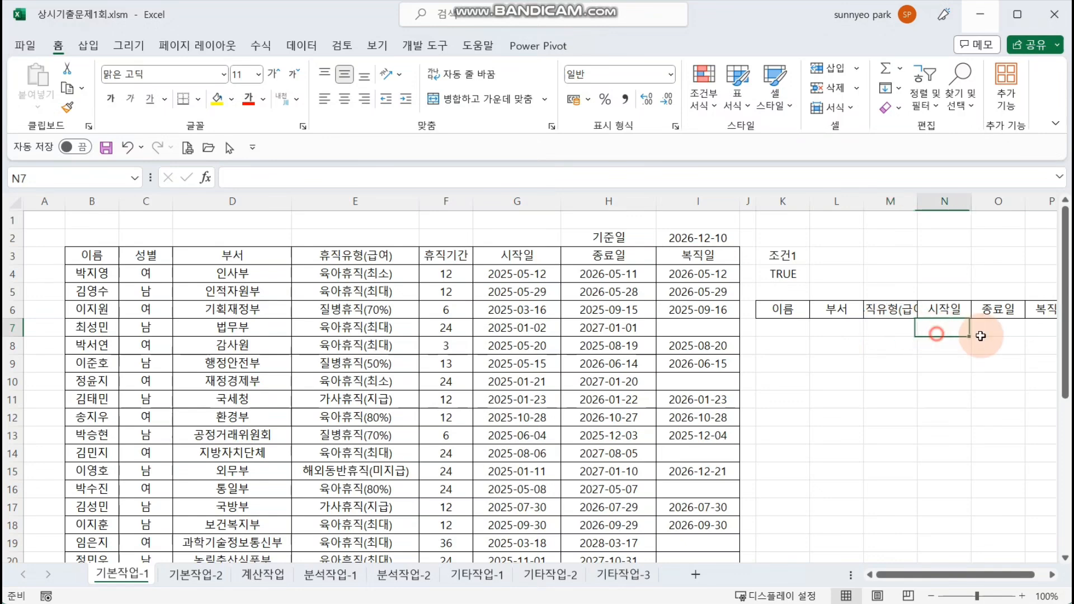
{"action": "left_click", "coordinate": [999, 334]}
{"action": "left_click", "coordinate": [1039, 334]}
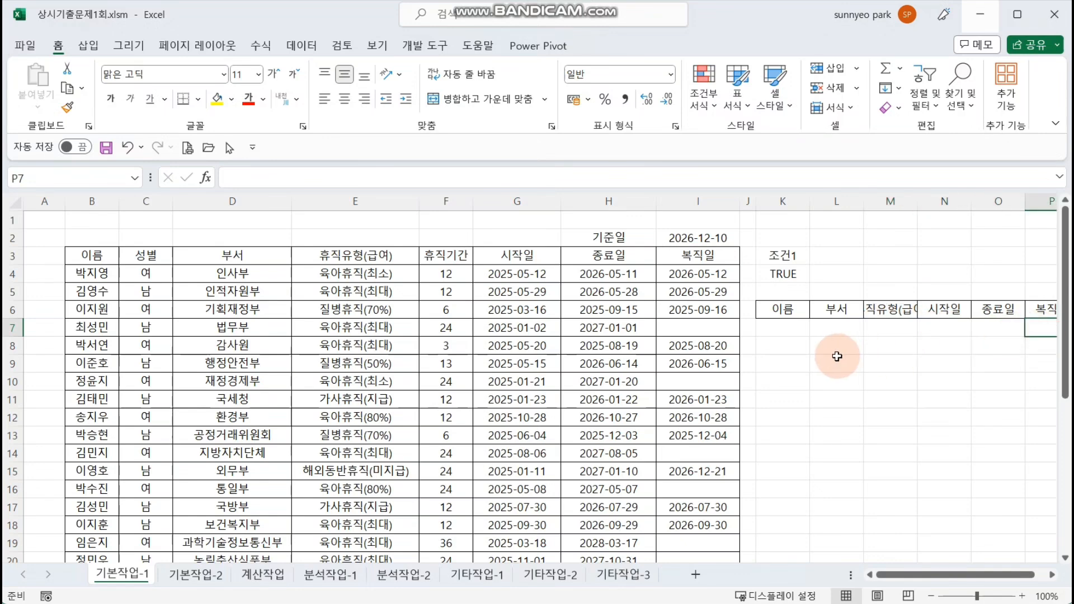
{"action": "left_click", "coordinate": [783, 310]}
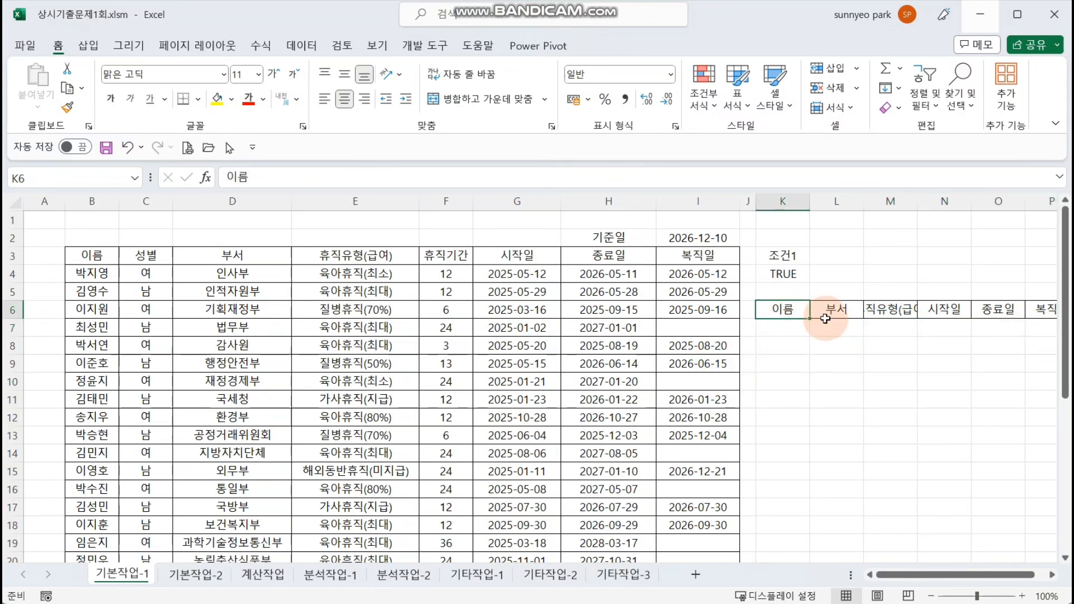
Start an advanced filter on the leave table that copies to another location, with K3:K4 as the criteria range
{"action": "left_click", "coordinate": [434, 347]}
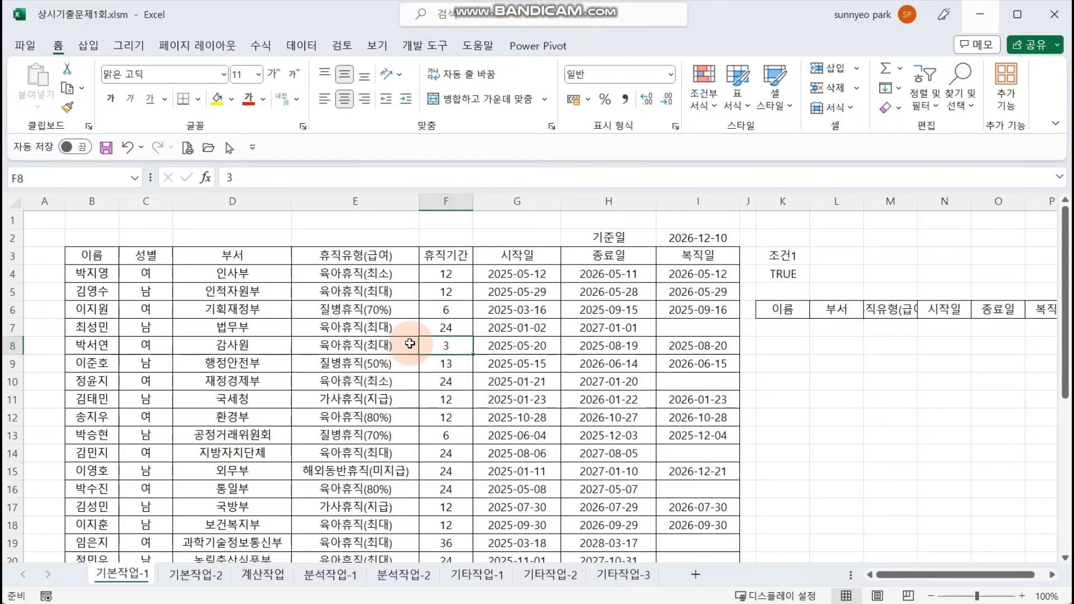
{"action": "left_click", "coordinate": [302, 46]}
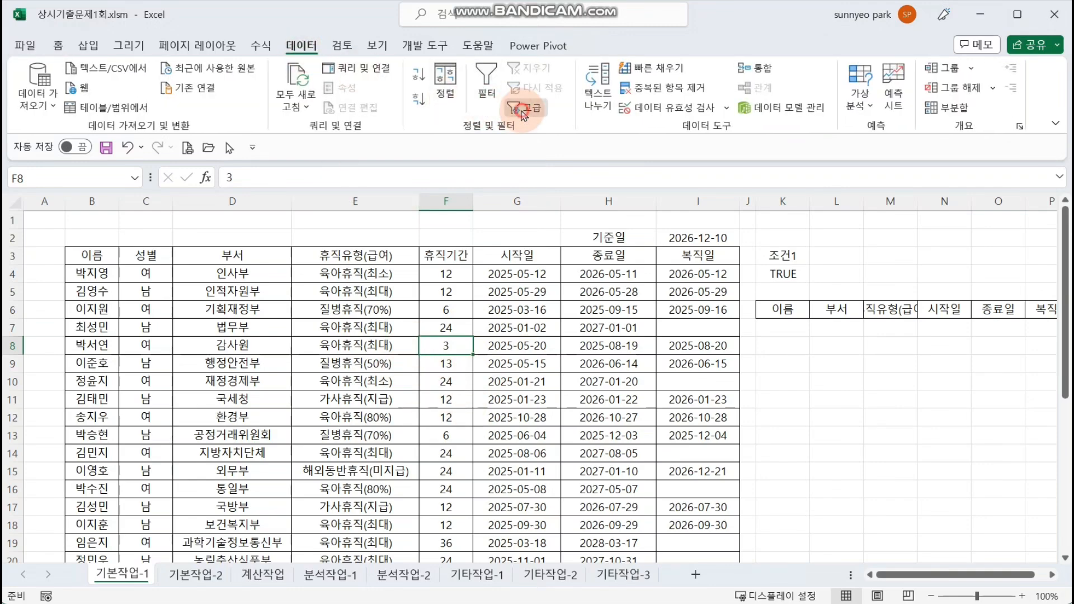
{"action": "left_click", "coordinate": [523, 110]}
{"action": "scroll", "coordinate": [566, 370], "scroll_direction": "up", "scroll_amount": 1}
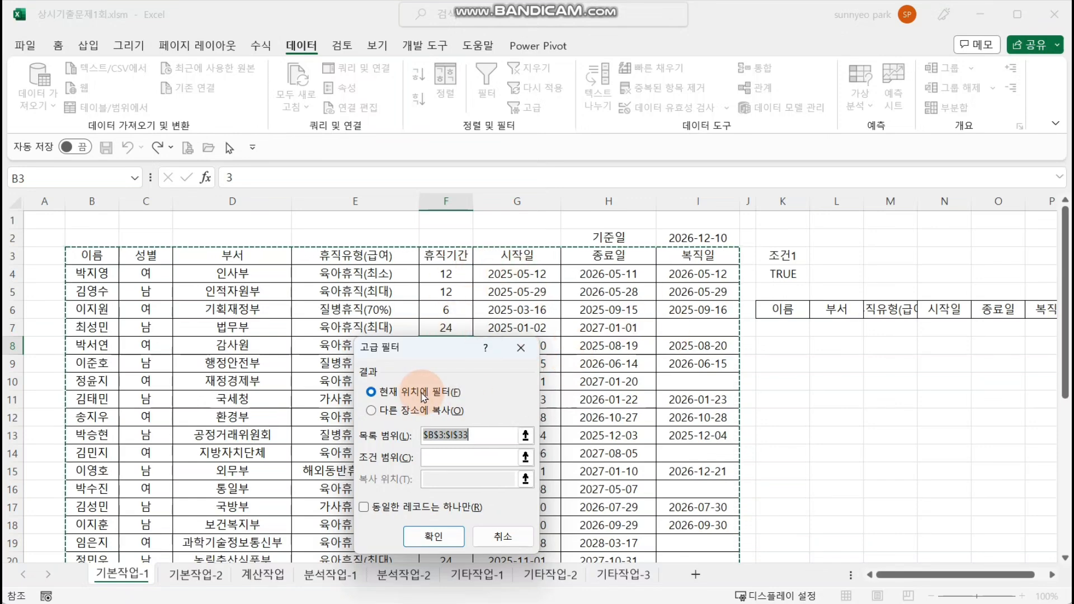
{"action": "left_click", "coordinate": [392, 410]}
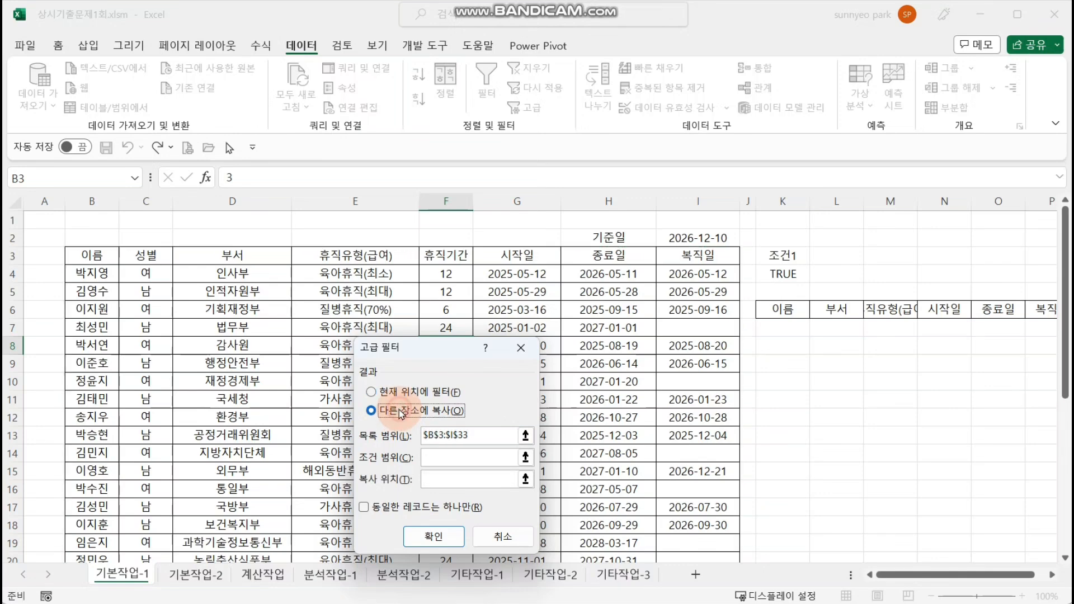
{"action": "left_click", "coordinate": [464, 457]}
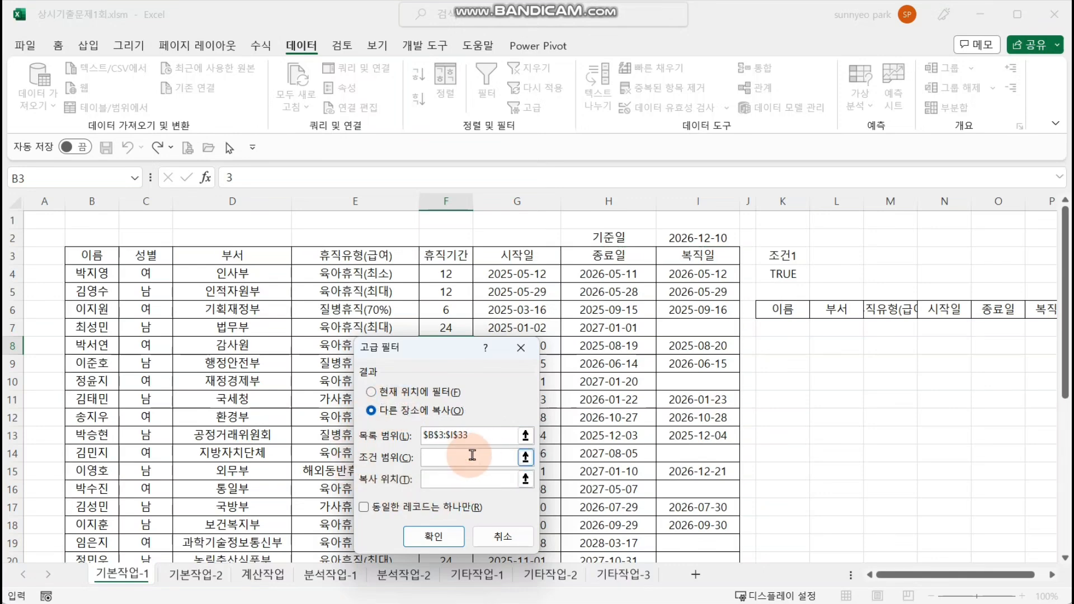
{"action": "left_click_drag", "start_coordinate": [798, 261], "coordinate": [789, 273]}
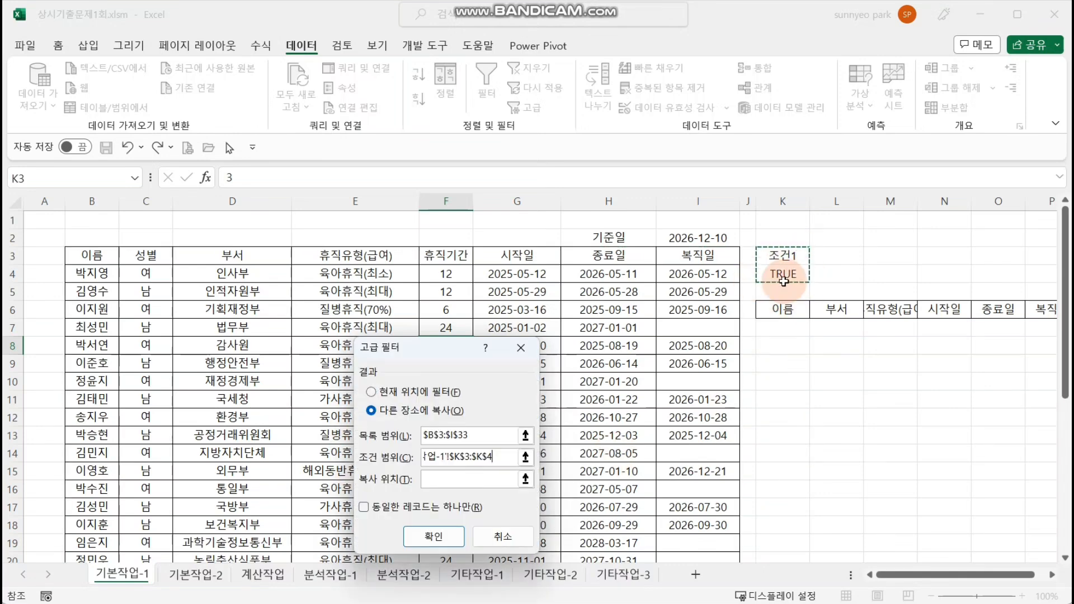
Set the advanced filter's copy destination to the header cells K6:P6 and run the filter
{"action": "left_click", "coordinate": [476, 483]}
{"action": "left_click_drag", "start_coordinate": [783, 309], "coordinate": [1031, 314]}
{"action": "left_click_drag", "start_coordinate": [1046, 318], "coordinate": [1051, 317]}
{"action": "left_click", "coordinate": [1050, 575]}
{"action": "left_click", "coordinate": [1050, 575]}
{"action": "left_click", "coordinate": [1050, 575]}
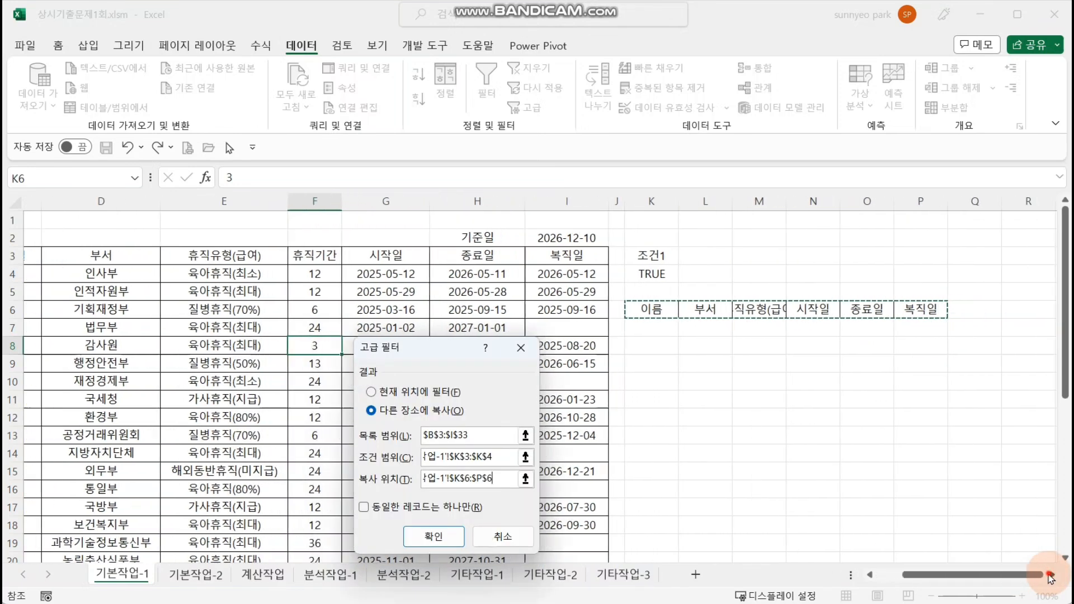
{"action": "left_click", "coordinate": [1050, 575]}
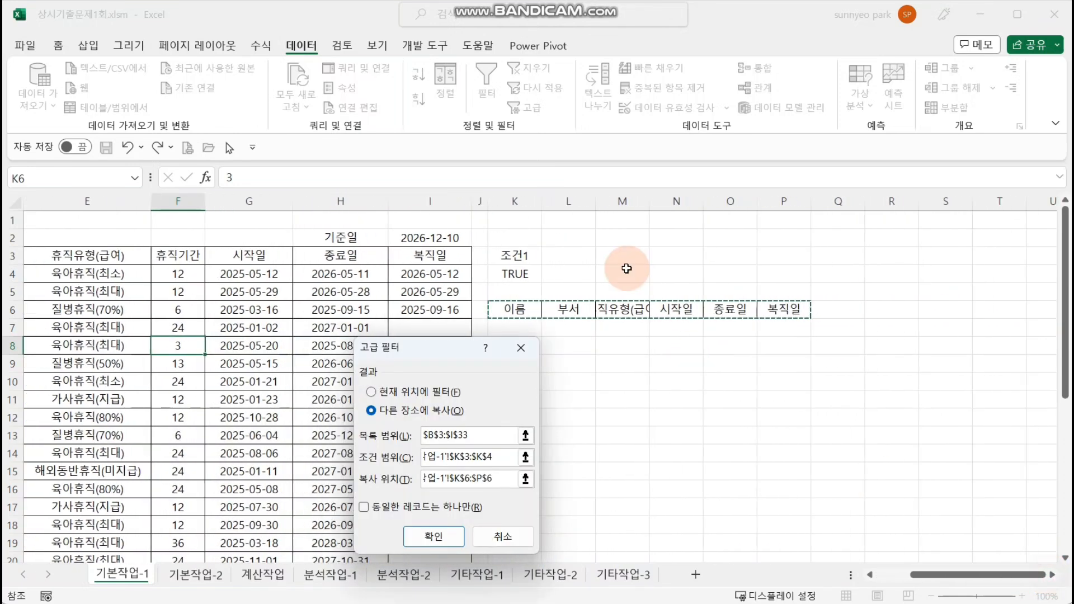
{"action": "left_click", "coordinate": [434, 536]}
{"action": "left_click", "coordinate": [838, 447]}
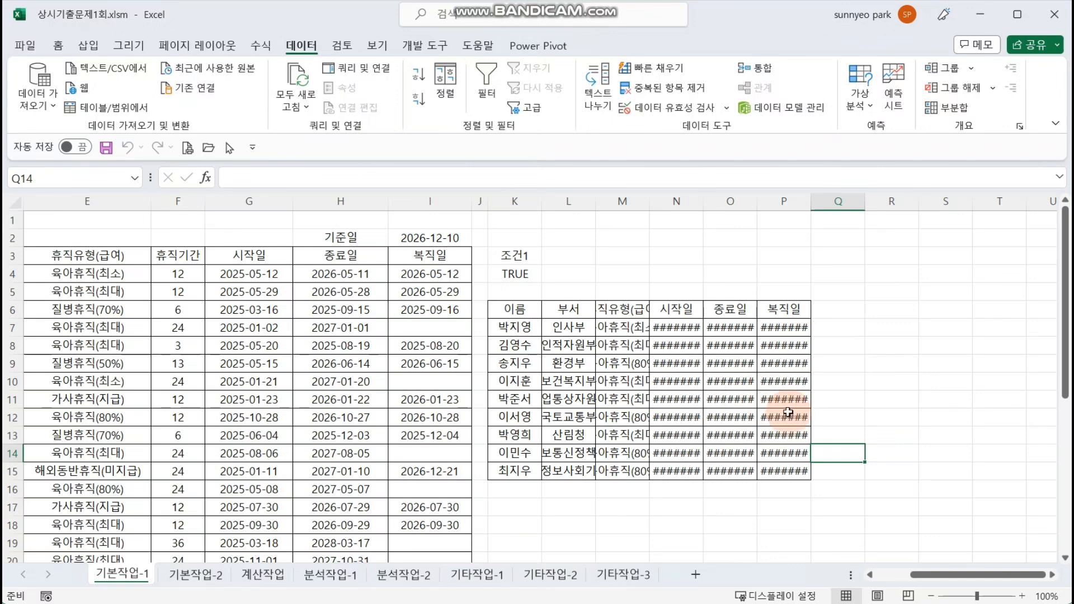
Autofit the widths of column O (종료일) and column M (휴직유형) in the filter output
{"action": "left_click_drag", "start_coordinate": [731, 285], "coordinate": [727, 472]}
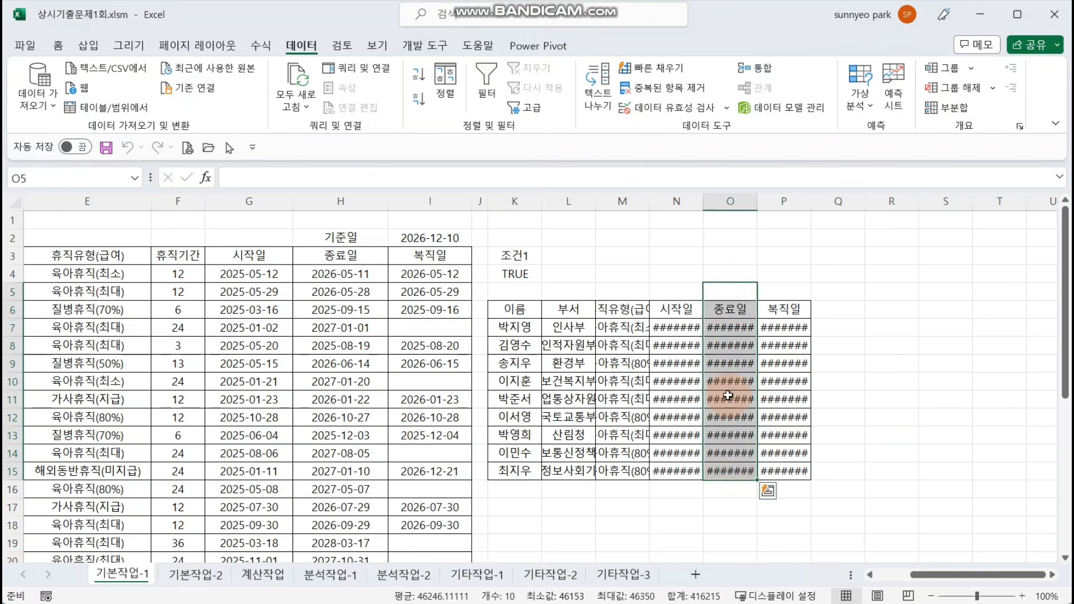
{"action": "left_click", "coordinate": [728, 238]}
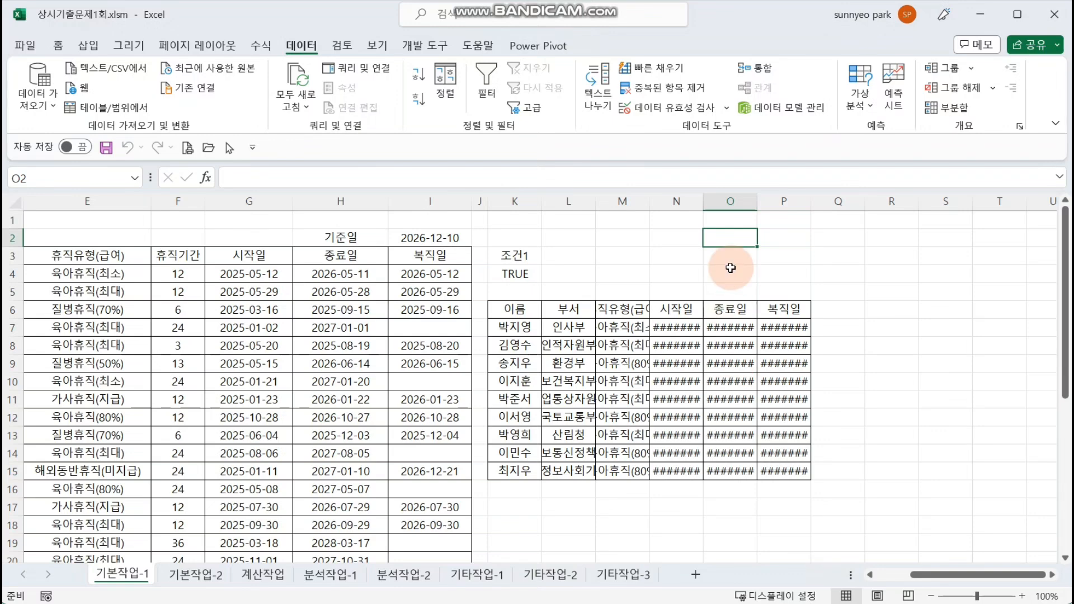
{"action": "double_click", "coordinate": [758, 202]}
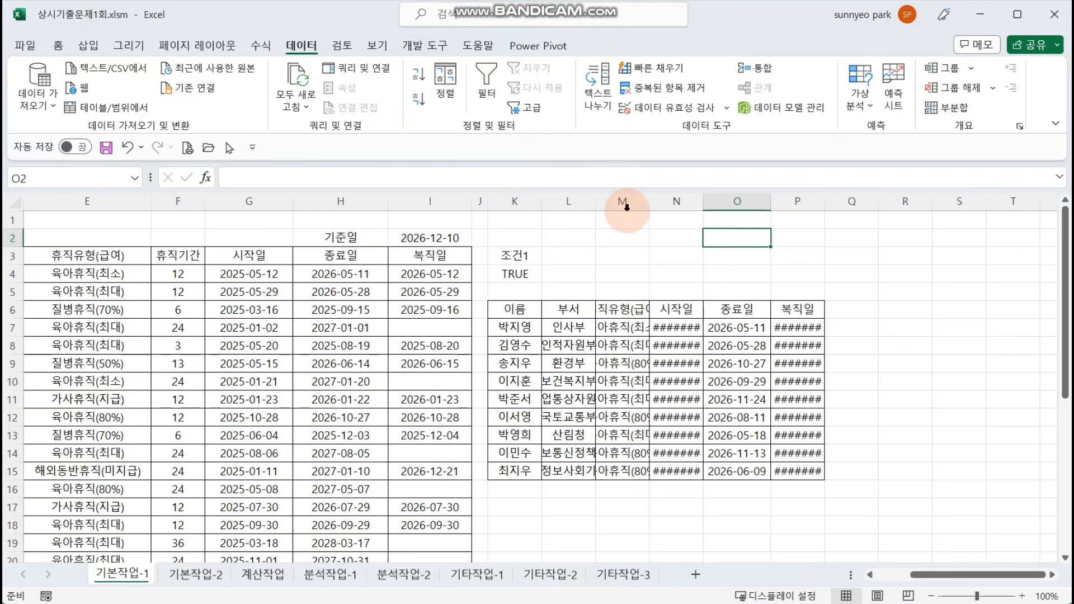
{"action": "double_click", "coordinate": [650, 203]}
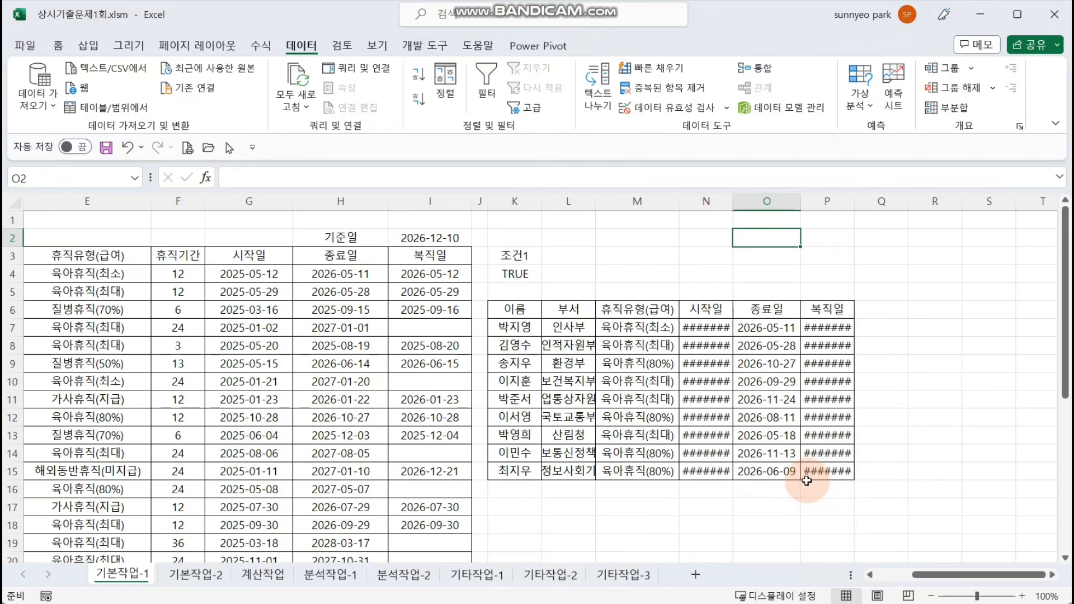
Switch to the workbook 상시기출문제2회.xlsm and examine the 승인일자 and 결제방법 columns and the empty criteria cells L2:L3
{"action": "left_click", "coordinate": [980, 14]}
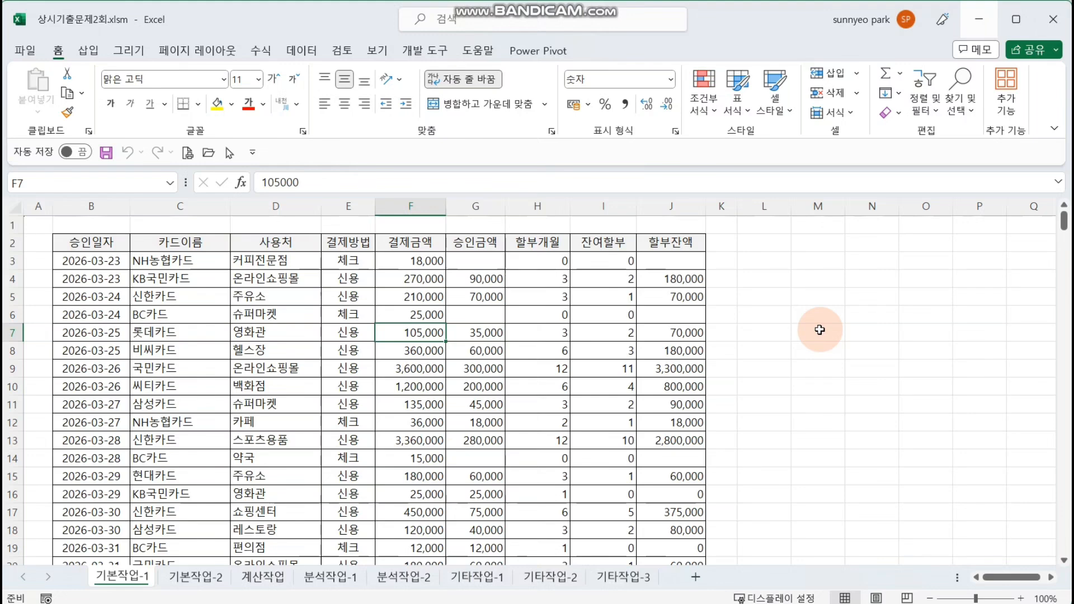
{"action": "left_click_drag", "start_coordinate": [104, 295], "coordinate": [104, 406]}
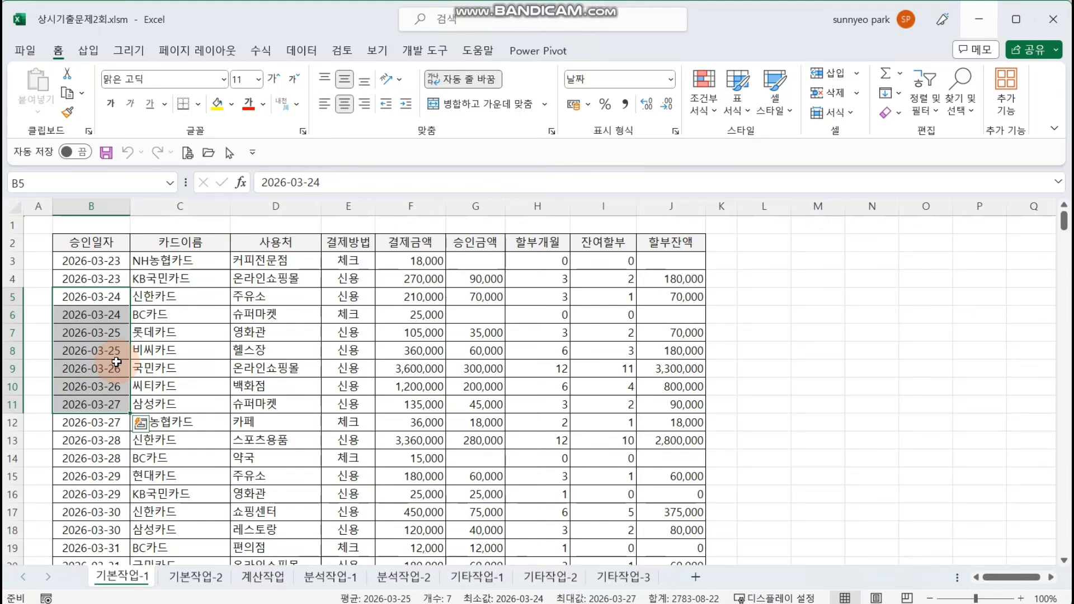
{"action": "left_click_drag", "start_coordinate": [348, 279], "coordinate": [339, 369]}
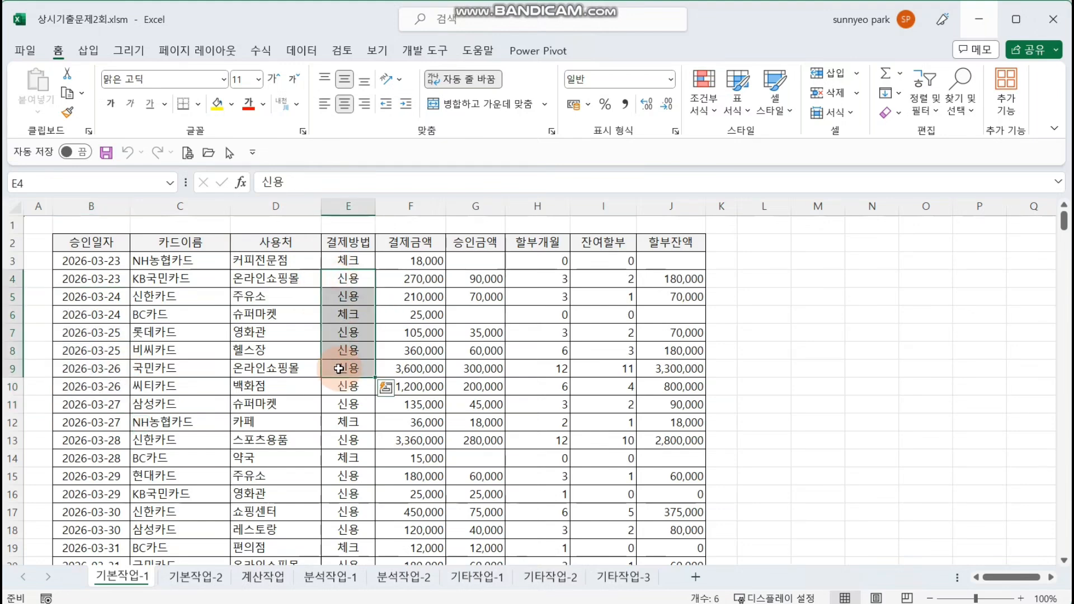
{"action": "left_click_drag", "start_coordinate": [91, 296], "coordinate": [91, 350]}
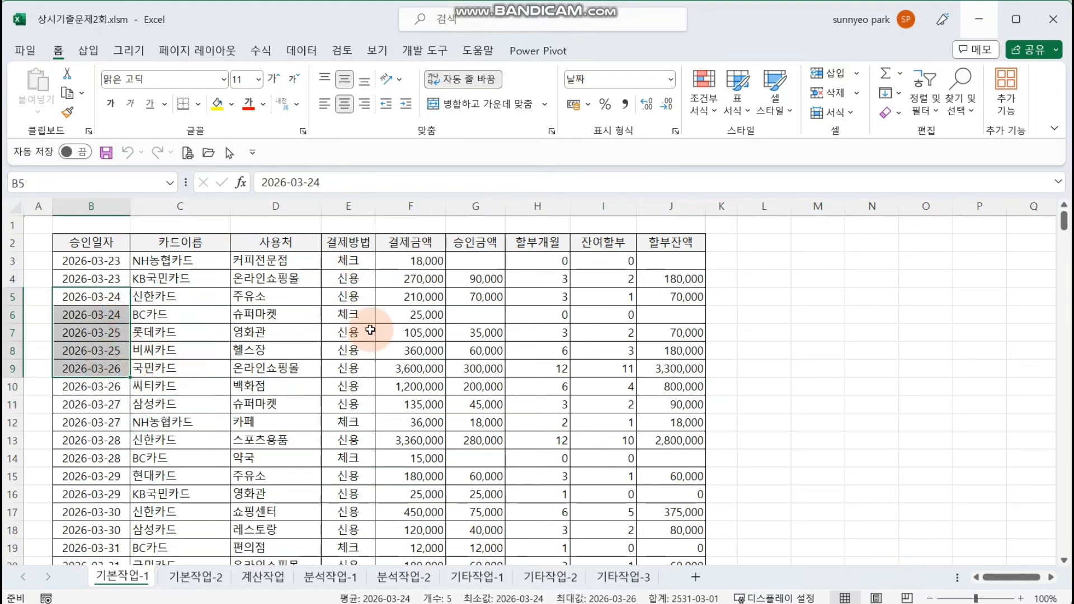
{"action": "left_click_drag", "start_coordinate": [352, 301], "coordinate": [351, 359]}
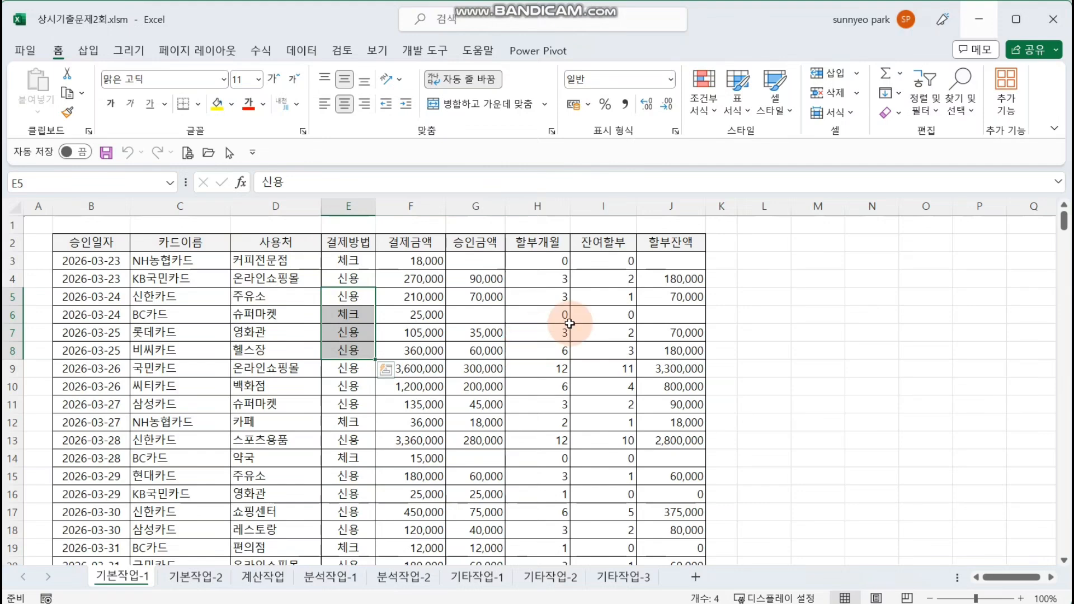
{"action": "left_click_drag", "start_coordinate": [766, 242], "coordinate": [767, 259]}
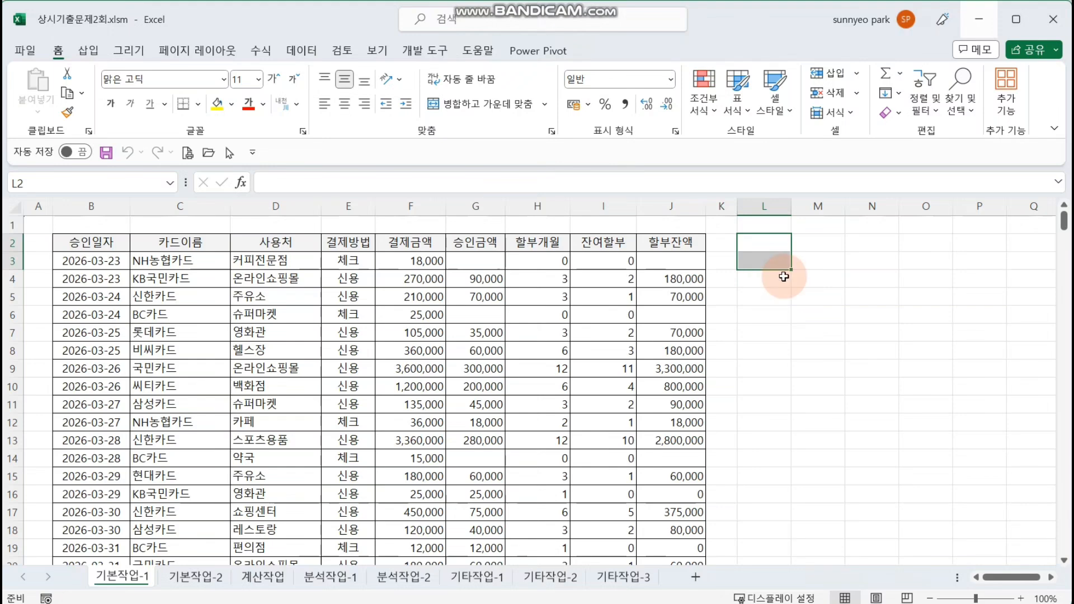
{"action": "left_click", "coordinate": [685, 314]}
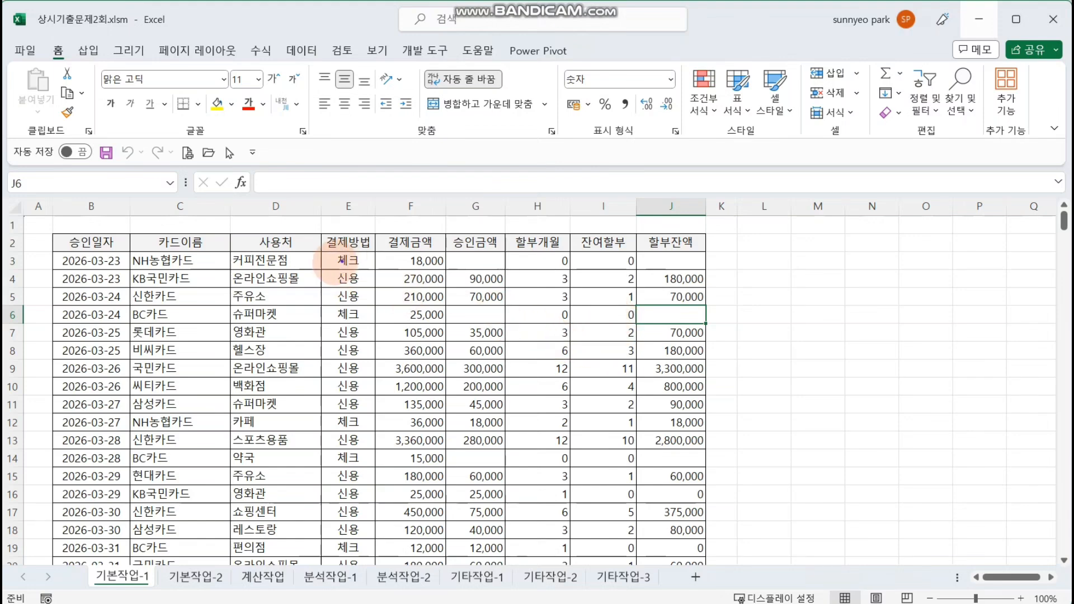
{"action": "left_click_drag", "start_coordinate": [335, 267], "coordinate": [367, 301]}
{"action": "left_click_drag", "start_coordinate": [529, 242], "coordinate": [499, 274]}
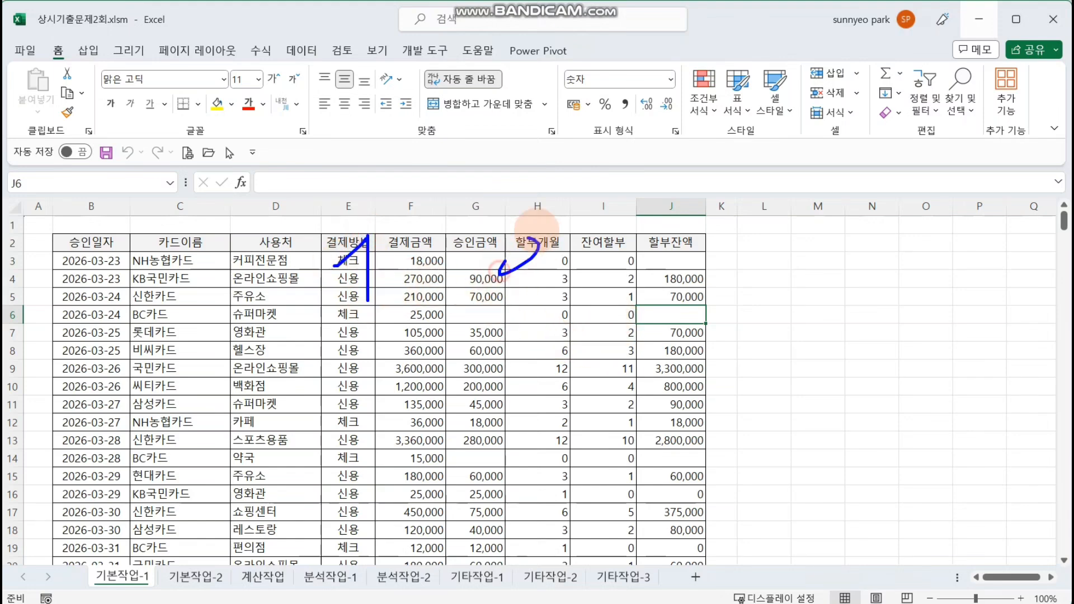
{"action": "left_click_drag", "start_coordinate": [557, 231], "coordinate": [557, 305]}
{"action": "mouse_move", "coordinate": [535, 290]}
{"action": "left_mouse_down"}
{"action": "mouse_move", "coordinate": [565, 306]}
{"action": "mouse_move", "coordinate": [730, 281]}
{"action": "left_mouse_up"}
{"action": "left_click_drag", "start_coordinate": [313, 376], "coordinate": [374, 402]}
{"action": "mouse_move", "coordinate": [523, 362]}
{"action": "left_mouse_down"}
{"action": "mouse_move", "coordinate": [540, 354]}
{"action": "mouse_move", "coordinate": [512, 391]}
{"action": "mouse_move", "coordinate": [598, 414]}
{"action": "left_mouse_up"}
{"action": "mouse_move", "coordinate": [622, 398]}
{"action": "left_mouse_down"}
{"action": "mouse_move", "coordinate": [643, 382]}
{"action": "mouse_move", "coordinate": [727, 380]}
{"action": "left_mouse_up"}
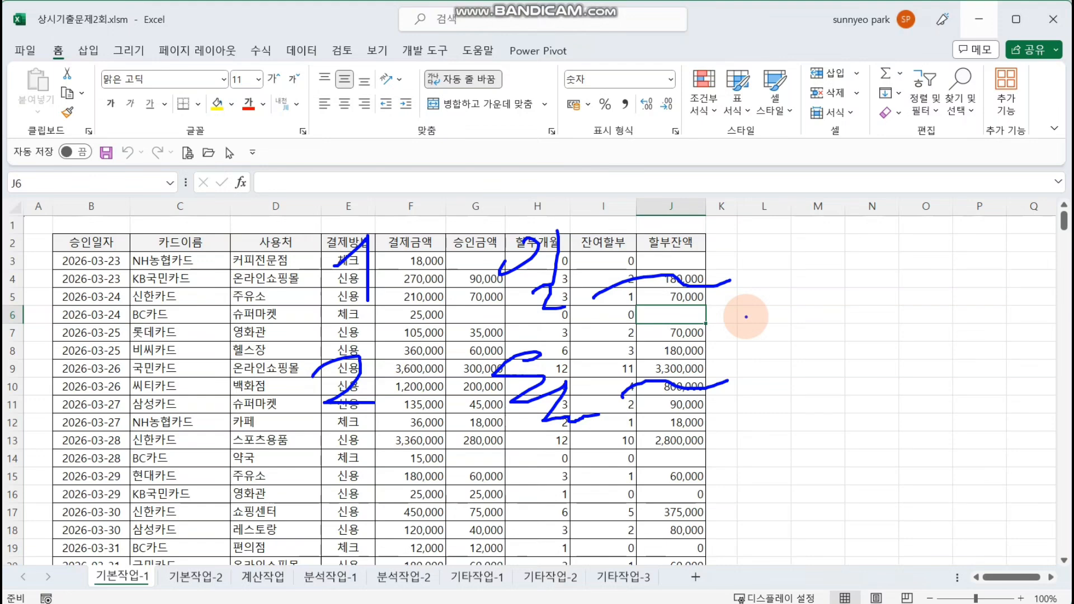
{"action": "mouse_move", "coordinate": [794, 317]}
{"action": "left_mouse_down"}
{"action": "mouse_move", "coordinate": [232, 322]}
{"action": "mouse_move", "coordinate": [588, 188]}
{"action": "mouse_move", "coordinate": [769, 240]}
{"action": "mouse_move", "coordinate": [765, 322]}
{"action": "left_mouse_up"}
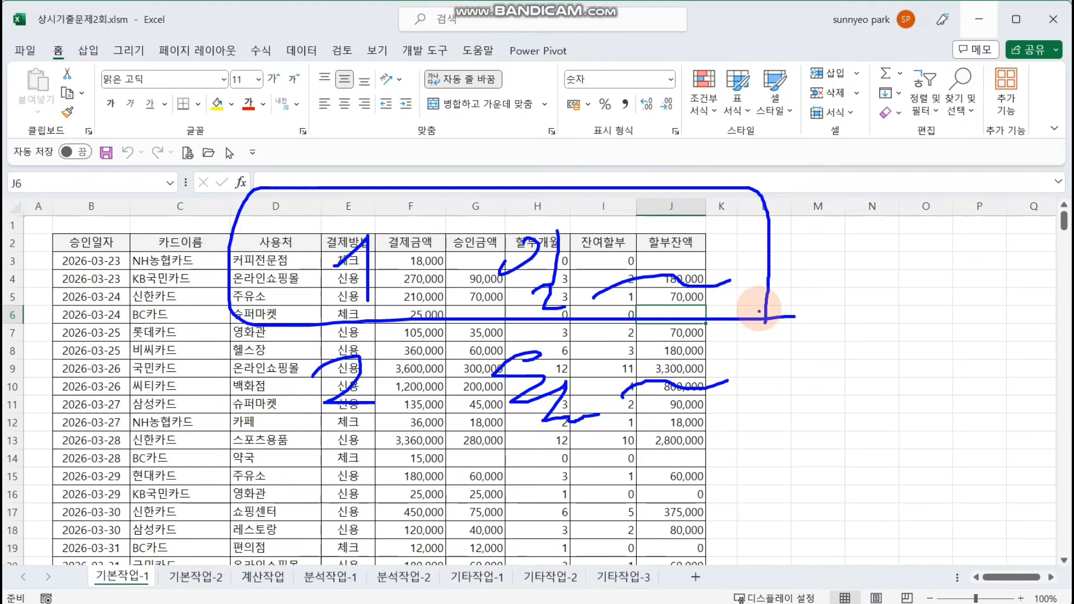
{"action": "left_click_drag", "start_coordinate": [765, 152], "coordinate": [808, 178]}
{"action": "mouse_move", "coordinate": [793, 180]}
{"action": "left_mouse_down"}
{"action": "mouse_move", "coordinate": [802, 218]}
{"action": "mouse_move", "coordinate": [822, 190]}
{"action": "left_mouse_up"}
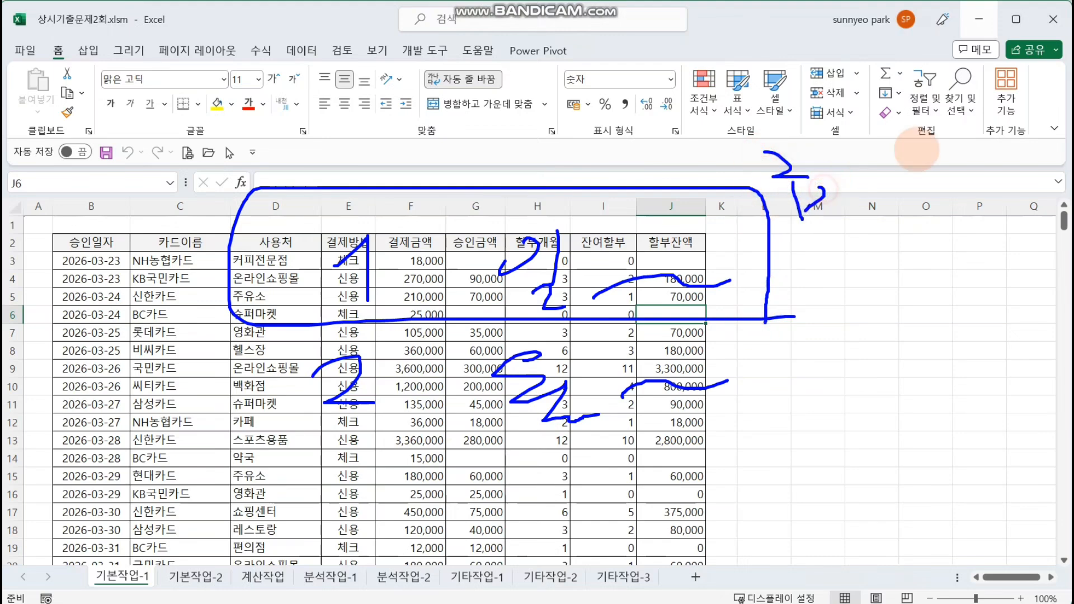
{"action": "left_click_drag", "start_coordinate": [913, 154], "coordinate": [878, 217]}
{"action": "left_click_drag", "start_coordinate": [919, 173], "coordinate": [971, 171]}
{"action": "mouse_move", "coordinate": [932, 174]}
{"action": "left_mouse_down"}
{"action": "mouse_move", "coordinate": [933, 208]}
{"action": "mouse_move", "coordinate": [972, 202]}
{"action": "mouse_move", "coordinate": [978, 229]}
{"action": "left_mouse_up"}
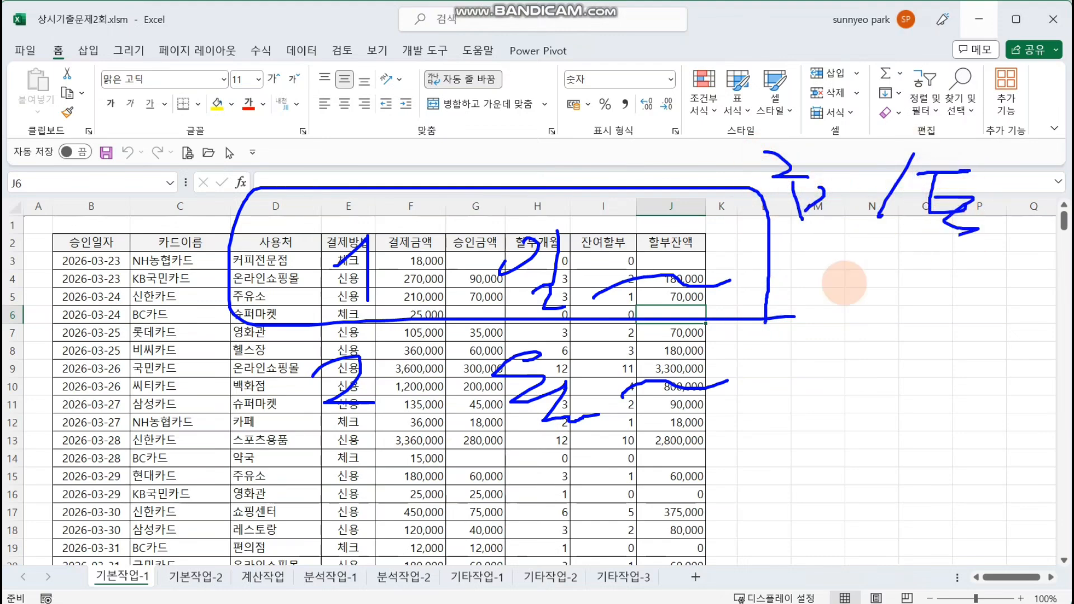
{"action": "left_click_drag", "start_coordinate": [818, 253], "coordinate": [808, 286]}
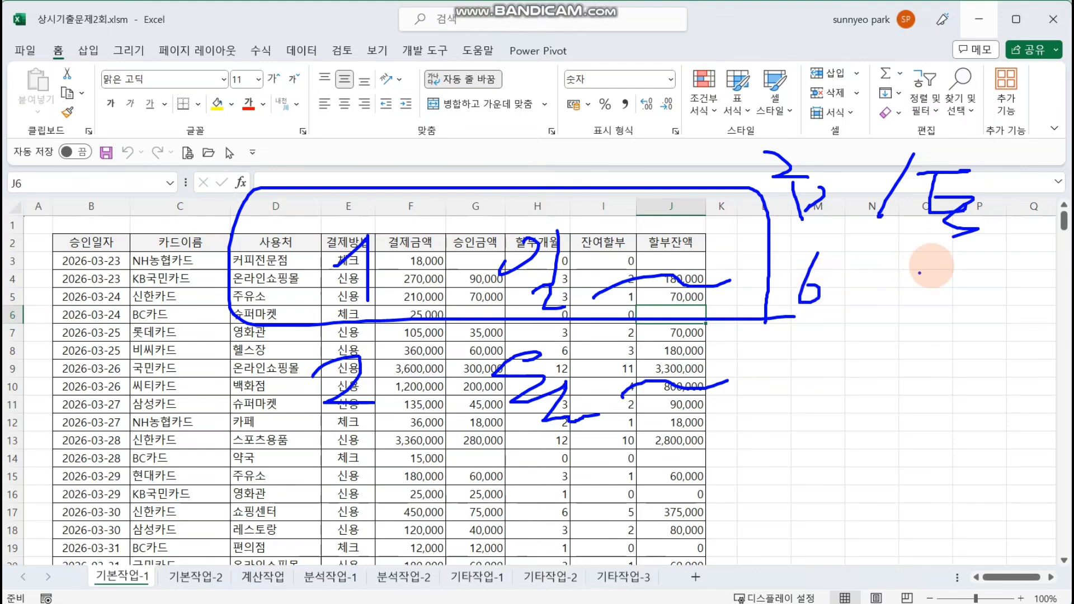
{"action": "left_click_drag", "start_coordinate": [923, 284], "coordinate": [930, 267]}
{"action": "mouse_move", "coordinate": [930, 264]}
{"action": "left_mouse_down"}
{"action": "mouse_move", "coordinate": [960, 264]}
{"action": "mouse_move", "coordinate": [939, 311]}
{"action": "left_mouse_up"}
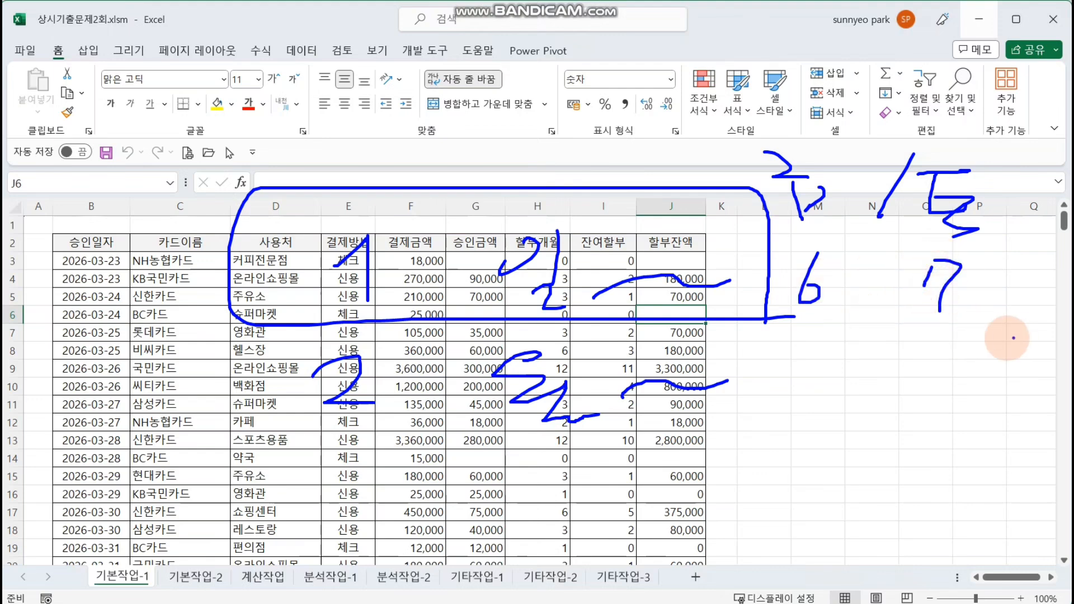
{"action": "mouse_move", "coordinate": [1007, 338]}
{"action": "left_mouse_down"}
{"action": "mouse_move", "coordinate": [736, 255]}
{"action": "mouse_move", "coordinate": [979, 93]}
{"action": "mouse_move", "coordinate": [1011, 322]}
{"action": "left_mouse_up"}
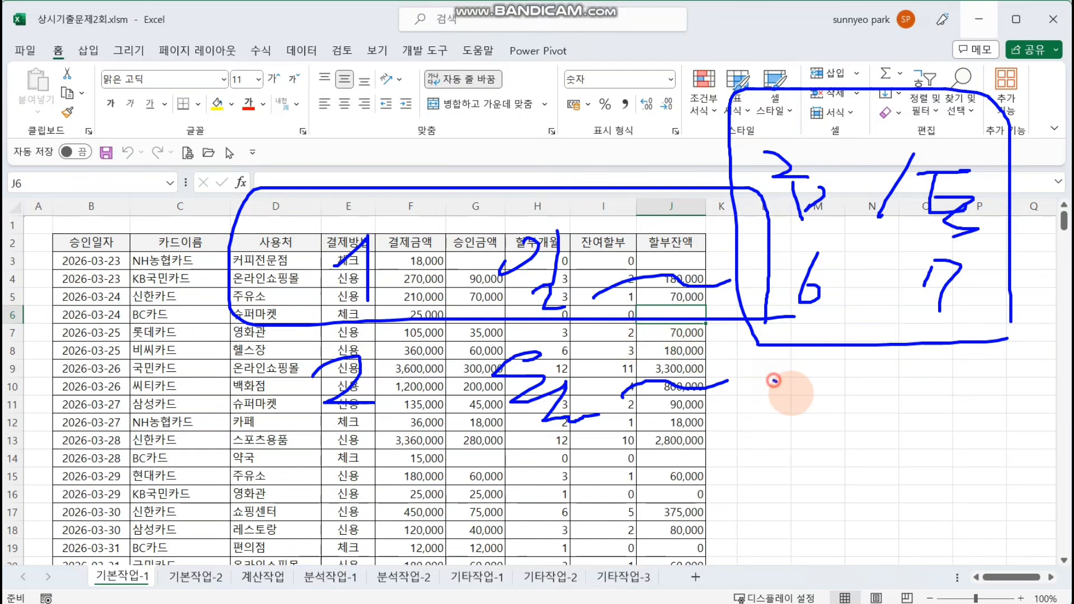
{"action": "mouse_move", "coordinate": [774, 382]}
{"action": "left_mouse_down"}
{"action": "mouse_move", "coordinate": [797, 422]}
{"action": "mouse_move", "coordinate": [833, 398]}
{"action": "left_mouse_up"}
{"action": "left_click_drag", "start_coordinate": [807, 414], "coordinate": [848, 411]}
{"action": "left_click_drag", "start_coordinate": [883, 376], "coordinate": [876, 407]}
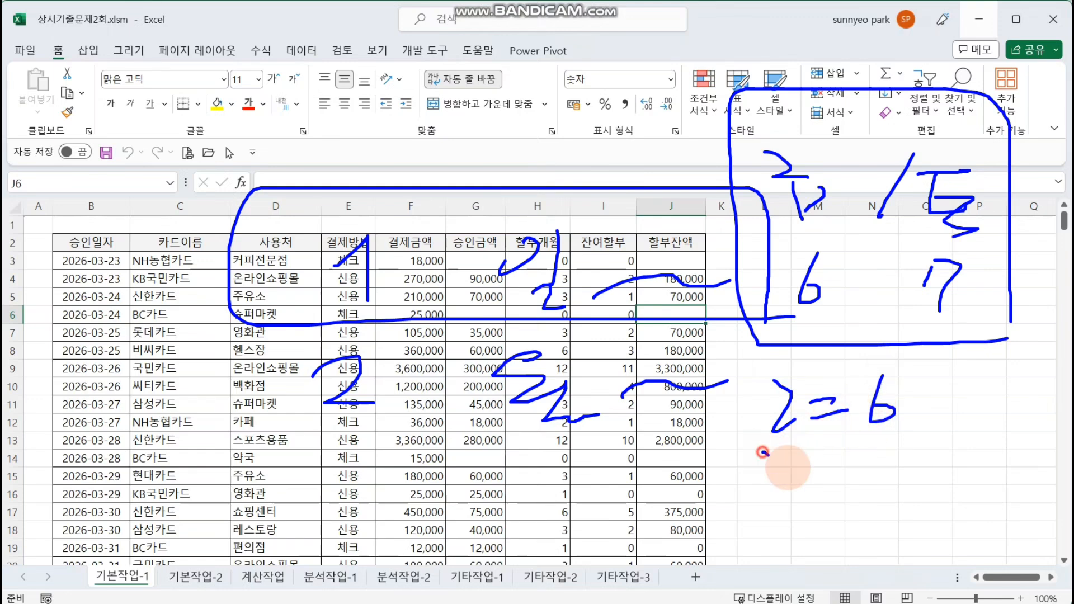
{"action": "left_click_drag", "start_coordinate": [761, 452], "coordinate": [772, 500]}
{"action": "mouse_move", "coordinate": [844, 446]}
{"action": "left_mouse_down"}
{"action": "mouse_move", "coordinate": [819, 493]}
{"action": "mouse_move", "coordinate": [889, 457]}
{"action": "left_mouse_up"}
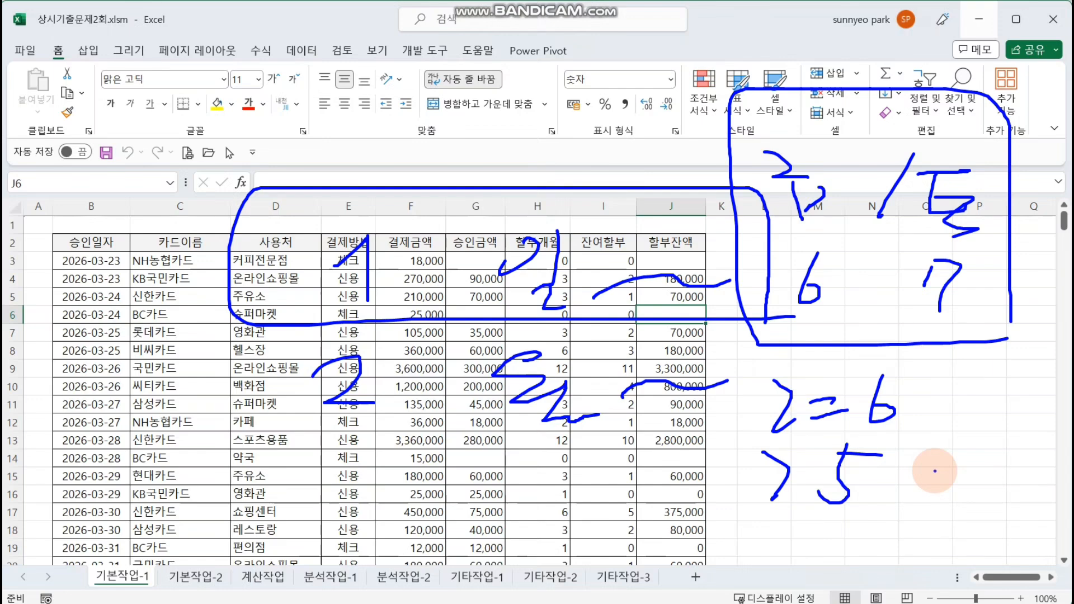
{"action": "mouse_move", "coordinate": [901, 447]}
{"action": "left_mouse_down"}
{"action": "mouse_move", "coordinate": [788, 446]}
{"action": "mouse_move", "coordinate": [943, 394]}
{"action": "mouse_move", "coordinate": [893, 452]}
{"action": "left_mouse_up"}
{"action": "left_click_drag", "start_coordinate": [754, 514], "coordinate": [927, 514]}
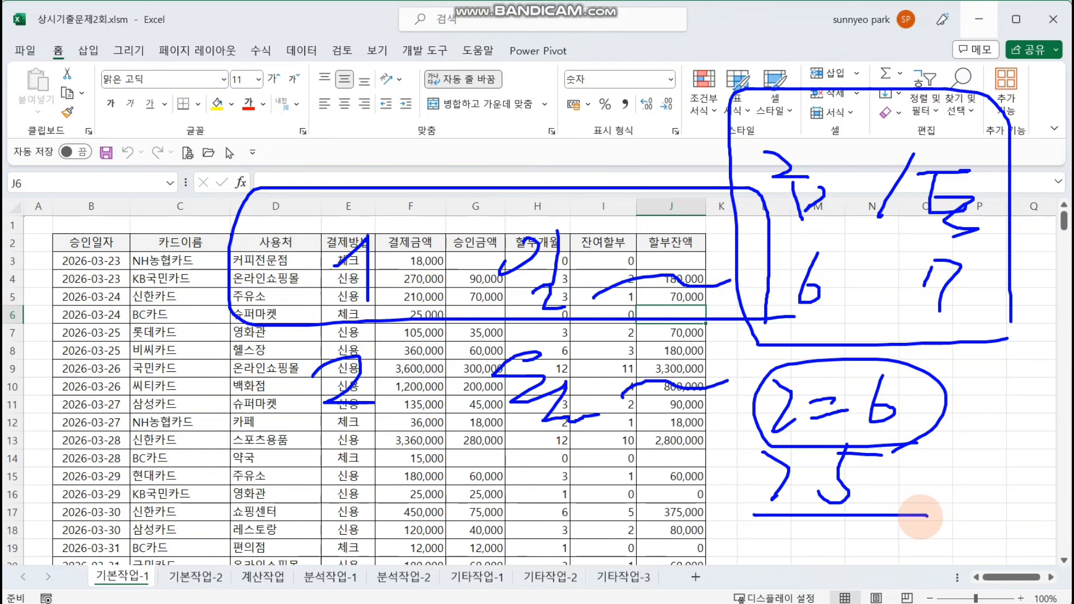
{"action": "left_click", "coordinate": [815, 412]}
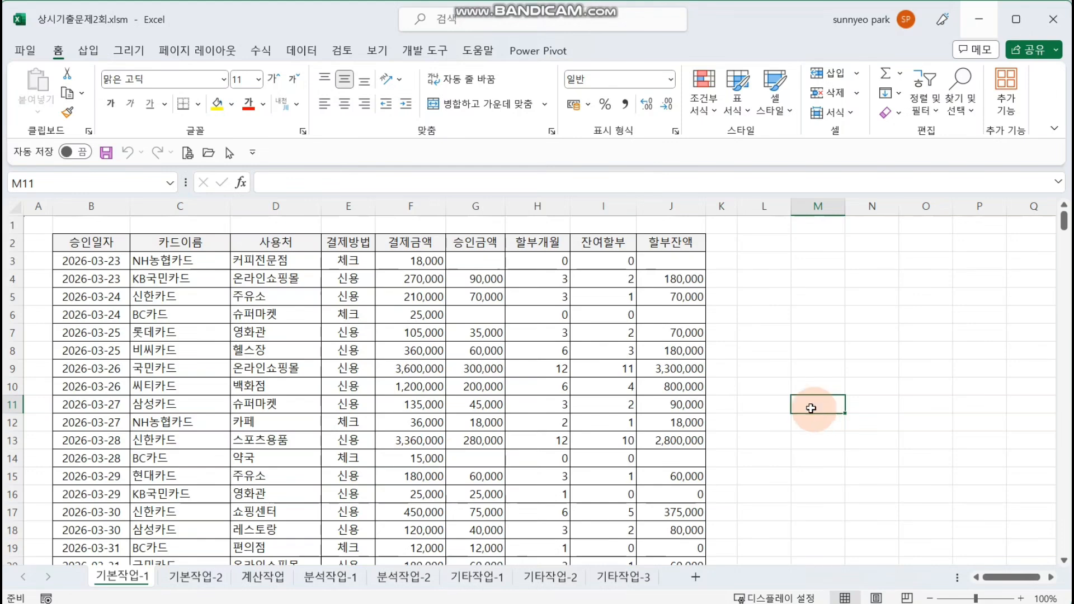
Enter 조건1 as the criteria header in cell L2, discarding the mistyped text first
{"action": "left_click_drag", "start_coordinate": [770, 250], "coordinate": [769, 256]}
{"action": "type", "text": "니ㅣㅗㅠ남"}
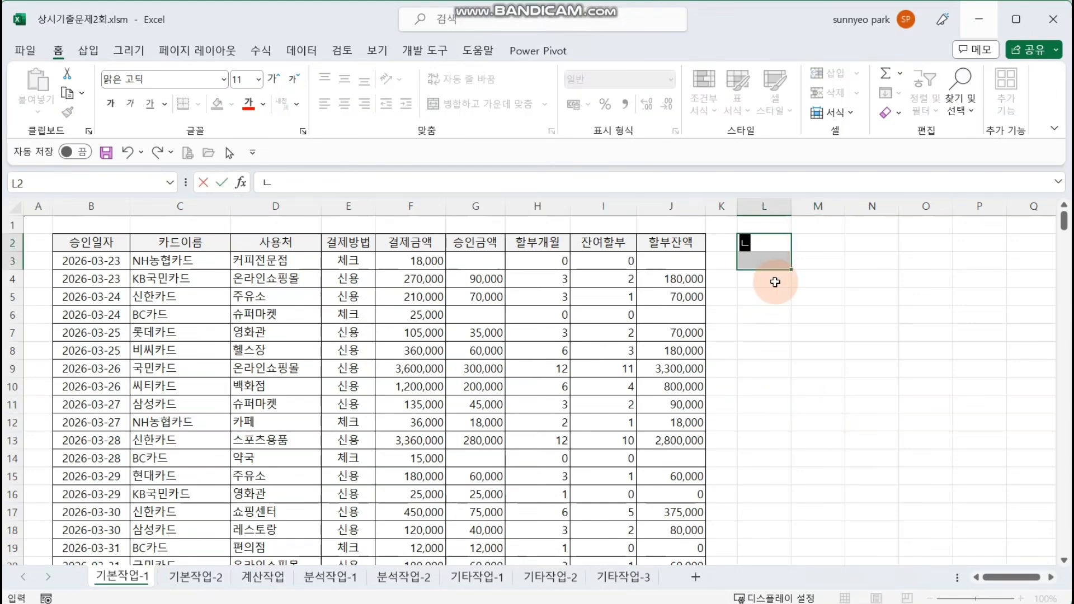
{"action": "key", "text": "Escape"}
{"action": "type", "text": "조건1"}
{"action": "key", "text": "Return"}
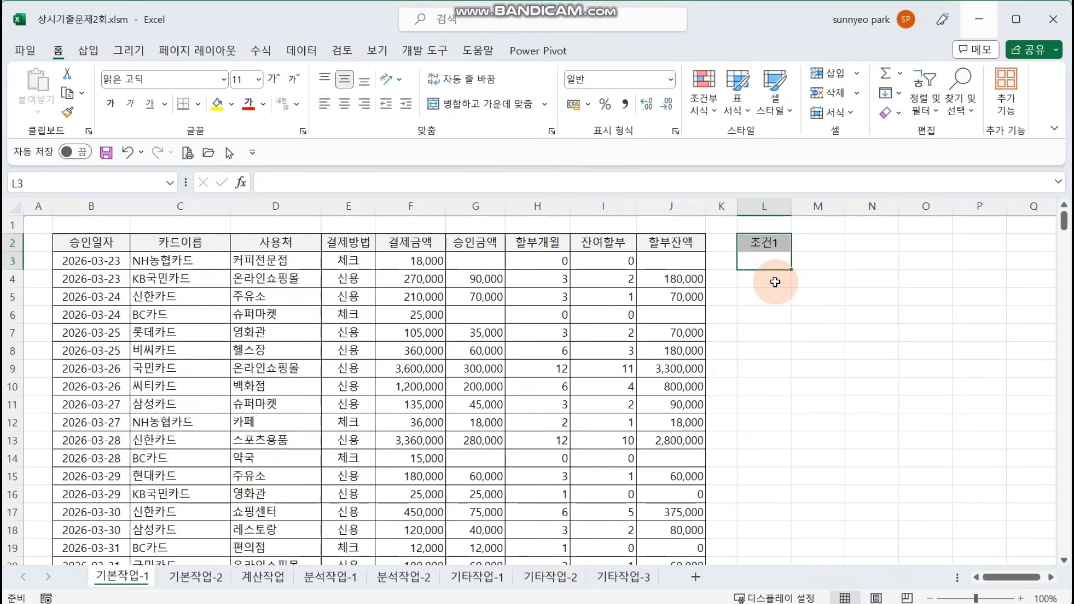
Start an AND formula in L3 whose first condition is weekday(B3,1)>=6, using the function arguments dialog
{"action": "type", "text": "="}
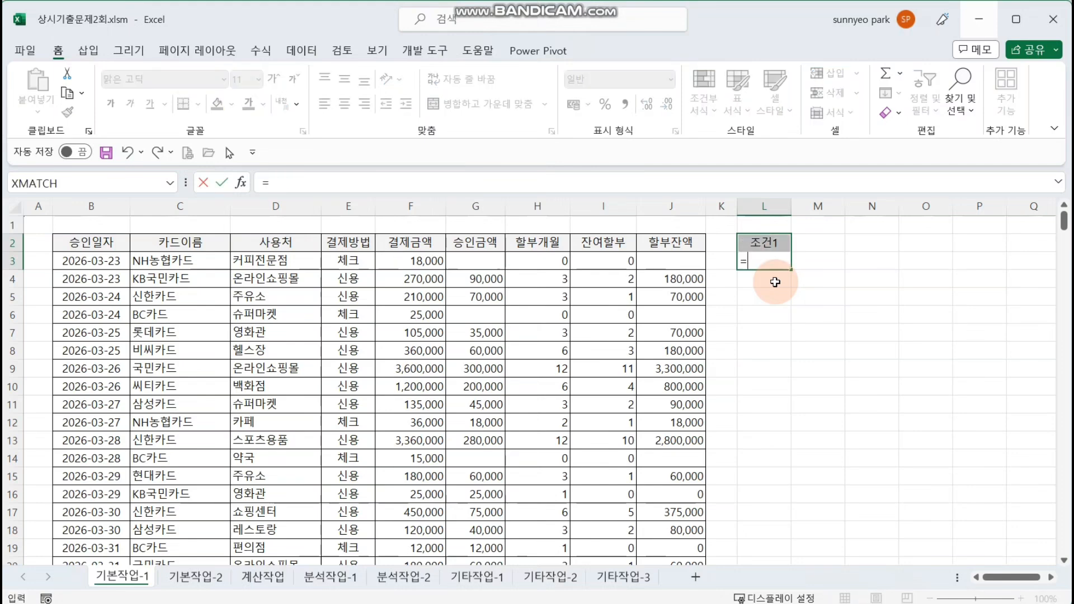
{"action": "type", "text": "and("}
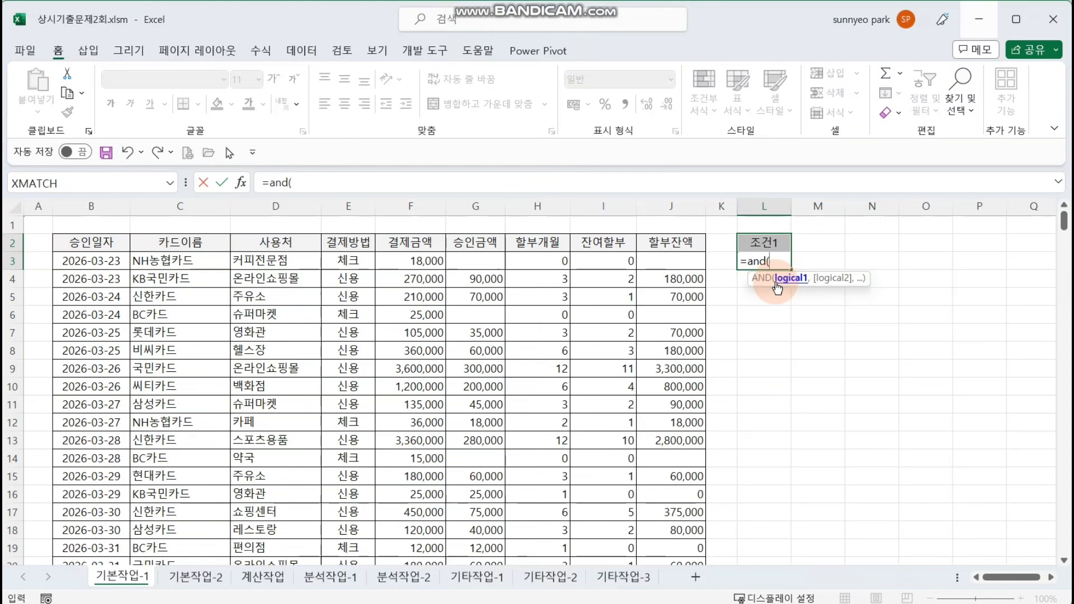
{"action": "left_click", "coordinate": [240, 183]}
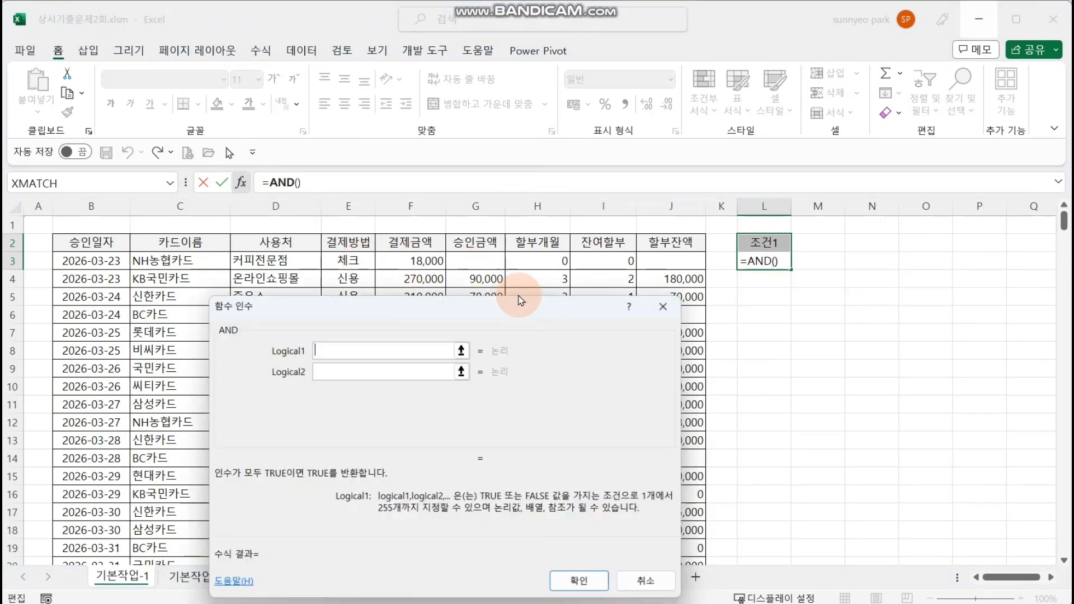
{"action": "left_click_drag", "start_coordinate": [405, 307], "coordinate": [339, 200]}
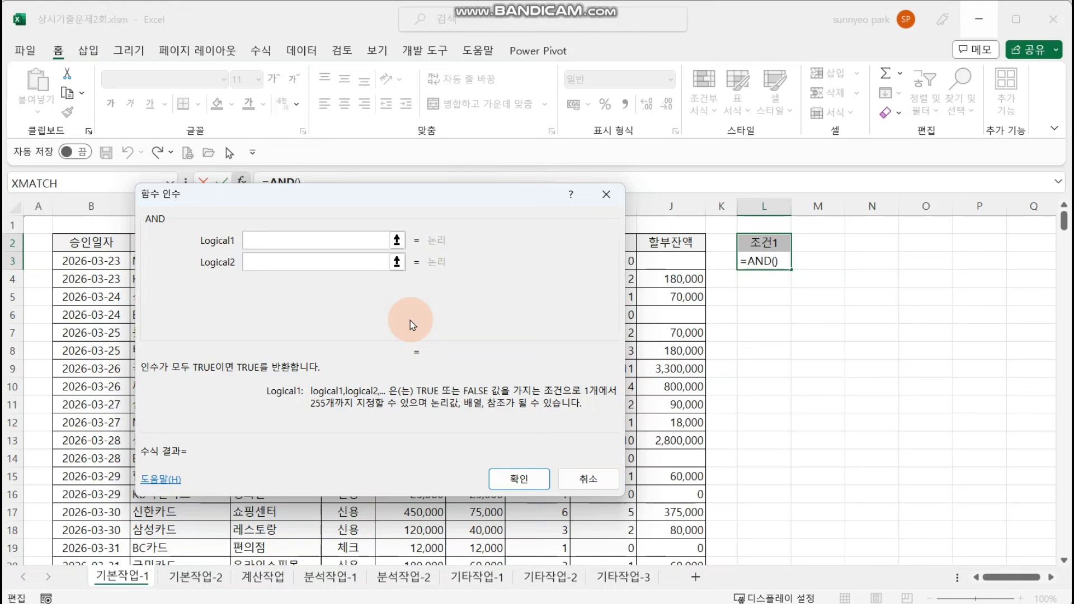
{"action": "type", "text": "weekday("}
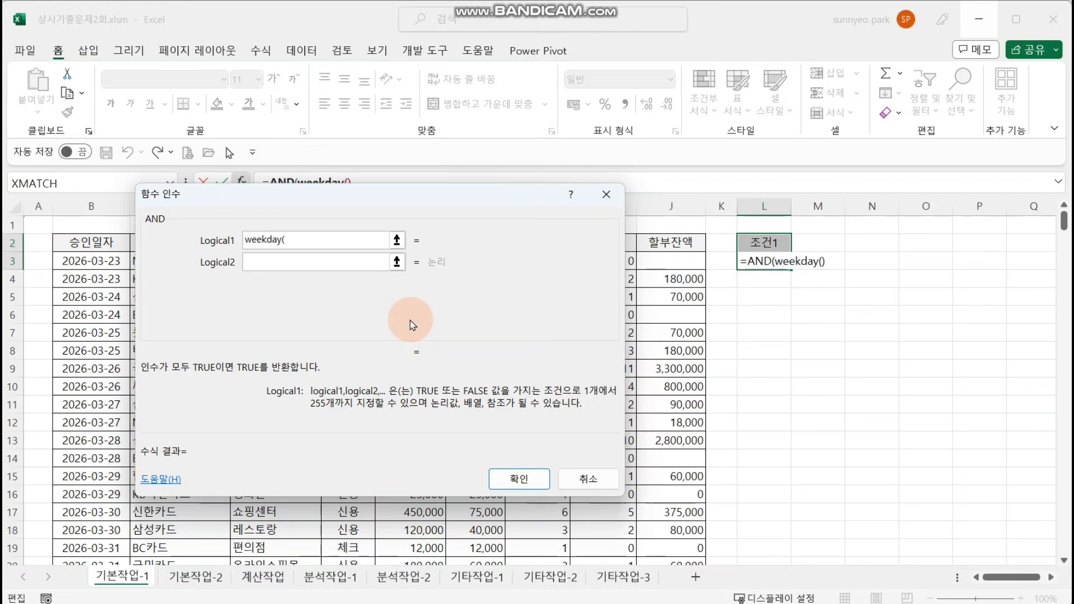
{"action": "left_click", "coordinate": [100, 260]}
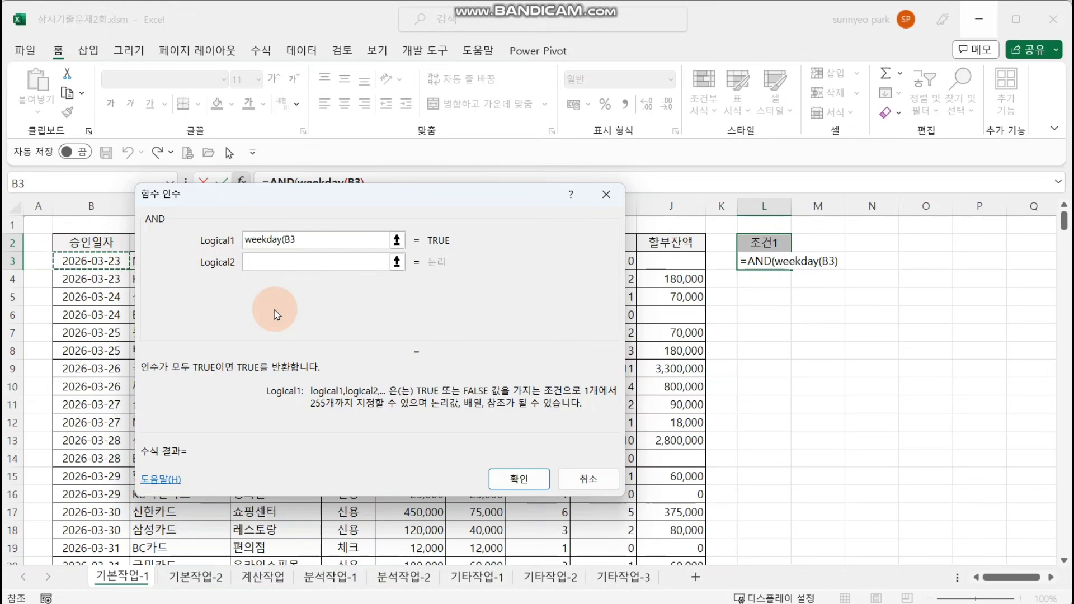
{"action": "type", "text": ",1)"}
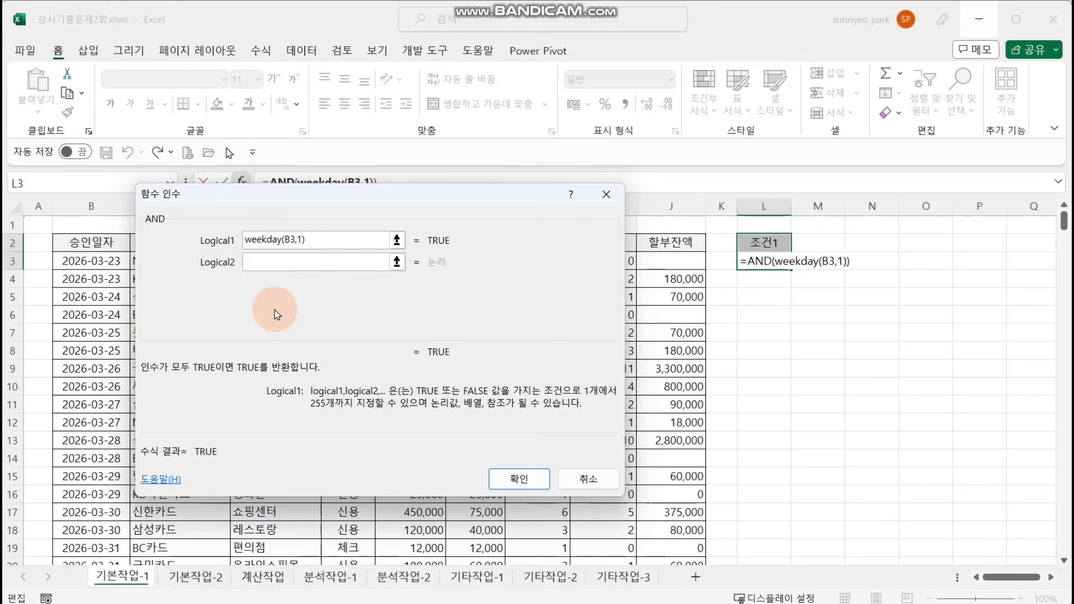
{"action": "type", "text": ">=6"}
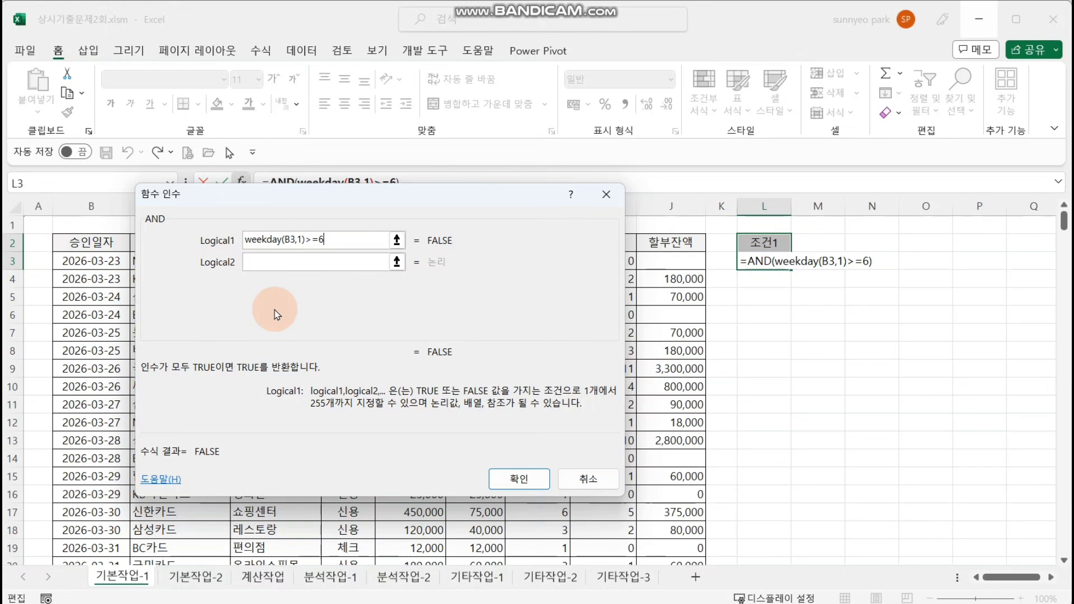
Add E3="체크" as the second AND condition and complete the formula in L3
{"action": "left_click", "coordinate": [334, 261]}
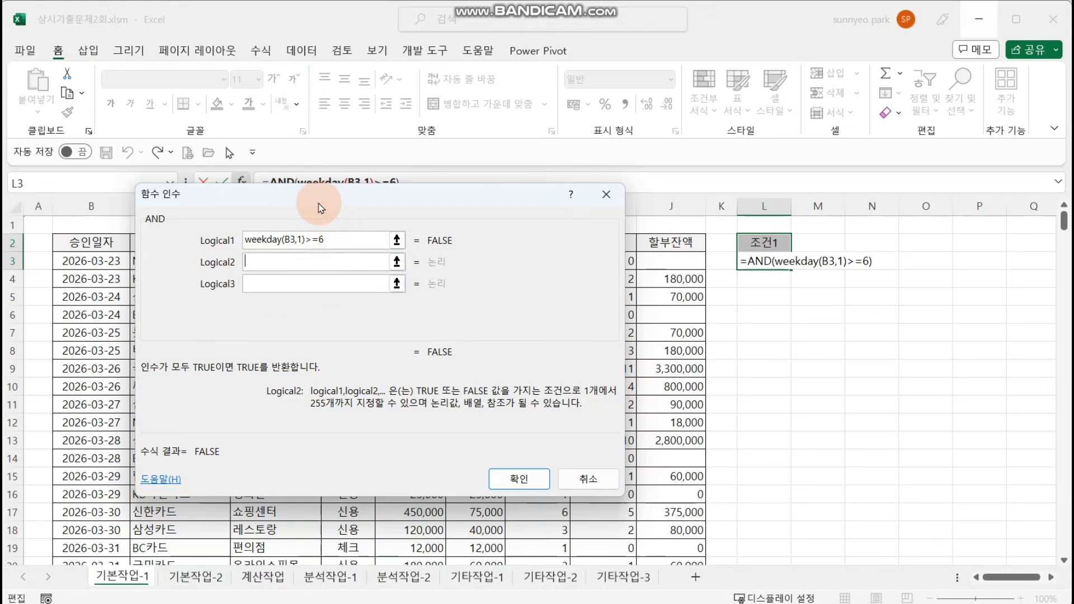
{"action": "left_click_drag", "start_coordinate": [319, 208], "coordinate": [573, 203]}
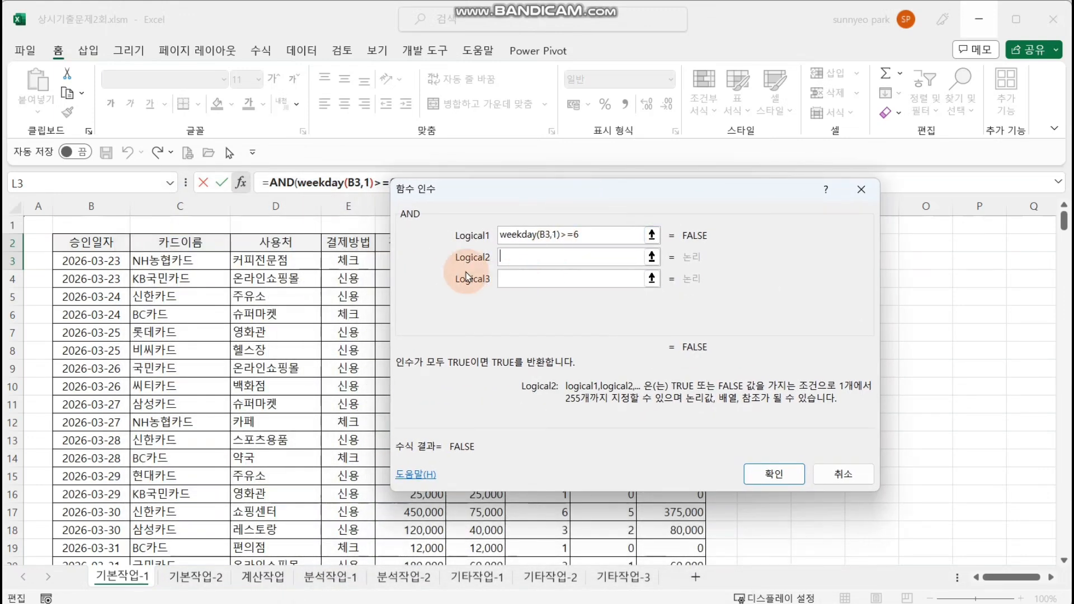
{"action": "left_click", "coordinate": [349, 260]}
{"action": "type", "text": "="}
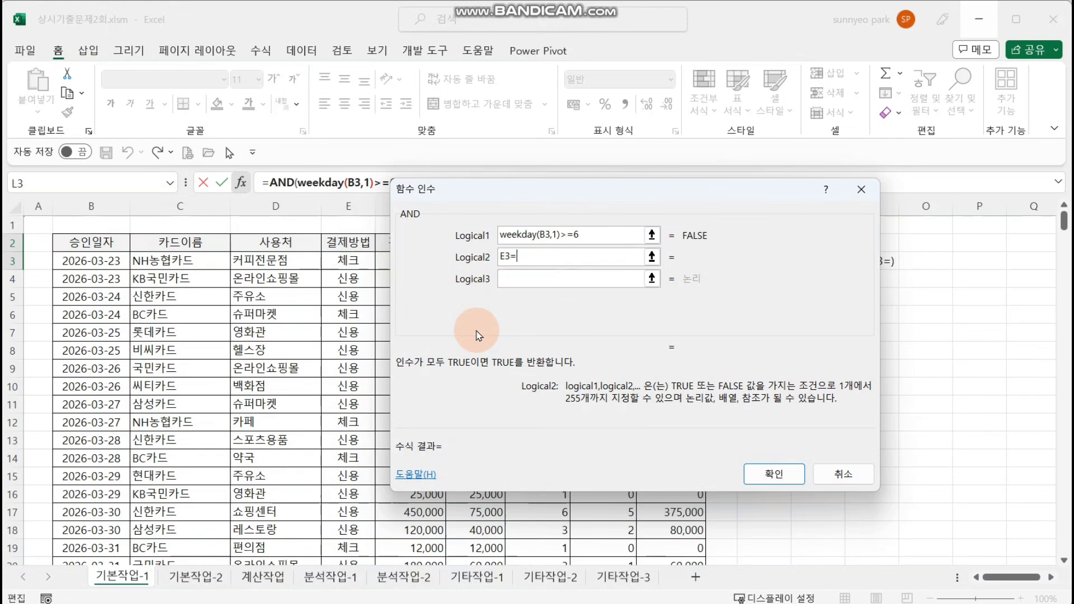
{"action": "type", "text": "\"체크"}
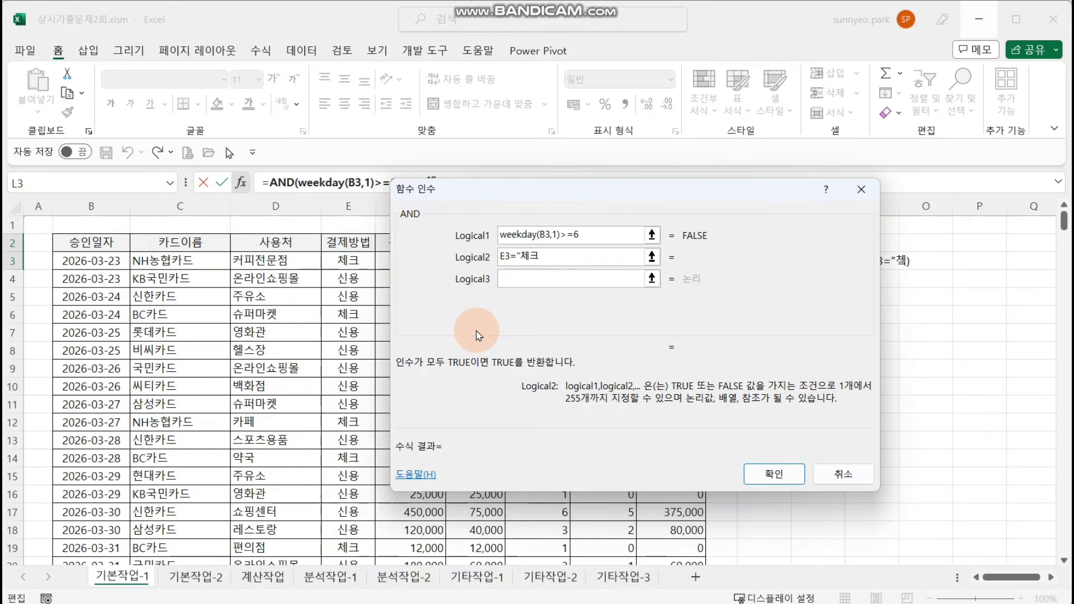
{"action": "type", "text": "\""}
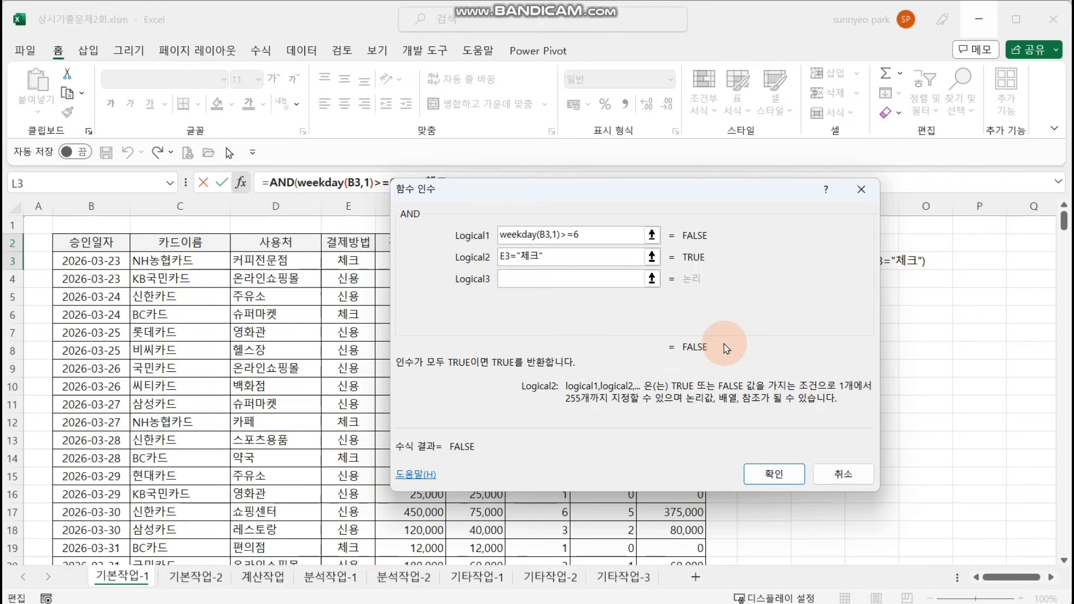
{"action": "key", "text": "Return"}
{"action": "left_click", "coordinate": [618, 336]}
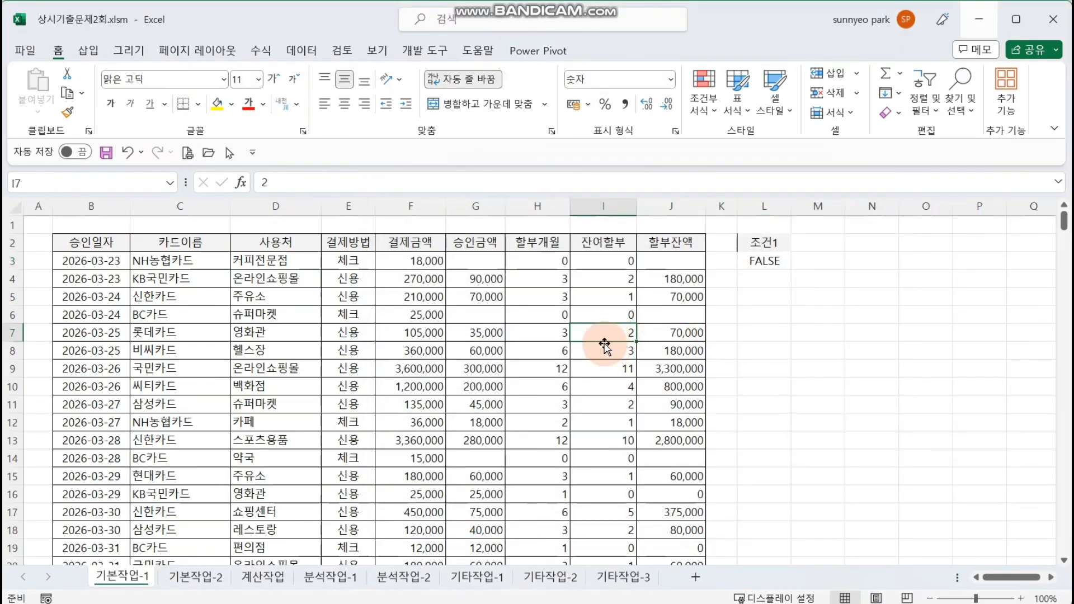
Copy the headers 승인일자 through 결제금액 from B2:F2 to the output area starting at L6
{"action": "left_click", "coordinate": [124, 244]}
{"action": "left_click_drag", "start_coordinate": [124, 244], "coordinate": [427, 247]}
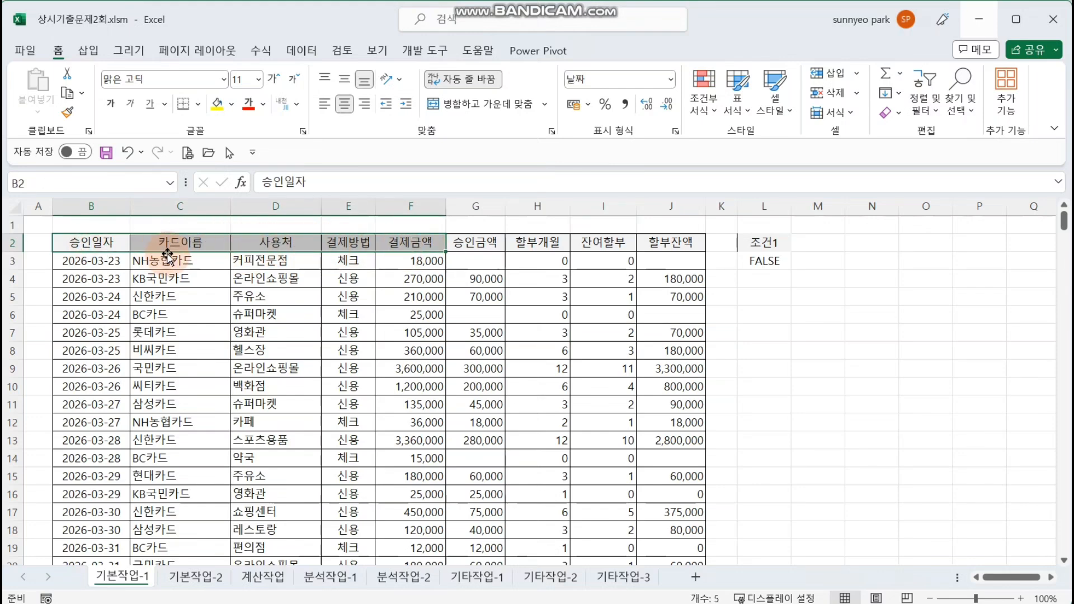
{"action": "key", "text": "ctrl+c"}
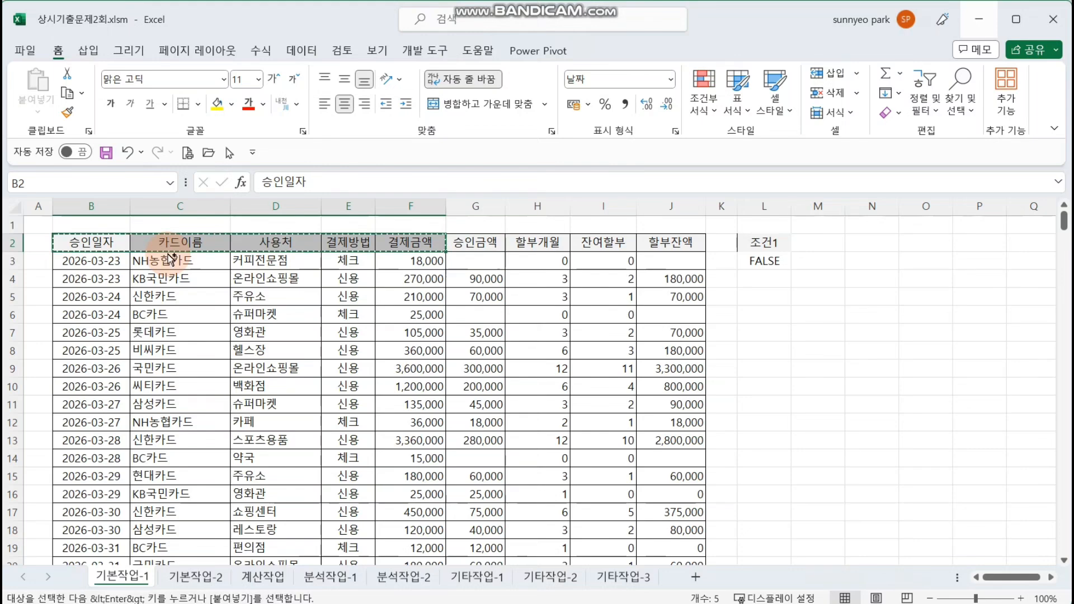
{"action": "left_click", "coordinate": [767, 311]}
{"action": "key", "text": "ctrl+v"}
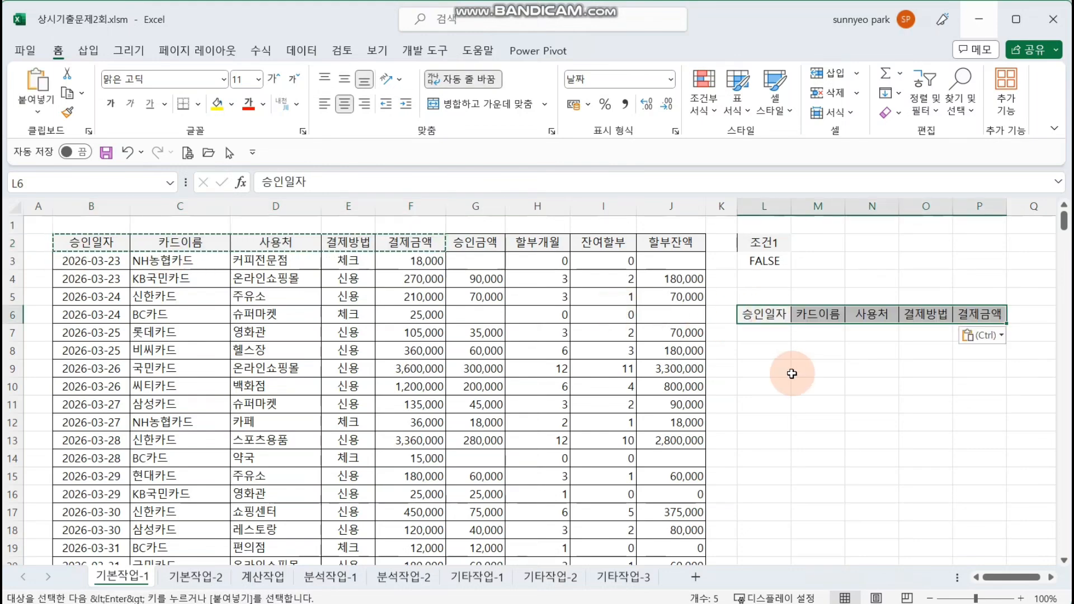
{"action": "key", "text": "Escape"}
{"action": "left_click", "coordinate": [718, 370]}
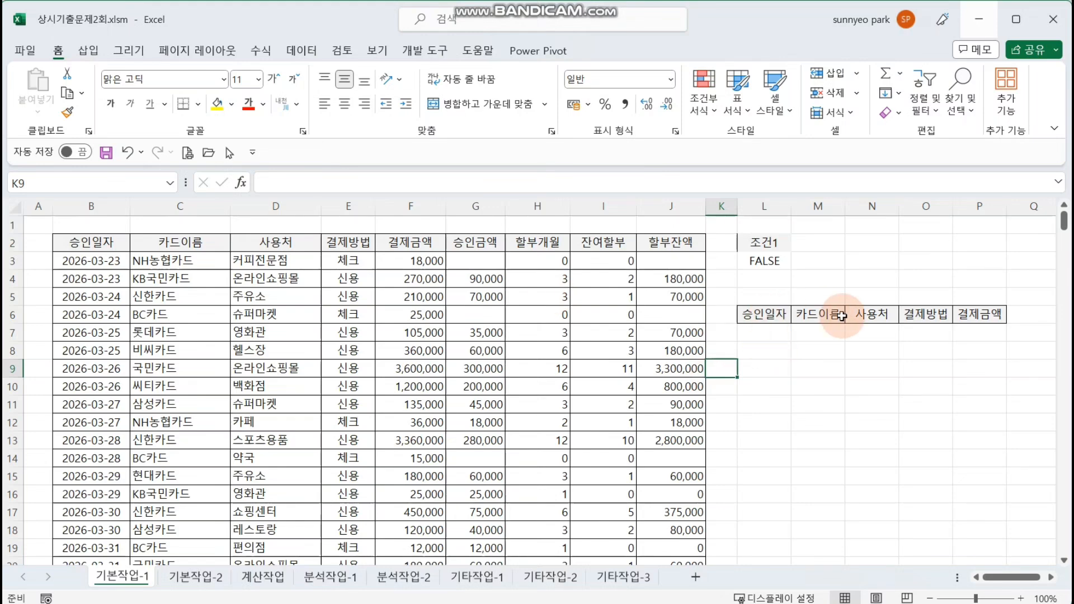
{"action": "left_click", "coordinate": [680, 246]}
{"action": "left_click", "coordinate": [772, 314]}
{"action": "left_click", "coordinate": [822, 259]}
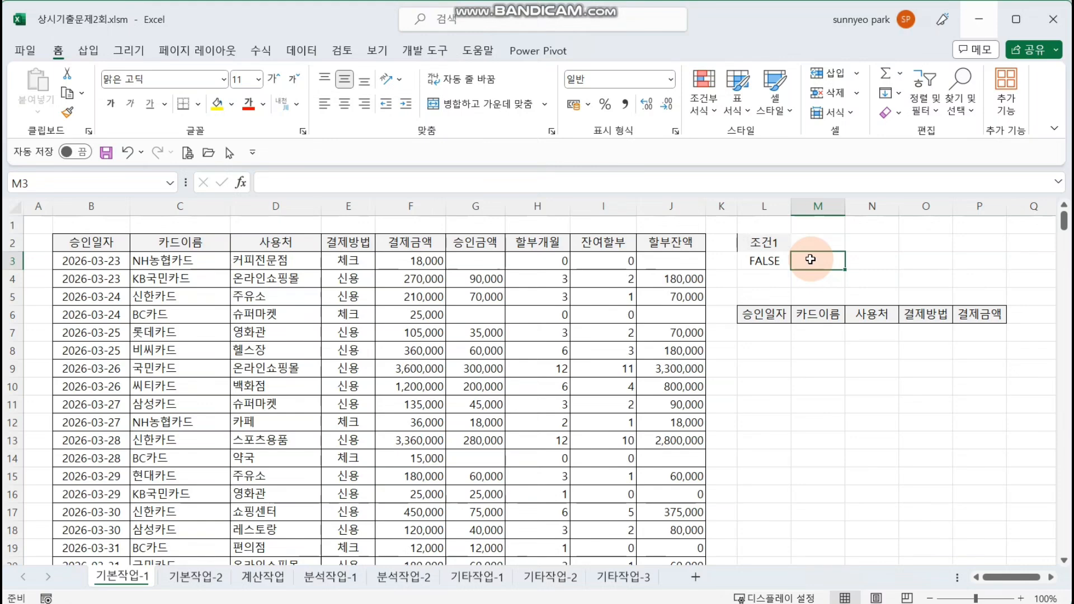
{"action": "left_click", "coordinate": [873, 267]}
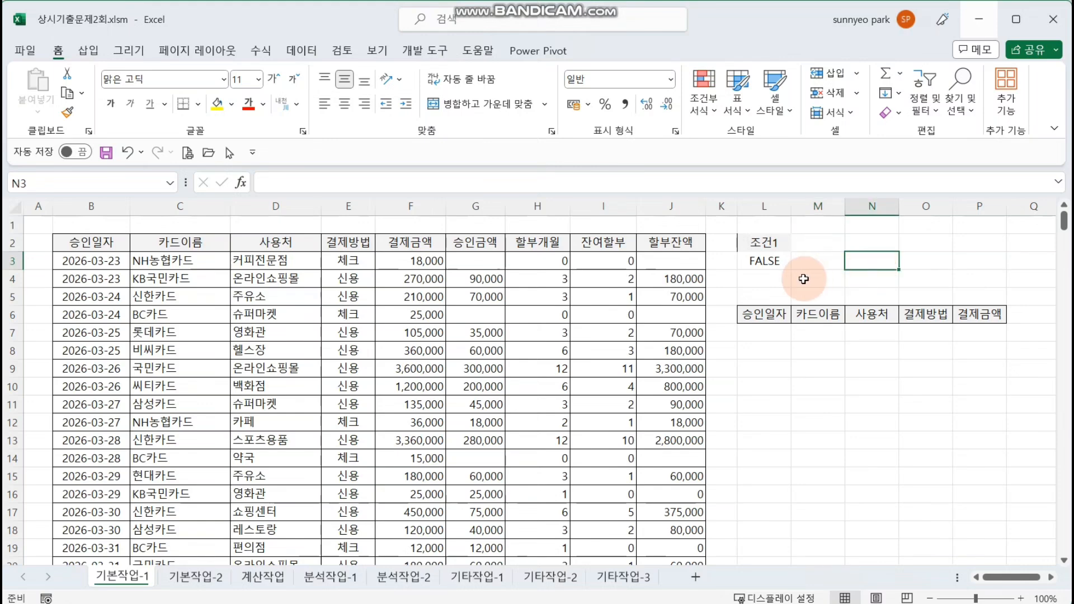
Start an advanced filter on the card-payment table B2:J34 that copies the results to another location
{"action": "left_click", "coordinate": [416, 365]}
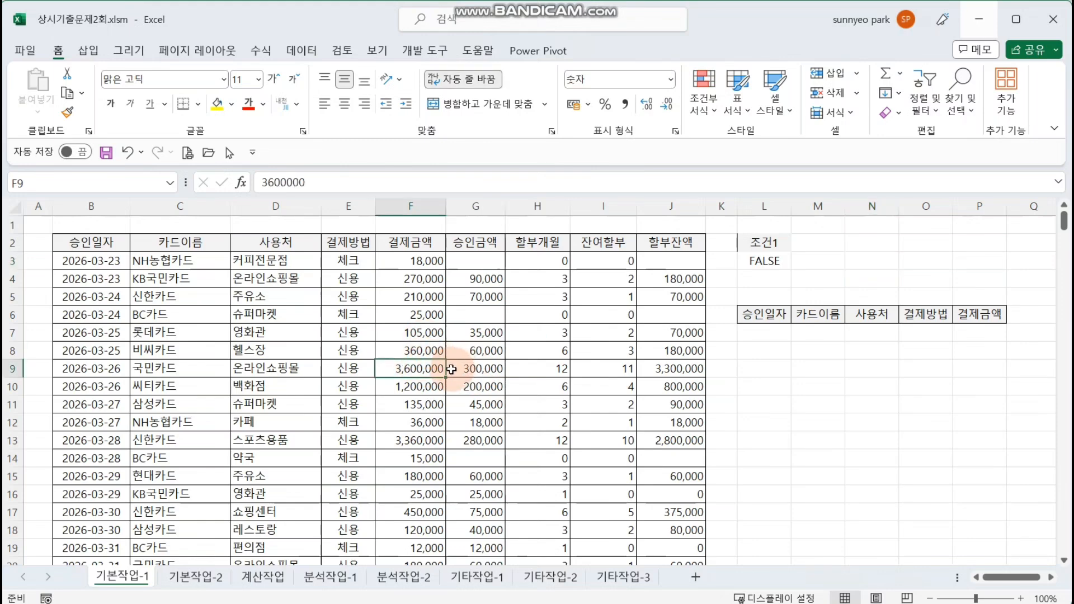
{"action": "left_click", "coordinate": [308, 56]}
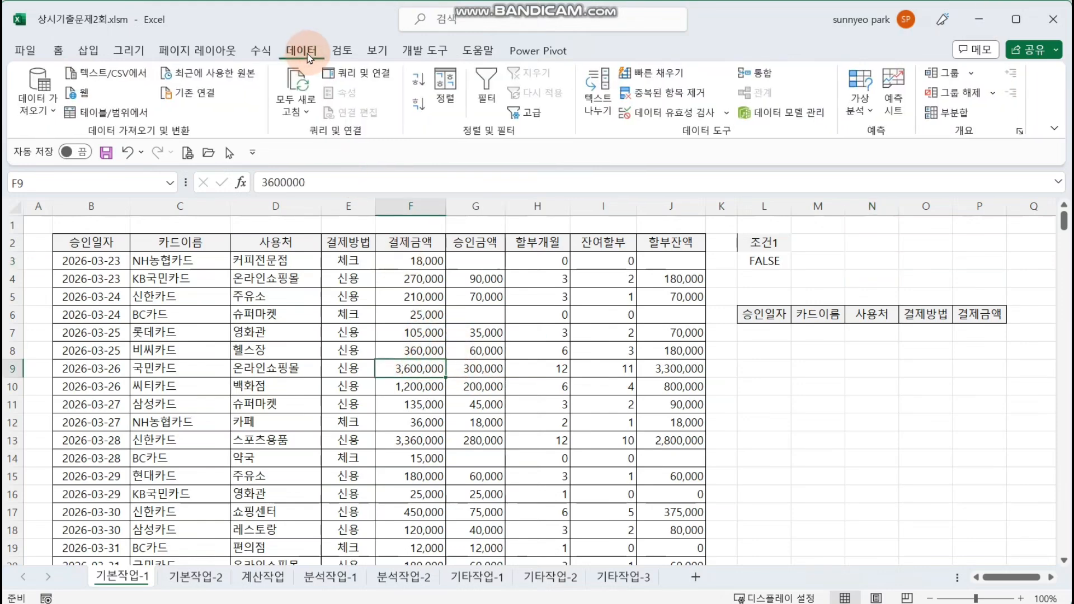
{"action": "left_click", "coordinate": [524, 113]}
{"action": "scroll", "coordinate": [483, 399], "scroll_direction": "down", "scroll_amount": 1}
{"action": "scroll", "coordinate": [483, 400], "scroll_direction": "up", "scroll_amount": 1}
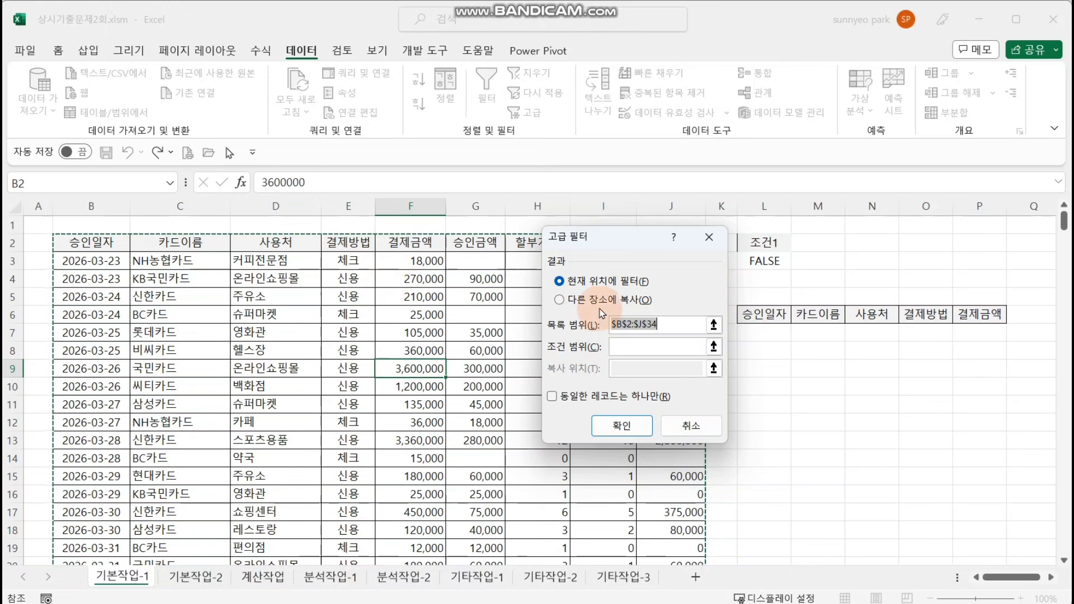
{"action": "left_click", "coordinate": [585, 300]}
Run the advanced filter with criteria range L2:L3 and copy destination L6:P6, and widen column L to fit the extracted dates
{"action": "left_click", "coordinate": [629, 350]}
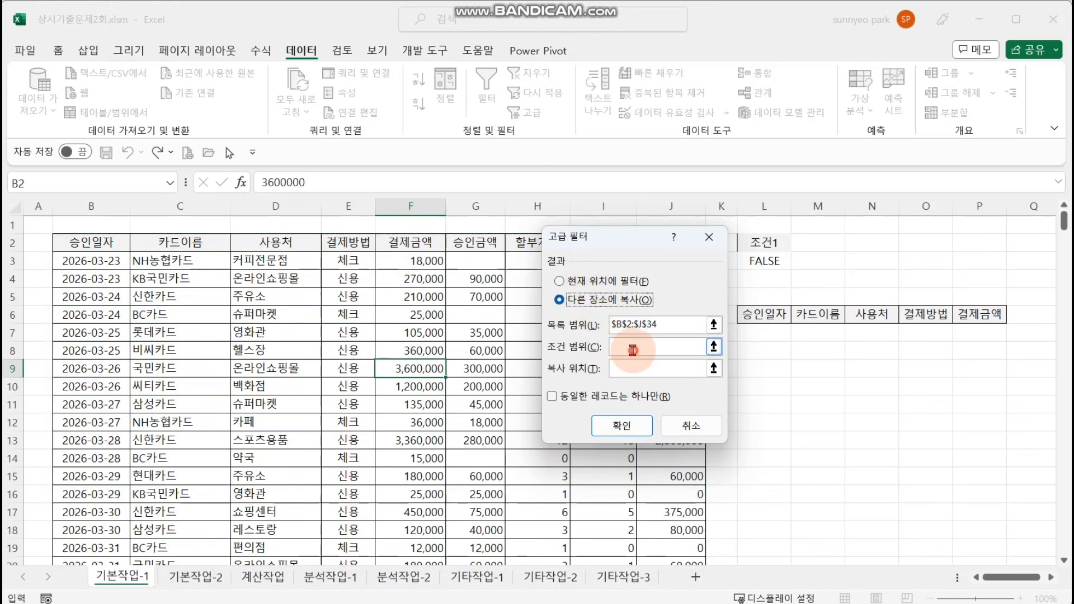
{"action": "left_click_drag", "start_coordinate": [628, 235], "coordinate": [446, 233]}
{"action": "left_click_drag", "start_coordinate": [768, 250], "coordinate": [766, 262]}
{"action": "left_click", "coordinate": [473, 368]}
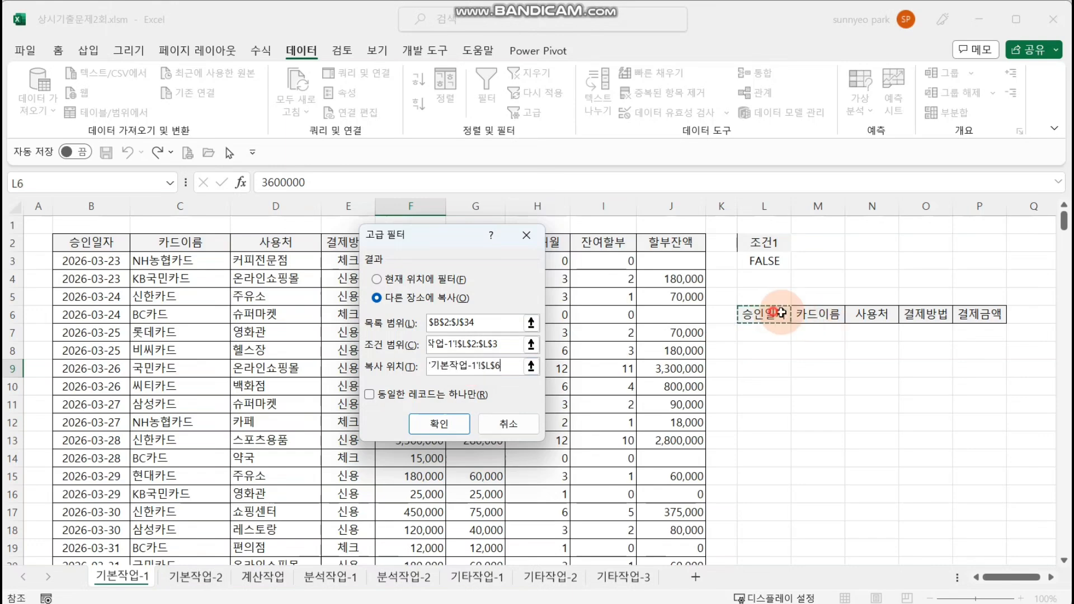
{"action": "left_click_drag", "start_coordinate": [773, 314], "coordinate": [968, 315]}
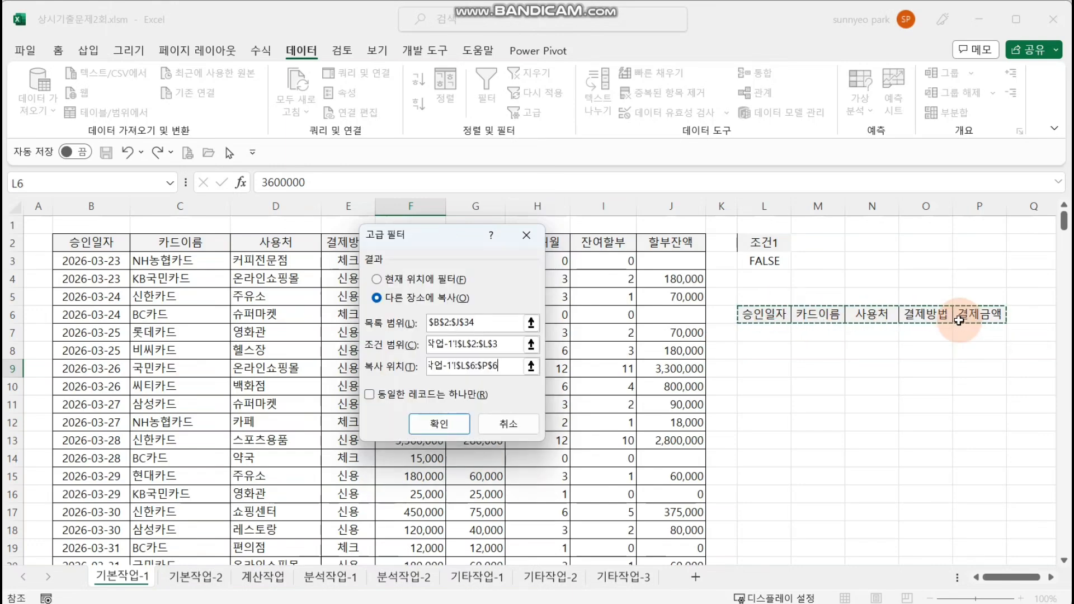
{"action": "key", "text": "Return"}
{"action": "left_click", "coordinate": [787, 417]}
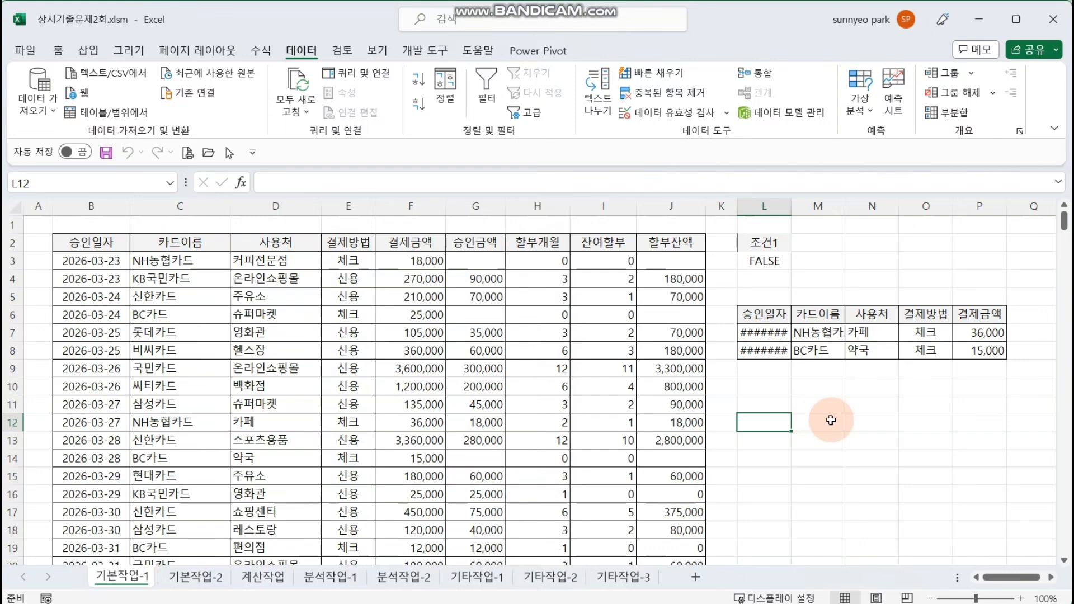
{"action": "double_click", "coordinate": [787, 206]}
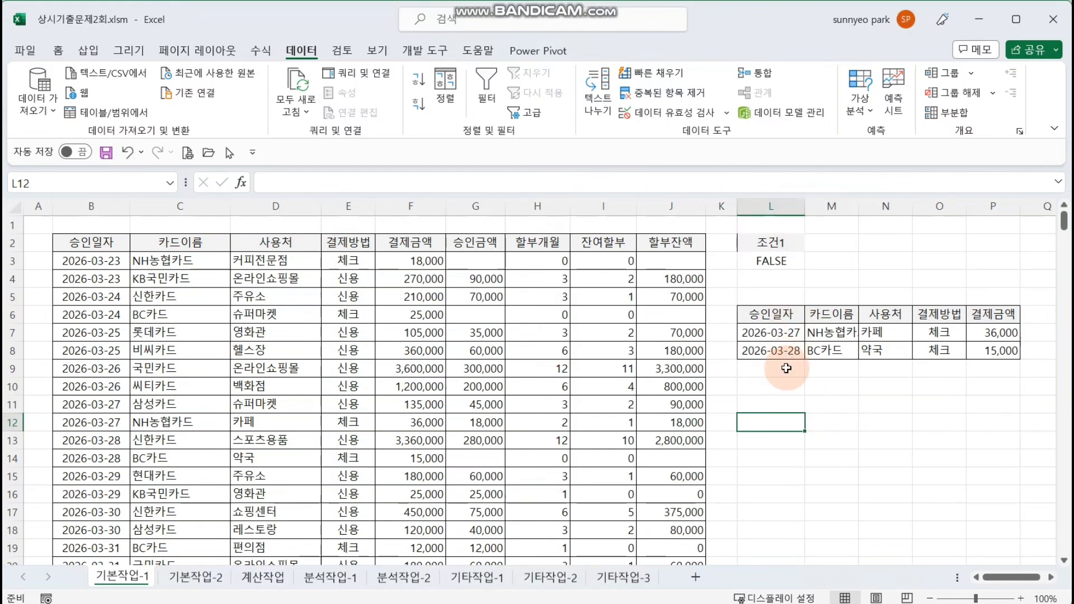
Preview the extracted date in L7 as a weekday with the custom number format aaaa, and cancel without applying it
{"action": "left_click", "coordinate": [778, 334]}
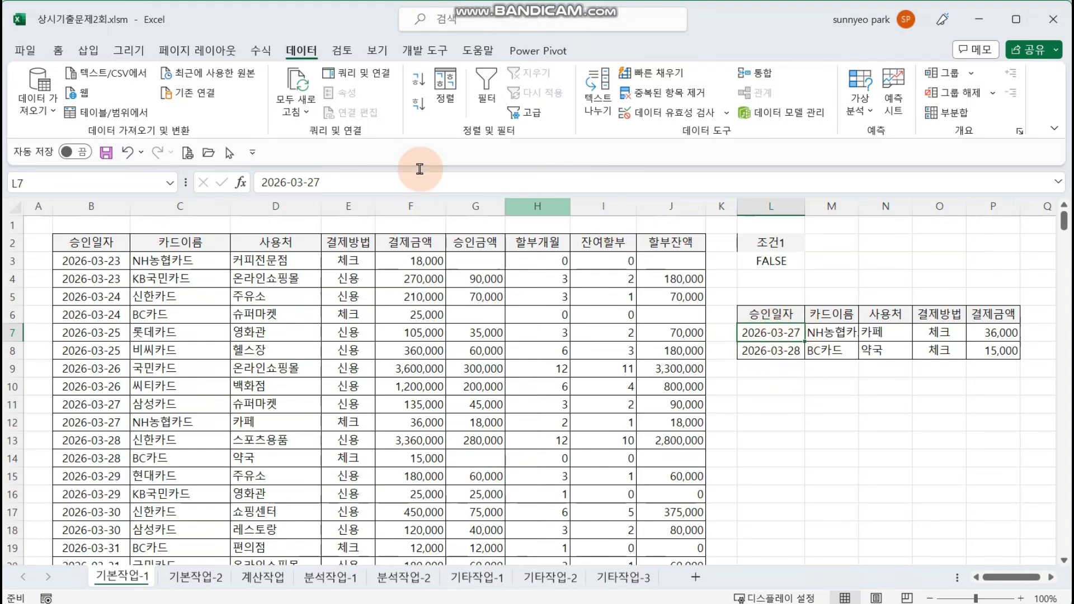
{"action": "left_click", "coordinate": [58, 51]}
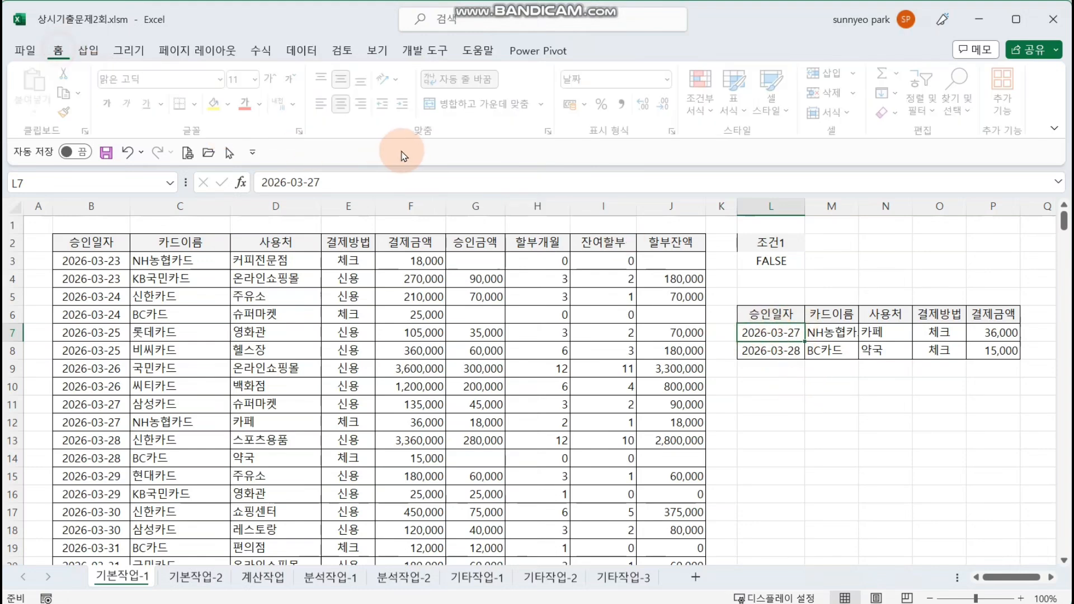
{"action": "left_click", "coordinate": [676, 132]}
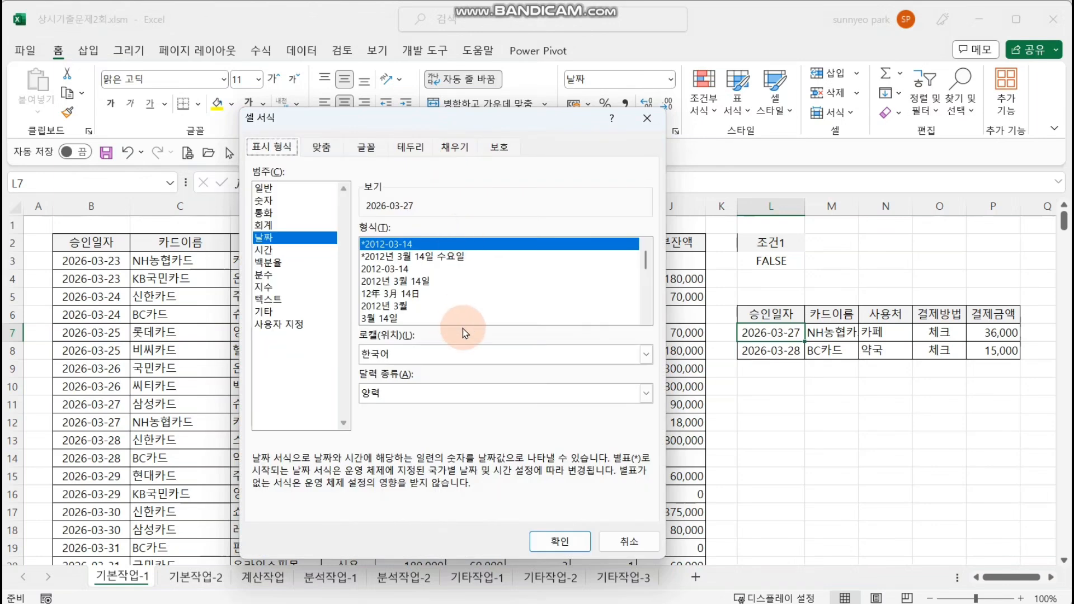
{"action": "left_click", "coordinate": [301, 324]}
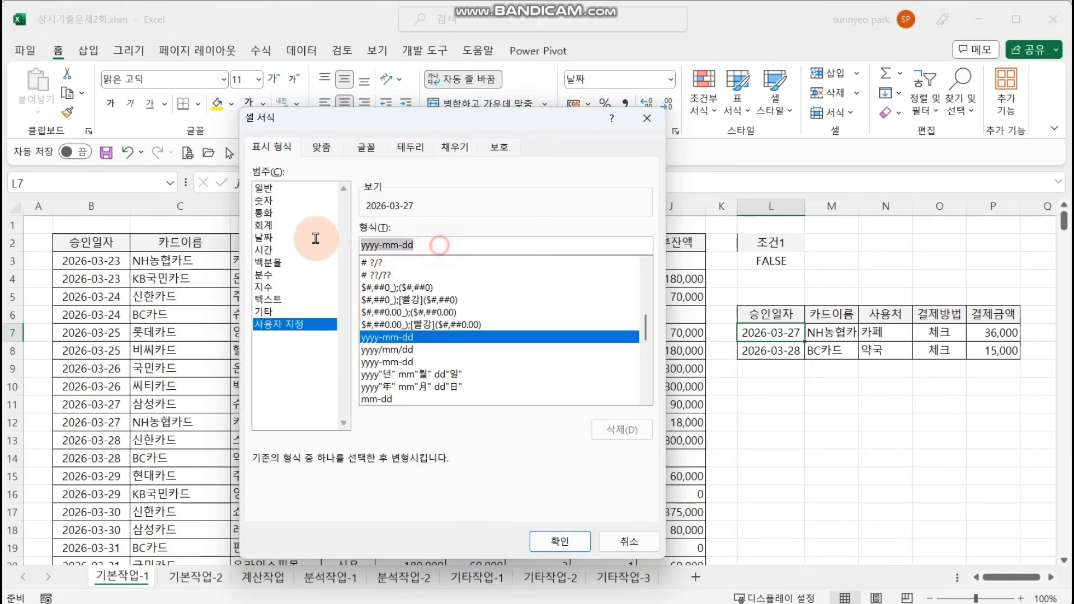
{"action": "key", "text": "BackSpace"}
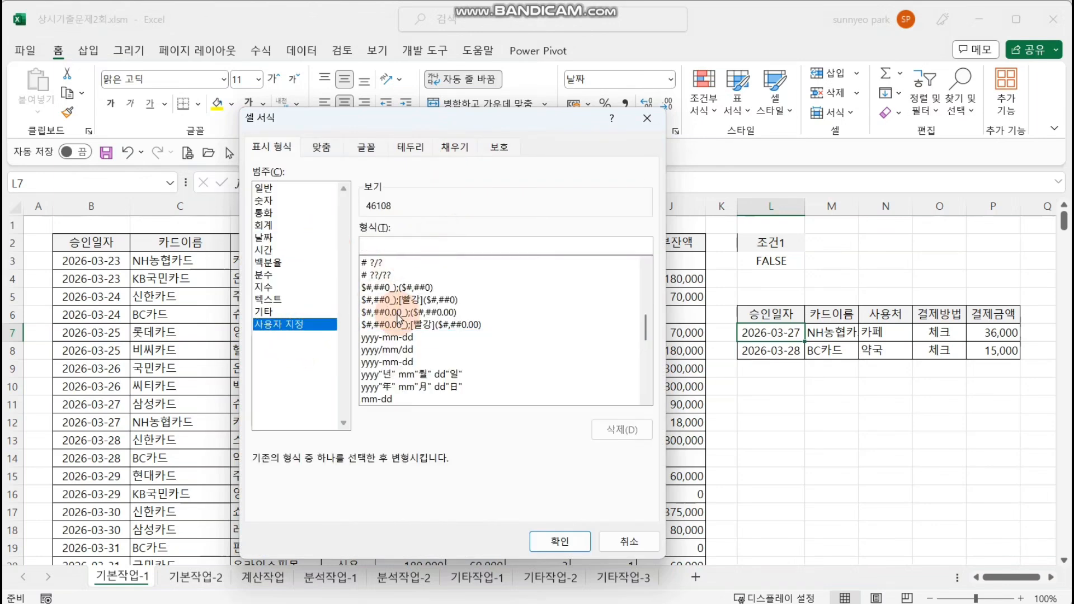
{"action": "type", "text": "aaaa"}
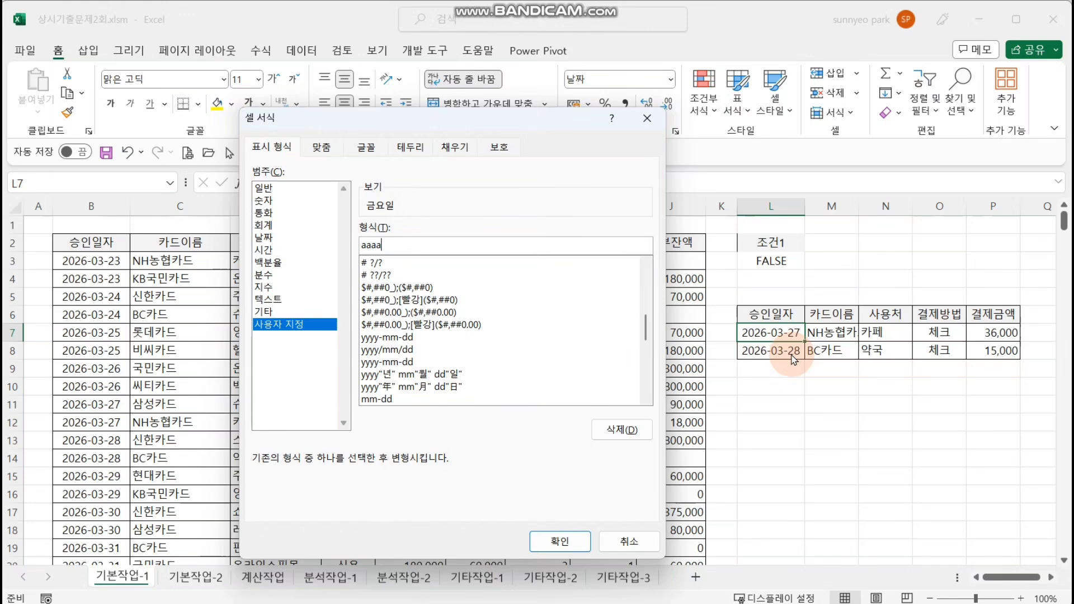
{"action": "left_click", "coordinate": [622, 540]}
{"action": "left_click", "coordinate": [807, 446]}
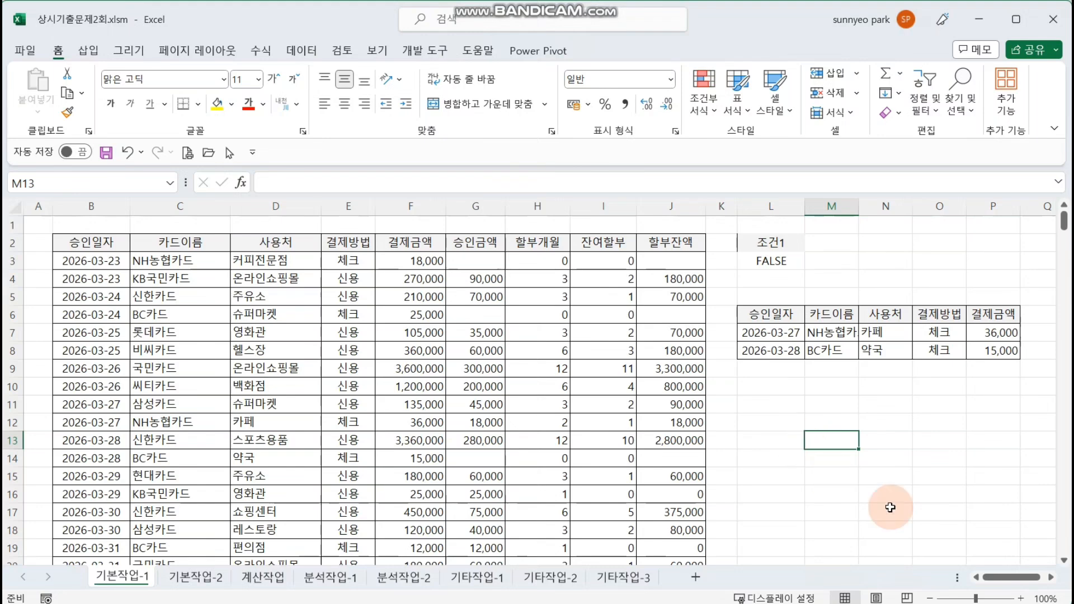
Delete only the cell contents of L1:R11, covering the condition and the extracted results, and undo the deletion
{"action": "left_click", "coordinate": [1051, 577]}
{"action": "left_click", "coordinate": [1051, 577]}
{"action": "left_click", "coordinate": [1051, 577]}
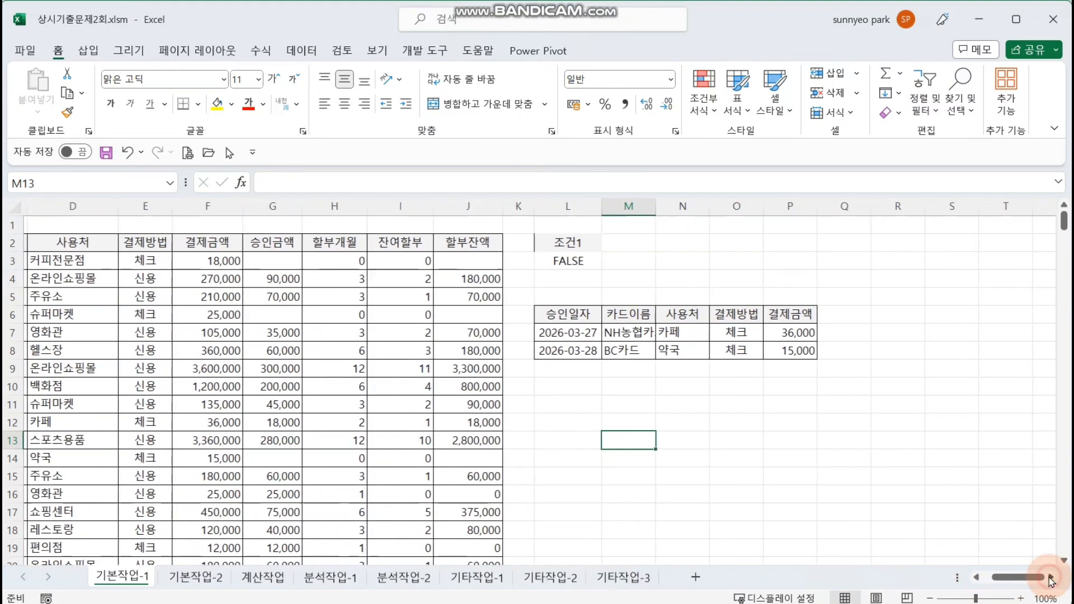
{"action": "left_click", "coordinate": [1050, 577]}
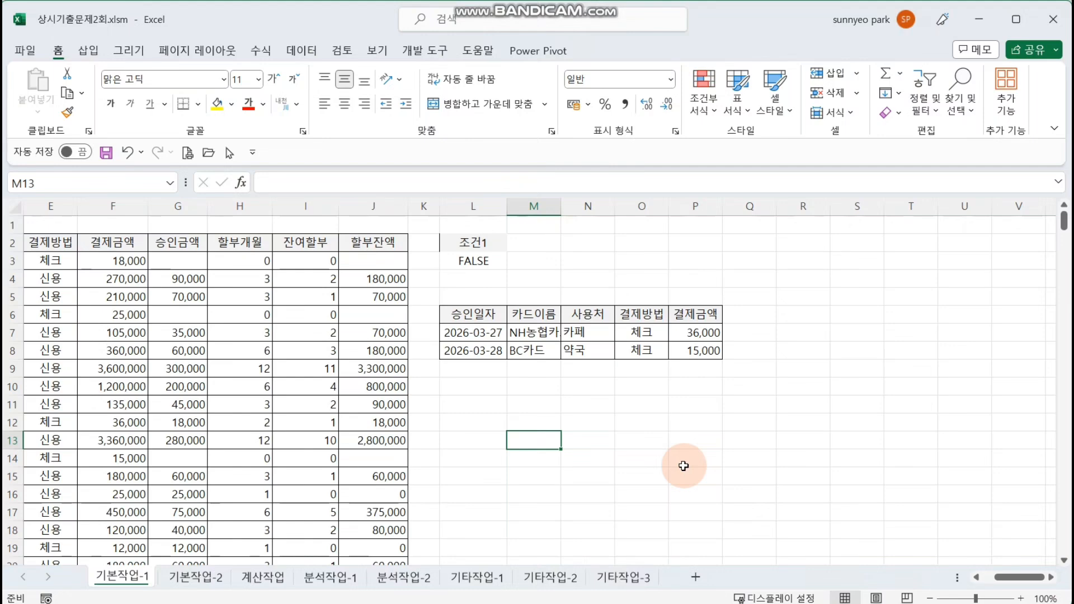
{"action": "left_click", "coordinate": [631, 438]}
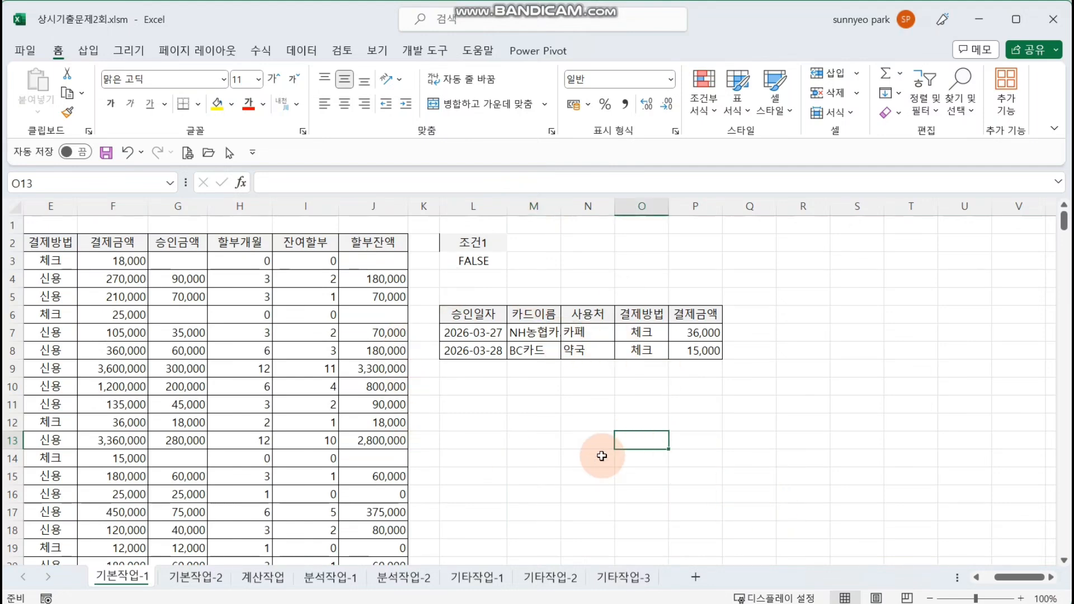
{"action": "left_click_drag", "start_coordinate": [475, 226], "coordinate": [806, 412]}
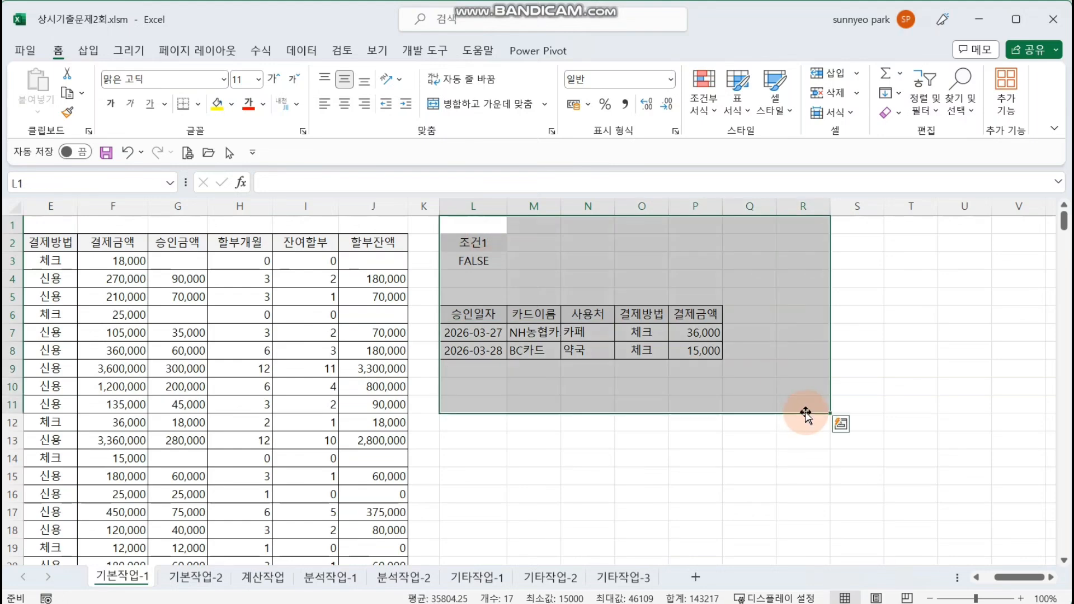
{"action": "key", "text": "Delete"}
{"action": "left_click", "coordinate": [660, 442]}
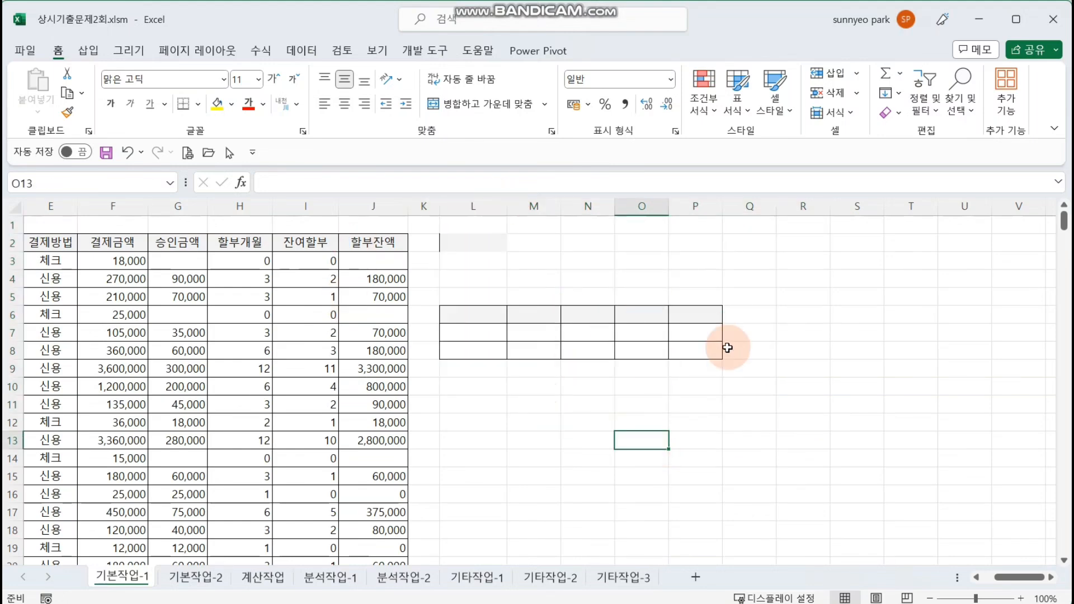
{"action": "key", "text": "ctrl+z"}
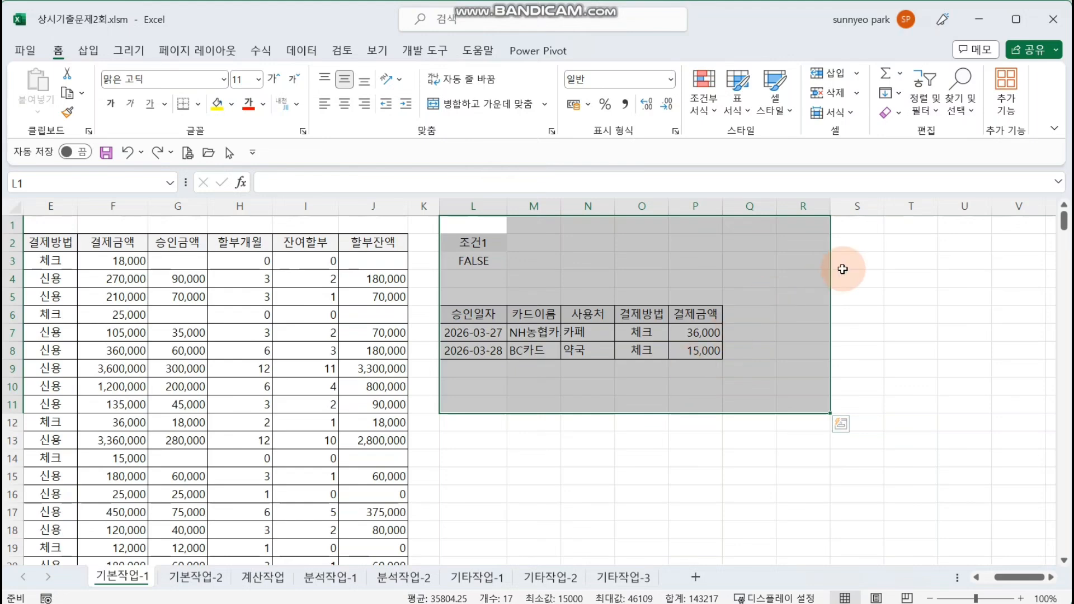
Clear everything, contents and formatting, from the selected range L1:R11 and undo the clearing
{"action": "left_click", "coordinate": [892, 116]}
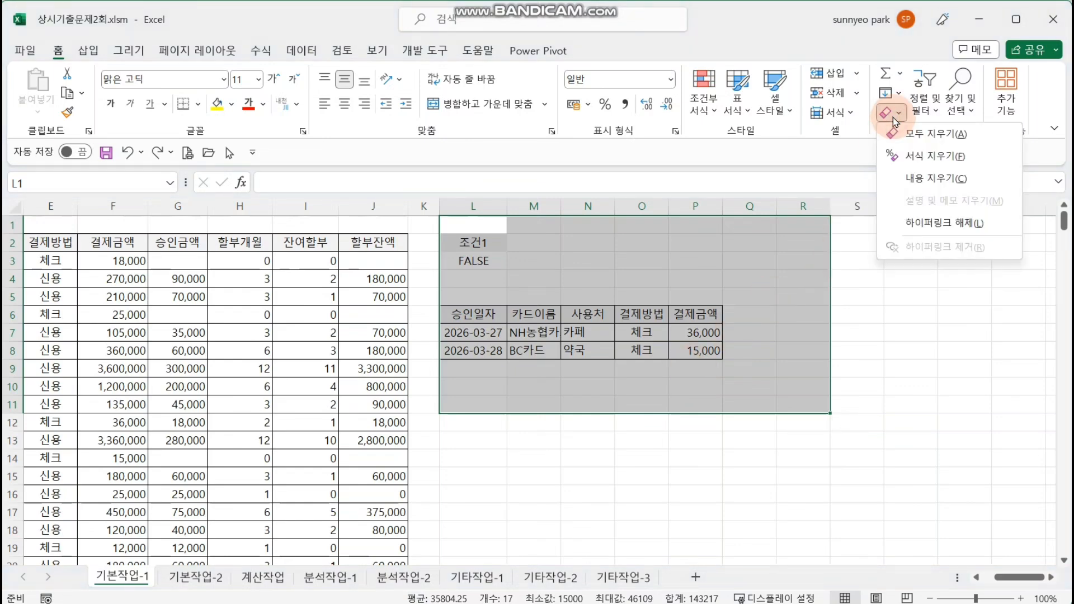
{"action": "left_click", "coordinate": [941, 146]}
{"action": "left_click", "coordinate": [811, 314]}
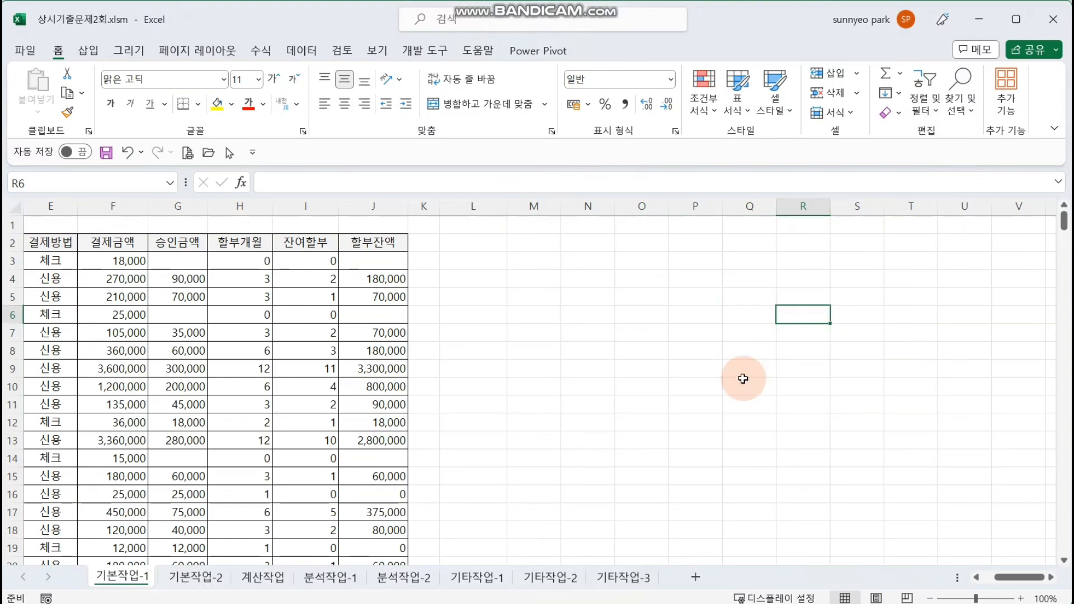
{"action": "key", "text": "ctrl+z"}
{"action": "left_click", "coordinate": [515, 455]}
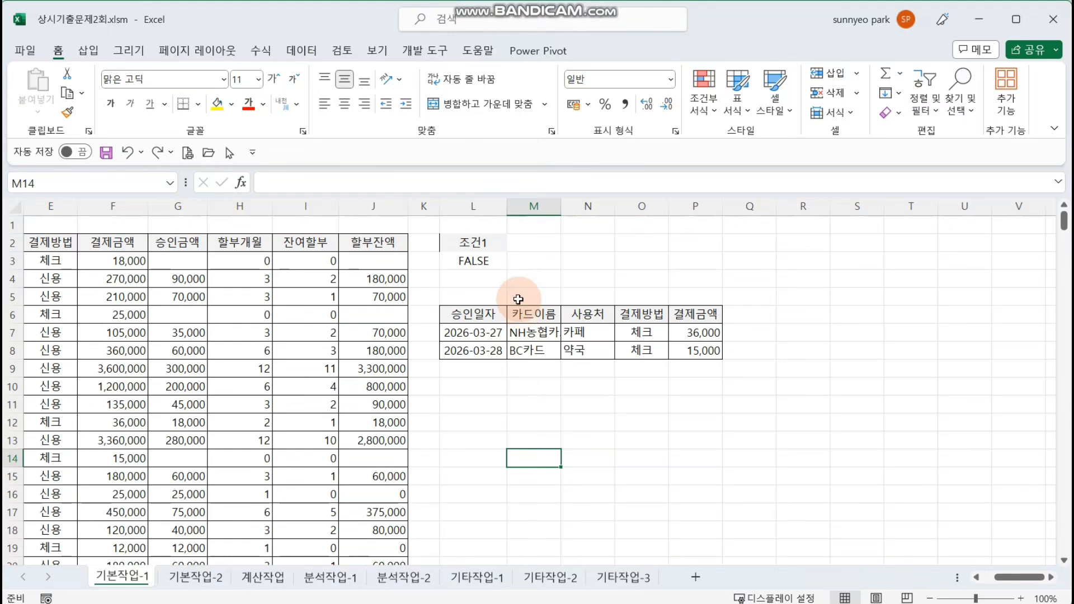
Delete the entire columns L through R and undo the column deletion
{"action": "left_click", "coordinate": [472, 209]}
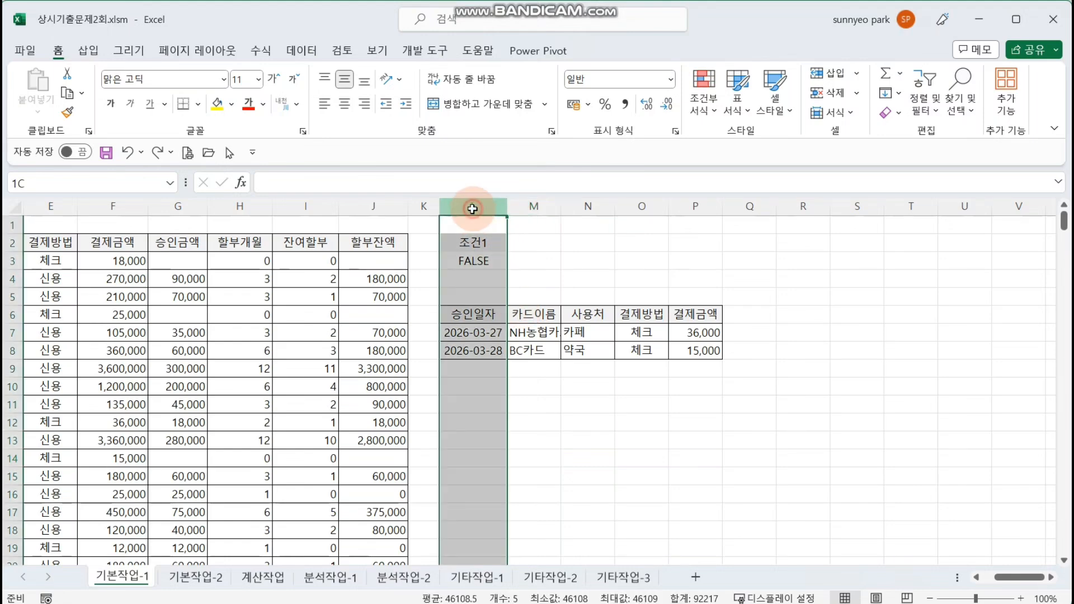
{"action": "left_click_drag", "start_coordinate": [473, 209], "coordinate": [806, 211]}
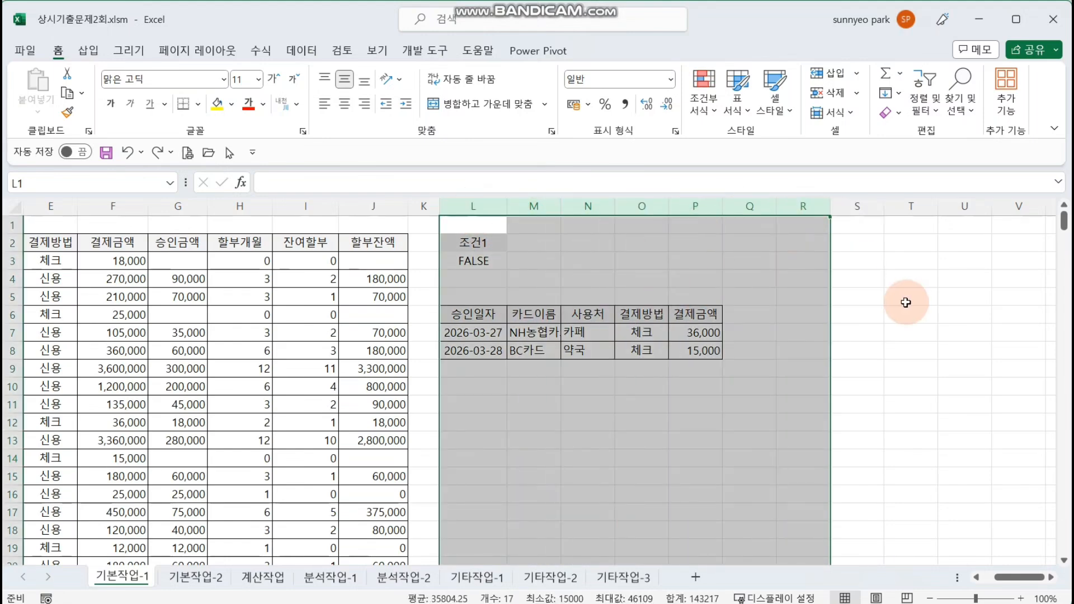
{"action": "right_click", "coordinate": [674, 267]}
{"action": "left_click", "coordinate": [749, 441]}
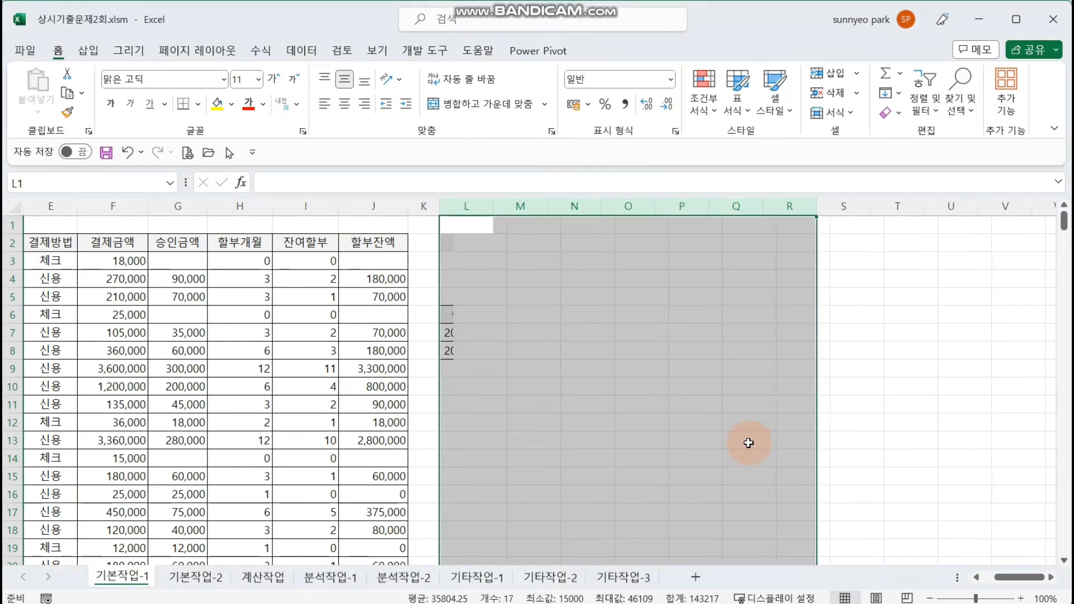
{"action": "left_click", "coordinate": [642, 403]}
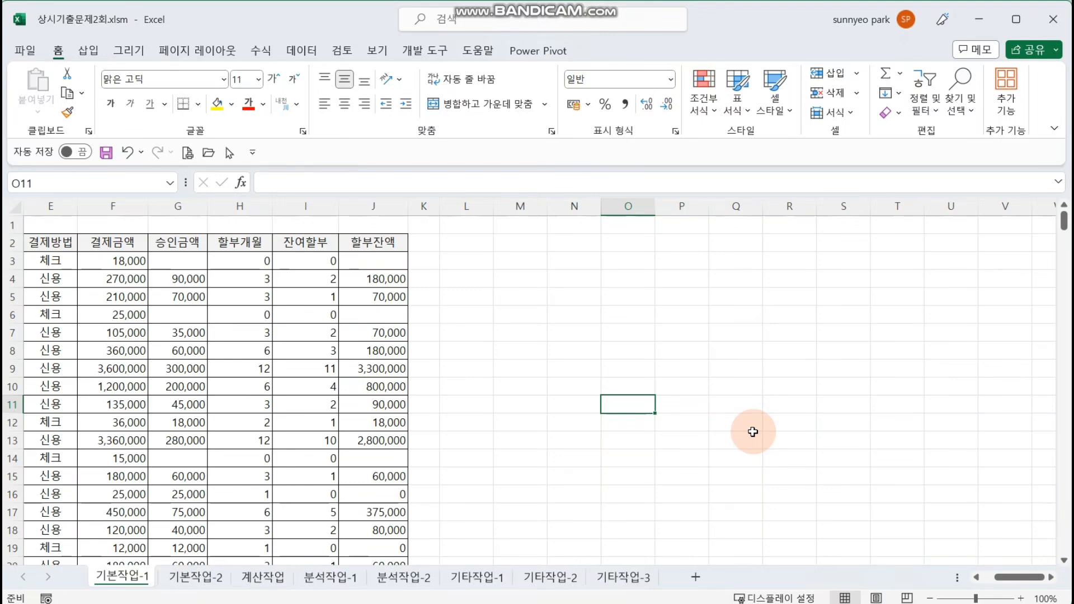
{"action": "key", "text": "ctrl+z"}
{"action": "left_click", "coordinate": [690, 316]}
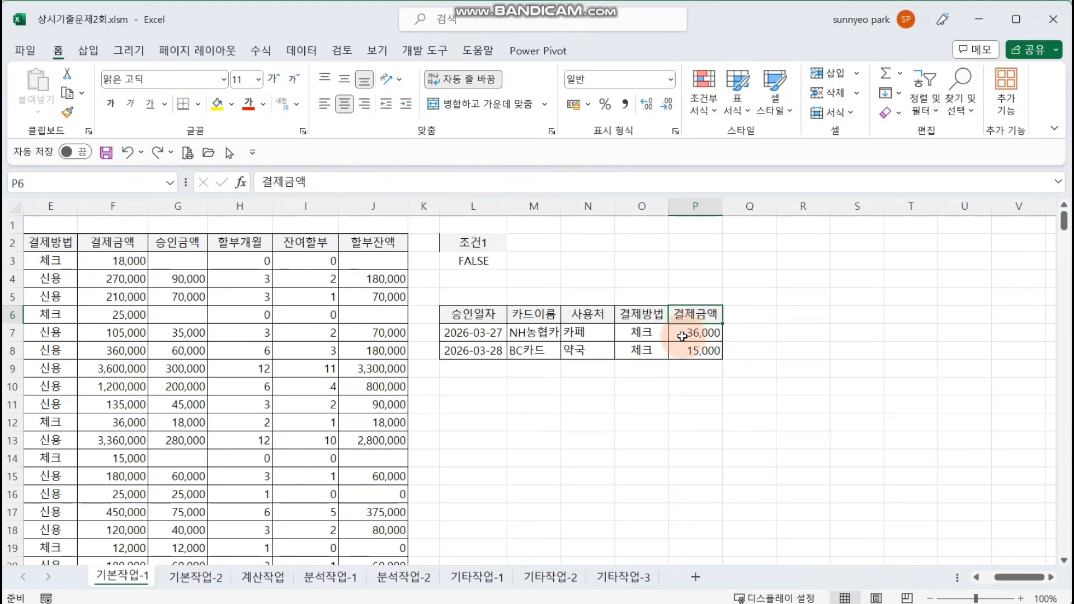
Delete the contents of L2:R10, undo the deletion, and bring up the Clear All option without applying it
{"action": "left_click_drag", "start_coordinate": [481, 242], "coordinate": [830, 393]}
{"action": "key", "text": "Delete"}
{"action": "left_click", "coordinate": [717, 436]}
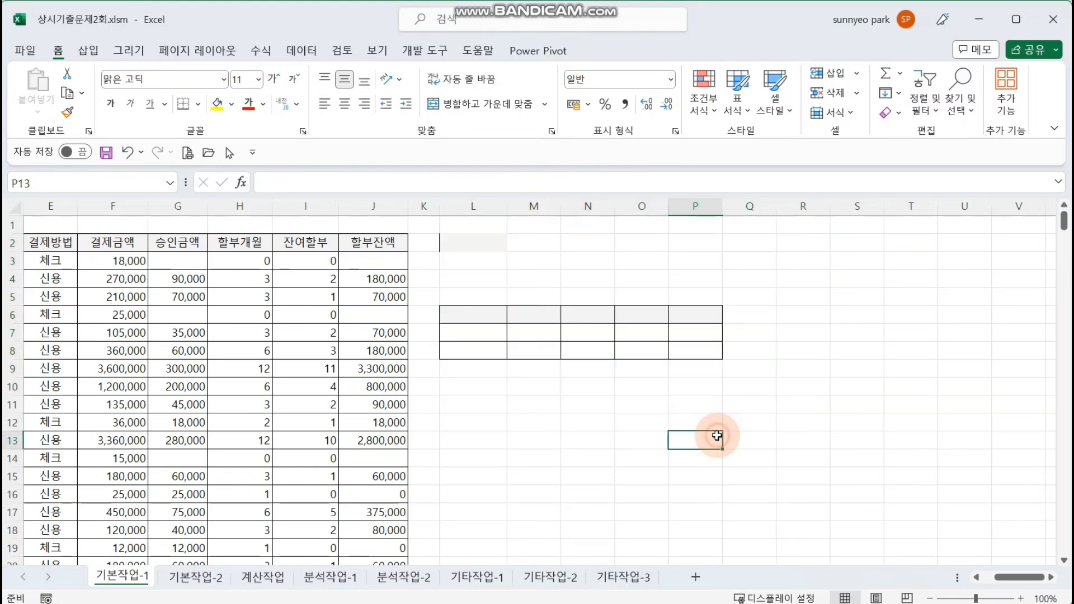
{"action": "key", "text": "ctrl+z"}
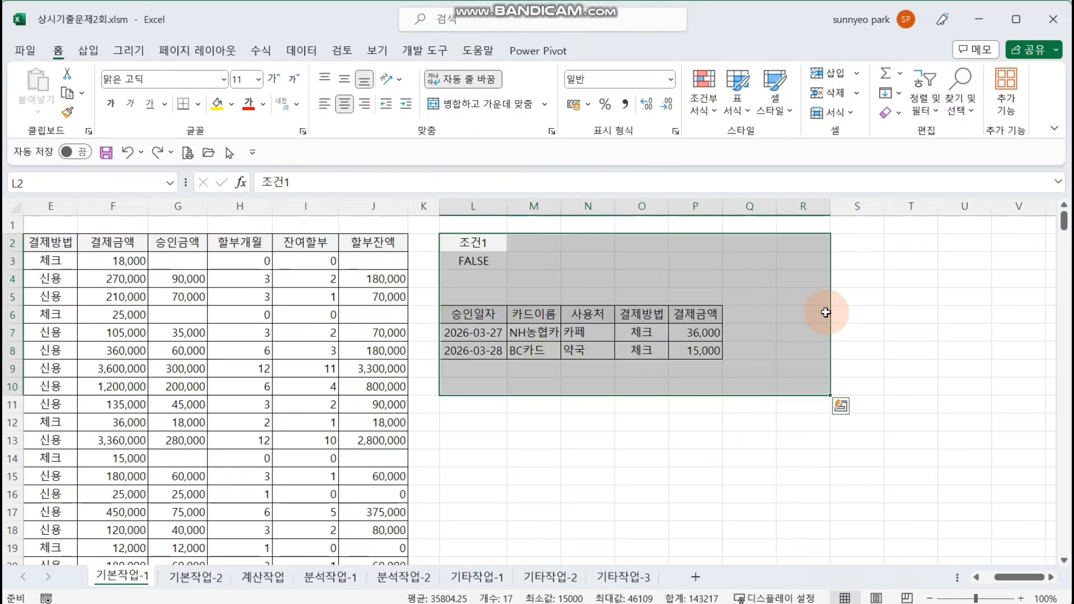
{"action": "left_click", "coordinate": [895, 114]}
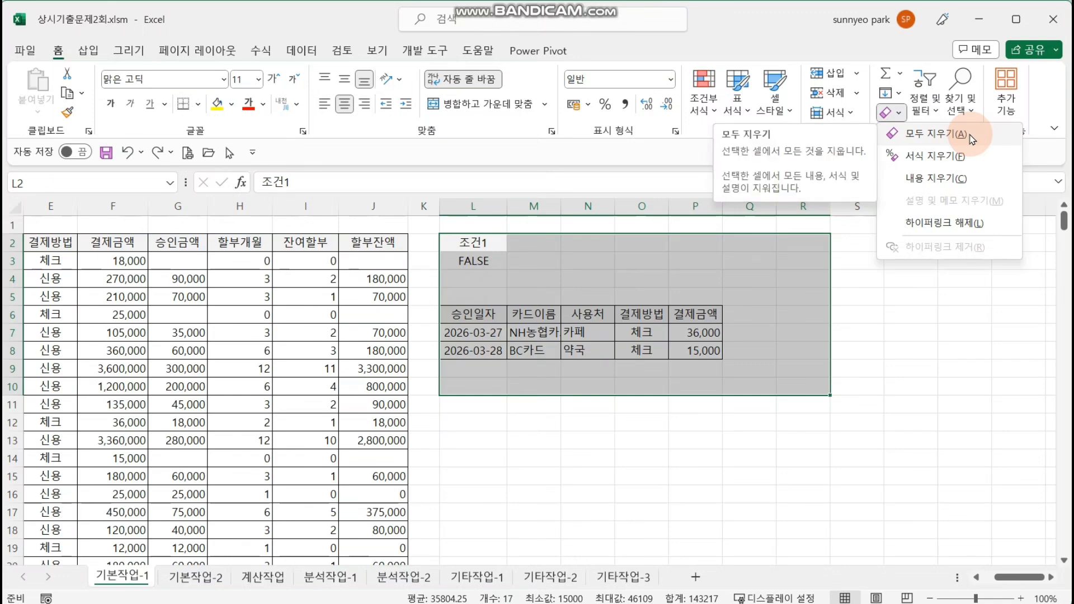
{"action": "left_click", "coordinate": [785, 331]}
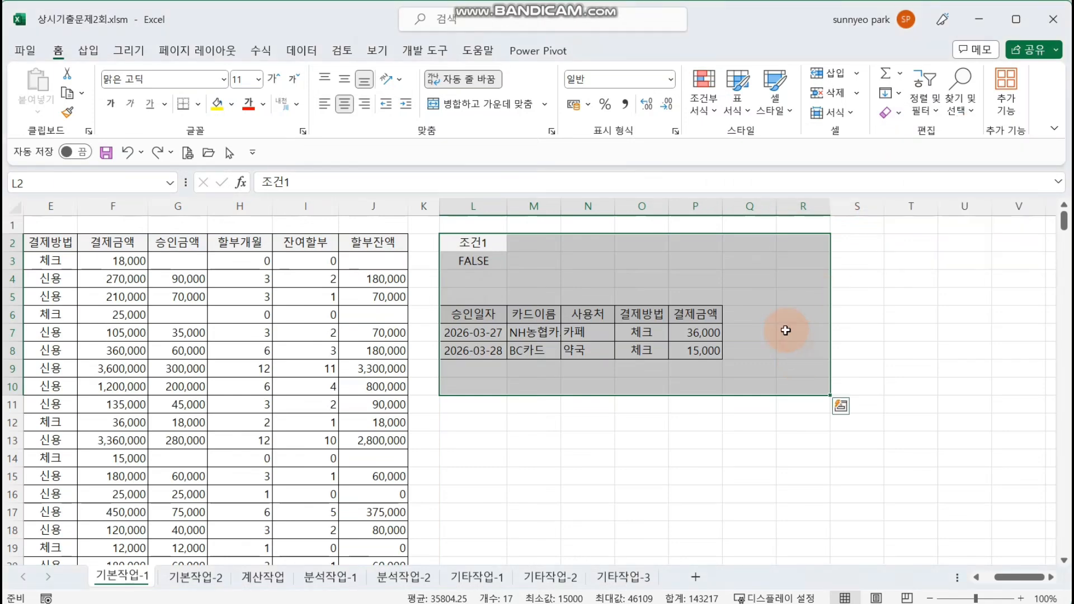
{"action": "left_click", "coordinate": [785, 331]}
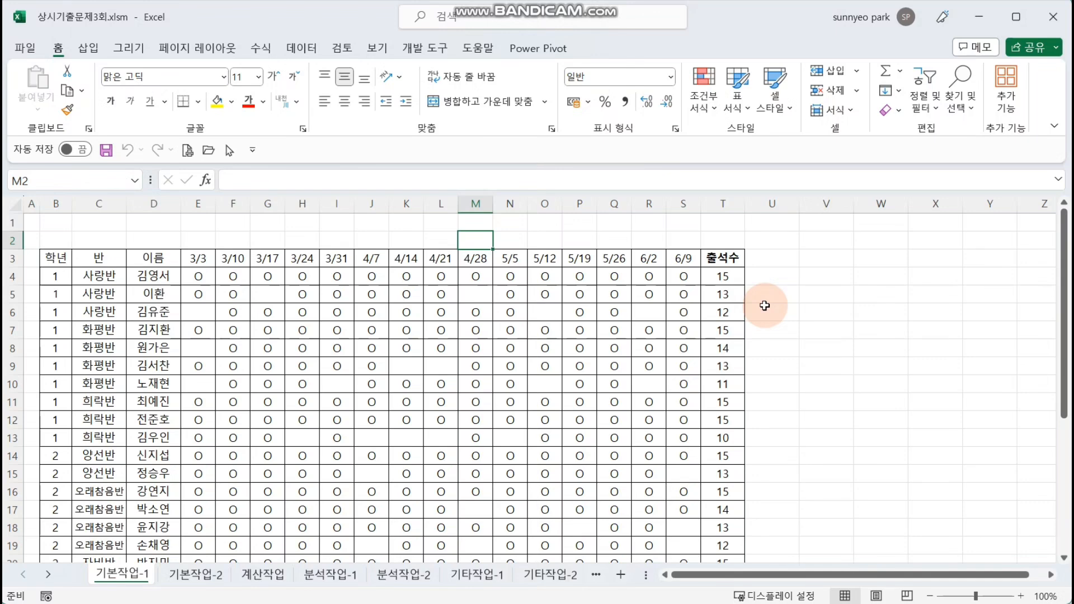
Examine the attendance-count formula in the 출석수 column at T5:T15 of 상시기출문제3회.xlsm
{"action": "left_click", "coordinate": [796, 306]}
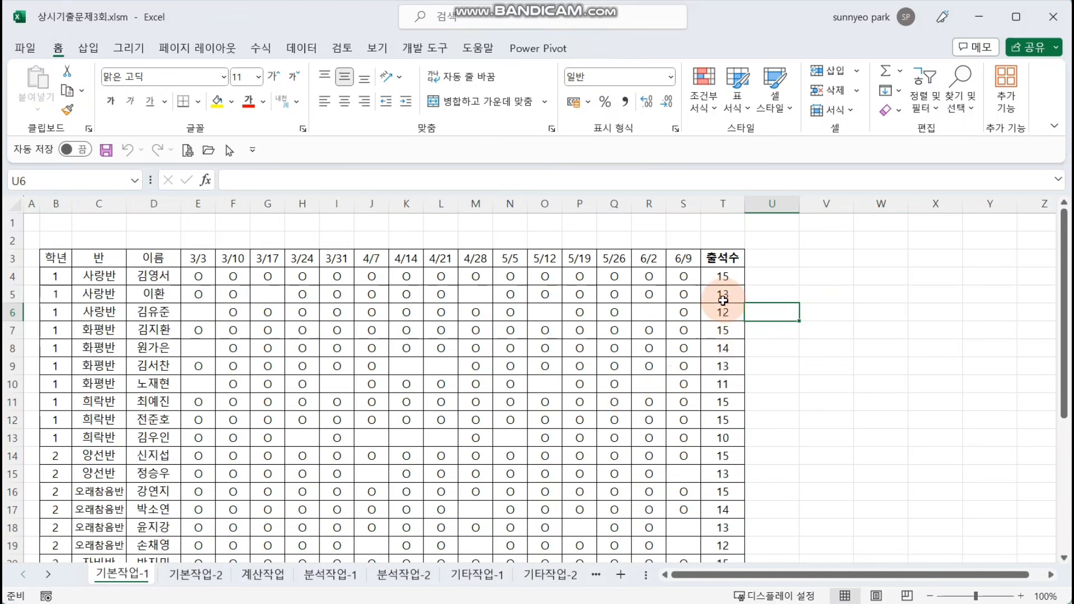
{"action": "left_click_drag", "start_coordinate": [724, 294], "coordinate": [727, 471]}
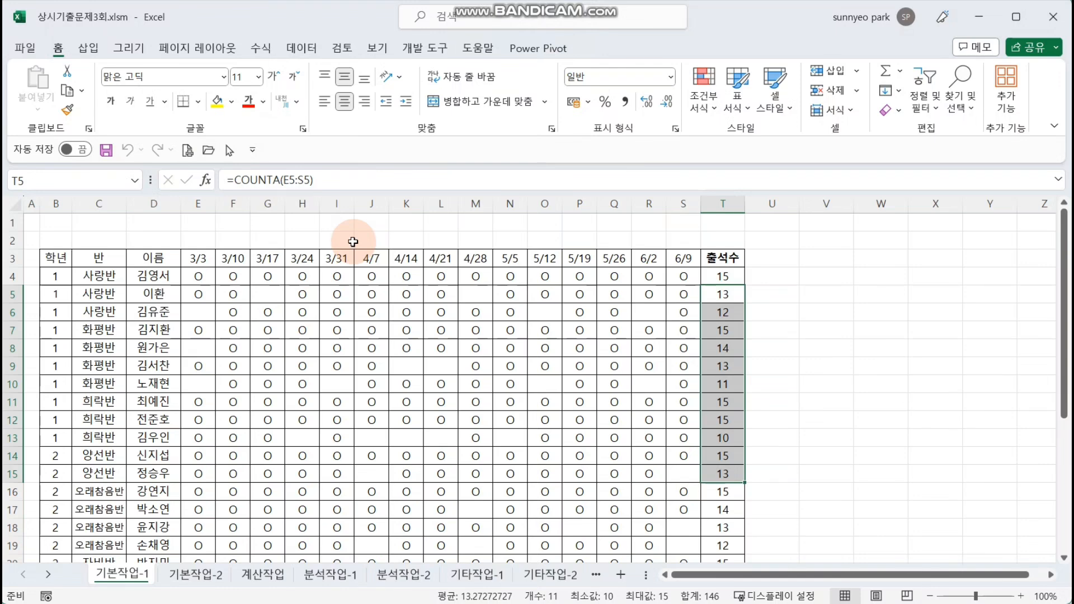
{"action": "left_click", "coordinate": [475, 330]}
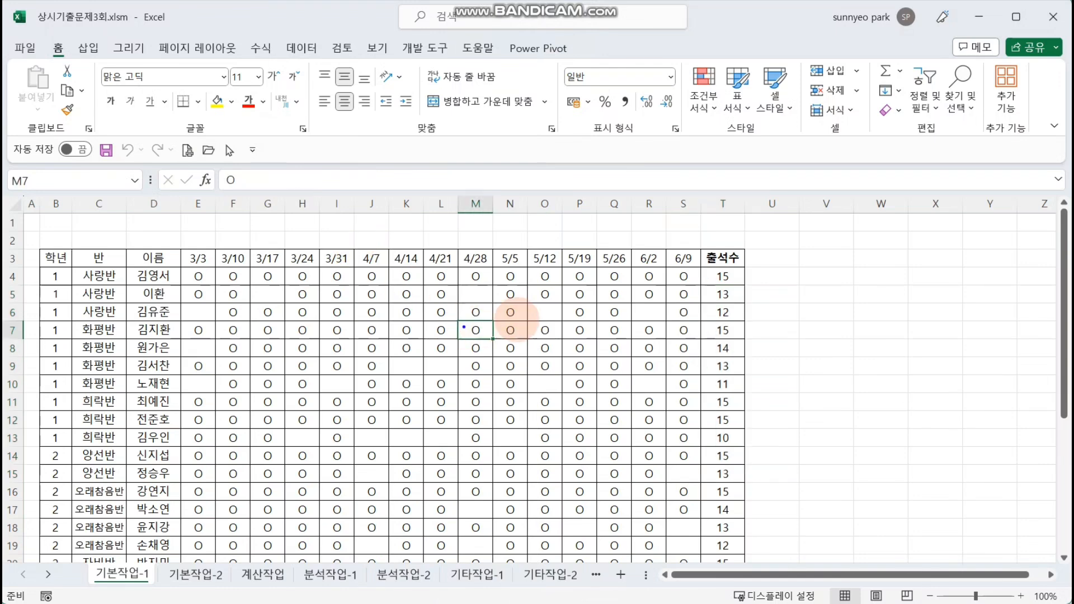
{"action": "mouse_move", "coordinate": [698, 248]}
{"action": "left_mouse_down"}
{"action": "mouse_move", "coordinate": [626, 324]}
{"action": "mouse_move", "coordinate": [686, 386]}
{"action": "mouse_move", "coordinate": [660, 498]}
{"action": "left_mouse_up"}
{"action": "left_click_drag", "start_coordinate": [678, 441], "coordinate": [737, 441]}
{"action": "left_click_drag", "start_coordinate": [691, 459], "coordinate": [746, 460]}
{"action": "left_click_drag", "start_coordinate": [772, 401], "coordinate": [543, 539]}
{"action": "left_click_drag", "start_coordinate": [548, 403], "coordinate": [762, 534]}
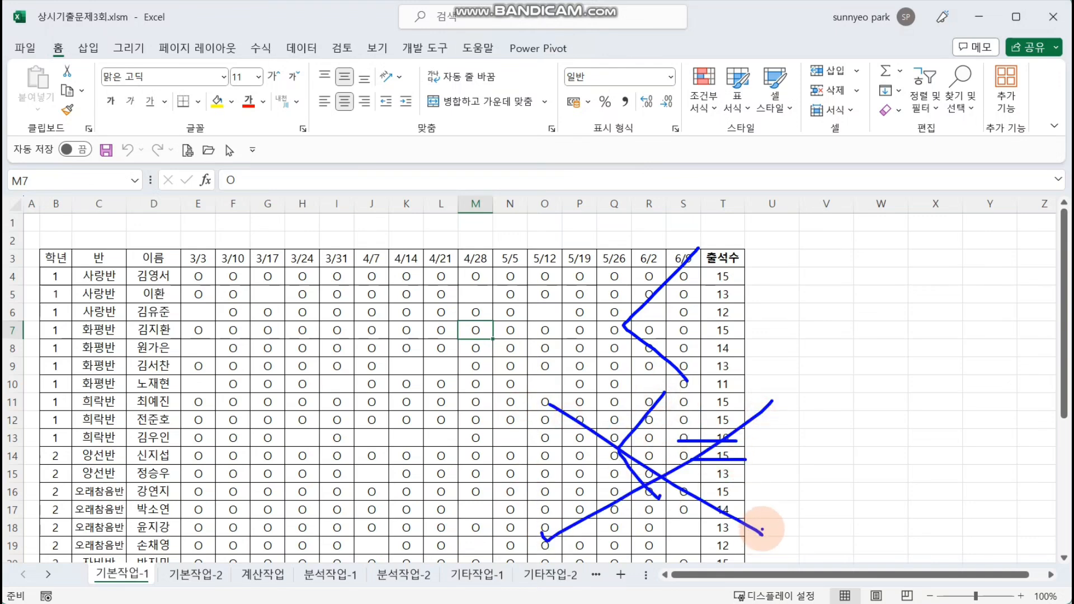
Try an ISBLANK formula in V8 on cells S4 and S15 of the 6/9 column, and discard it
{"action": "key", "text": "Escape"}
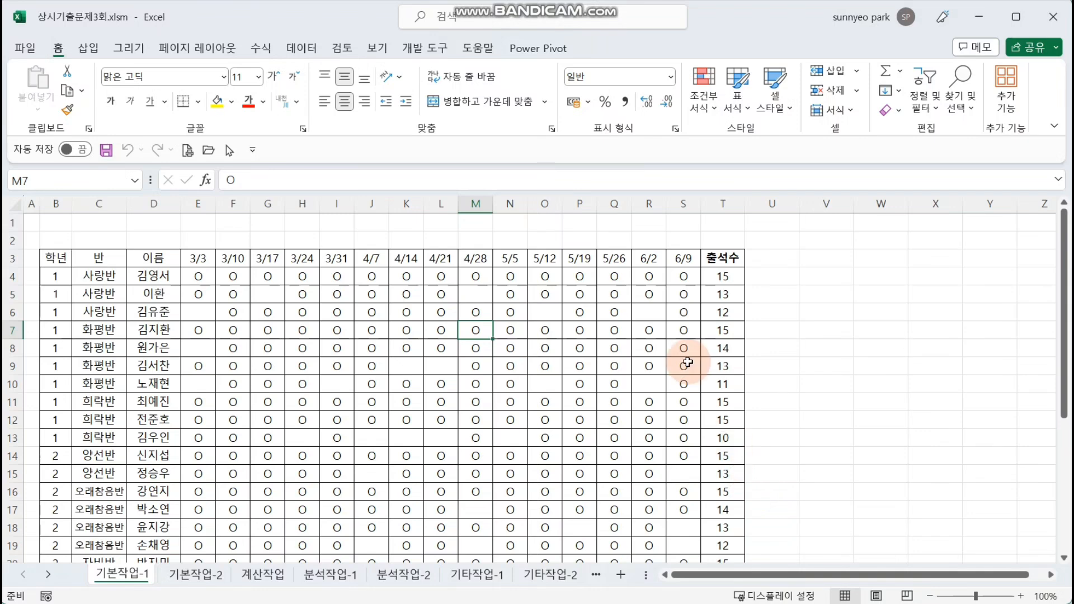
{"action": "left_click_drag", "start_coordinate": [684, 312], "coordinate": [683, 529]}
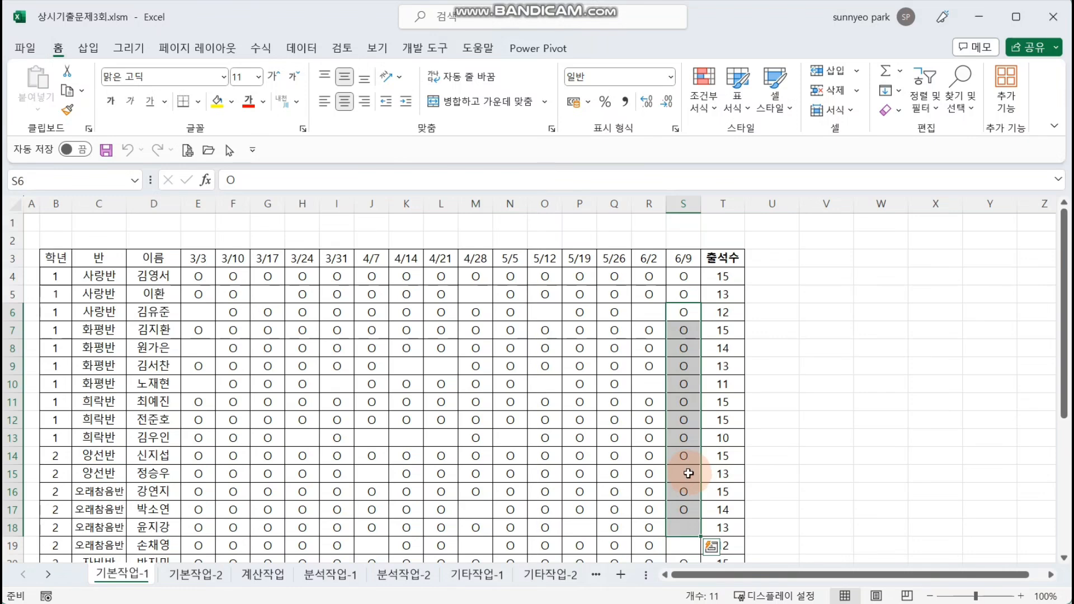
{"action": "left_click", "coordinate": [844, 347]}
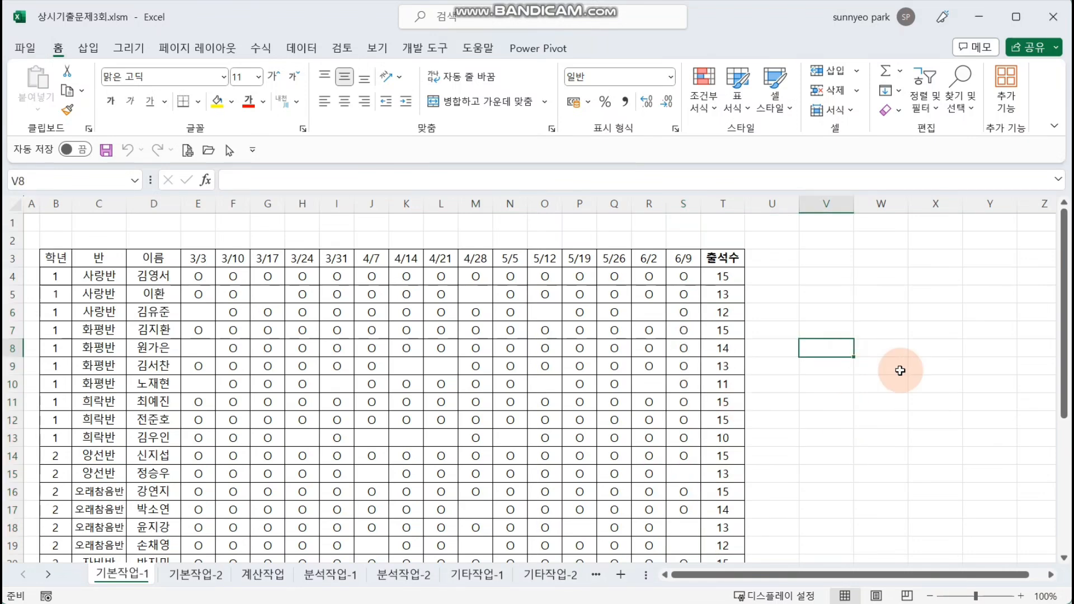
{"action": "type", "text": "=is"}
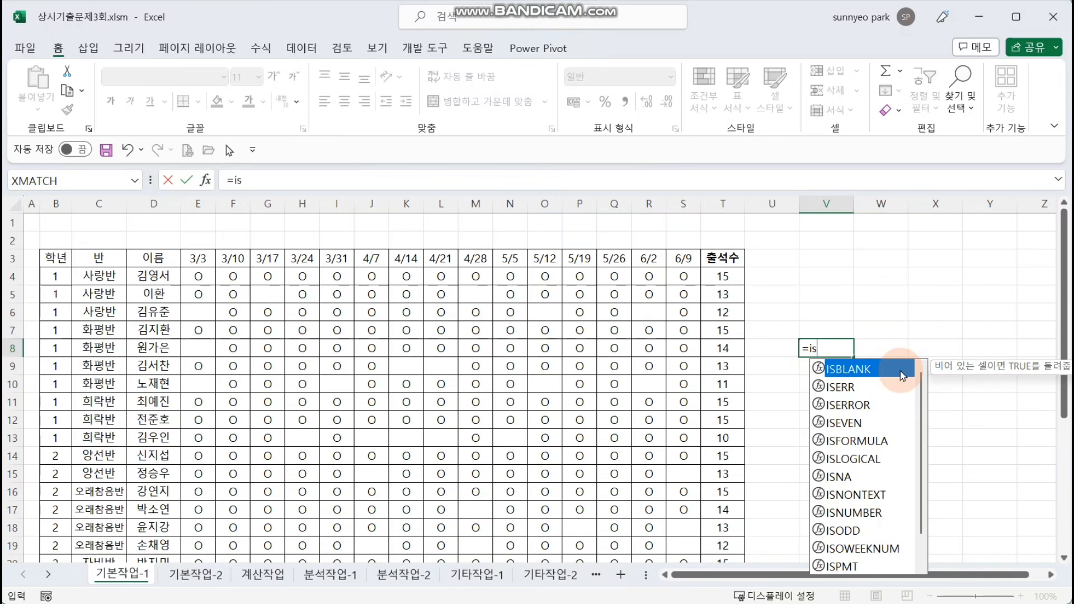
{"action": "double_click", "coordinate": [902, 369]}
{"action": "left_click", "coordinate": [205, 179]}
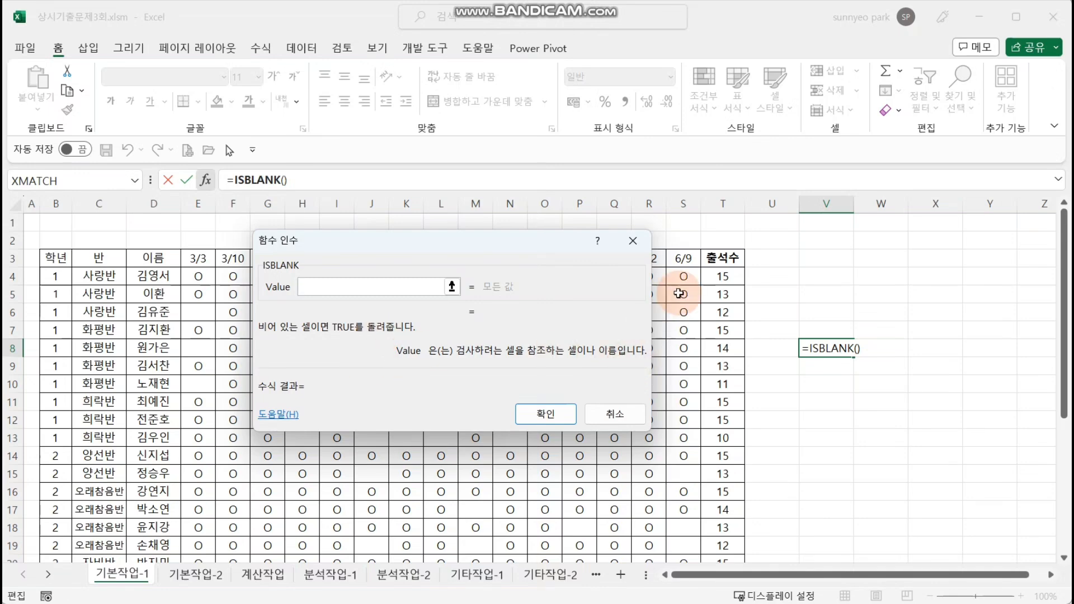
{"action": "left_click", "coordinate": [682, 277]}
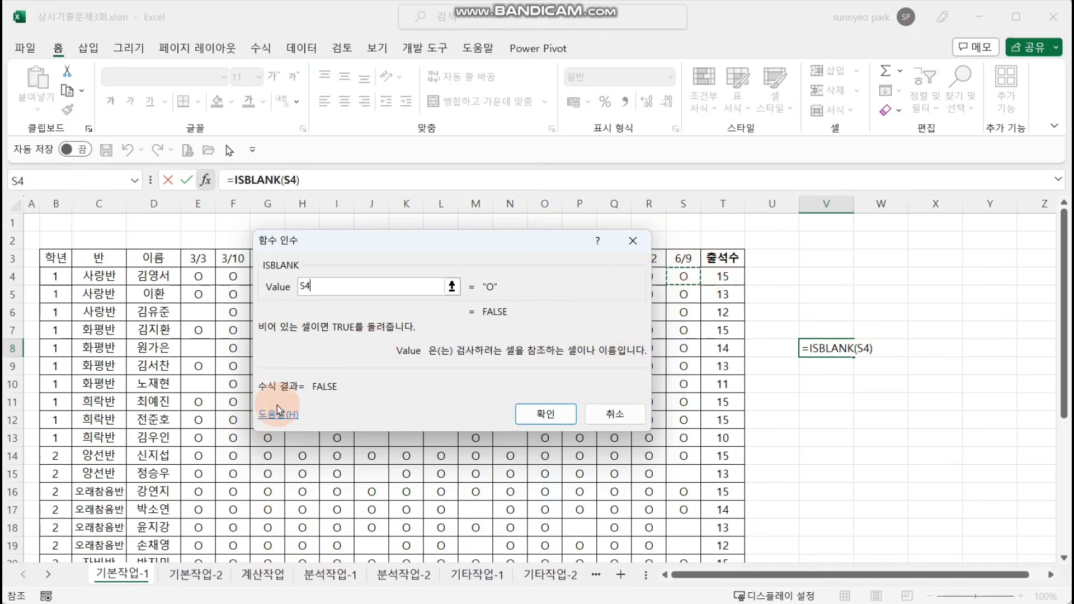
{"action": "left_click", "coordinate": [684, 474]}
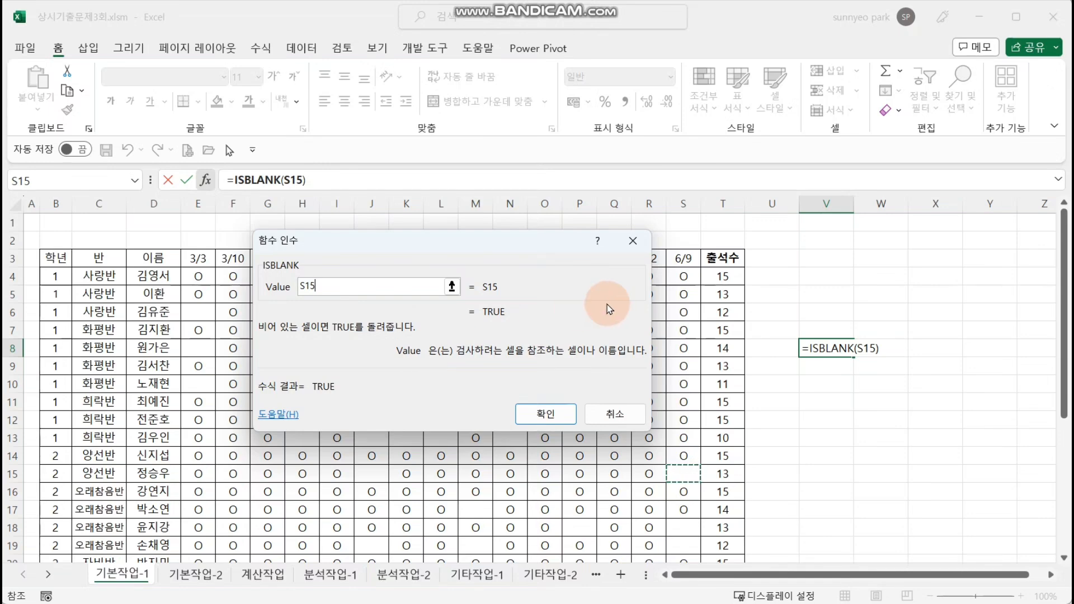
{"action": "left_click", "coordinate": [686, 275]}
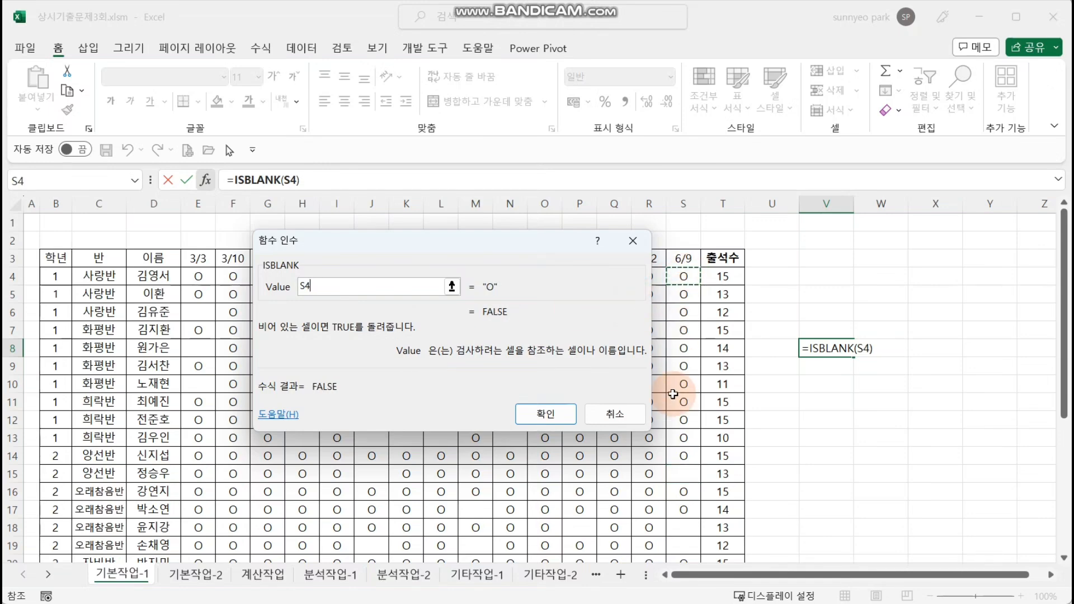
{"action": "left_click", "coordinate": [616, 414]}
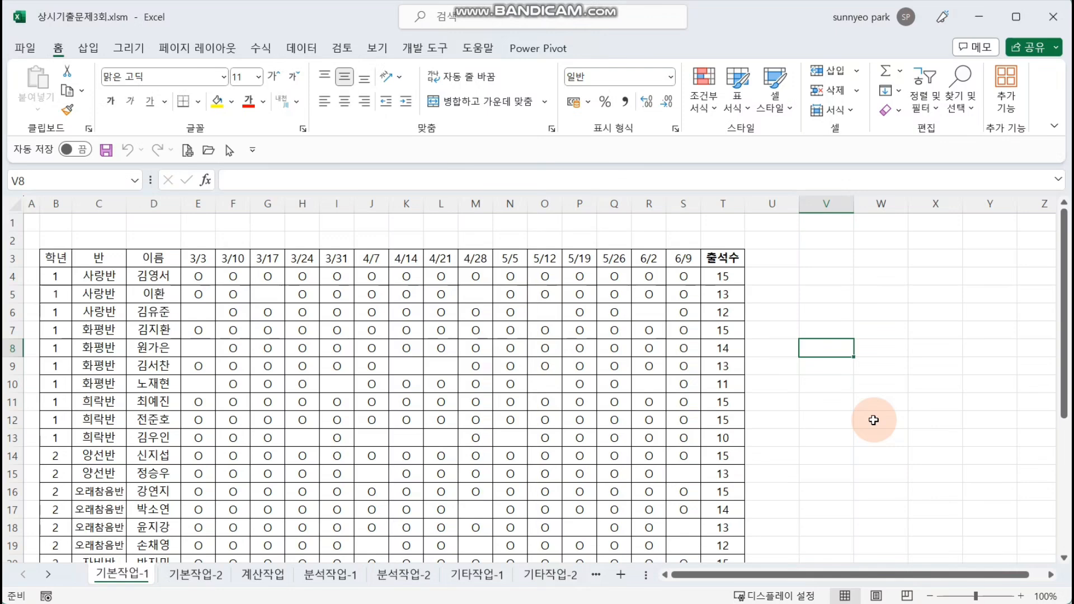
Try a MEDIAN formula in V8 over the attendance counts T4:T31, and discard it
{"action": "type", "text": "=me"}
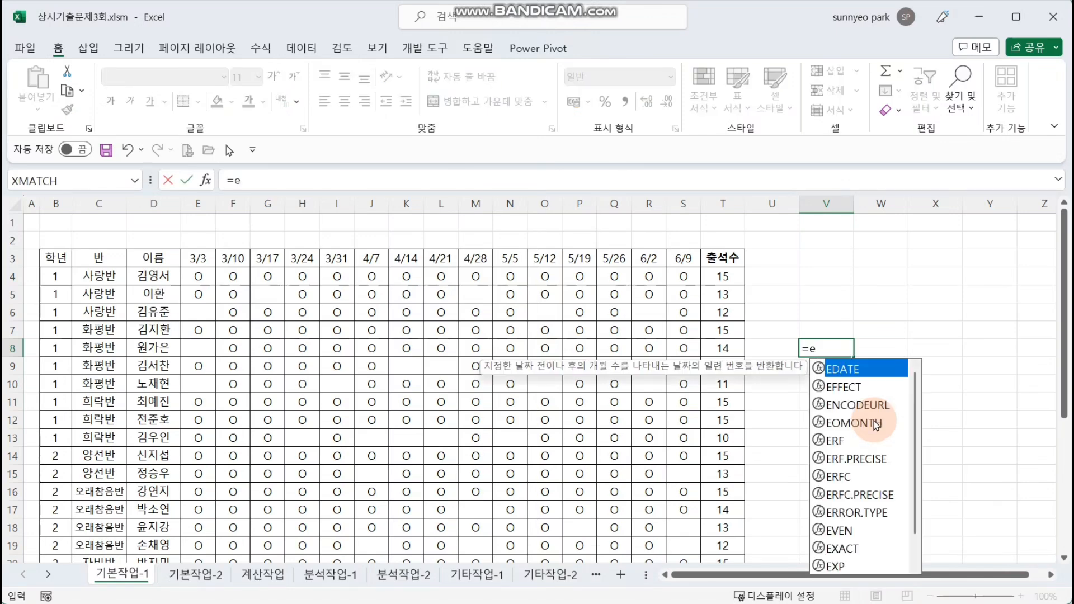
{"action": "key", "text": "BackSpace"}
{"action": "type", "text": "me"}
{"action": "key", "text": "Tab"}
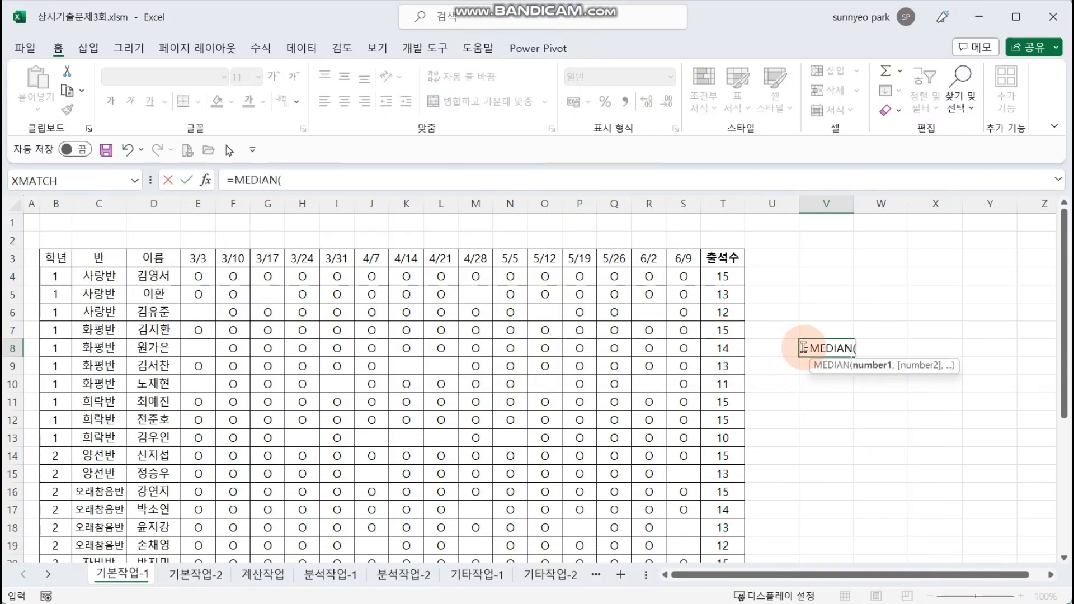
{"action": "left_click", "coordinate": [206, 179]}
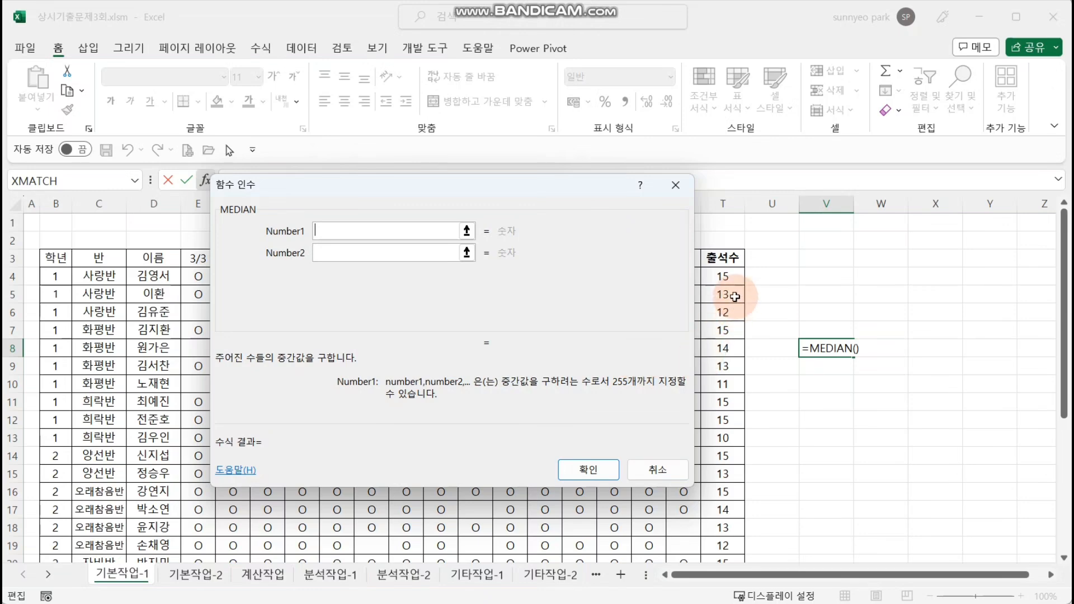
{"action": "left_click", "coordinate": [729, 278]}
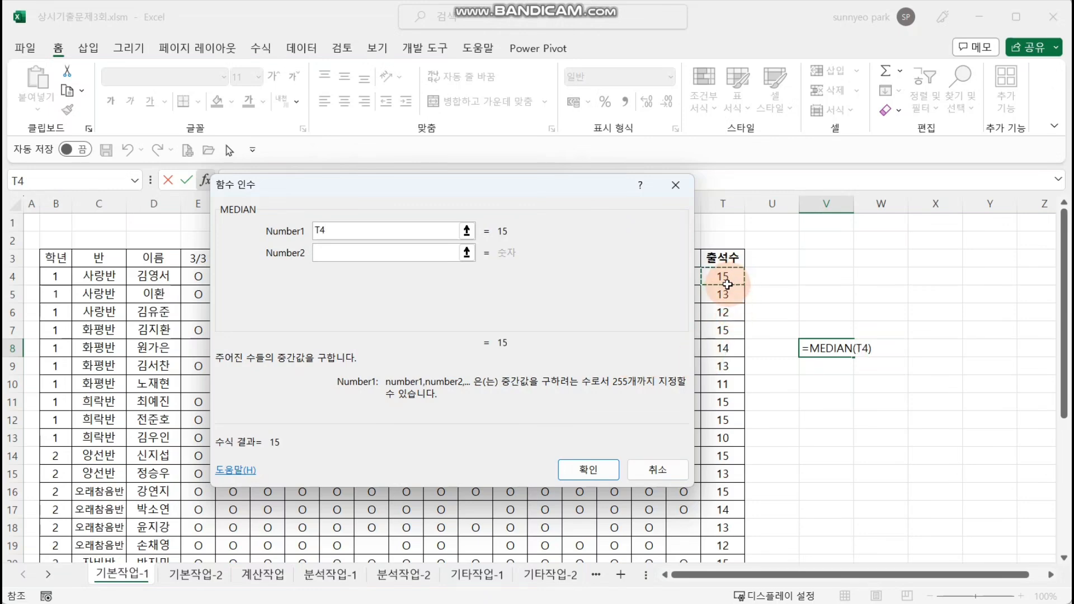
{"action": "key", "text": "ctrl+shift+Down"}
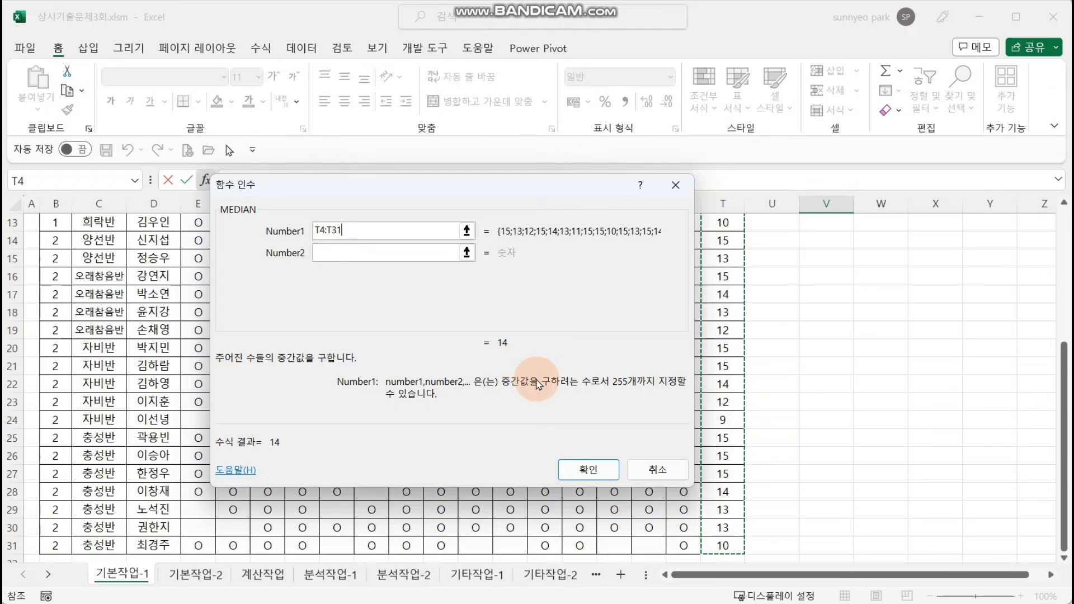
{"action": "left_click", "coordinate": [657, 470]}
Enter the criteria heading 조겅 in V3 of the range V3:V4 beside the attendance table
{"action": "left_click", "coordinate": [878, 417]}
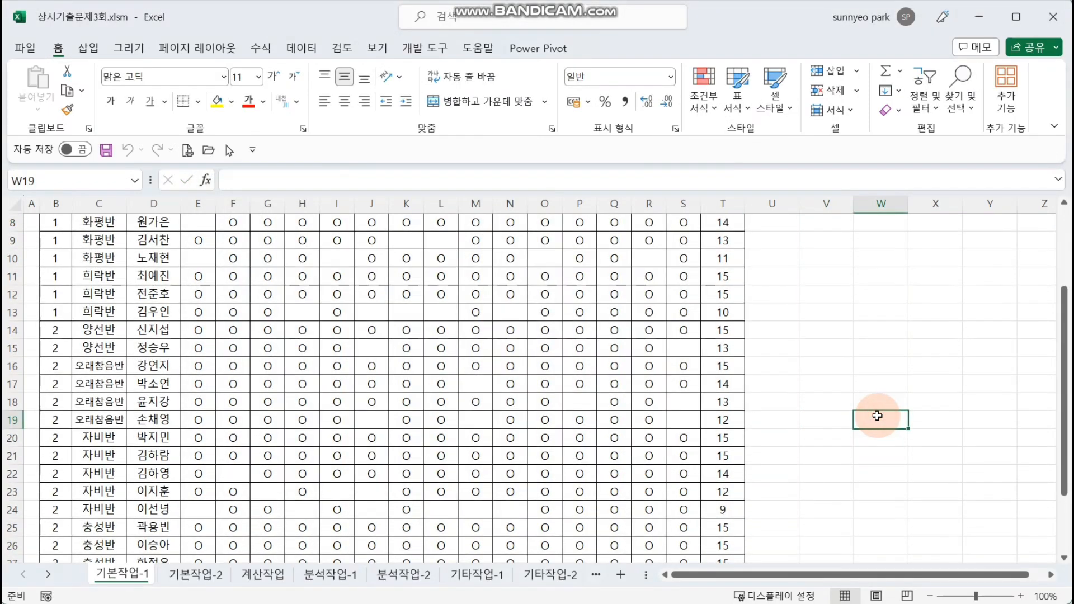
{"action": "scroll", "coordinate": [877, 417], "scroll_direction": "up", "scroll_amount": 3}
{"action": "left_click", "coordinate": [1048, 575]}
{"action": "left_click", "coordinate": [1048, 575]}
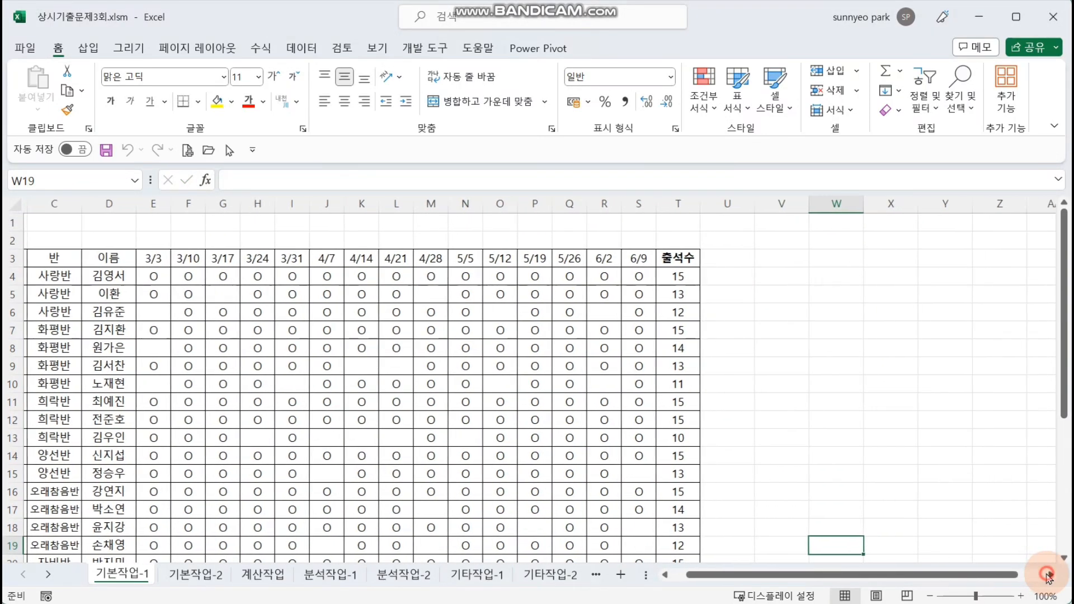
{"action": "left_click", "coordinate": [1049, 576]}
{"action": "left_click", "coordinate": [1049, 576]}
{"action": "left_click", "coordinate": [1049, 576]}
{"action": "left_click", "coordinate": [1049, 576]}
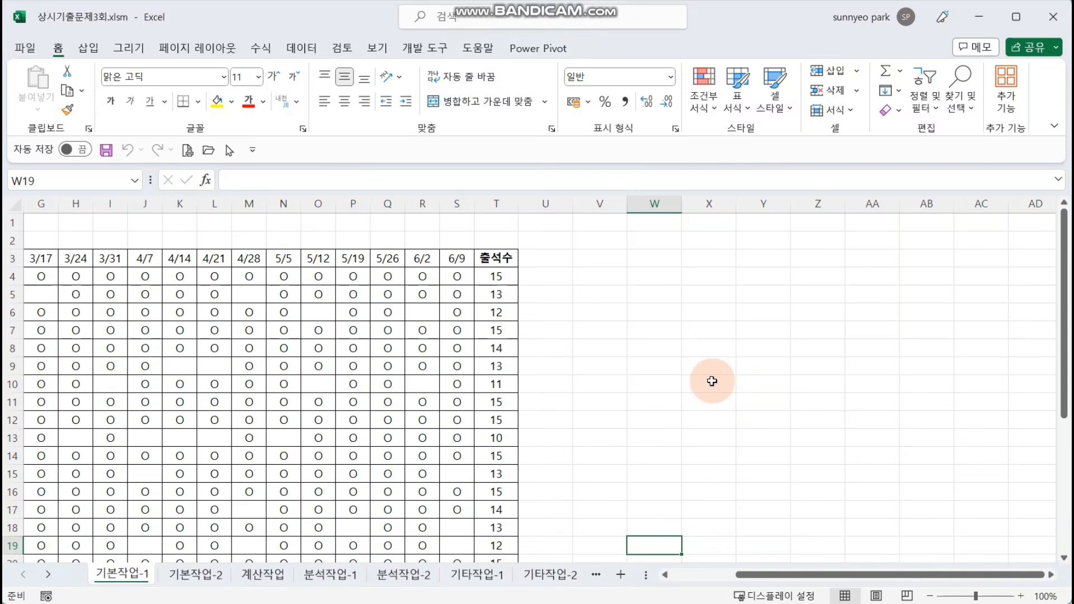
{"action": "left_click_drag", "start_coordinate": [595, 256], "coordinate": [599, 277]}
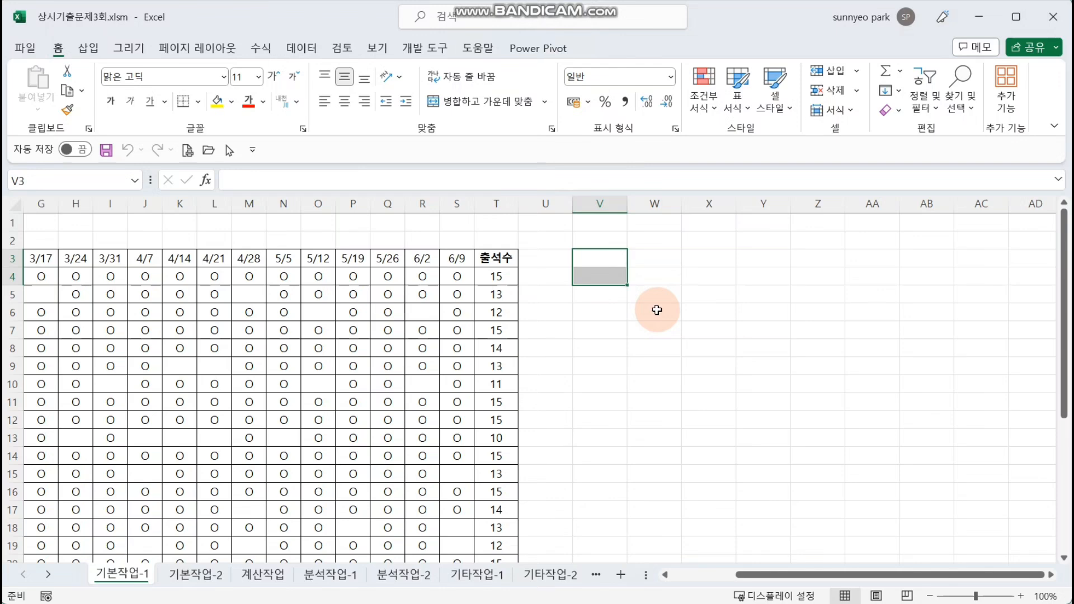
{"action": "type", "text": "slfjldfla"}
{"action": "key", "text": "Escape"}
{"action": "type", "text": "조경"}
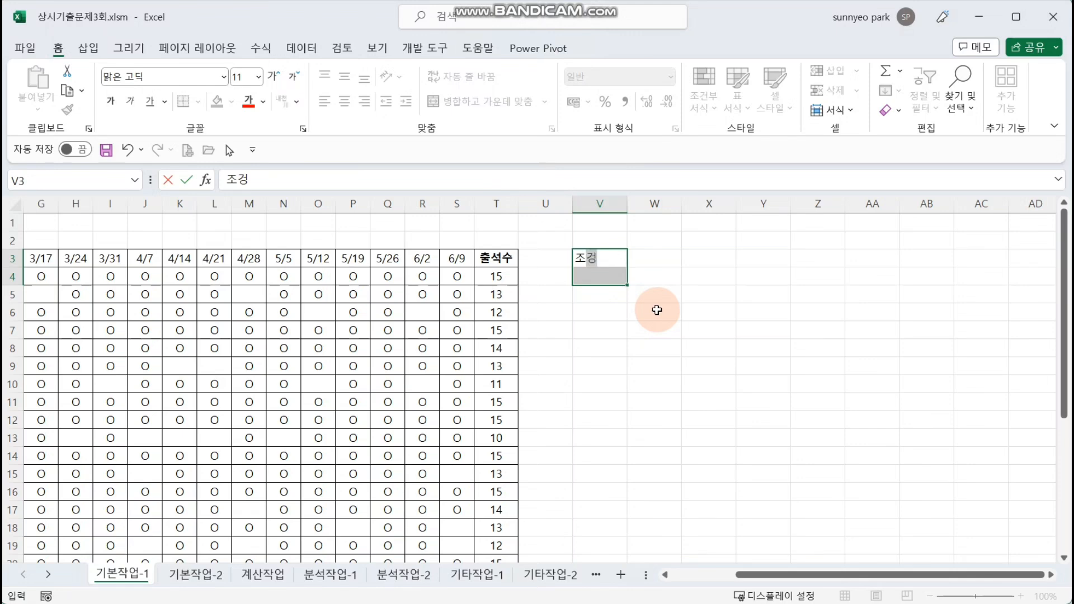
{"action": "key", "text": "Return"}
{"action": "type", "text": "=and("}
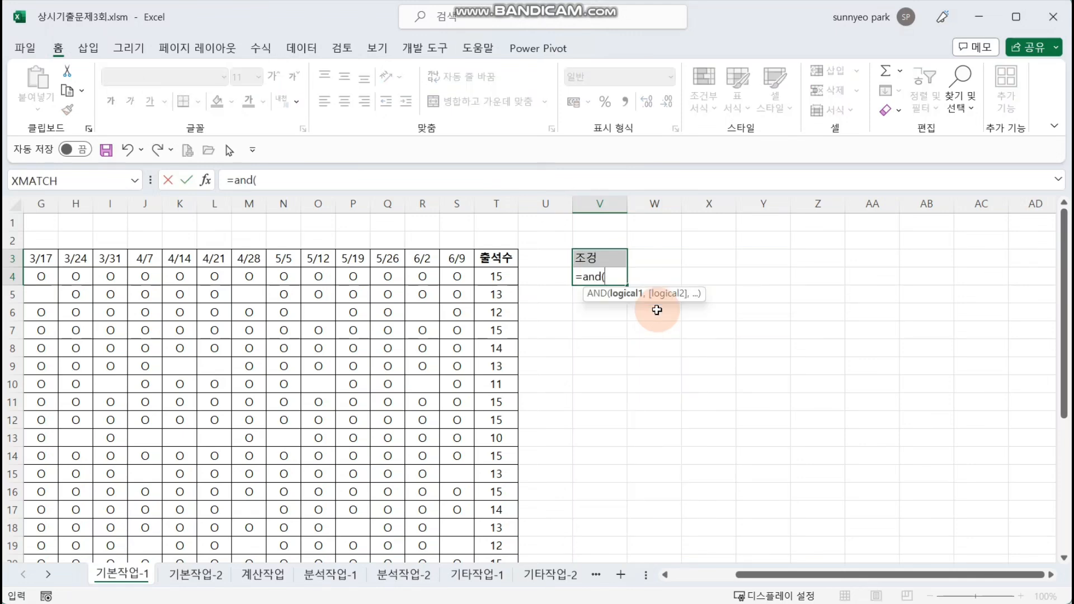
{"action": "key", "text": "BackSpace"}
{"action": "key", "text": "BackSpace"}
{"action": "key", "text": "BackSpace"}
{"action": "key", "text": "BackSpace"}
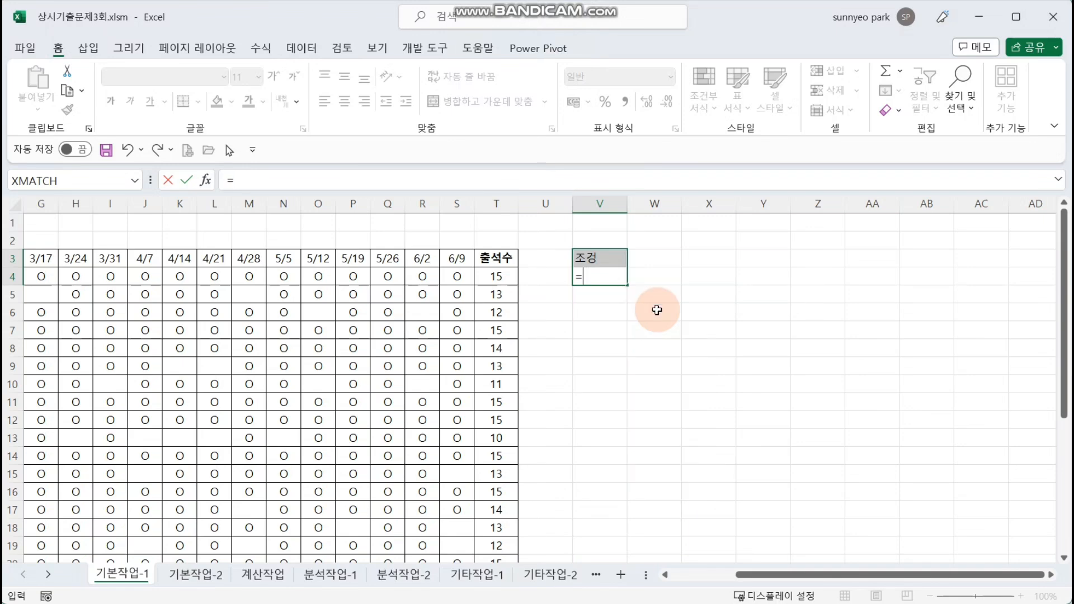
{"action": "type", "text": "or("}
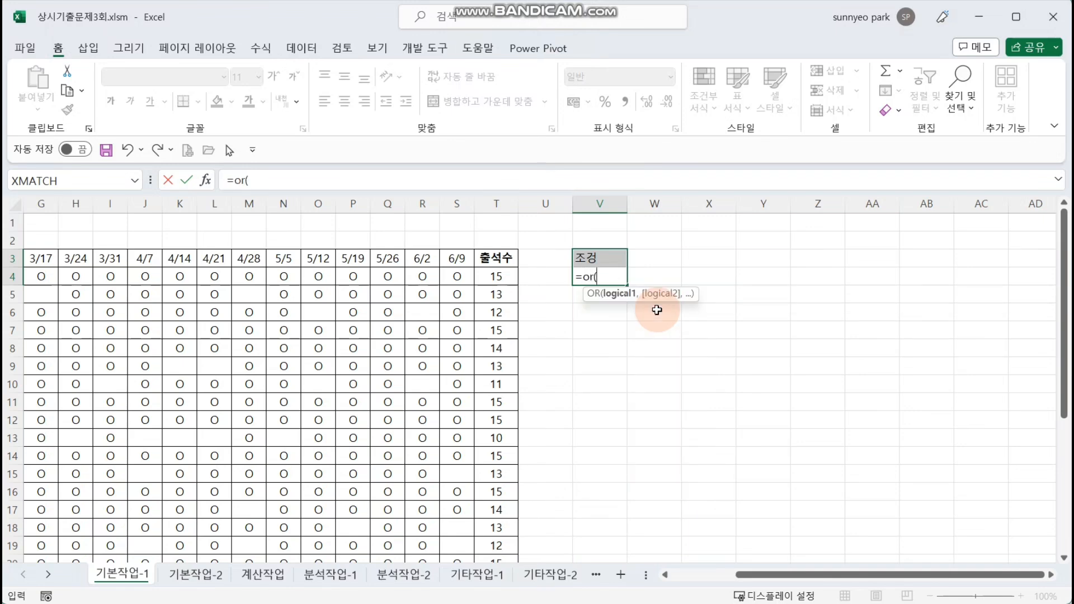
{"action": "key", "text": "BackSpace"}
{"action": "key", "text": "BackSpace"}
{"action": "key", "text": "BackSpace"}
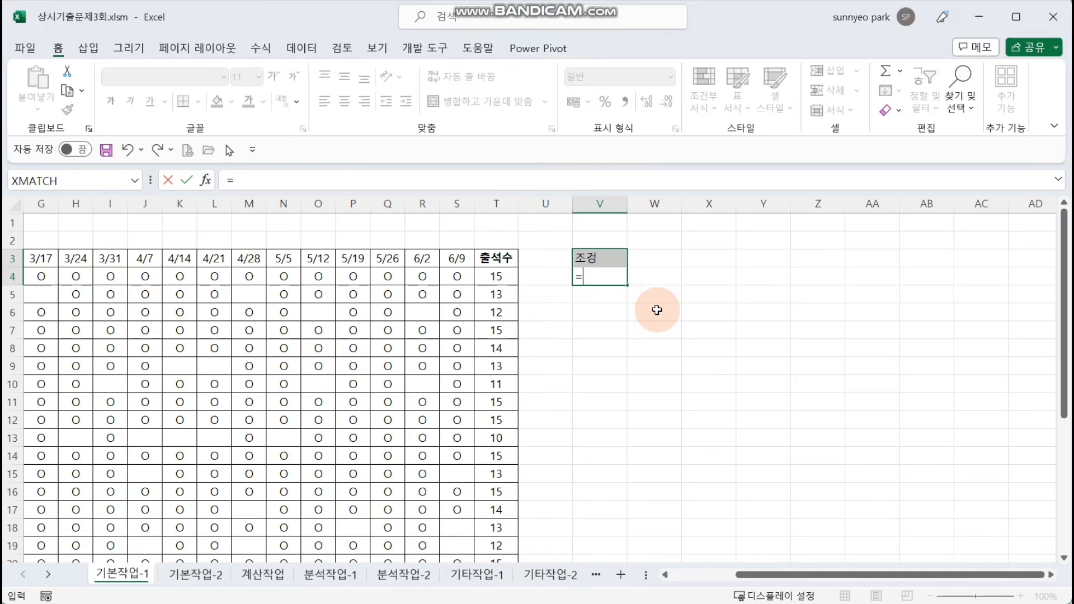
{"action": "type", "text": "or("}
{"action": "key", "text": "BackSpace"}
{"action": "key", "text": "BackSpace"}
{"action": "key", "text": "BackSpace"}
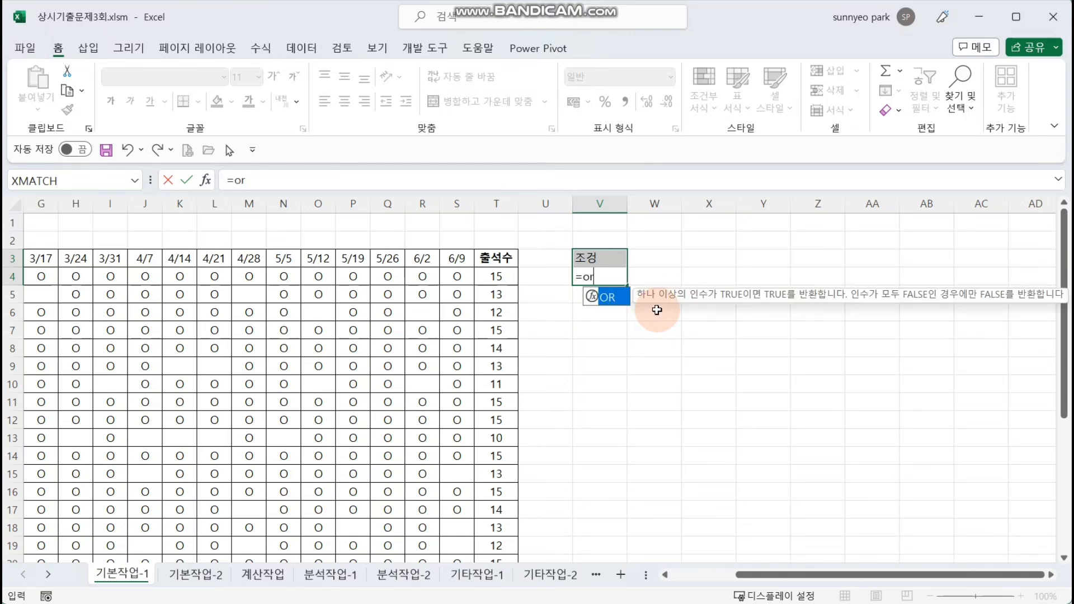
{"action": "type", "text": "and("}
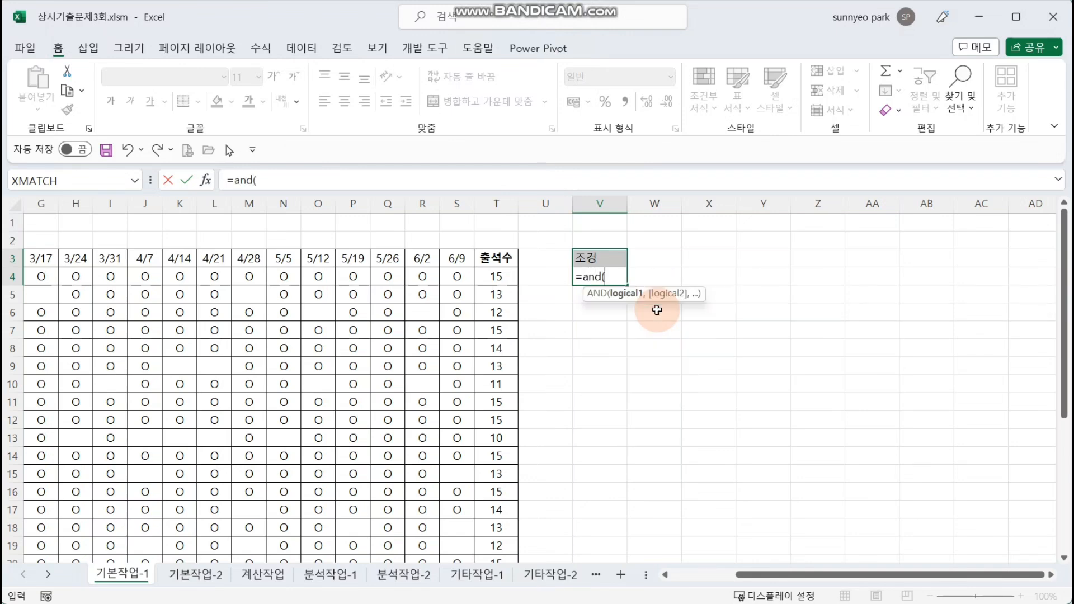
{"action": "key", "text": "BackSpace"}
{"action": "key", "text": "BackSpace"}
{"action": "key", "text": "BackSpace"}
{"action": "key", "text": "BackSpace"}
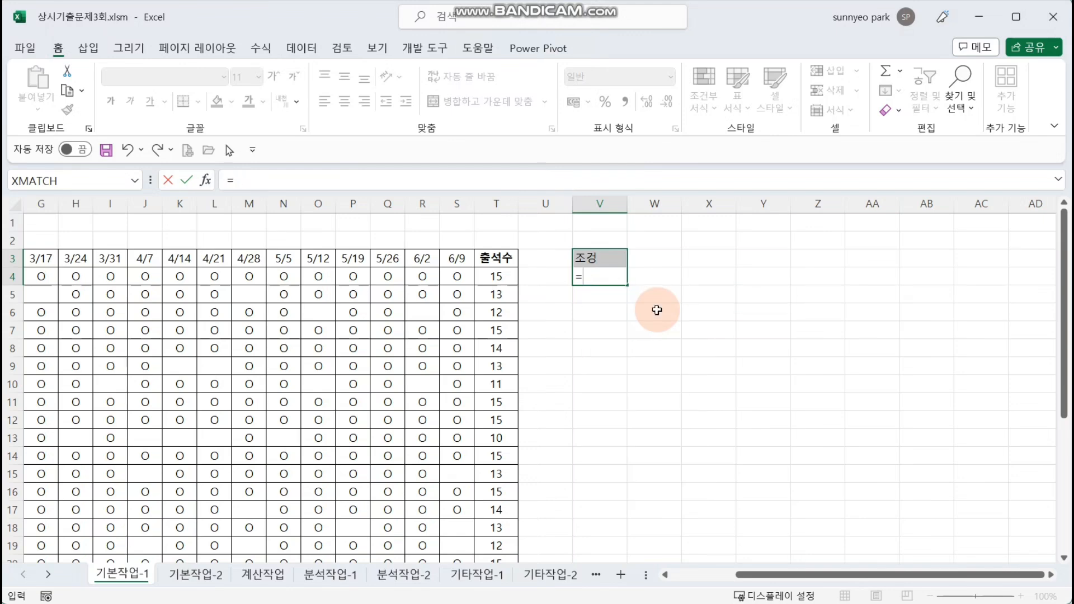
Start an OR formula in V4 and set its first condition to T4<median($T$4:$T$31)
{"action": "type", "text": "or("}
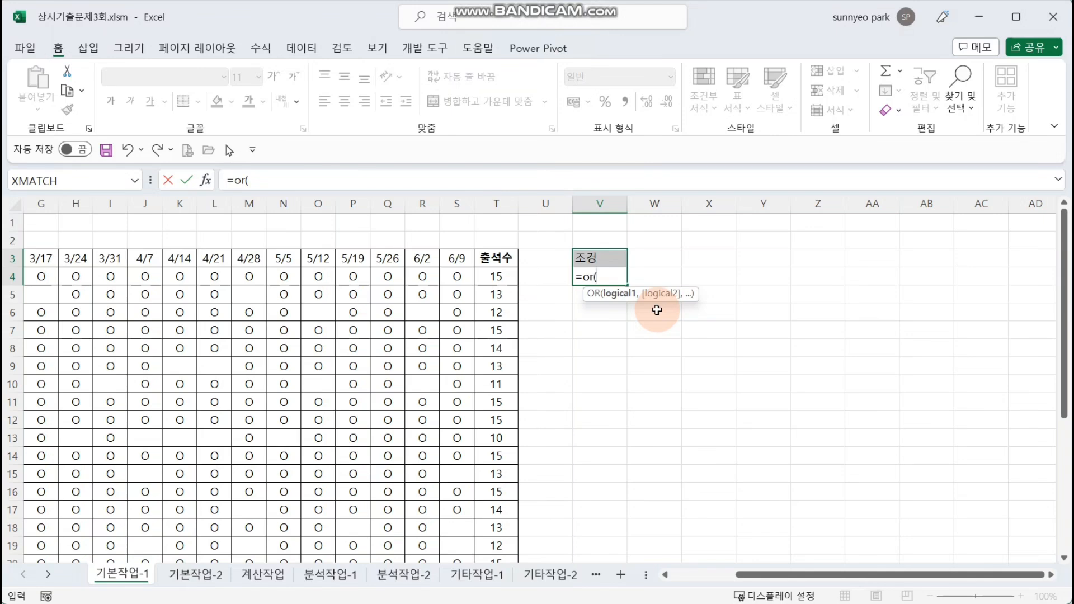
{"action": "left_click", "coordinate": [206, 180]}
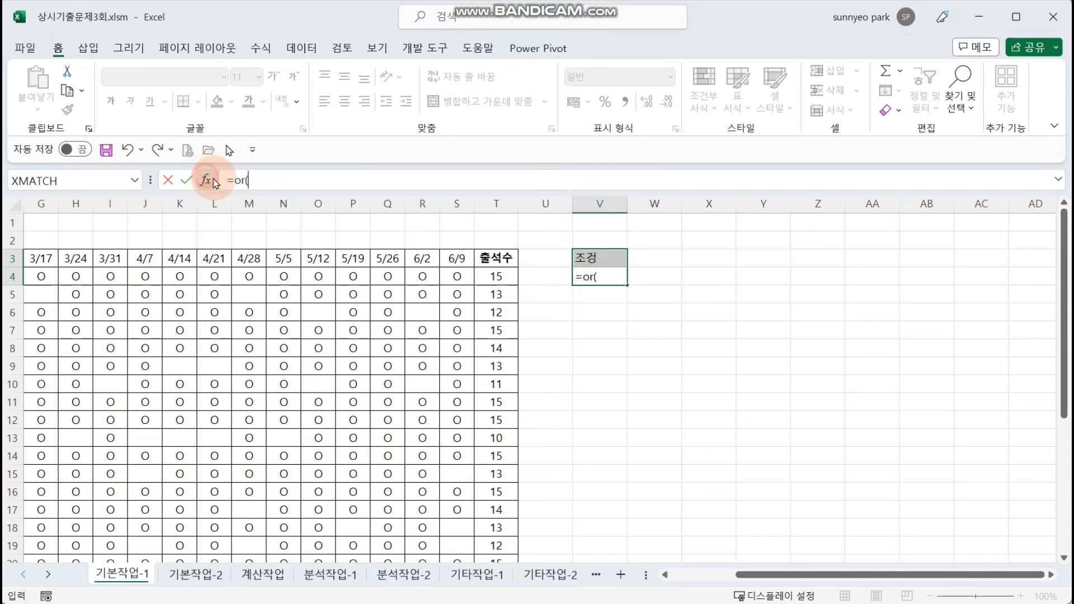
{"action": "left_click_drag", "start_coordinate": [382, 200], "coordinate": [702, 235]}
{"action": "left_click", "coordinate": [495, 278]}
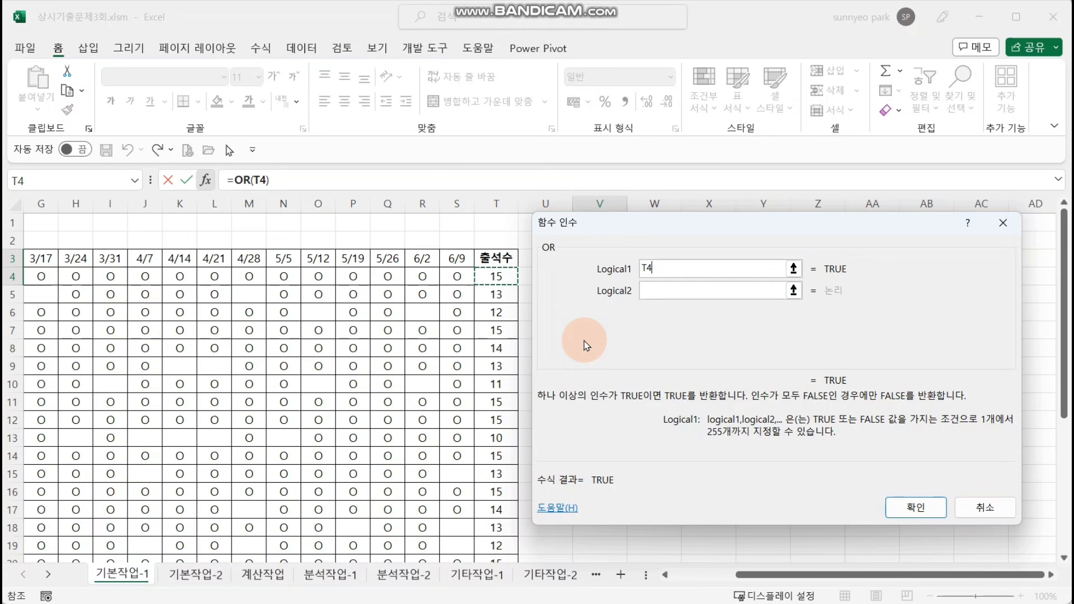
{"action": "type", "text": "<"}
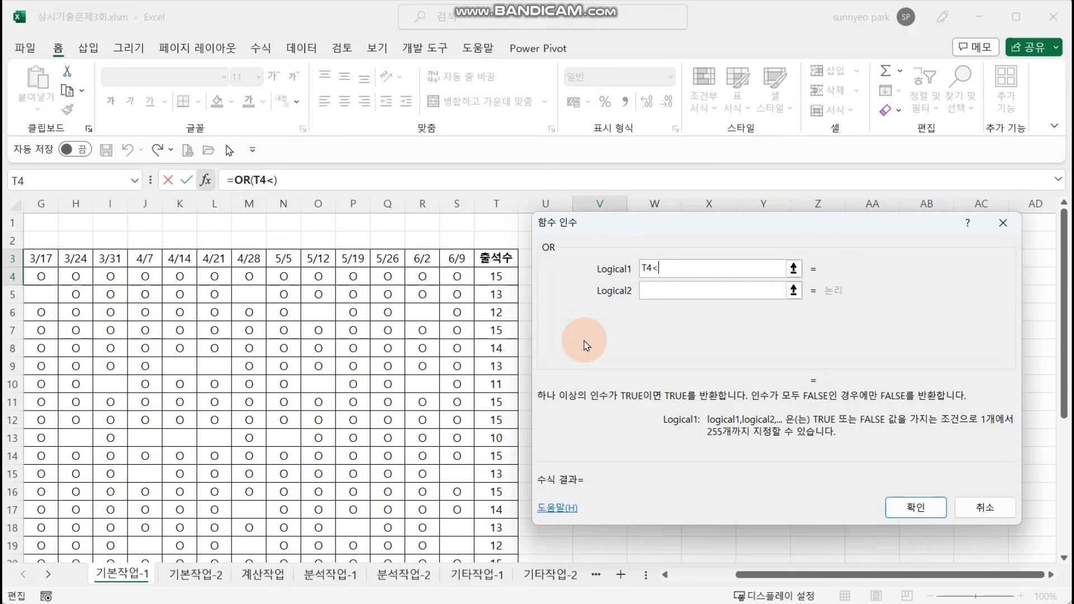
{"action": "type", "text": "median("}
{"action": "left_click", "coordinate": [500, 278]}
{"action": "key", "text": "ctrl+shift+Down"}
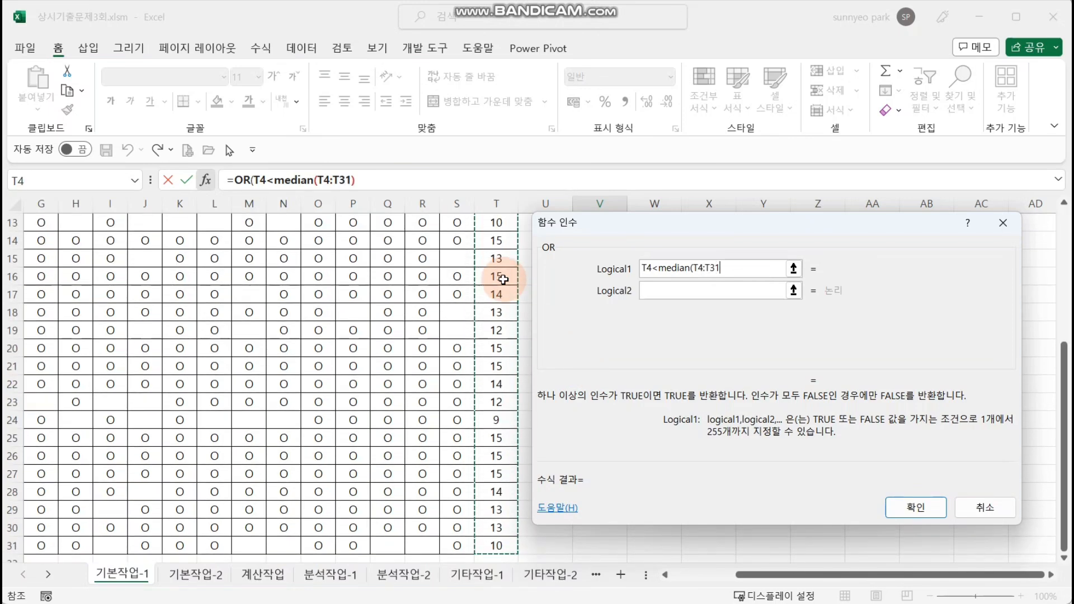
{"action": "key", "text": "F4"}
{"action": "type", "text": ")"}
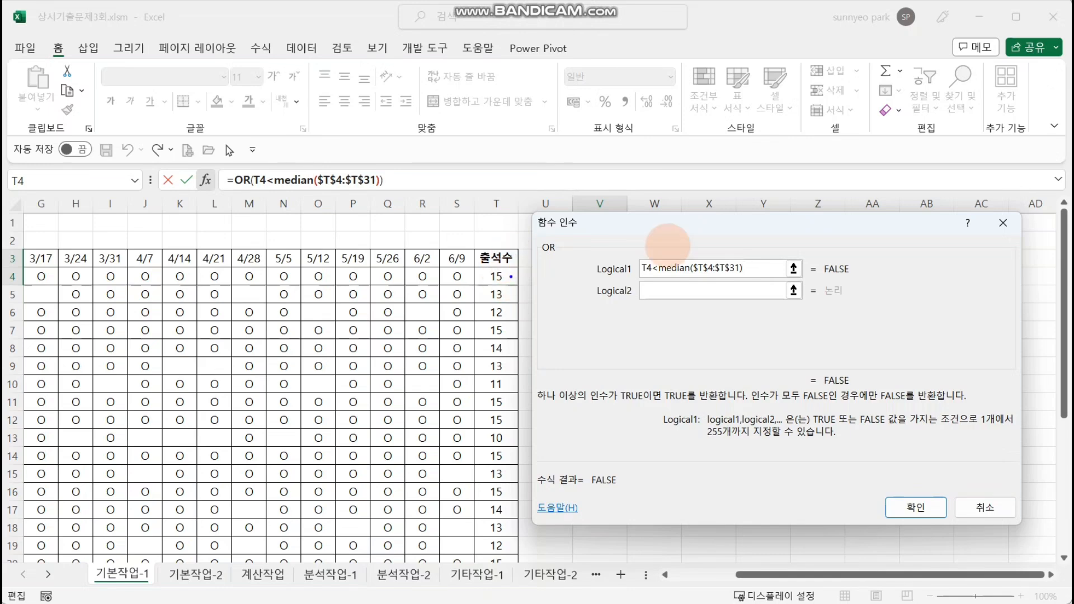
{"action": "mouse_move", "coordinate": [660, 283]}
{"action": "left_mouse_down"}
{"action": "mouse_move", "coordinate": [733, 282]}
{"action": "mouse_move", "coordinate": [703, 329]}
{"action": "mouse_move", "coordinate": [745, 313]}
{"action": "mouse_move", "coordinate": [733, 326]}
{"action": "left_mouse_up"}
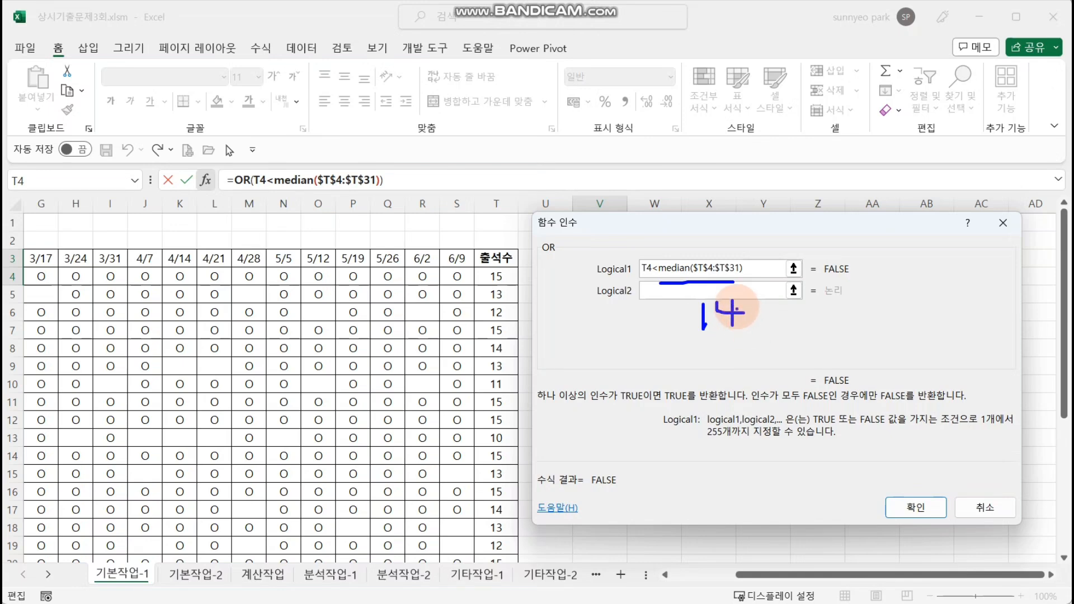
{"action": "mouse_move", "coordinate": [657, 256]}
{"action": "left_mouse_down"}
{"action": "mouse_move", "coordinate": [638, 290]}
{"action": "mouse_move", "coordinate": [739, 258]}
{"action": "left_mouse_up"}
{"action": "key", "text": "e"}
{"action": "mouse_move", "coordinate": [497, 284]}
{"action": "left_mouse_down"}
{"action": "mouse_move", "coordinate": [515, 280]}
{"action": "mouse_move", "coordinate": [497, 286]}
{"action": "left_mouse_up"}
{"action": "left_click_drag", "start_coordinate": [631, 278], "coordinate": [659, 278]}
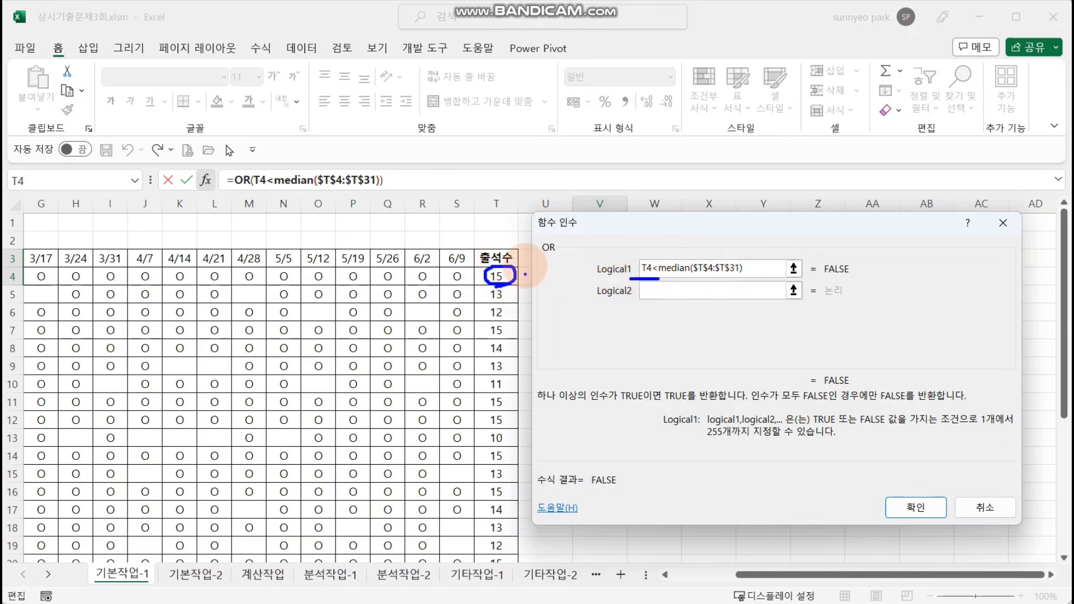
{"action": "mouse_move", "coordinate": [525, 266]}
{"action": "left_mouse_down"}
{"action": "mouse_move", "coordinate": [520, 501]}
{"action": "mouse_move", "coordinate": [538, 484]}
{"action": "left_mouse_up"}
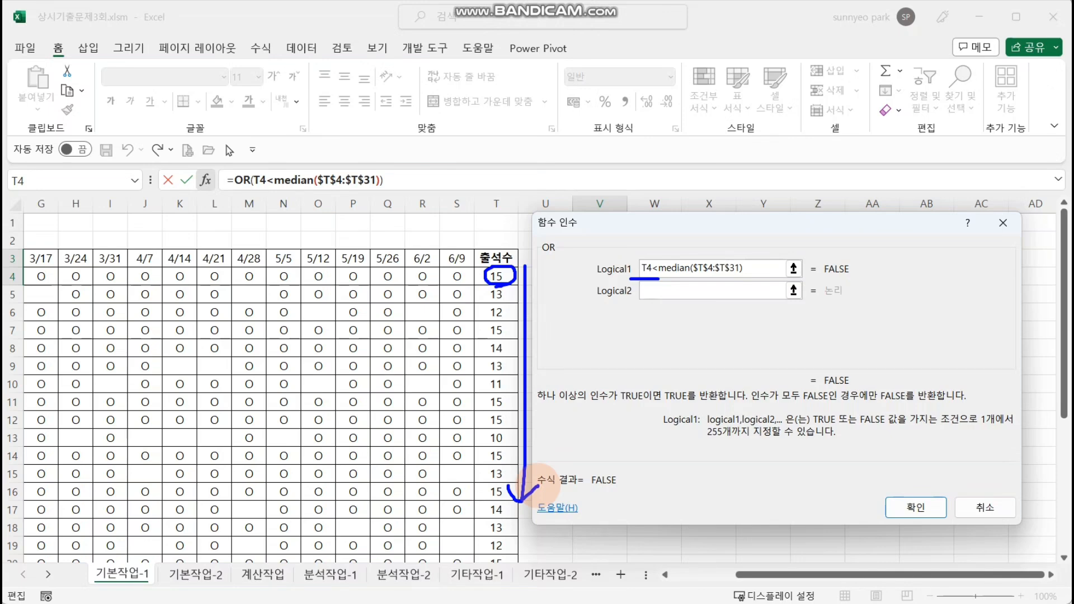
{"action": "key", "text": "e"}
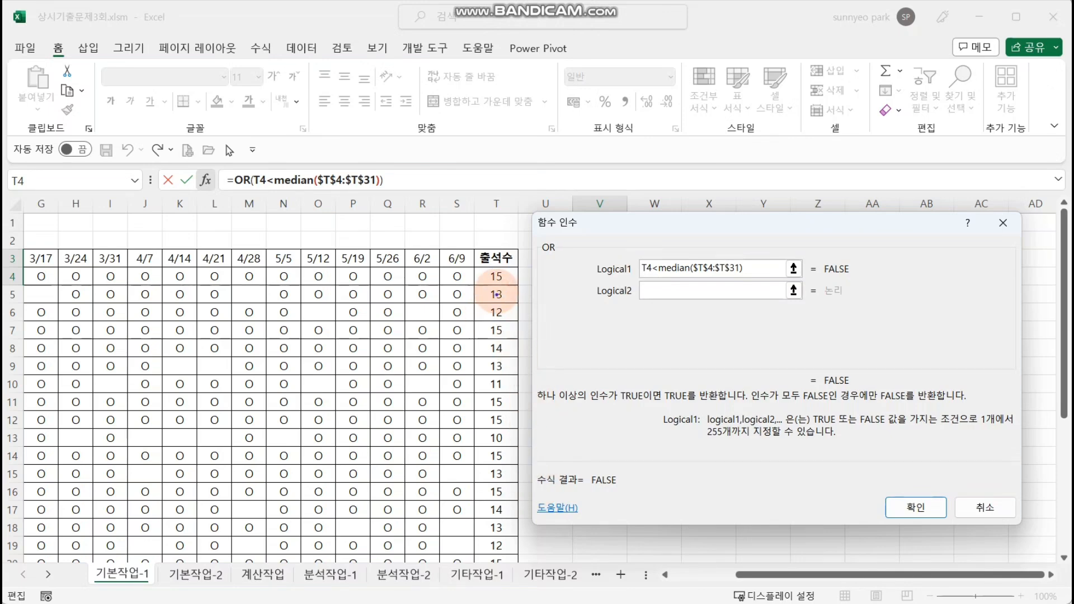
{"action": "left_click_drag", "start_coordinate": [484, 289], "coordinate": [503, 286]}
{"action": "left_click_drag", "start_coordinate": [675, 279], "coordinate": [724, 281]}
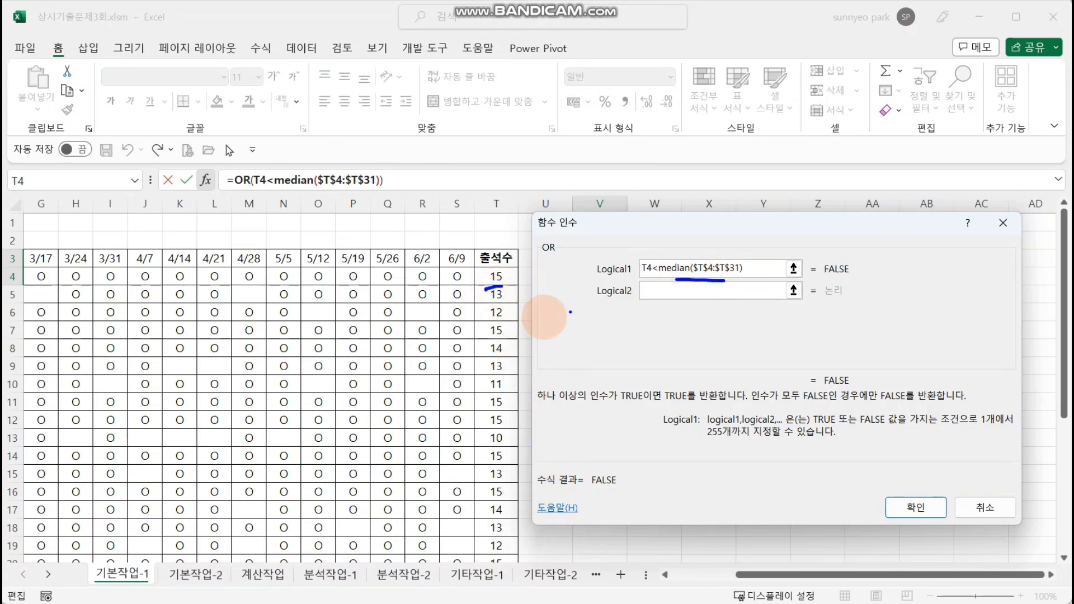
{"action": "left_click_drag", "start_coordinate": [491, 361], "coordinate": [511, 361]}
{"action": "left_click_drag", "start_coordinate": [676, 279], "coordinate": [724, 278]}
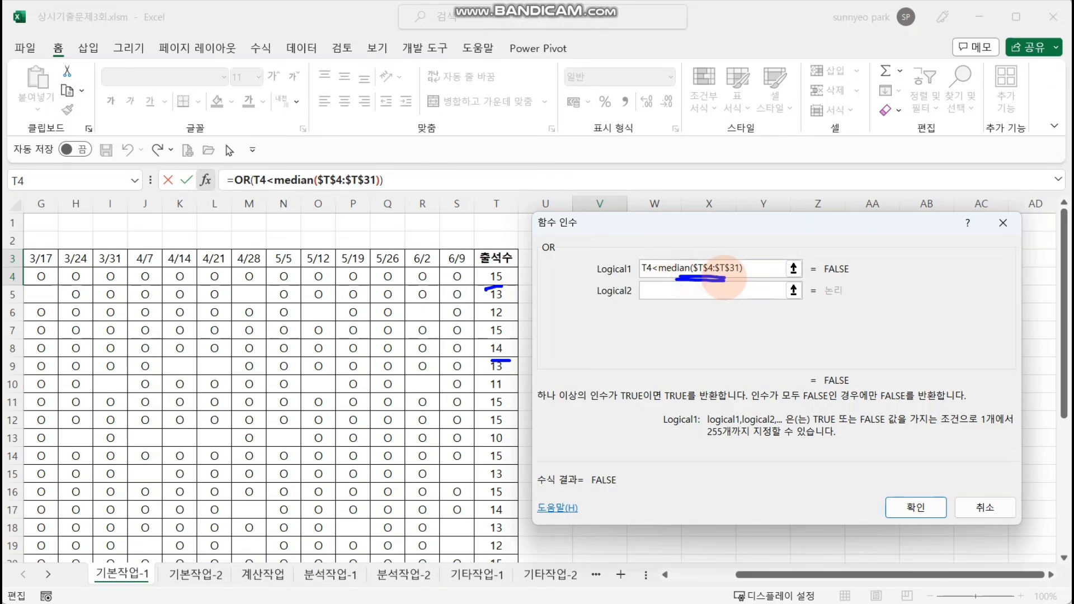
{"action": "left_click_drag", "start_coordinate": [476, 448], "coordinate": [514, 447]}
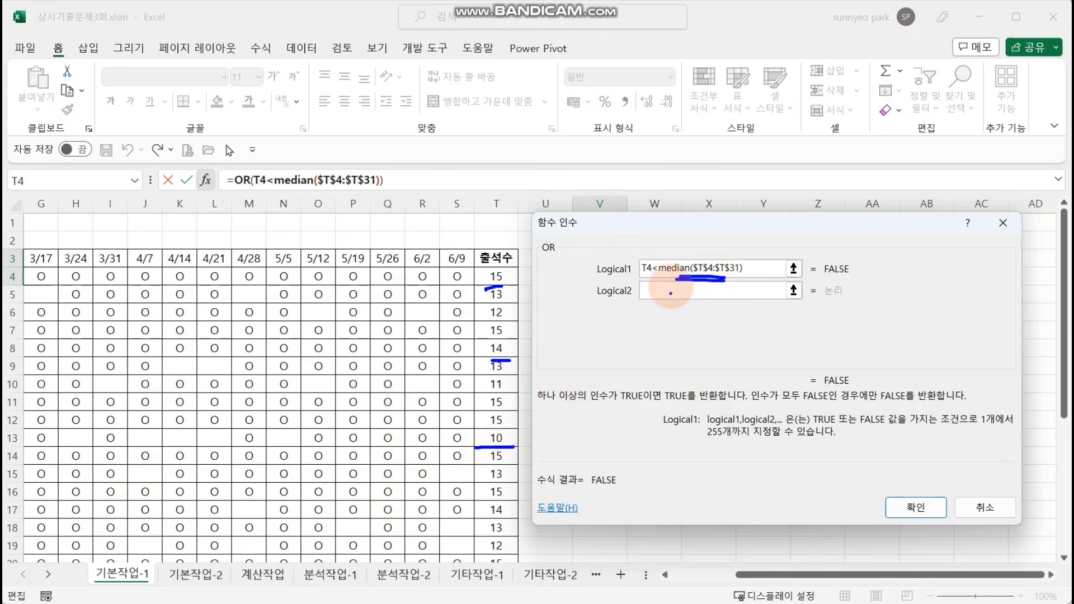
{"action": "mouse_move", "coordinate": [675, 279]}
{"action": "left_mouse_down"}
{"action": "mouse_move", "coordinate": [752, 280]}
{"action": "mouse_move", "coordinate": [718, 290]}
{"action": "left_mouse_up"}
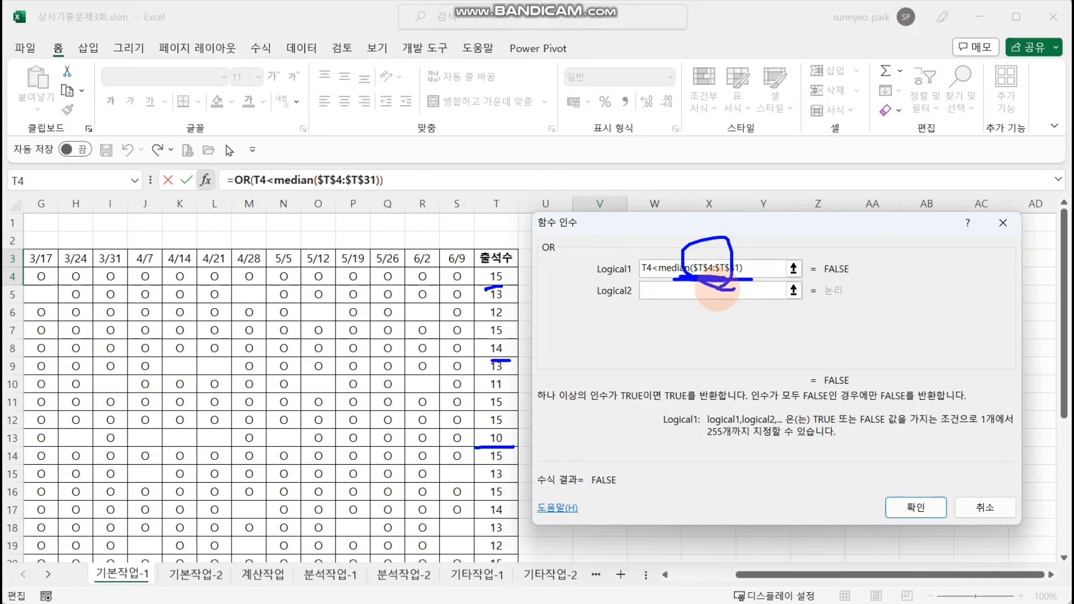
{"action": "mouse_move", "coordinate": [696, 306]}
{"action": "left_mouse_down"}
{"action": "mouse_move", "coordinate": [698, 331]}
{"action": "mouse_move", "coordinate": [735, 317]}
{"action": "mouse_move", "coordinate": [722, 347]}
{"action": "left_mouse_up"}
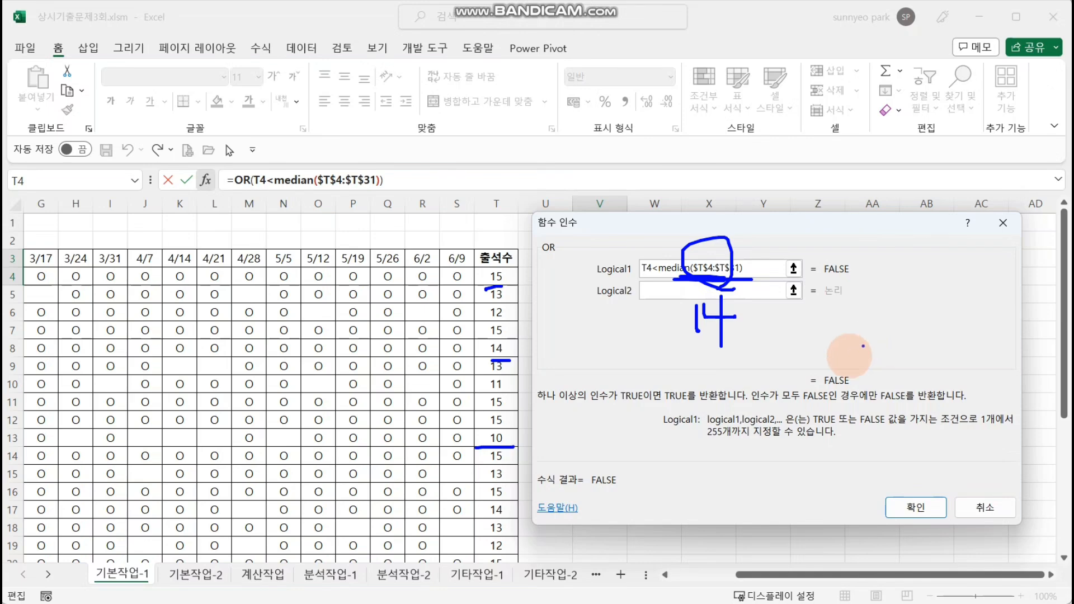
{"action": "key", "text": "Escape"}
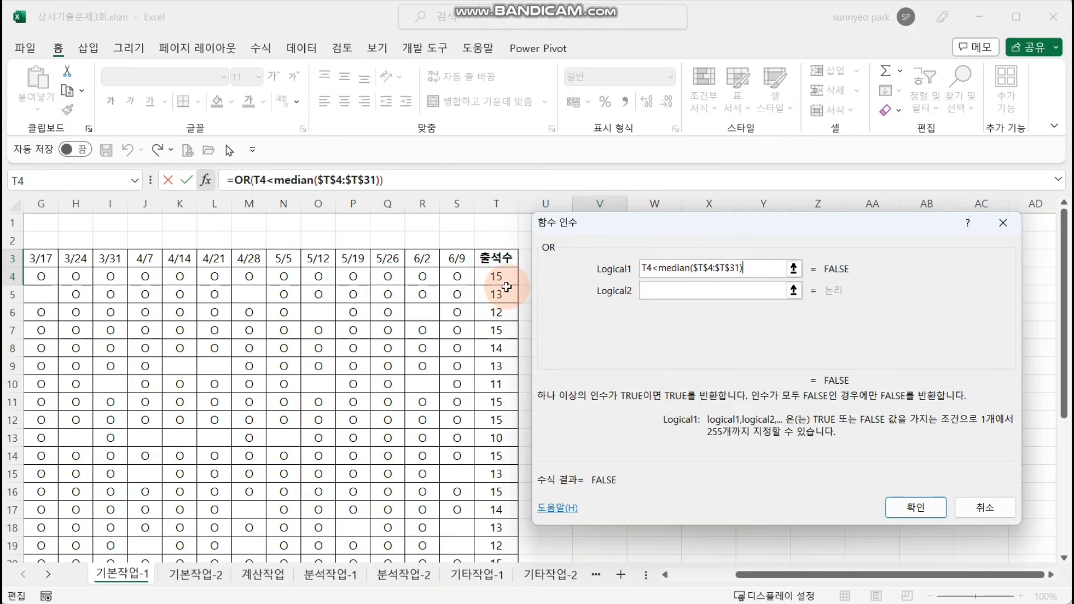
{"action": "mouse_move", "coordinate": [509, 272]}
{"action": "left_mouse_down"}
{"action": "mouse_move", "coordinate": [549, 469]}
{"action": "mouse_move", "coordinate": [515, 587]}
{"action": "left_mouse_up"}
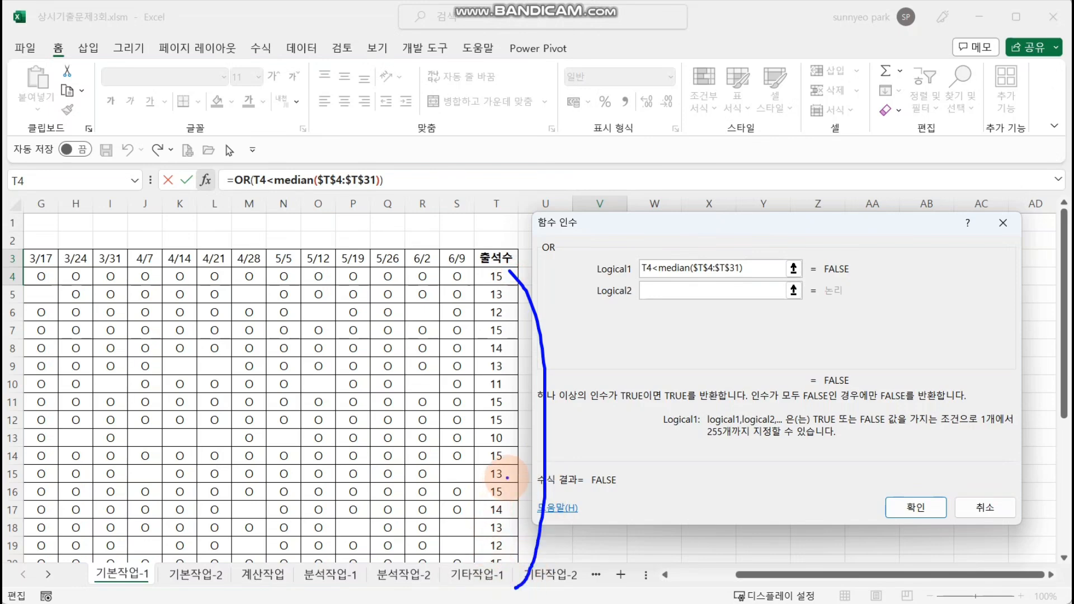
{"action": "mouse_move", "coordinate": [521, 363]}
{"action": "left_mouse_down"}
{"action": "mouse_move", "coordinate": [503, 425]}
{"action": "mouse_move", "coordinate": [521, 471]}
{"action": "mouse_move", "coordinate": [528, 447]}
{"action": "left_mouse_up"}
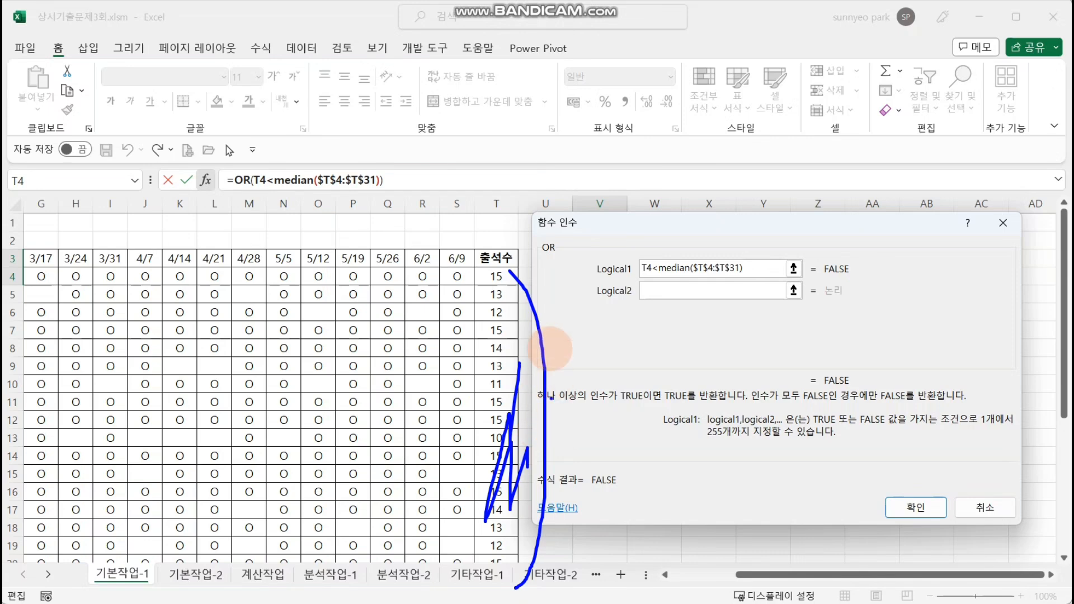
{"action": "left_click_drag", "start_coordinate": [523, 278], "coordinate": [536, 519]}
{"action": "key", "text": "e"}
{"action": "mouse_move", "coordinate": [535, 341]}
{"action": "left_mouse_down"}
{"action": "mouse_move", "coordinate": [555, 491]}
{"action": "mouse_move", "coordinate": [534, 556]}
{"action": "left_mouse_up"}
{"action": "key", "text": "e"}
{"action": "left_click_drag", "start_coordinate": [533, 429], "coordinate": [523, 582]}
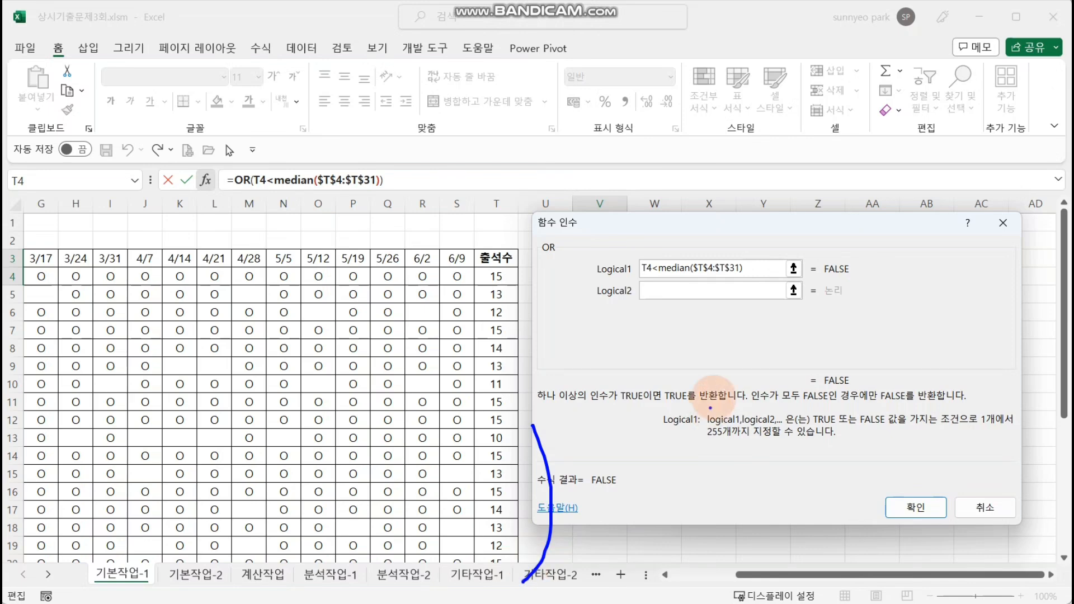
{"action": "key", "text": "e"}
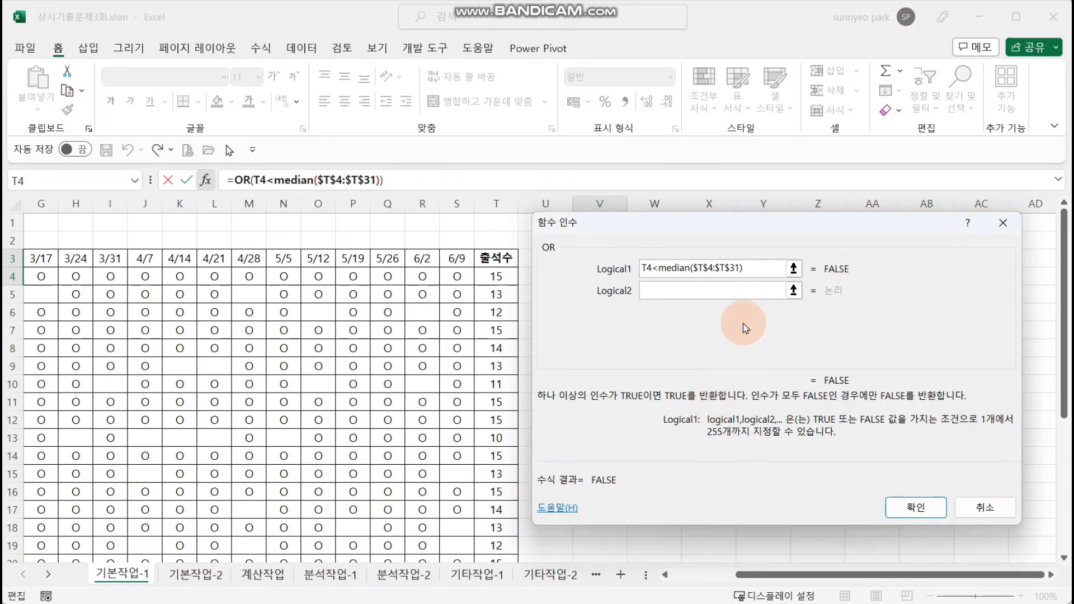
Set the second condition of the OR formula to isblank(S4), checking the 6/9 column for blanks
{"action": "left_click", "coordinate": [755, 290]}
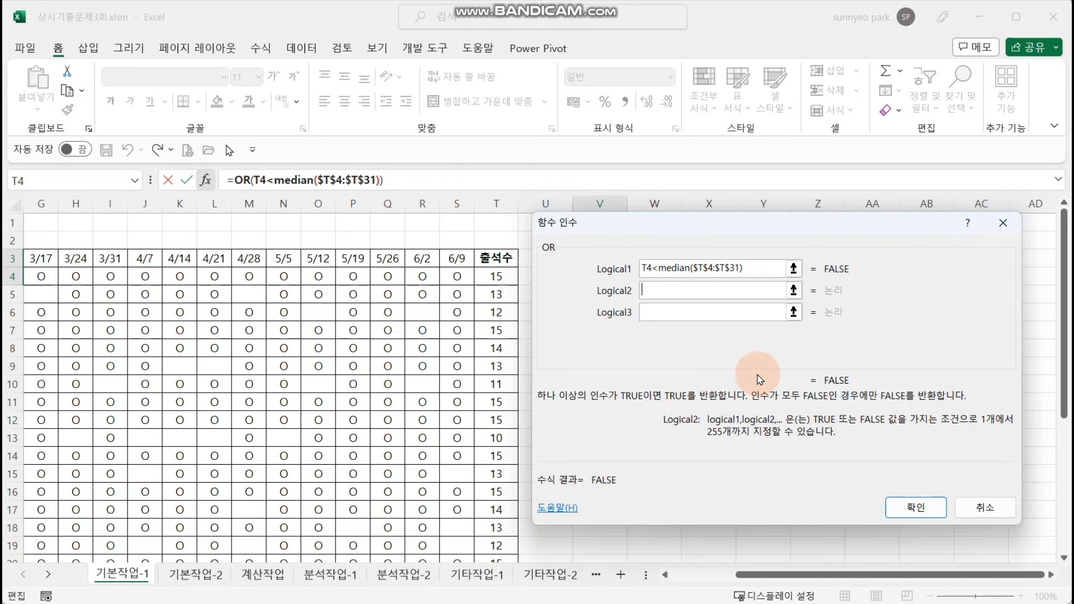
{"action": "type", "text": "isbleank"}
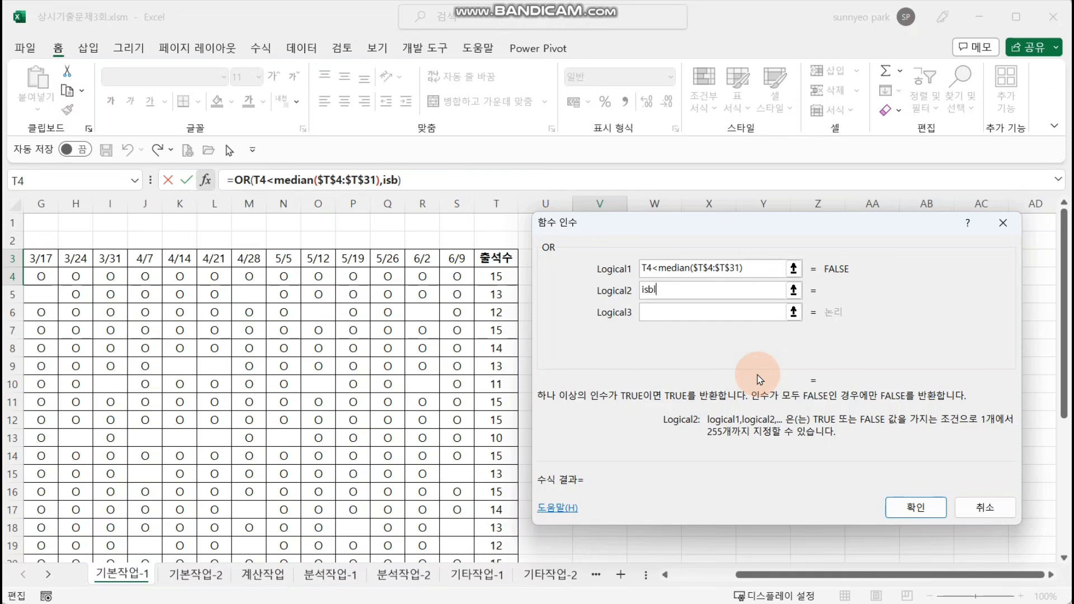
{"action": "key", "text": "BackSpace"}
{"action": "key", "text": "BackSpace"}
{"action": "key", "text": "BackSpace"}
{"action": "key", "text": "BackSpace"}
{"action": "type", "text": "ank("}
{"action": "left_click", "coordinate": [458, 276]}
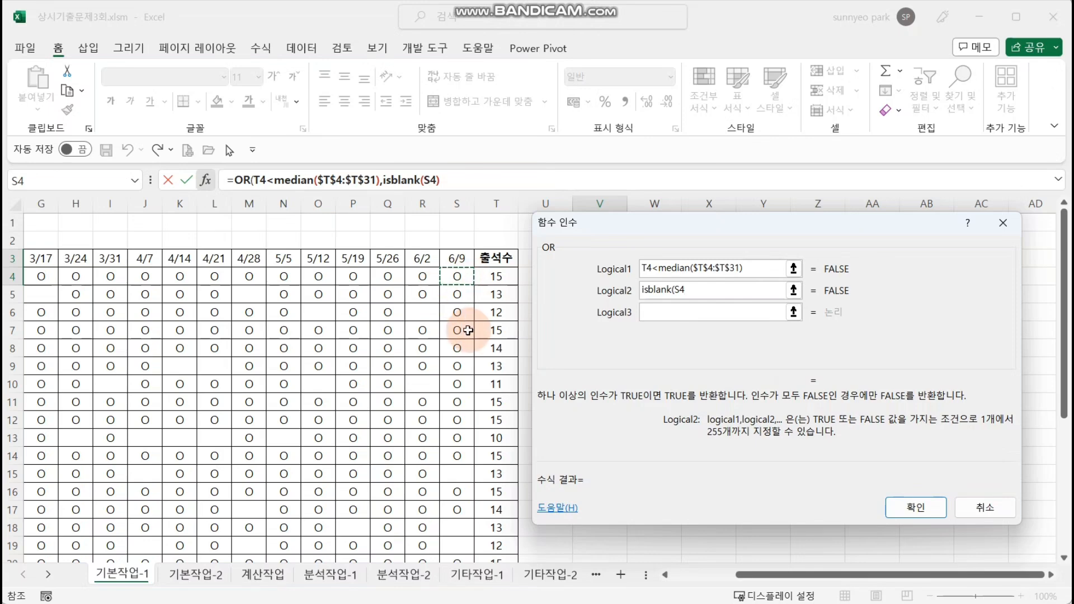
{"action": "type", "text": ")"}
{"action": "left_click", "coordinate": [719, 291]}
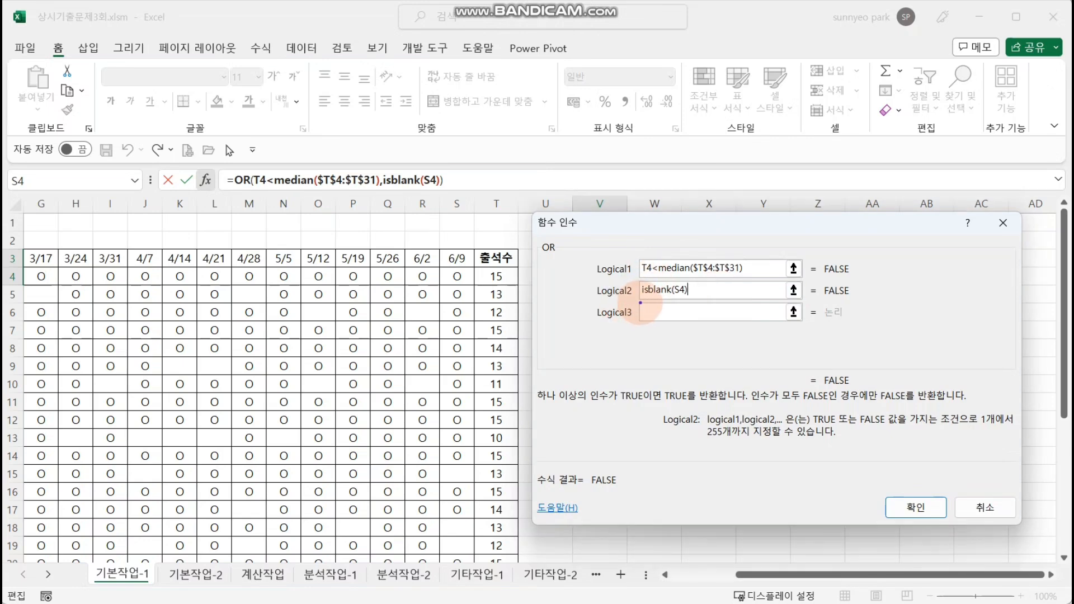
{"action": "mouse_move", "coordinate": [622, 339]}
{"action": "left_mouse_down"}
{"action": "mouse_move", "coordinate": [644, 338]}
{"action": "mouse_move", "coordinate": [634, 361]}
{"action": "left_mouse_up"}
{"action": "mouse_move", "coordinate": [675, 342]}
{"action": "left_mouse_down"}
{"action": "mouse_move", "coordinate": [666, 372]}
{"action": "mouse_move", "coordinate": [718, 346]}
{"action": "mouse_move", "coordinate": [691, 382]}
{"action": "mouse_move", "coordinate": [716, 361]}
{"action": "left_mouse_up"}
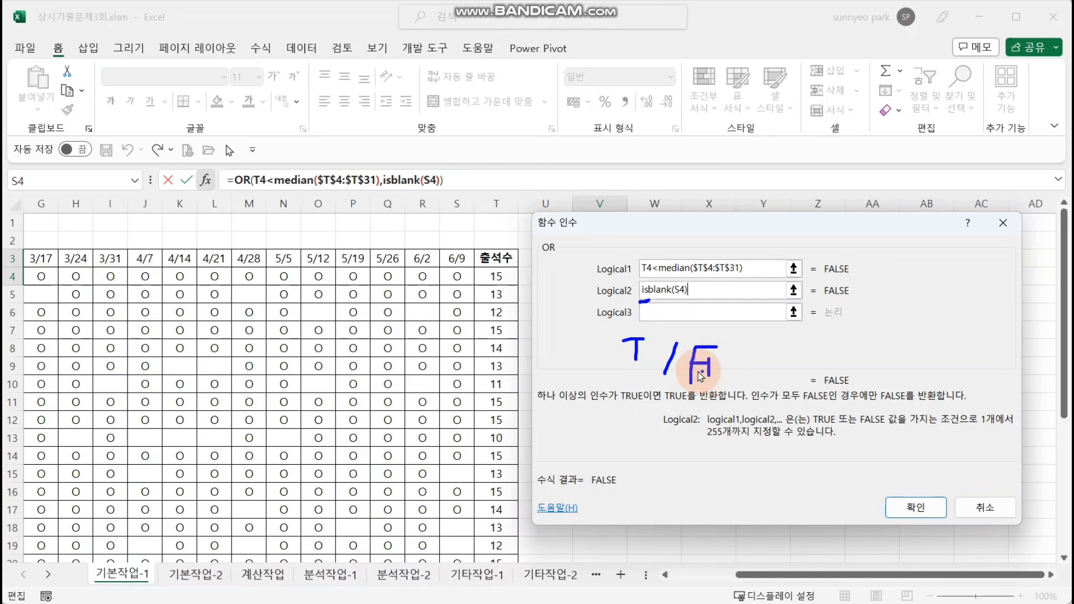
{"action": "key", "text": "Escape"}
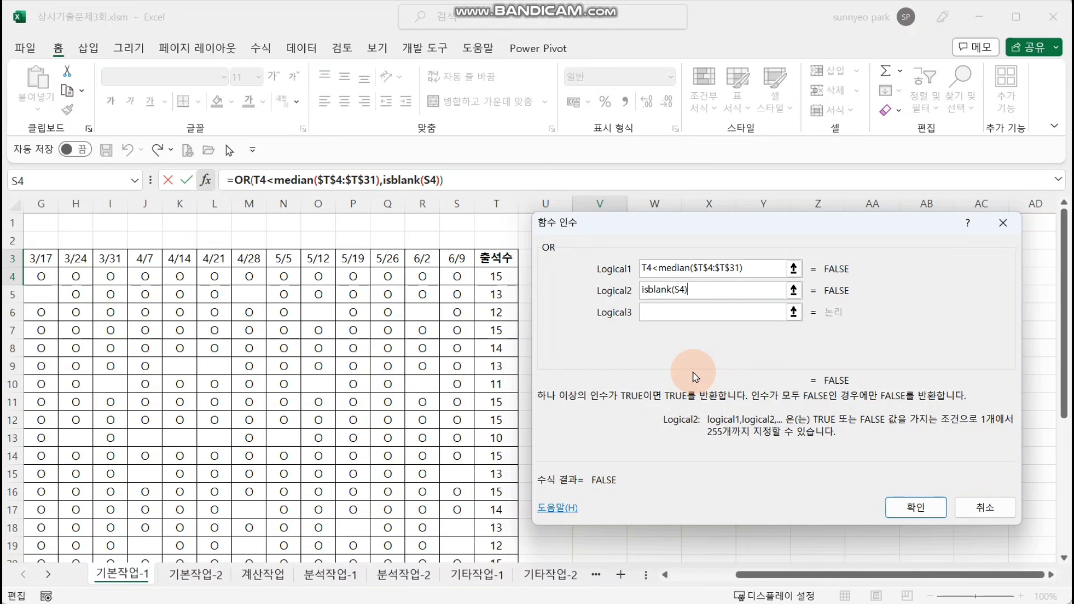
Try adding the comparison =true to the isblank(S4) condition, and remove it again
{"action": "type", "text": "=true"}
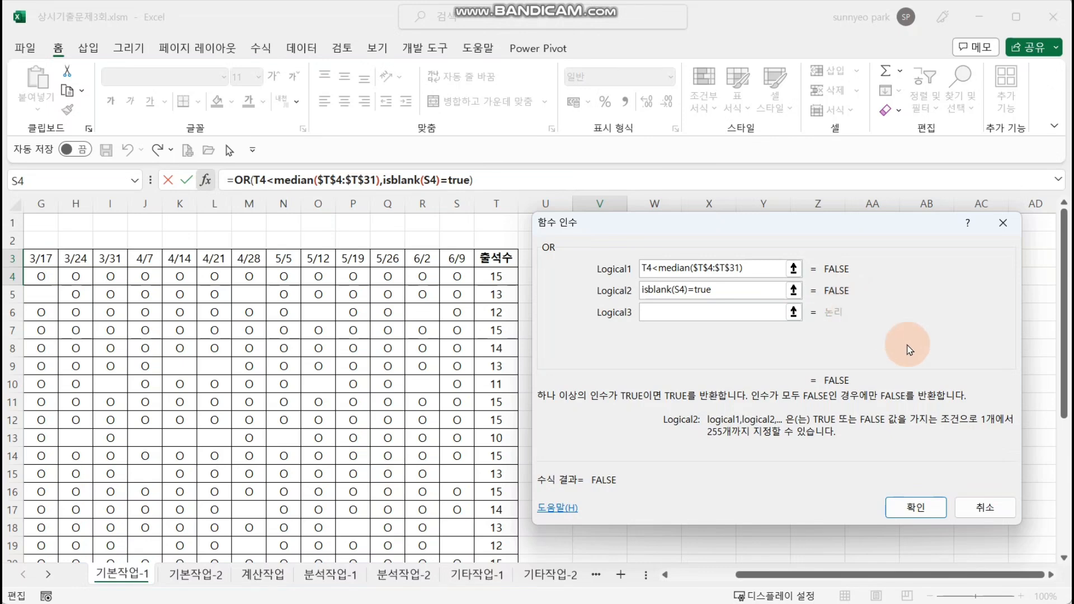
{"action": "key", "text": "BackSpace"}
{"action": "key", "text": "BackSpace"}
{"action": "key", "text": "BackSpace"}
{"action": "key", "text": "BackSpace"}
{"action": "key", "text": "BackSpace"}
{"action": "key", "text": "BackSpace"}
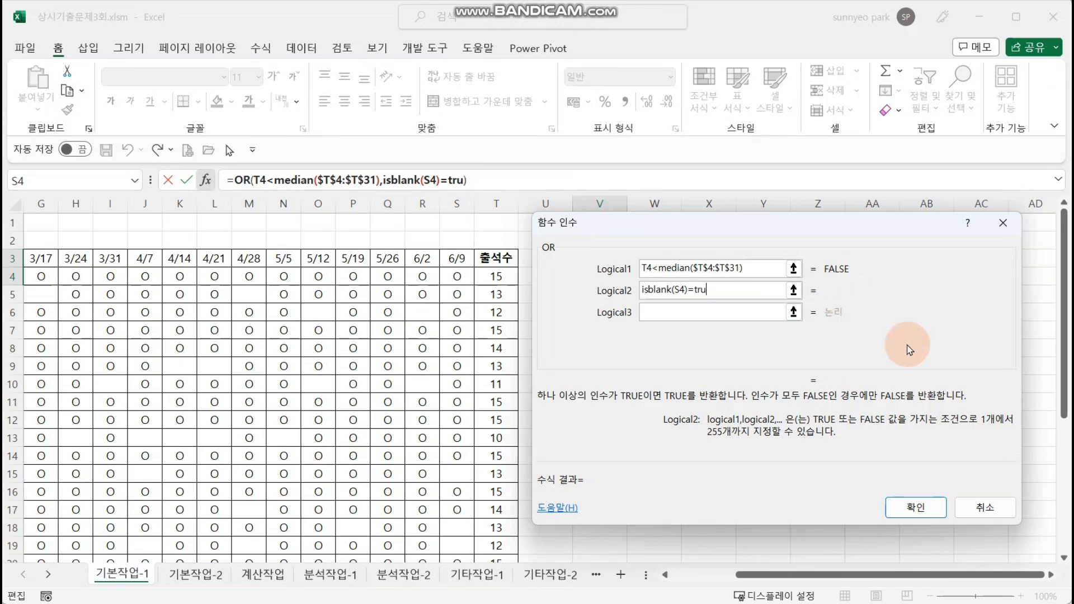
{"action": "type", "text": ")"}
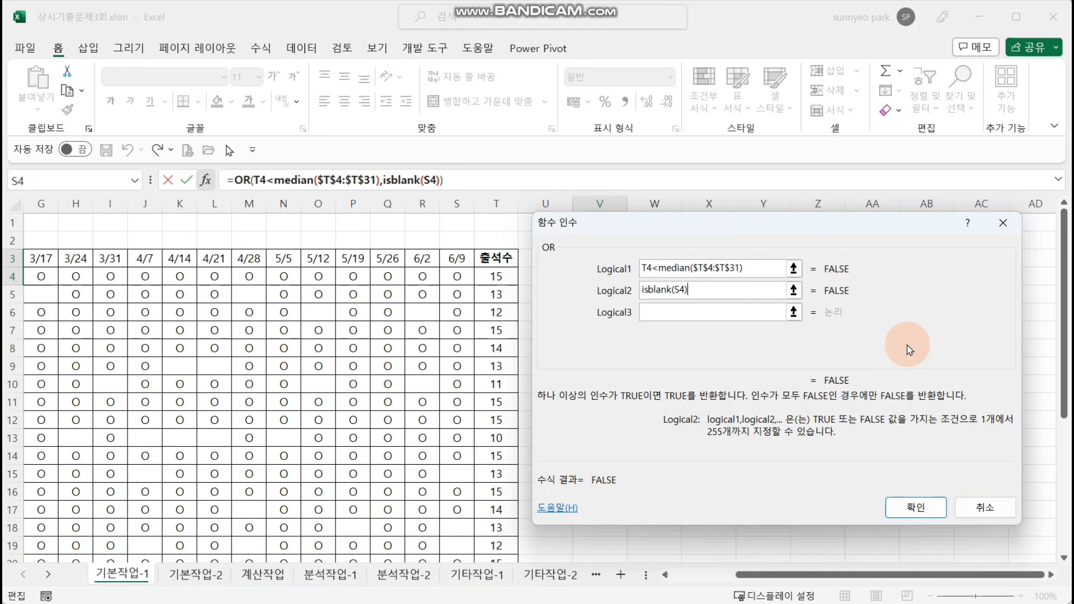
Commit the two-condition OR formula to criteria cell V4
{"action": "left_click", "coordinate": [925, 504]}
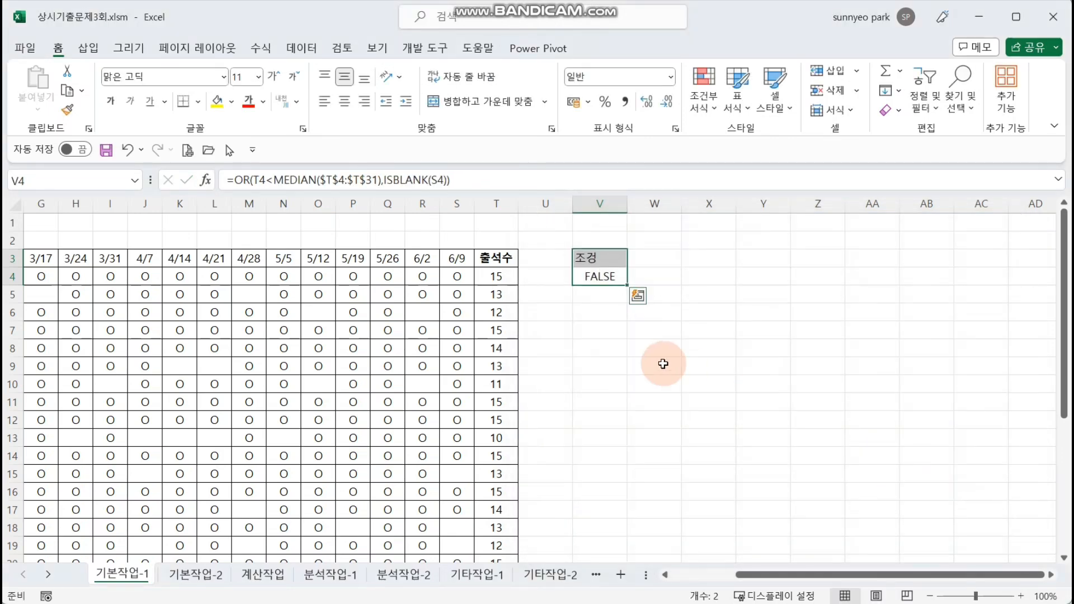
{"action": "left_click", "coordinate": [643, 354]}
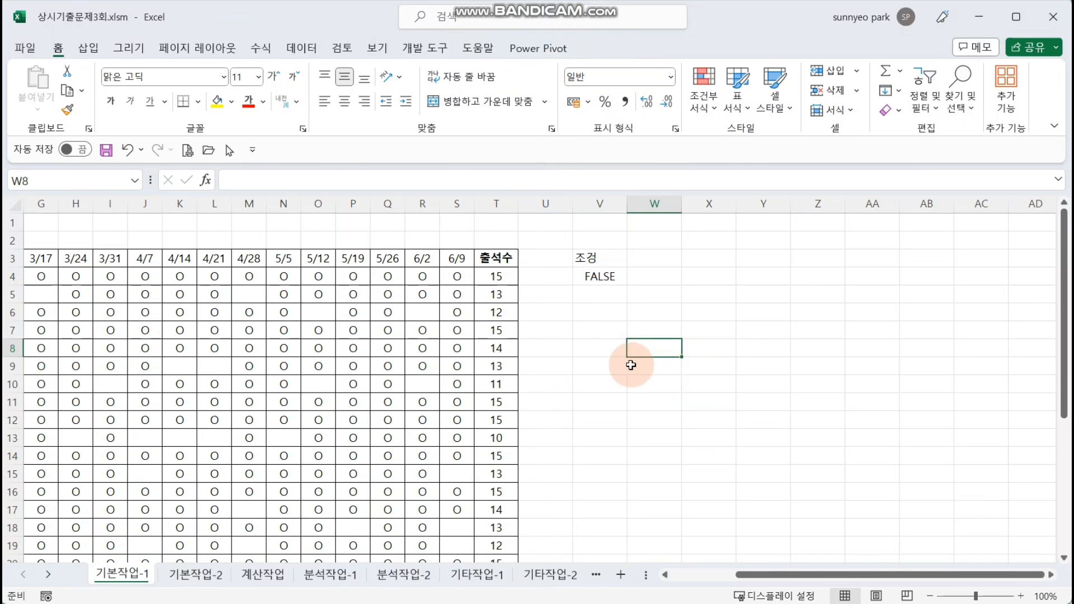
Copy the table headings 학년, 반 and 이름 from B3:D3 to the output area starting at X3
{"action": "left_click_drag", "start_coordinate": [874, 575], "coordinate": [738, 574]}
{"action": "left_click_drag", "start_coordinate": [55, 257], "coordinate": [142, 257]}
{"action": "key", "text": "ctrl+c"}
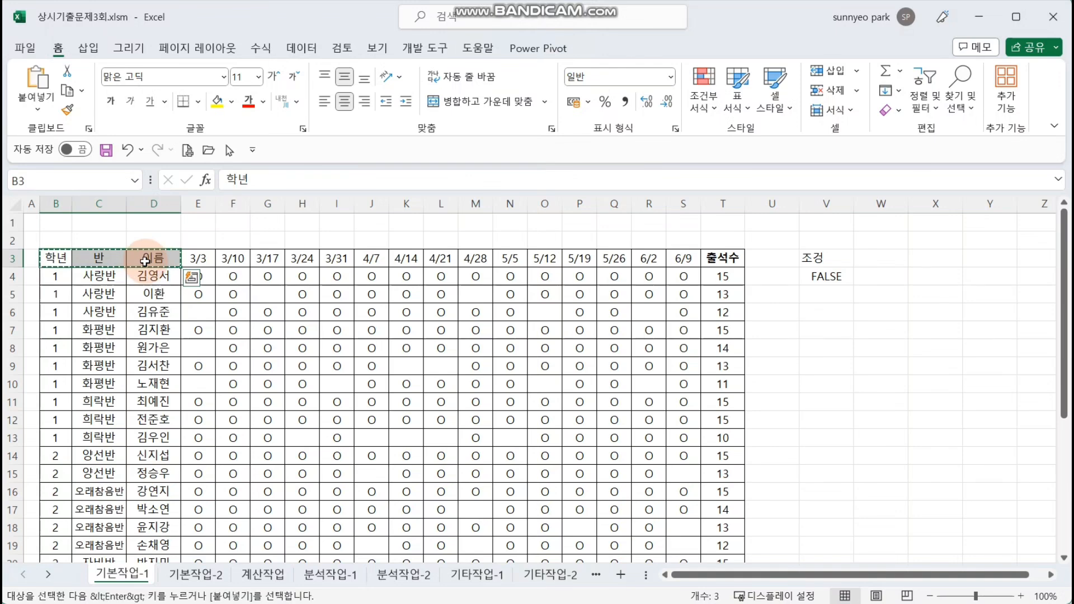
{"action": "left_click", "coordinate": [960, 265]}
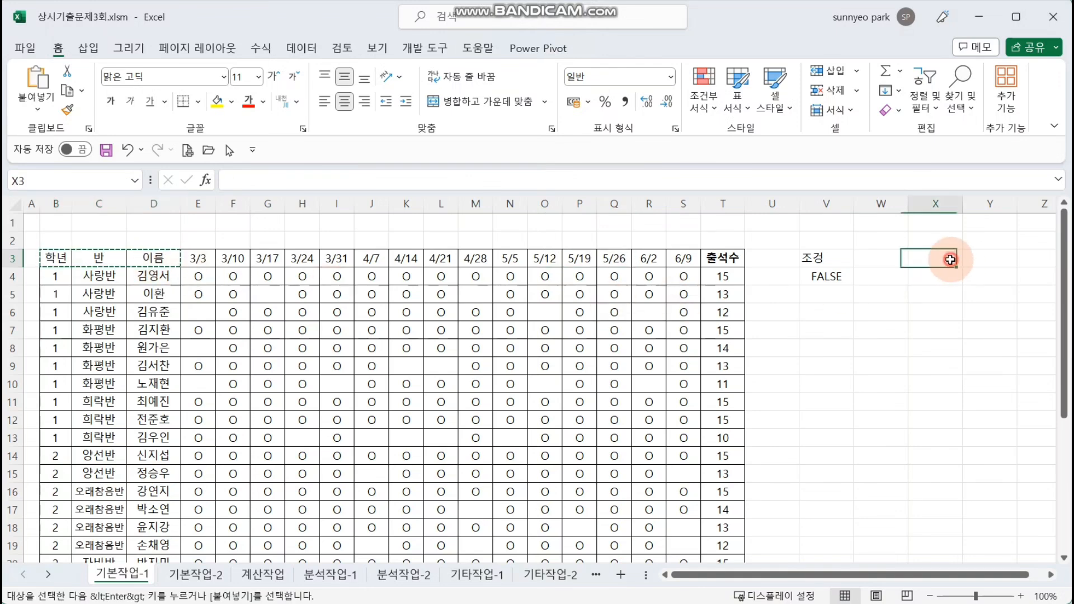
{"action": "key", "text": "ctrl+v"}
Copy the headings 6/9 and 출석수 from S3:T3 to AA3:AB3, beside the other output headings
{"action": "left_click_drag", "start_coordinate": [683, 258], "coordinate": [707, 259]}
{"action": "key", "text": "ctrl+c"}
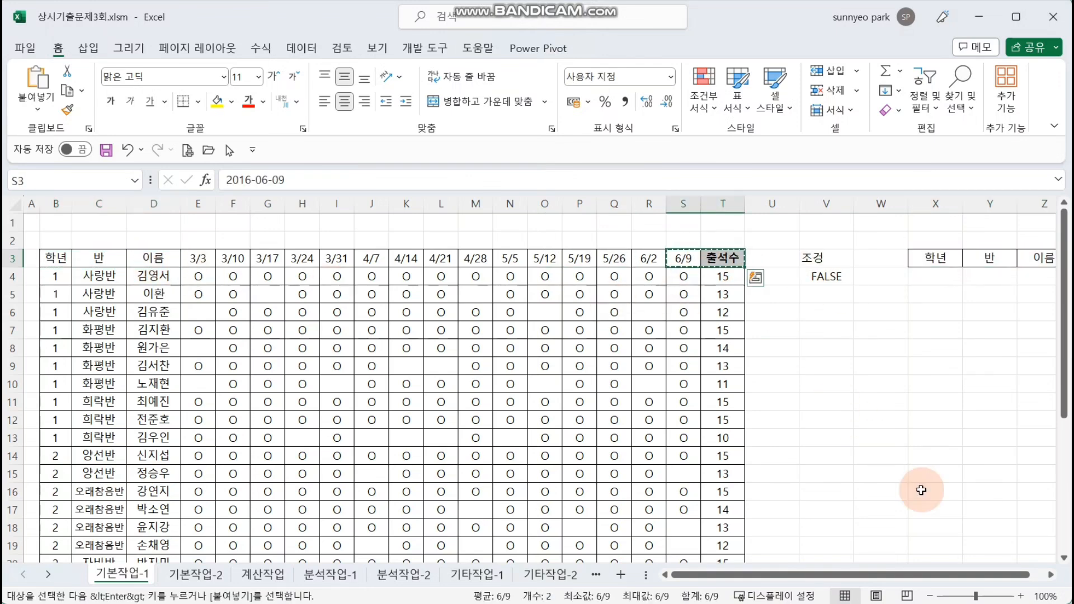
{"action": "left_click", "coordinate": [1052, 575]}
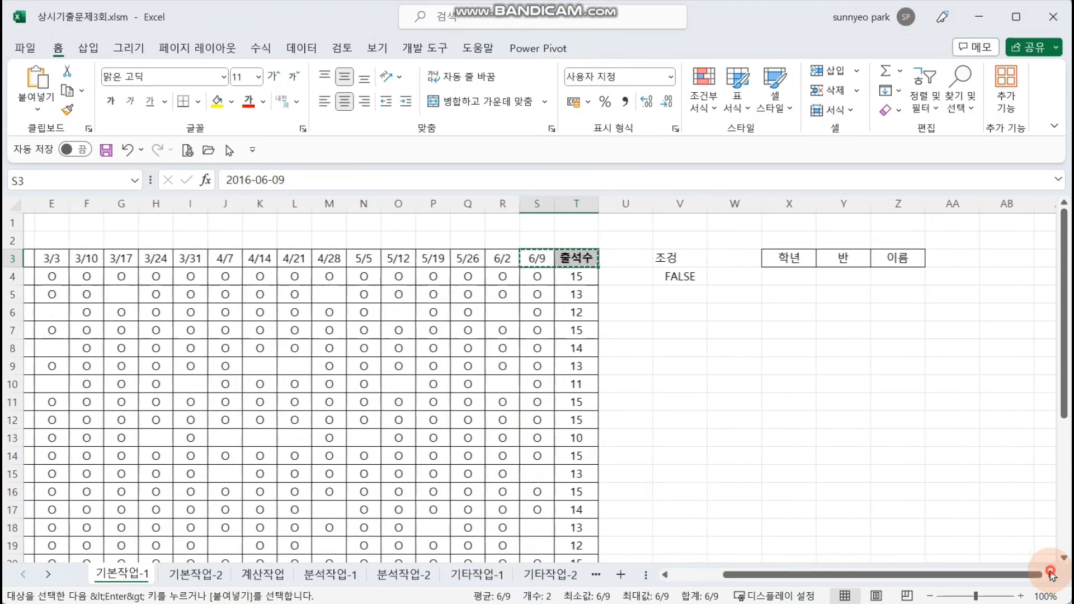
{"action": "left_click", "coordinate": [899, 261]}
{"action": "key", "text": "ctrl+v"}
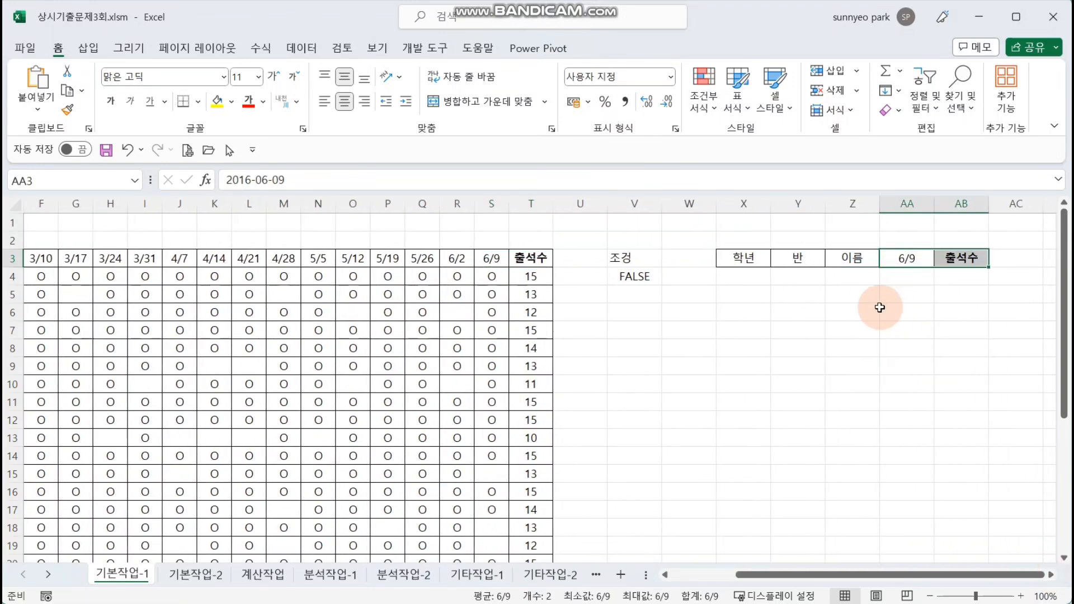
{"action": "left_click", "coordinate": [753, 314]}
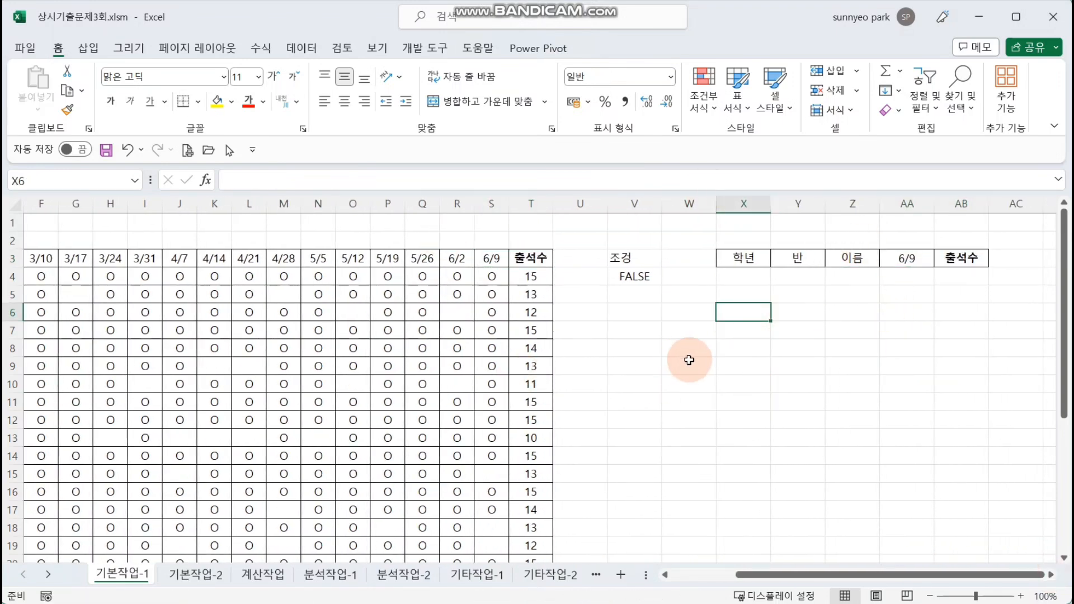
Start an advanced filter on the attendance table B3:T31 and choose to copy the results to another location
{"action": "left_click", "coordinate": [283, 383]}
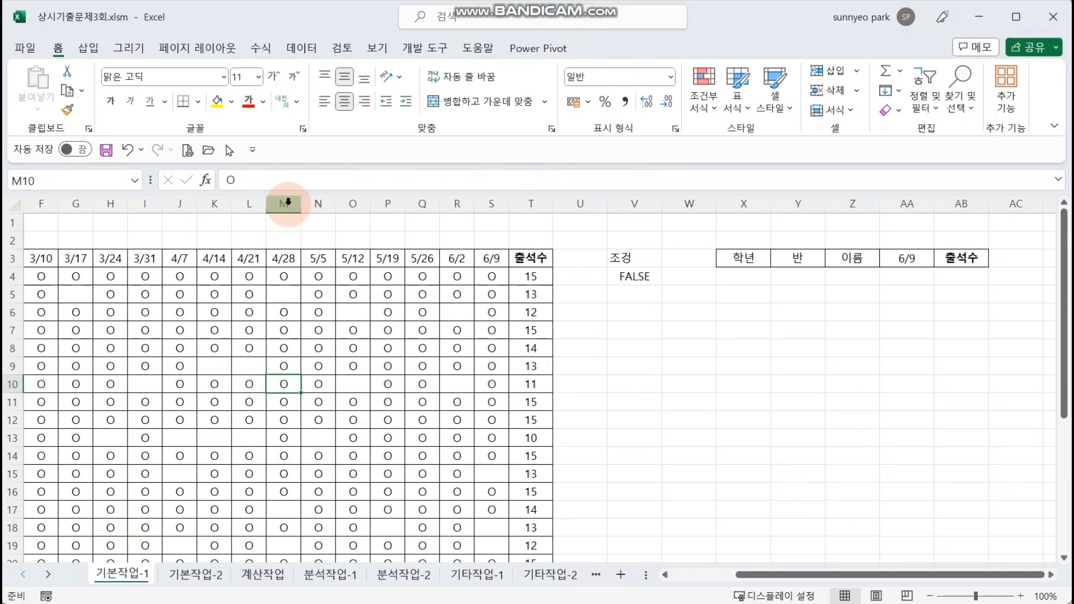
{"action": "left_click", "coordinate": [302, 49]}
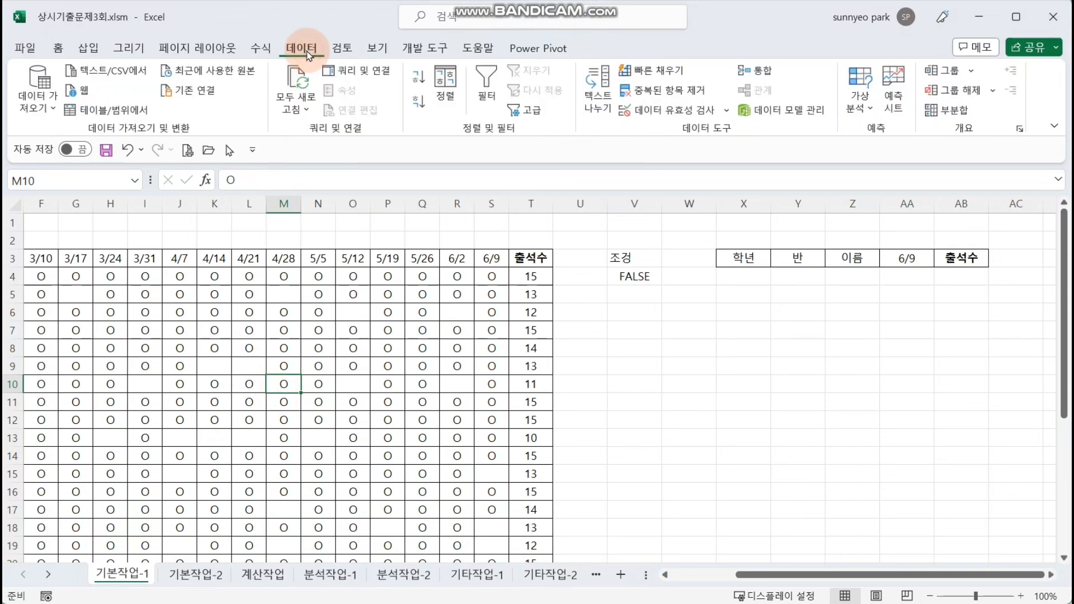
{"action": "left_click", "coordinate": [528, 109]}
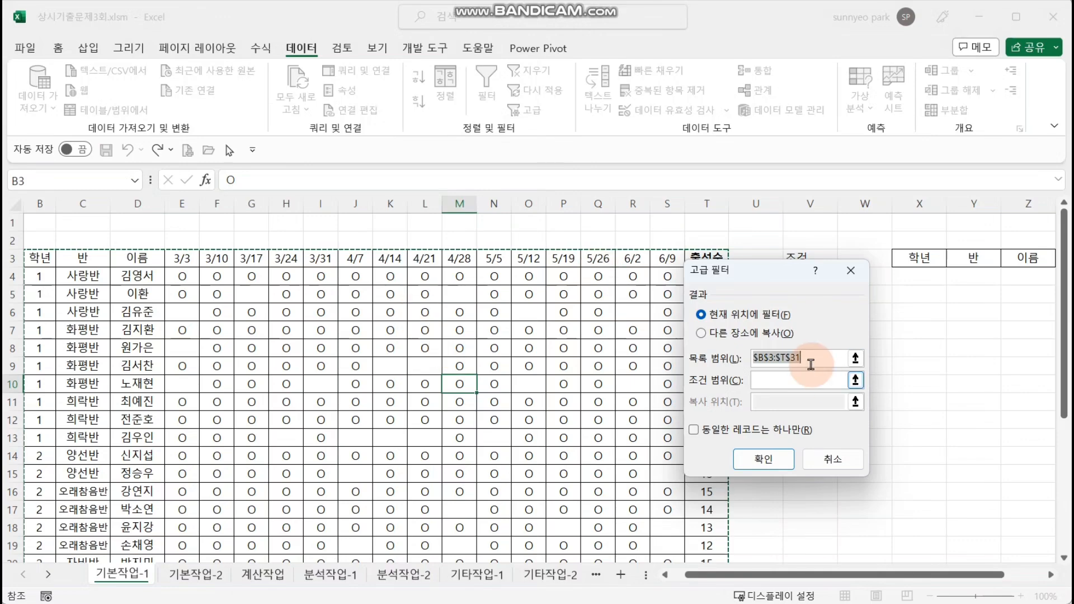
{"action": "left_click_drag", "start_coordinate": [769, 271], "coordinate": [799, 335]}
{"action": "left_click", "coordinate": [1050, 576]}
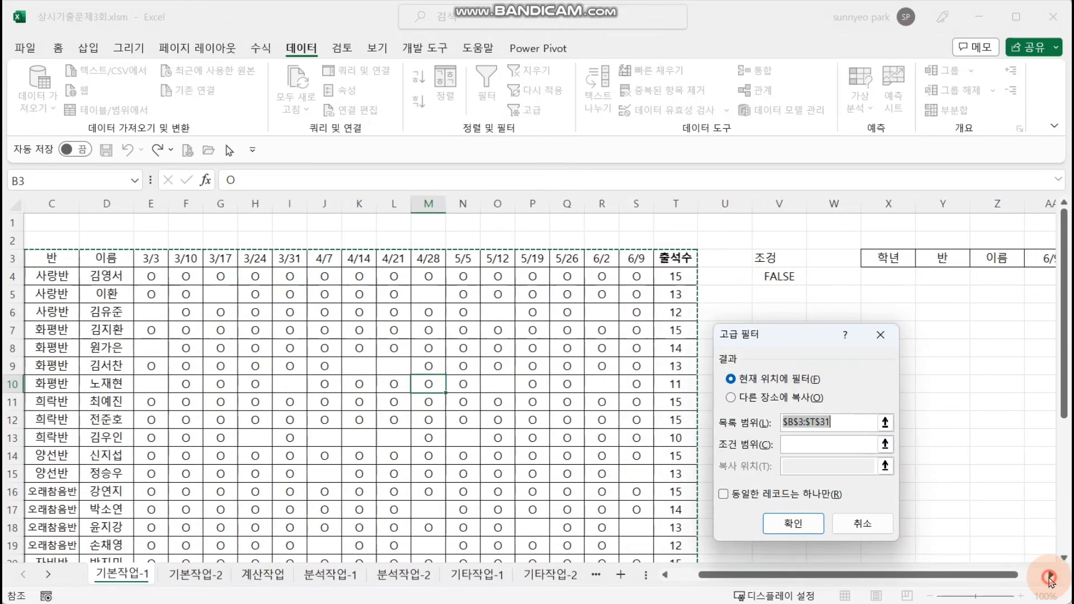
{"action": "left_click_drag", "start_coordinate": [772, 349], "coordinate": [695, 351]}
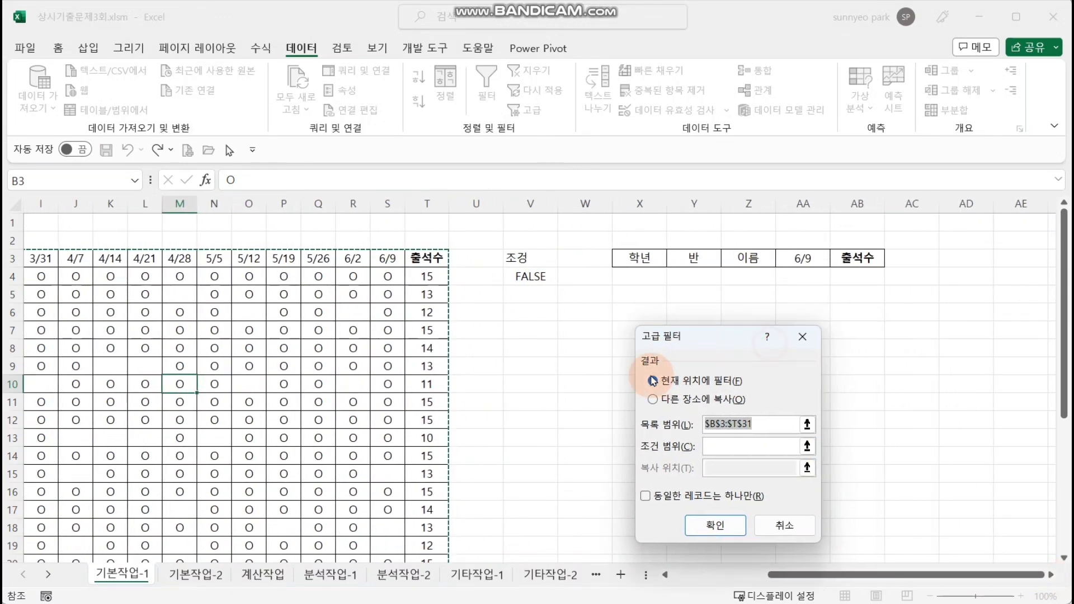
{"action": "left_click", "coordinate": [693, 400]}
Set the criteria range to V3:V4 and the copy destination to the headings X3:AB3, and run the advanced filter
{"action": "left_click", "coordinate": [736, 446]}
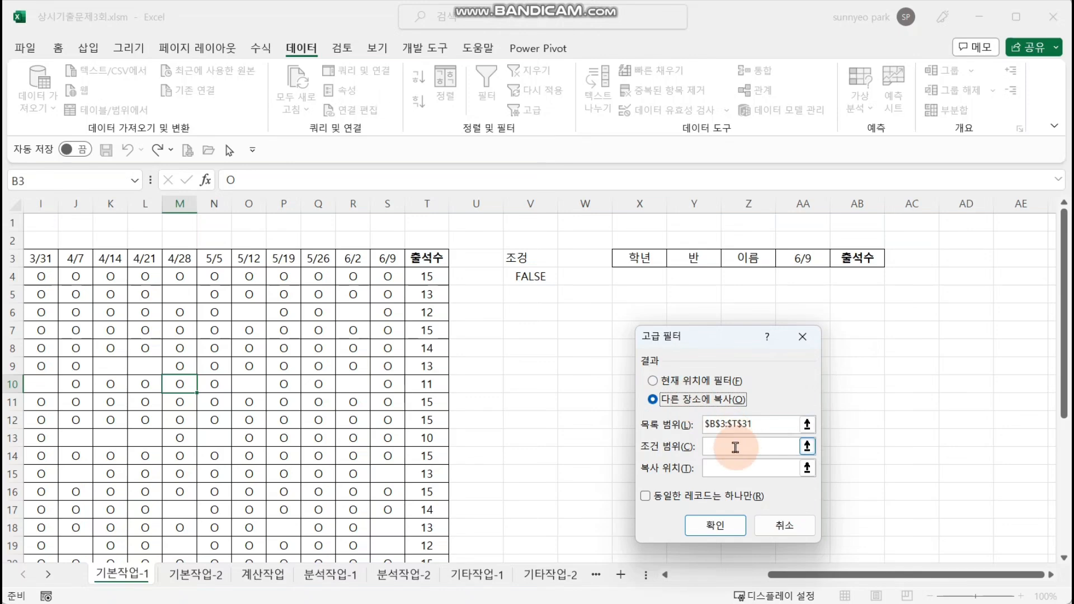
{"action": "left_click_drag", "start_coordinate": [515, 259], "coordinate": [531, 275]}
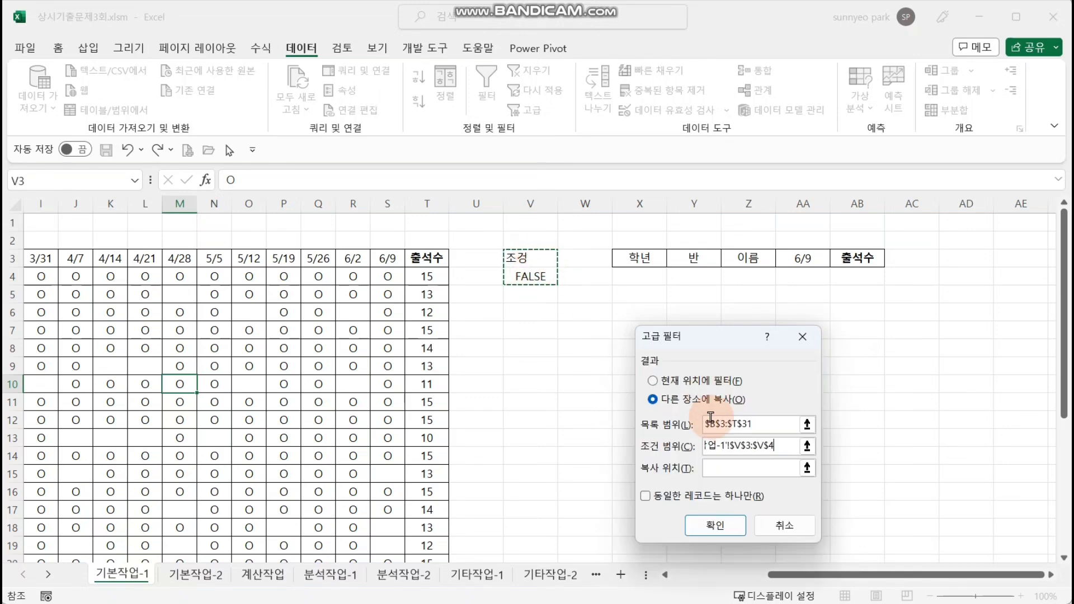
{"action": "left_click", "coordinate": [713, 469]}
{"action": "left_click_drag", "start_coordinate": [636, 258], "coordinate": [834, 259]}
{"action": "key", "text": "Return"}
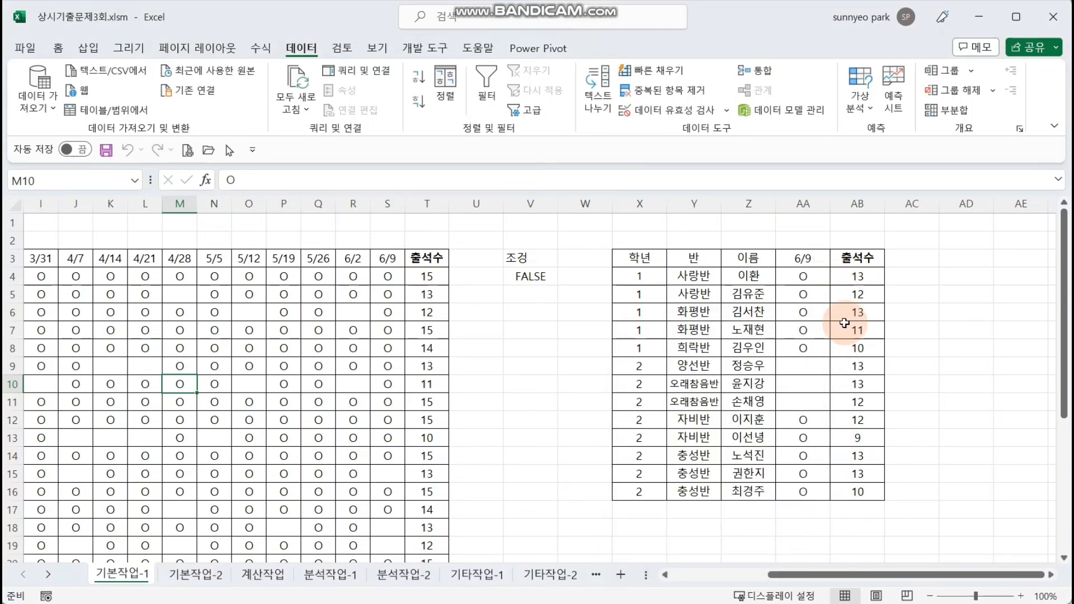
{"action": "left_click_drag", "start_coordinate": [883, 318], "coordinate": [884, 495]}
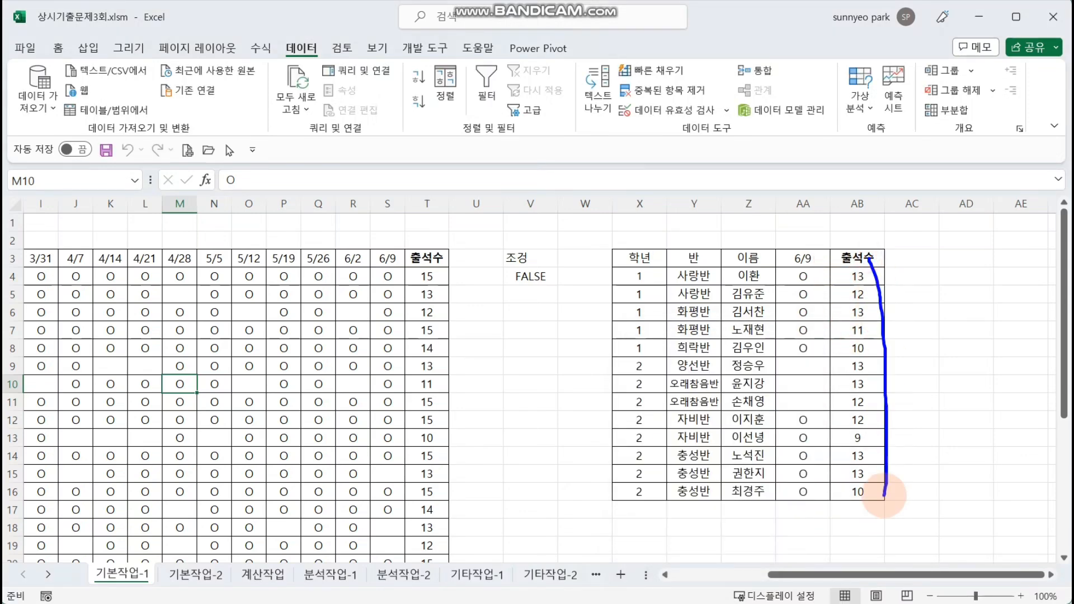
{"action": "left_click_drag", "start_coordinate": [788, 375], "coordinate": [811, 360]}
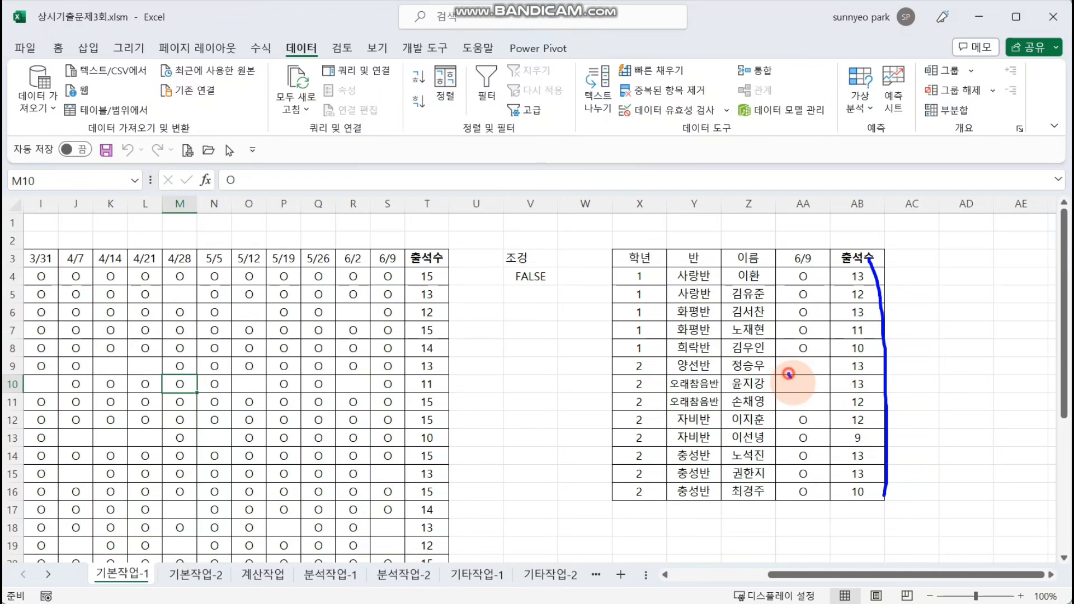
Minimize the 상시기출문제3회.xlsm workbook and switch to 상시기출문제4회.xlsm
{"action": "mouse_move", "coordinate": [787, 323]}
{"action": "left_mouse_down"}
{"action": "mouse_move", "coordinate": [794, 335]}
{"action": "mouse_move", "coordinate": [811, 313]}
{"action": "left_mouse_up"}
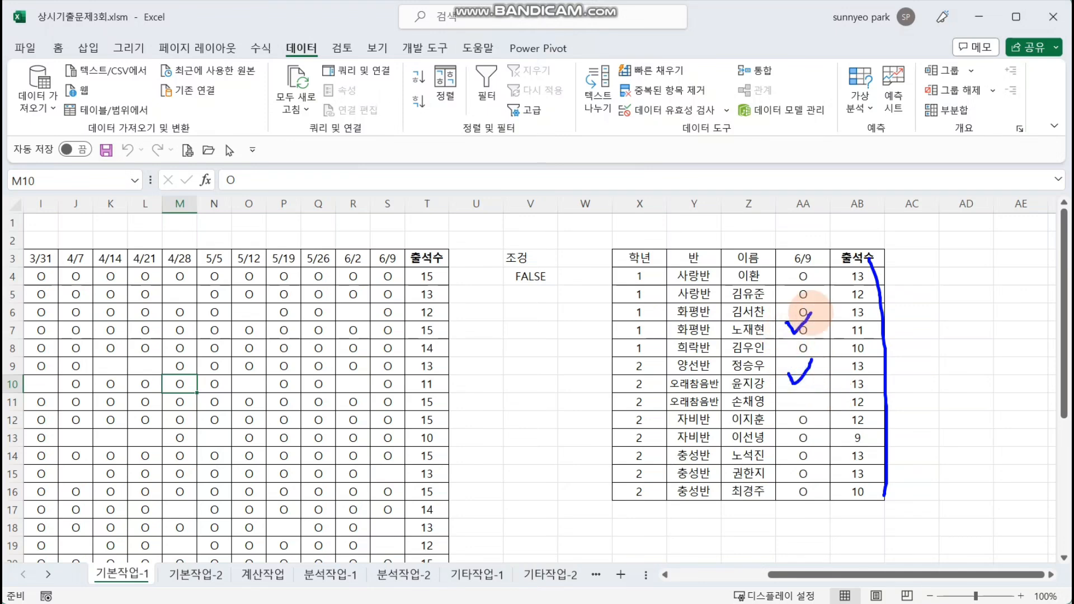
{"action": "key", "text": "Escape"}
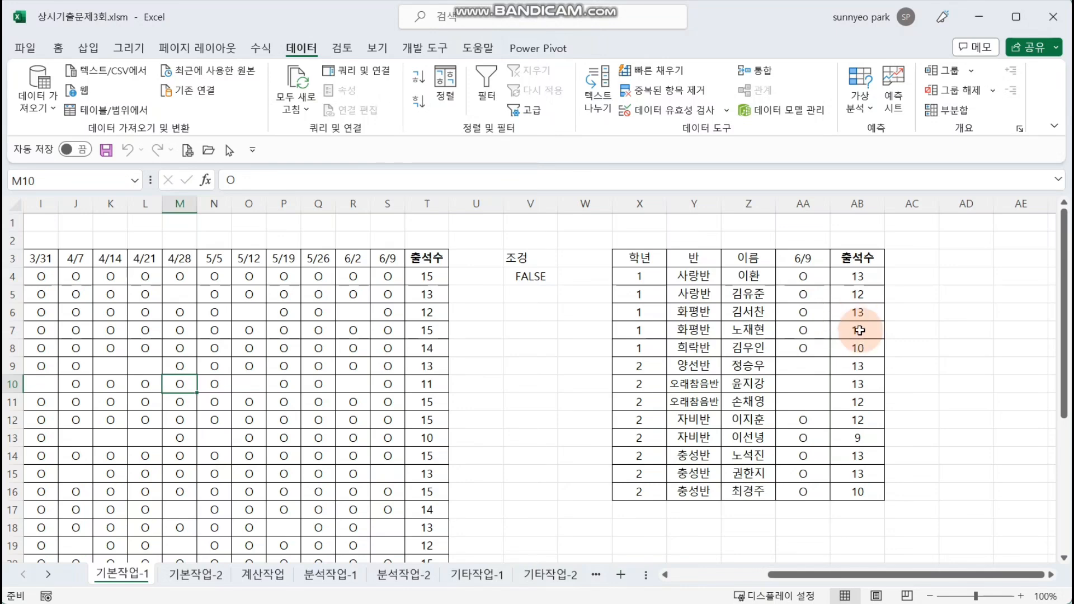
{"action": "left_click", "coordinate": [580, 330]}
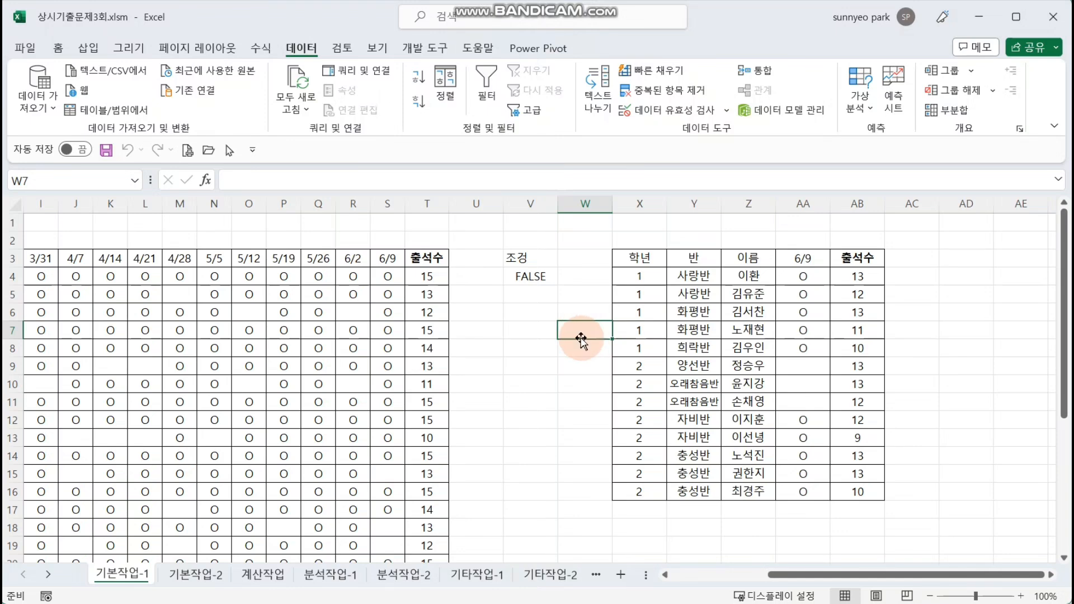
{"action": "left_click", "coordinate": [978, 16]}
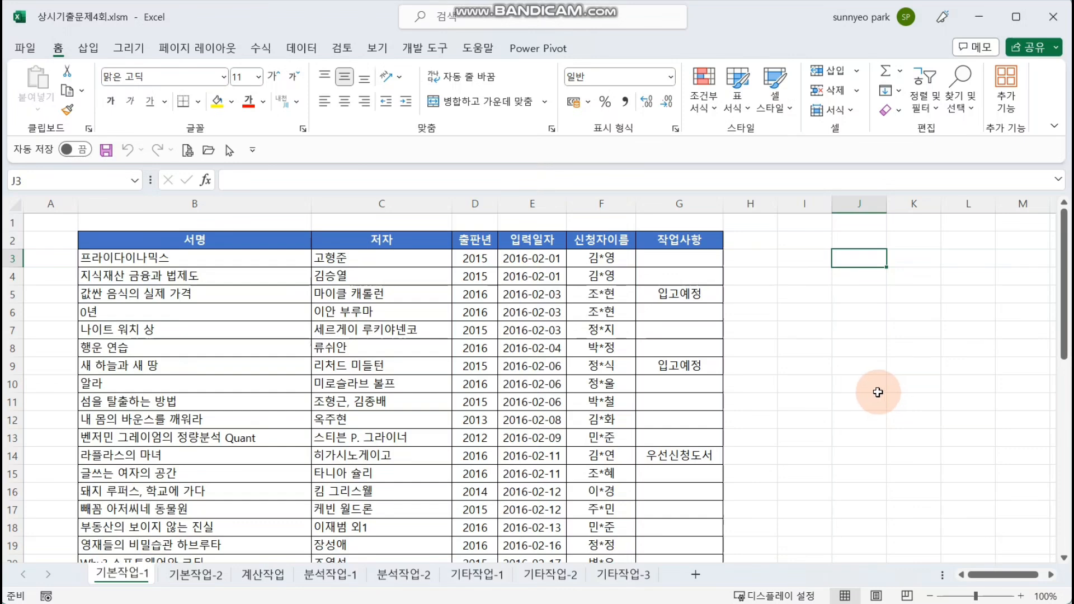
{"action": "left_click_drag", "start_coordinate": [679, 259], "coordinate": [678, 500]}
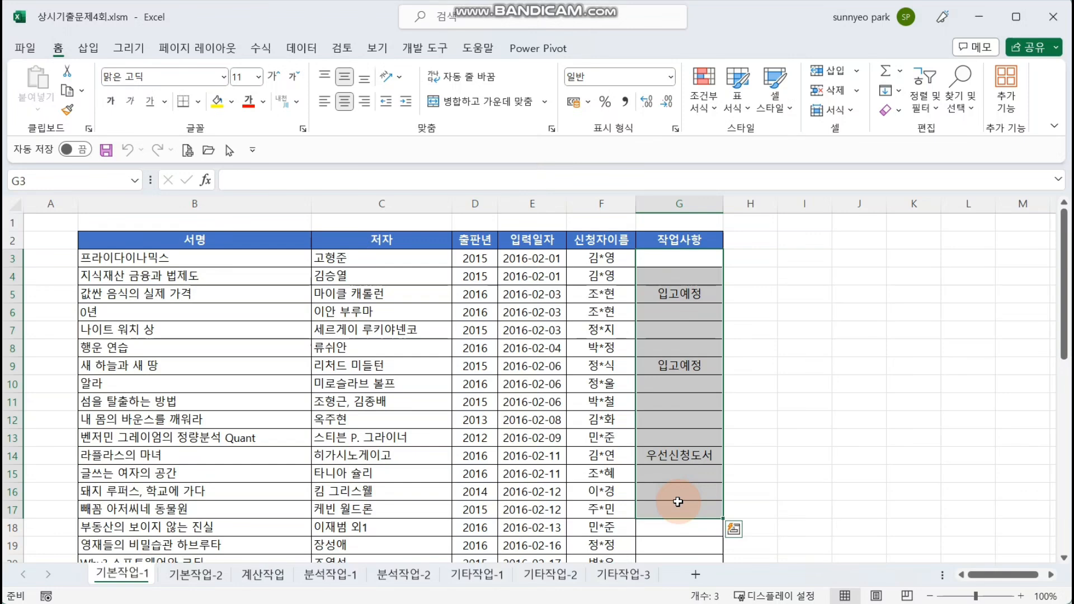
{"action": "left_click", "coordinate": [792, 420]}
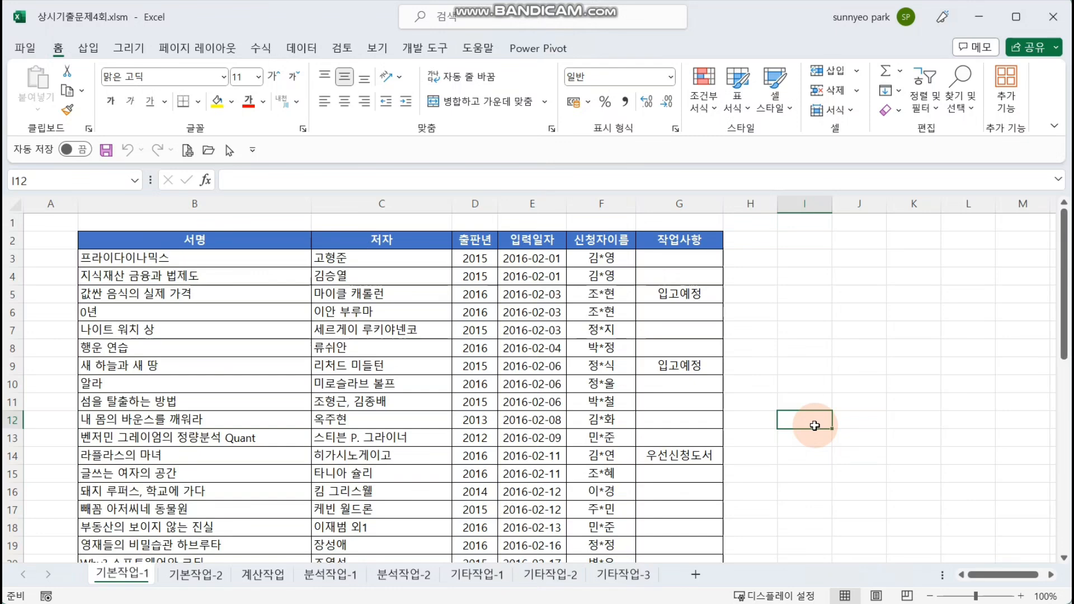
{"action": "left_click_drag", "start_coordinate": [808, 240], "coordinate": [808, 264]}
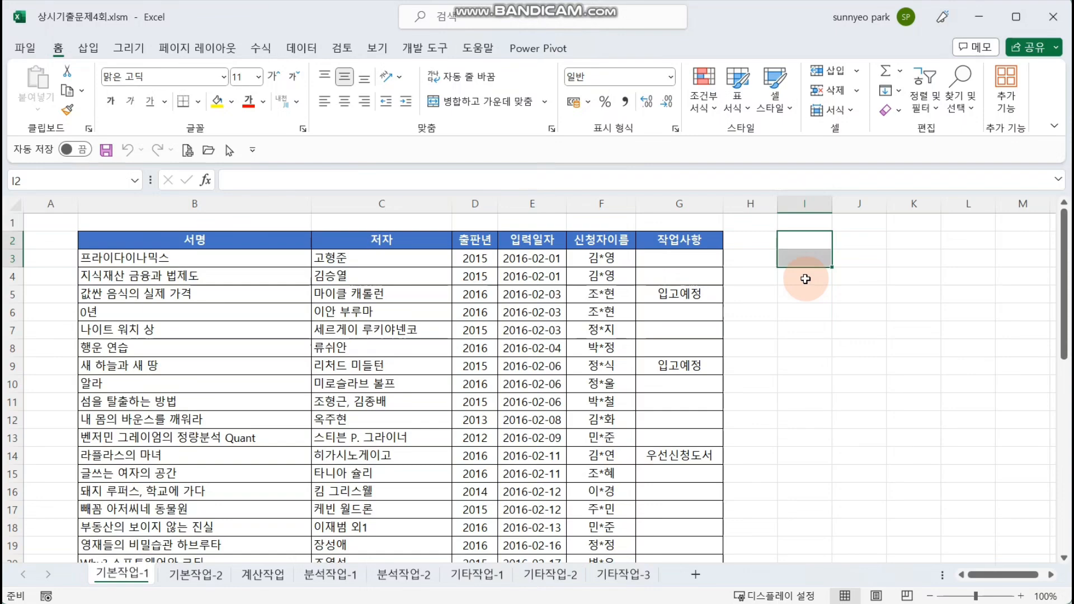
{"action": "left_click", "coordinate": [806, 279]}
{"action": "scroll", "coordinate": [780, 324], "scroll_direction": "down", "scroll_amount": 3}
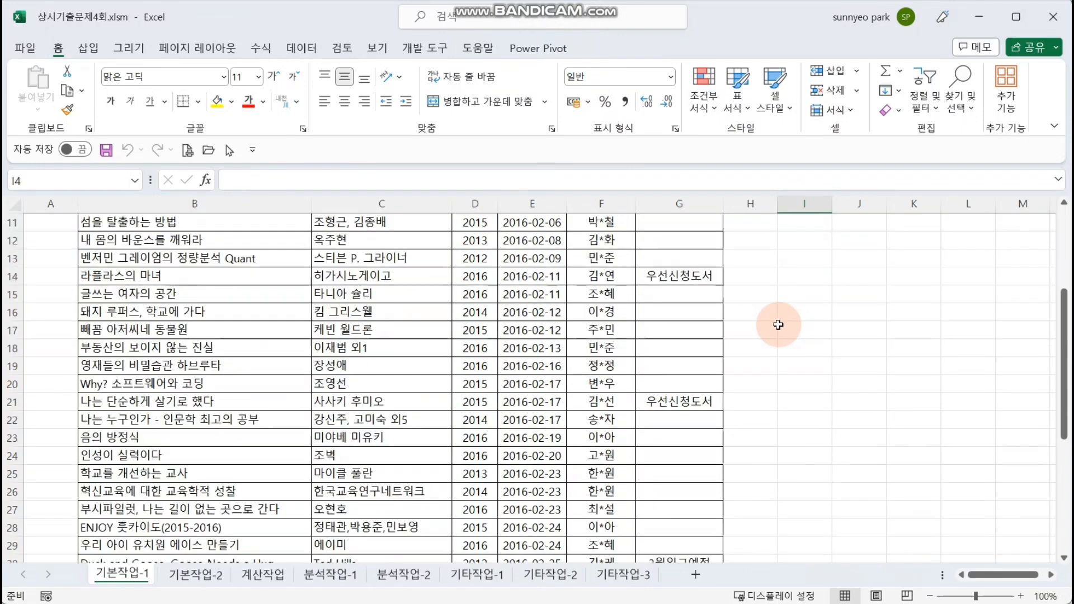
{"action": "scroll", "coordinate": [778, 324], "scroll_direction": "down", "scroll_amount": 12}
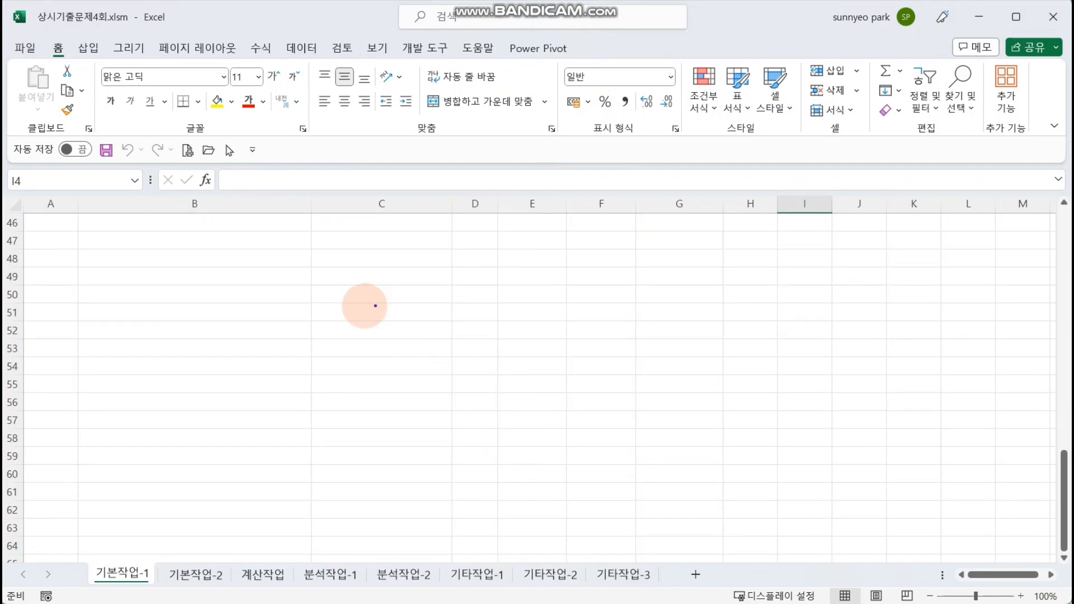
{"action": "mouse_move", "coordinate": [284, 316]}
{"action": "left_mouse_down"}
{"action": "mouse_move", "coordinate": [371, 314]}
{"action": "mouse_move", "coordinate": [374, 302]}
{"action": "left_mouse_up"}
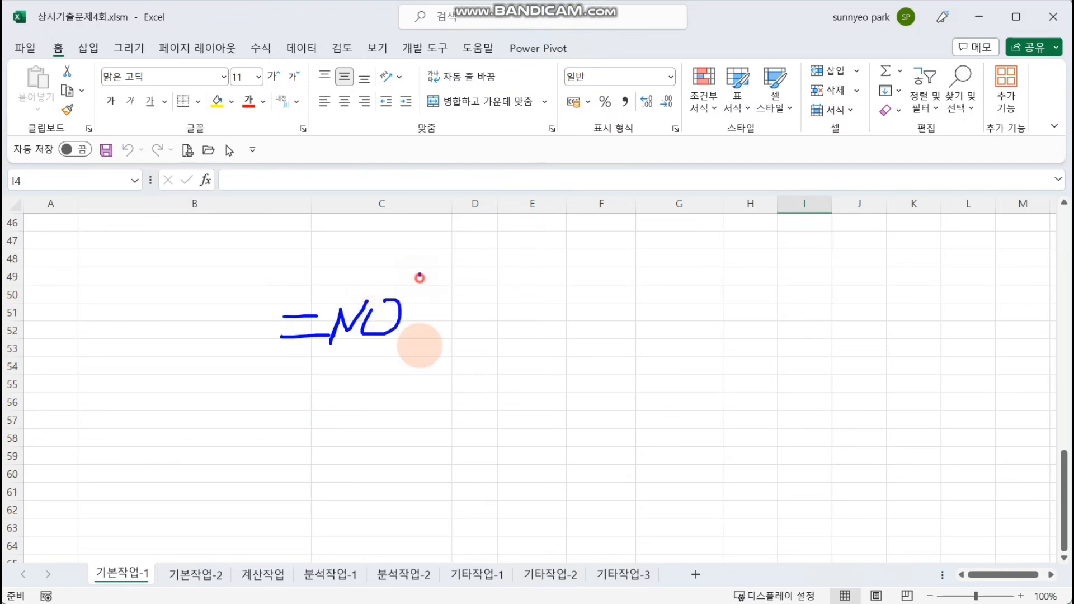
{"action": "left_click_drag", "start_coordinate": [420, 275], "coordinate": [439, 334]}
{"action": "left_click_drag", "start_coordinate": [394, 288], "coordinate": [449, 287]}
{"action": "left_click_drag", "start_coordinate": [494, 257], "coordinate": [493, 338]}
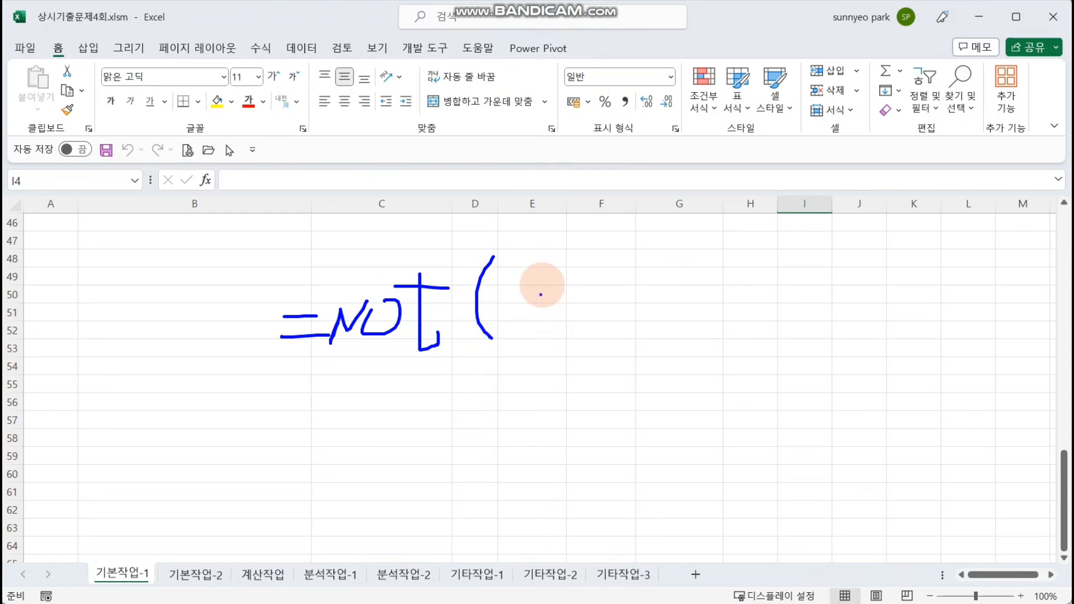
{"action": "mouse_move", "coordinate": [528, 265]}
{"action": "left_mouse_down"}
{"action": "mouse_move", "coordinate": [528, 290]}
{"action": "mouse_move", "coordinate": [551, 305]}
{"action": "mouse_move", "coordinate": [582, 317]}
{"action": "mouse_move", "coordinate": [592, 292]}
{"action": "mouse_move", "coordinate": [604, 352]}
{"action": "left_mouse_up"}
{"action": "left_click_drag", "start_coordinate": [659, 307], "coordinate": [721, 302]}
{"action": "left_click_drag", "start_coordinate": [699, 296], "coordinate": [700, 333]}
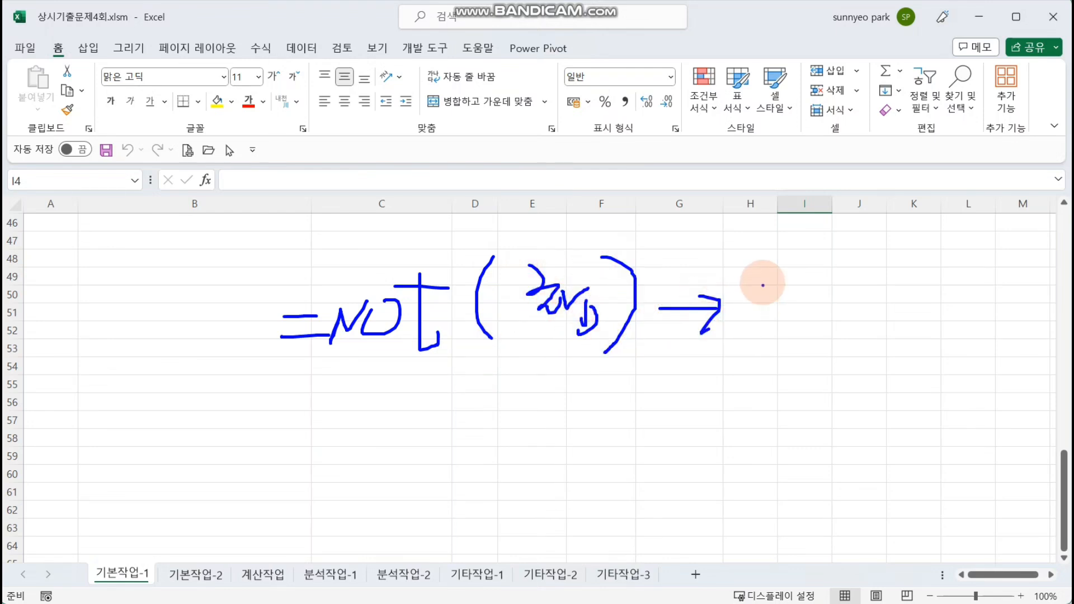
{"action": "left_click_drag", "start_coordinate": [751, 285], "coordinate": [771, 308]}
{"action": "mouse_move", "coordinate": [816, 280]}
{"action": "left_mouse_down"}
{"action": "mouse_move", "coordinate": [818, 323]}
{"action": "mouse_move", "coordinate": [856, 294]}
{"action": "mouse_move", "coordinate": [848, 336]}
{"action": "mouse_move", "coordinate": [893, 339]}
{"action": "left_mouse_up"}
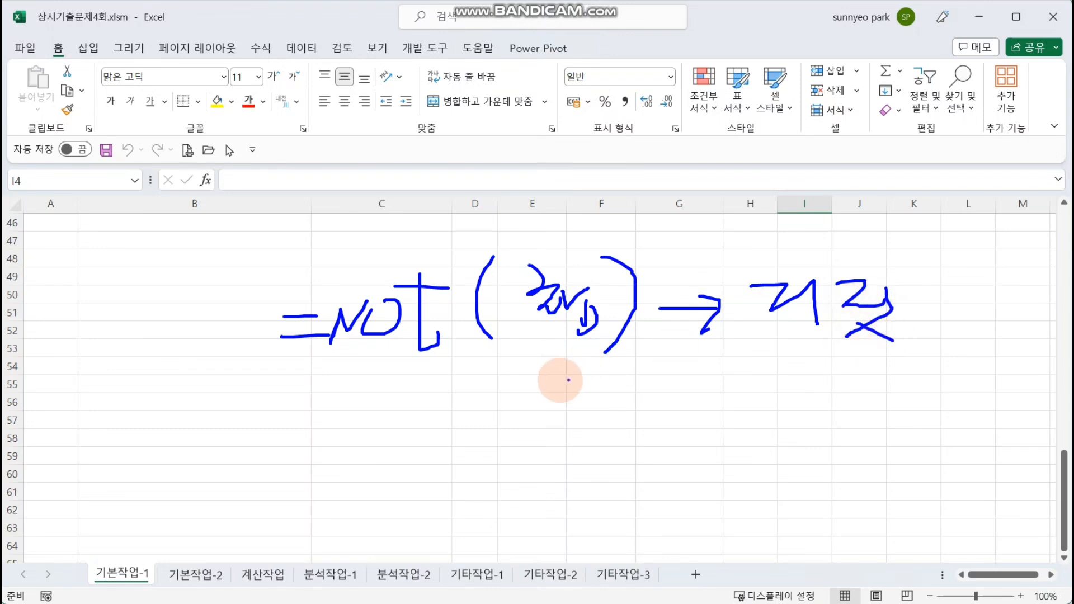
{"action": "mouse_move", "coordinate": [508, 365]}
{"action": "left_mouse_down"}
{"action": "mouse_move", "coordinate": [516, 403]}
{"action": "mouse_move", "coordinate": [548, 382]}
{"action": "left_mouse_up"}
{"action": "left_click_drag", "start_coordinate": [549, 372], "coordinate": [549, 405]}
{"action": "left_click_drag", "start_coordinate": [568, 395], "coordinate": [592, 393]}
{"action": "mouse_move", "coordinate": [600, 378]}
{"action": "left_mouse_down"}
{"action": "mouse_move", "coordinate": [570, 428]}
{"action": "mouse_move", "coordinate": [710, 397]}
{"action": "left_mouse_up"}
{"action": "left_click_drag", "start_coordinate": [680, 386], "coordinate": [693, 425]}
{"action": "left_click_drag", "start_coordinate": [780, 366], "coordinate": [803, 375]}
{"action": "left_click_drag", "start_coordinate": [797, 367], "coordinate": [776, 398]}
{"action": "left_click_drag", "start_coordinate": [794, 384], "coordinate": [813, 409]}
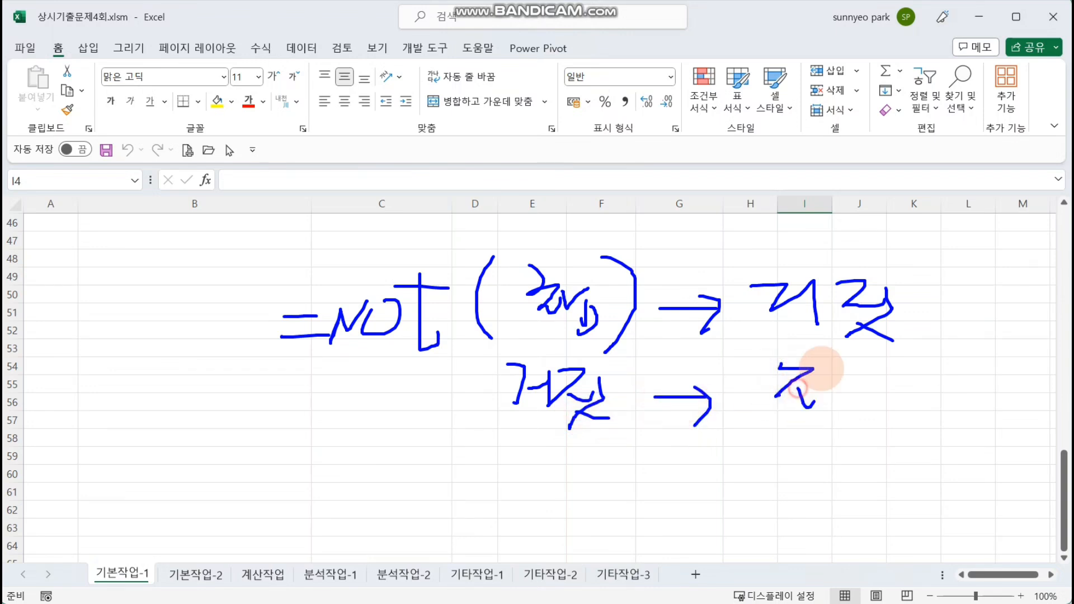
{"action": "mouse_move", "coordinate": [838, 375]}
{"action": "left_mouse_down"}
{"action": "mouse_move", "coordinate": [838, 412]}
{"action": "mouse_move", "coordinate": [870, 400]}
{"action": "left_mouse_up"}
{"action": "left_click_drag", "start_coordinate": [794, 346], "coordinate": [794, 358]}
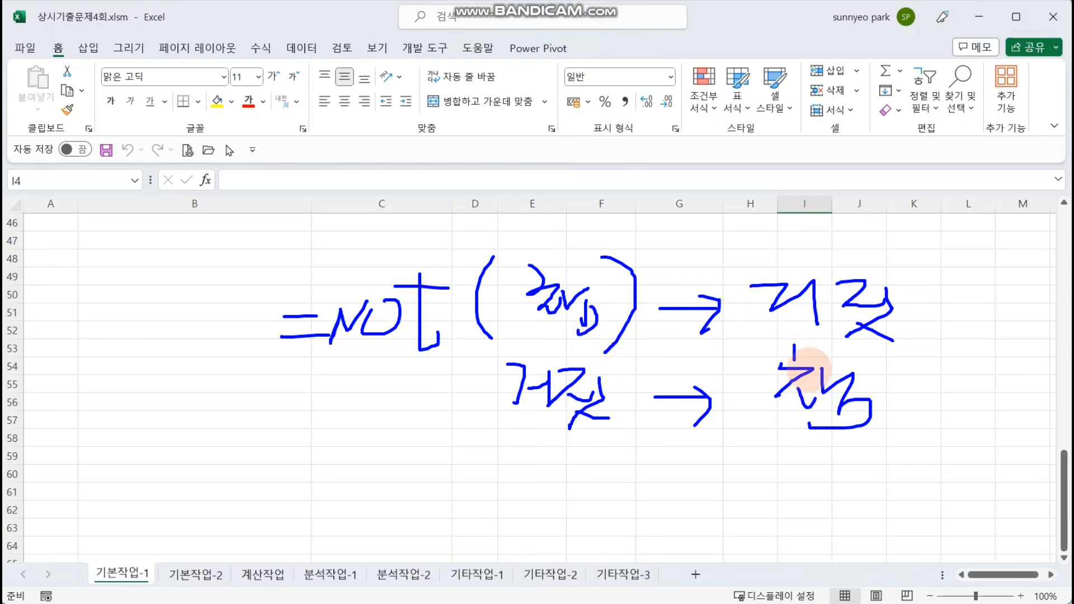
{"action": "key", "text": "Escape"}
{"action": "scroll", "coordinate": [803, 398], "scroll_direction": "up", "scroll_amount": 5}
{"action": "scroll", "coordinate": [803, 398], "scroll_direction": "up", "scroll_amount": 10}
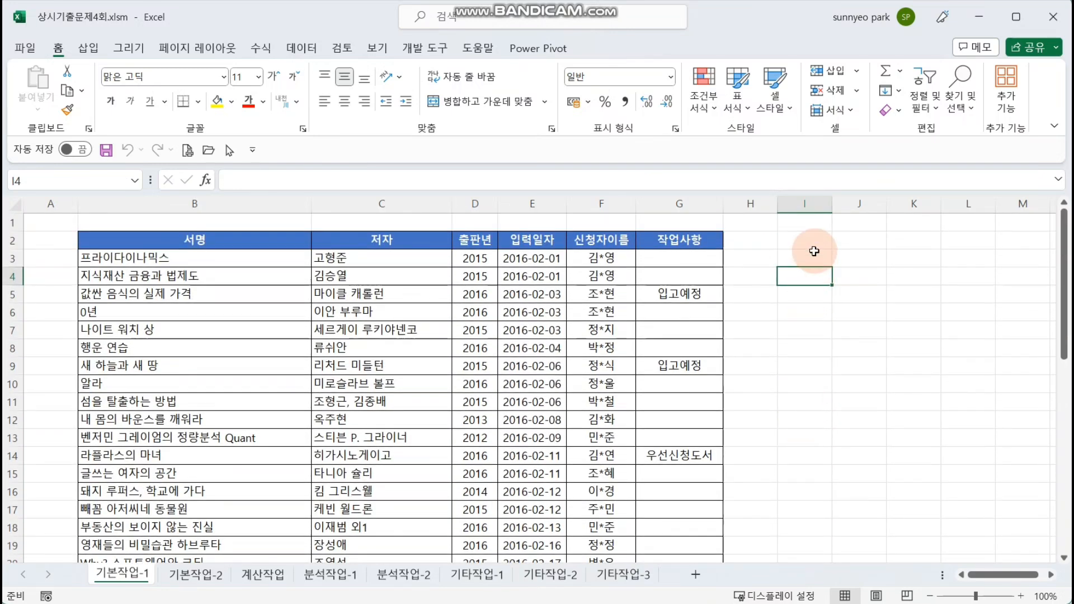
Enter 조건1 in cell I2 as the header of the criteria range beside the book table
{"action": "left_click_drag", "start_coordinate": [814, 242], "coordinate": [809, 250]}
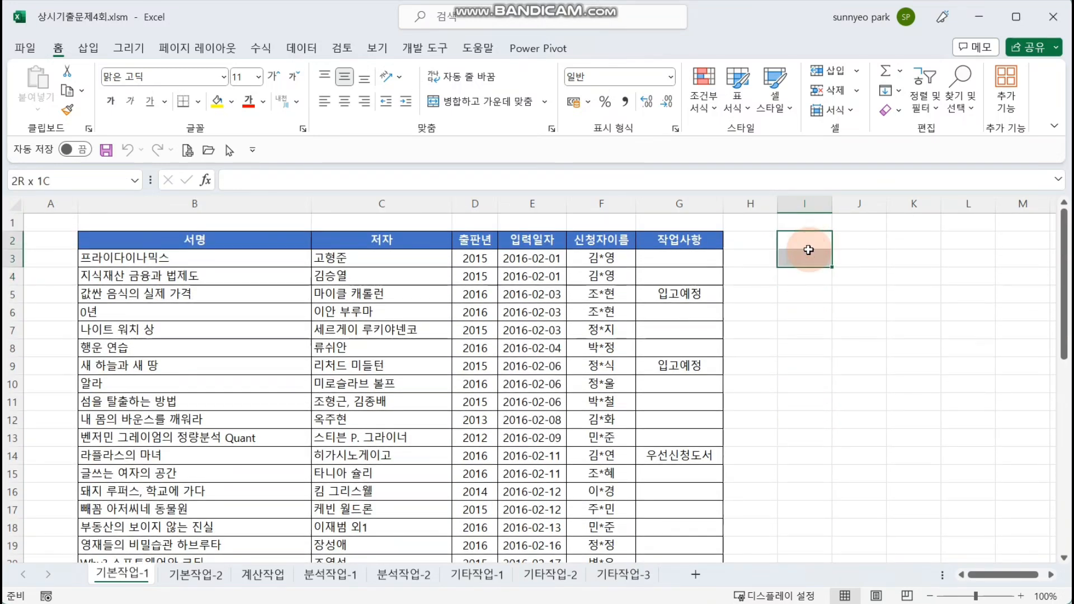
{"action": "type", "text": "조건"}
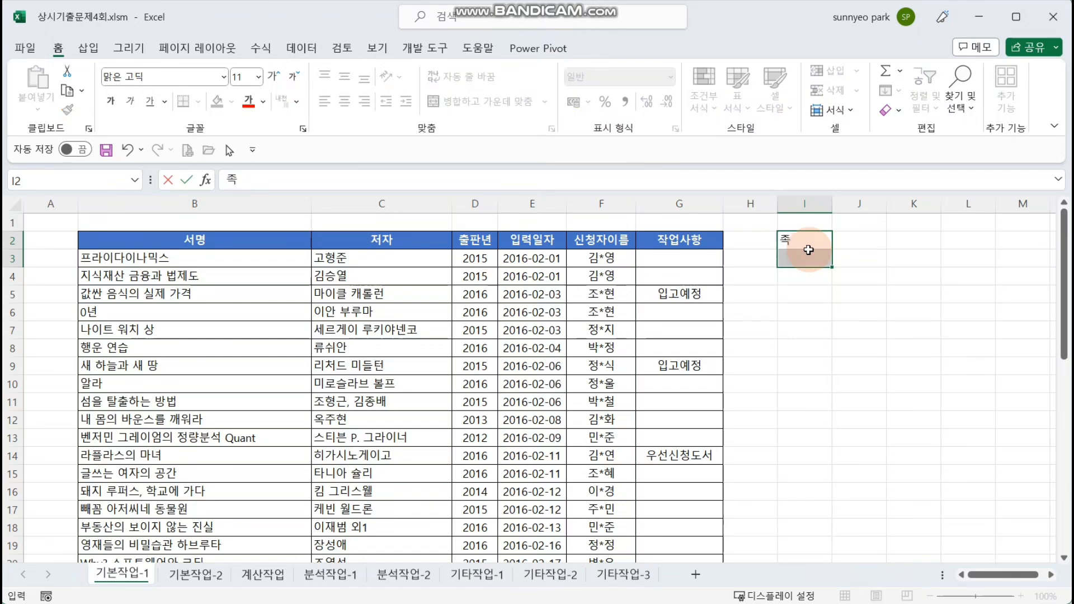
{"action": "type", "text": "1"}
{"action": "key", "text": "Return"}
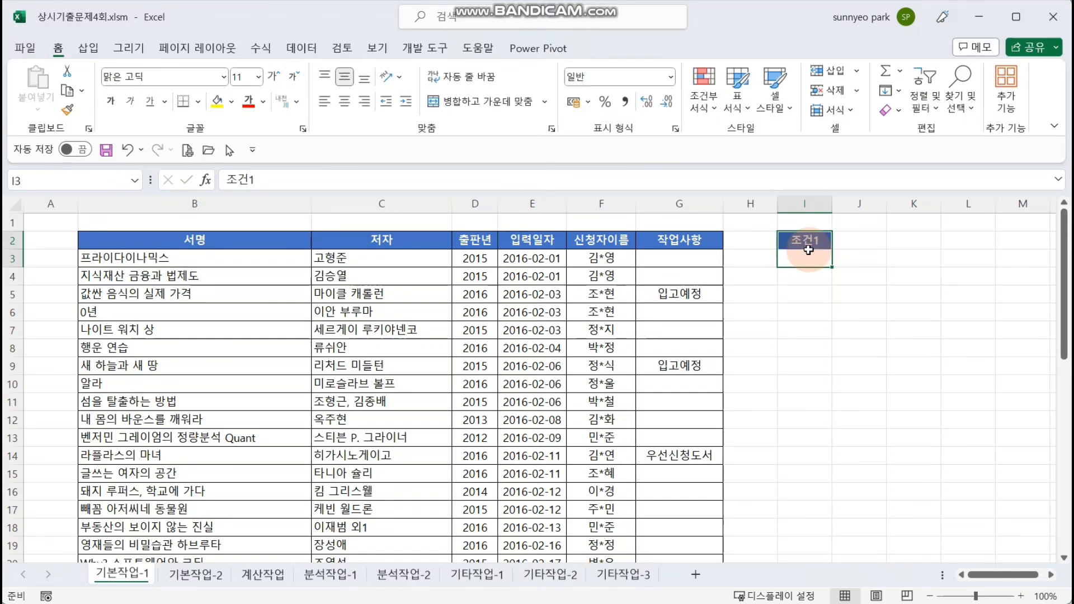
{"action": "left_click", "coordinate": [840, 274]}
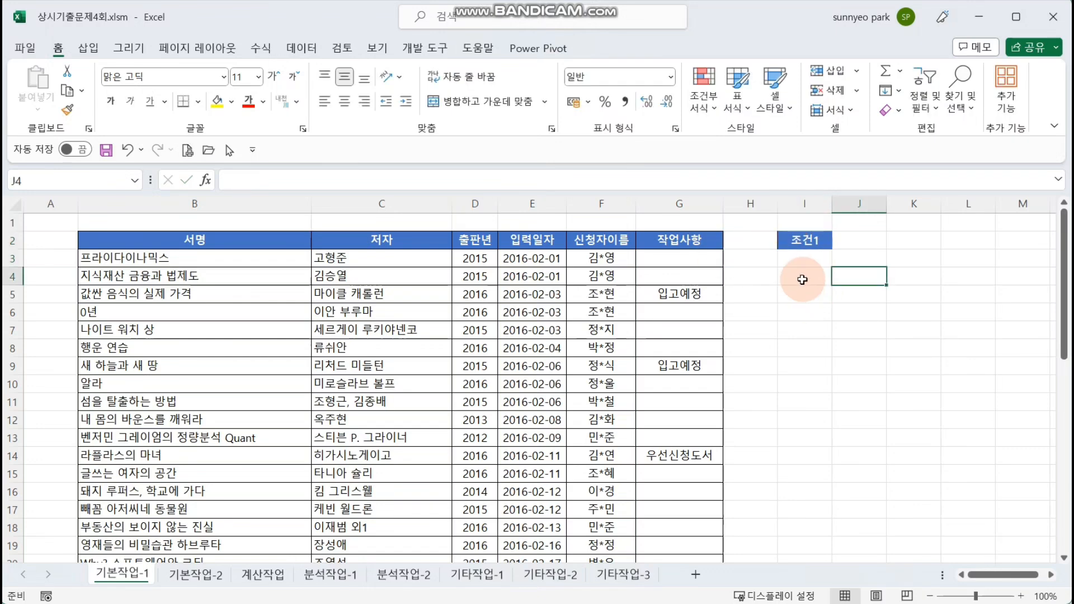
Start an AND formula in I3 with NOT(ISBLANK(G3)) as its first condition, so the 작업사항 cell must not be empty
{"action": "left_click", "coordinate": [814, 259]}
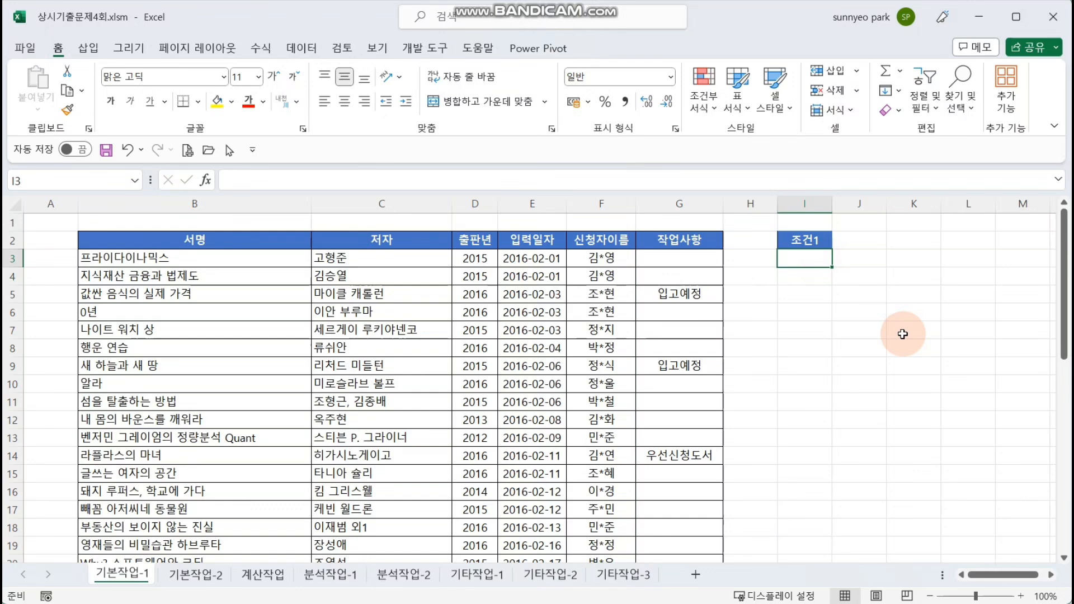
{"action": "type", "text": "="}
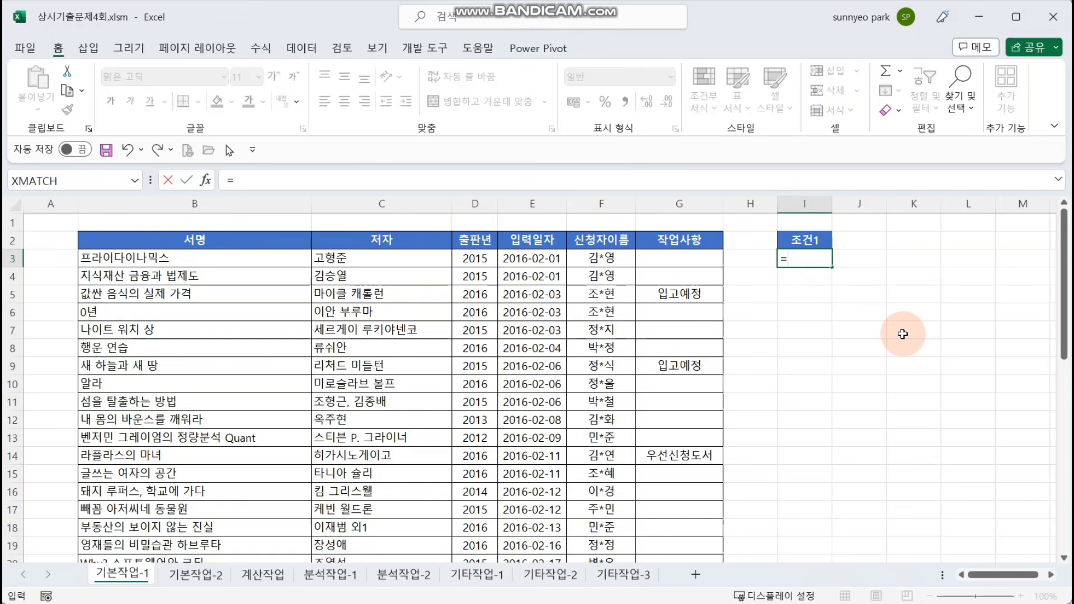
{"action": "type", "text": "and("}
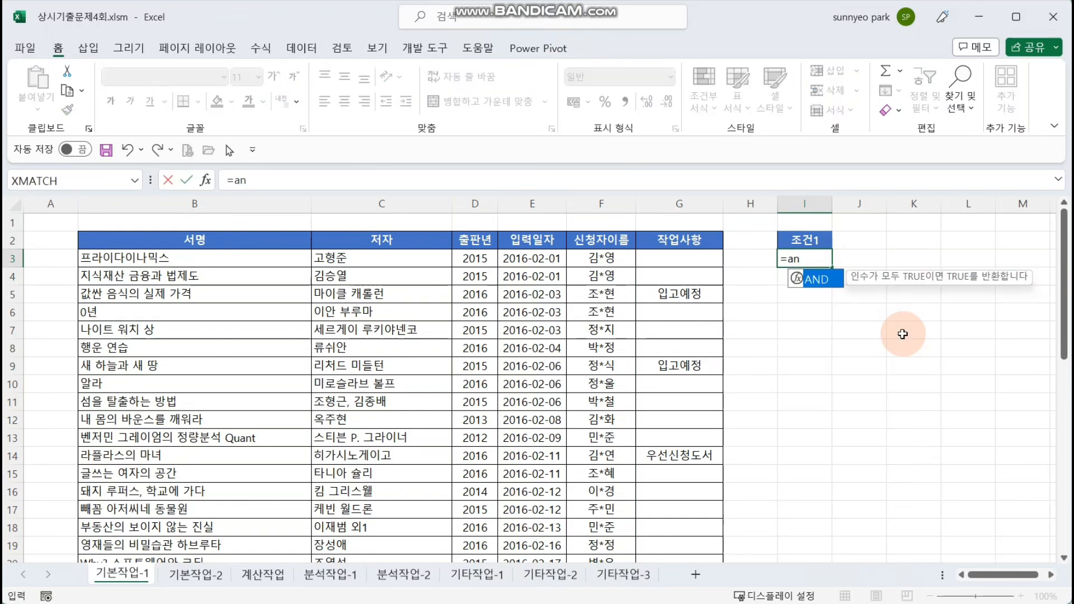
{"action": "left_click", "coordinate": [206, 180]}
{"action": "left_click_drag", "start_coordinate": [845, 302], "coordinate": [495, 200]}
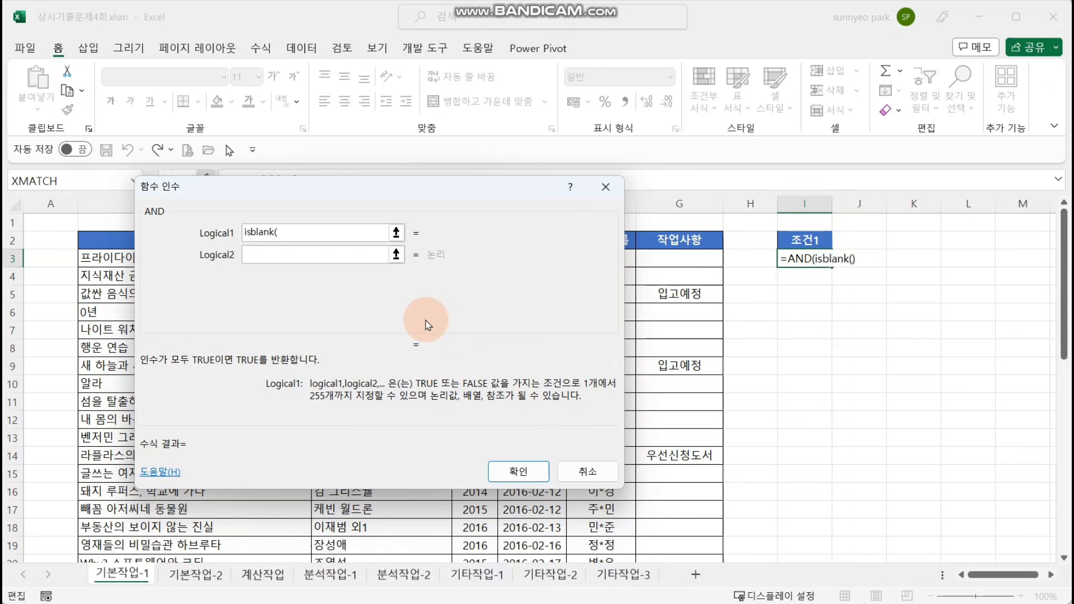
{"action": "left_click", "coordinate": [677, 257]}
{"action": "type", "text": ")"}
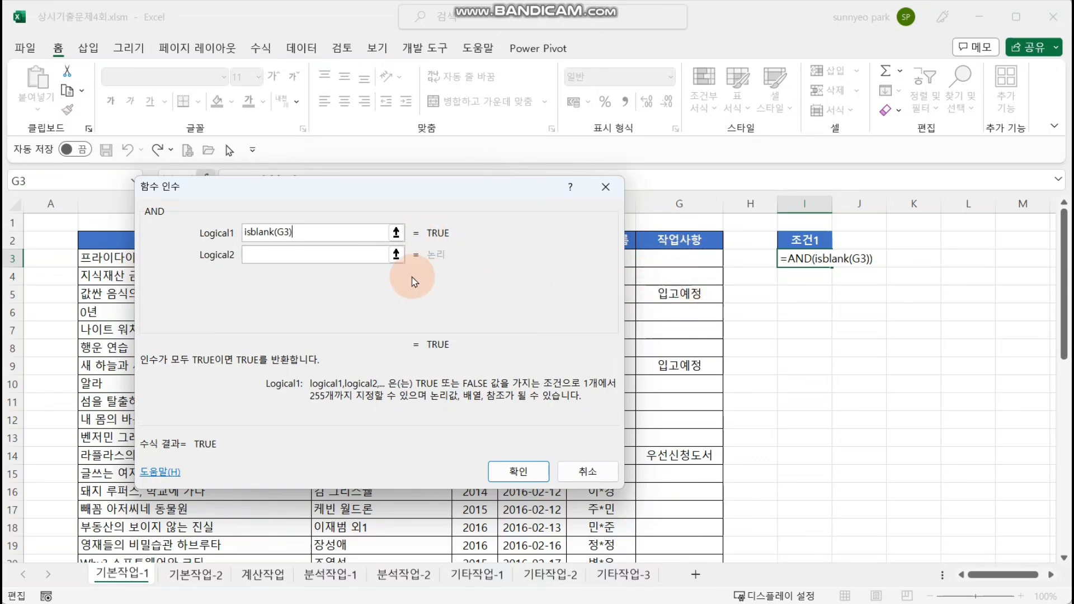
{"action": "left_click", "coordinate": [428, 259]}
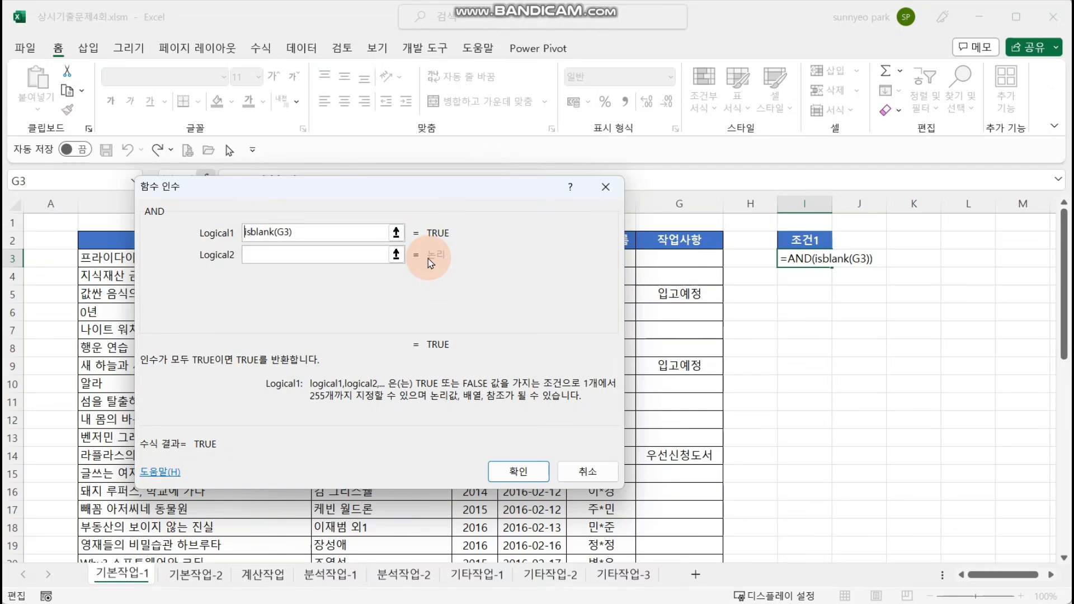
{"action": "type", "text": "not("}
{"action": "left_click", "coordinate": [354, 232]}
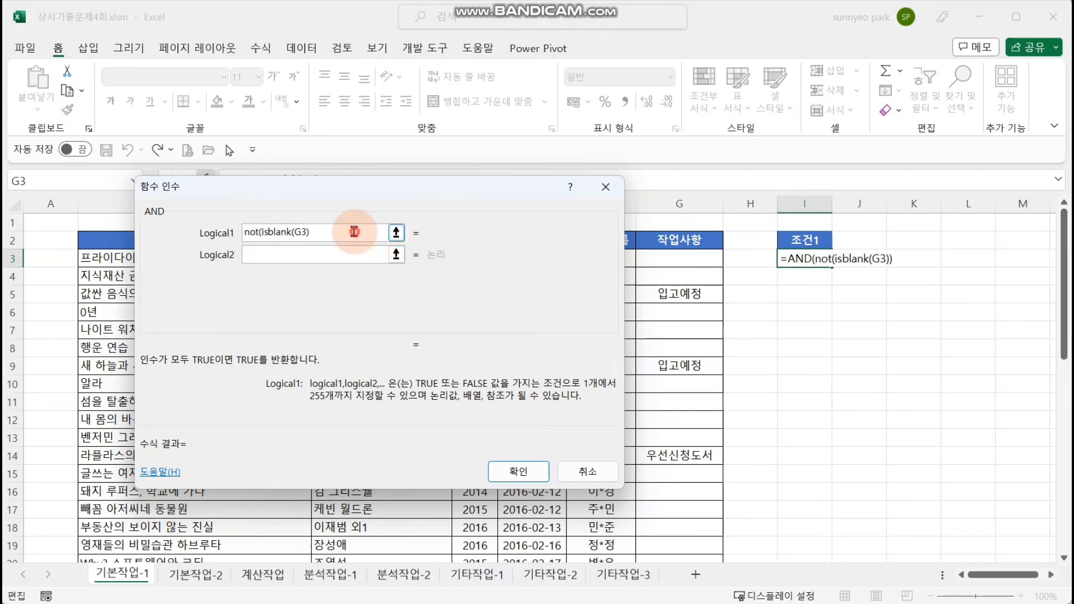
{"action": "type", "text": ")"}
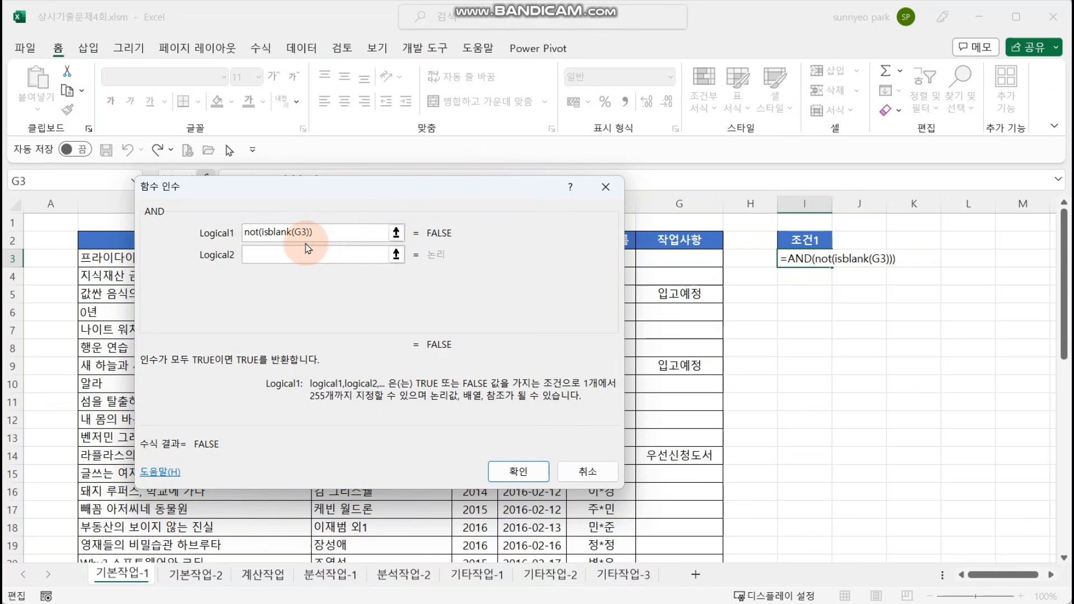
Add G3<>"품절도서" as the second condition of the AND formula in I3 and commit the formula
{"action": "left_click", "coordinate": [356, 256]}
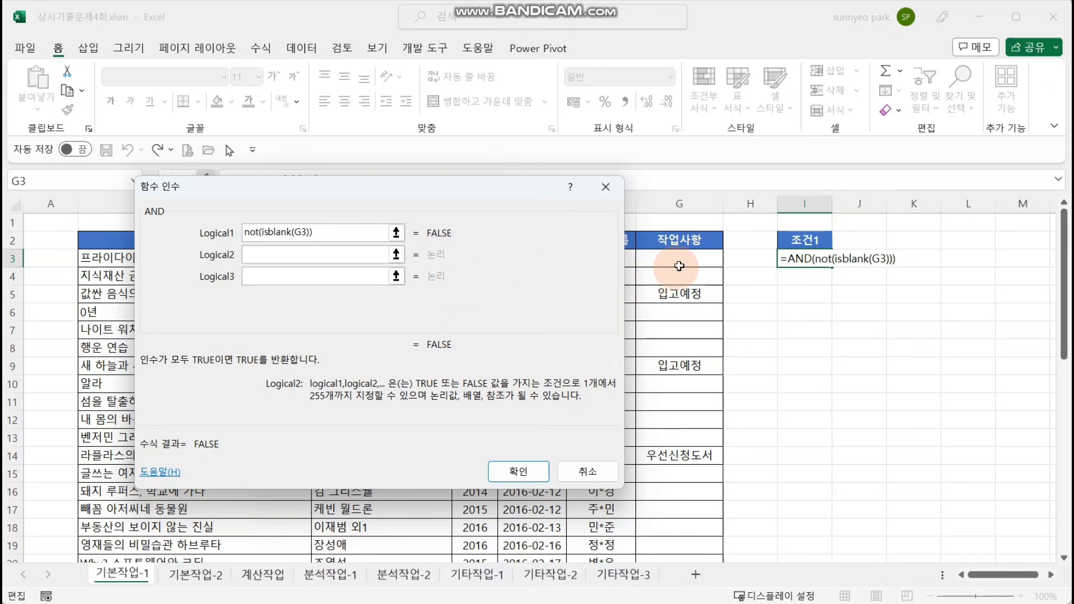
{"action": "left_click", "coordinate": [698, 258]}
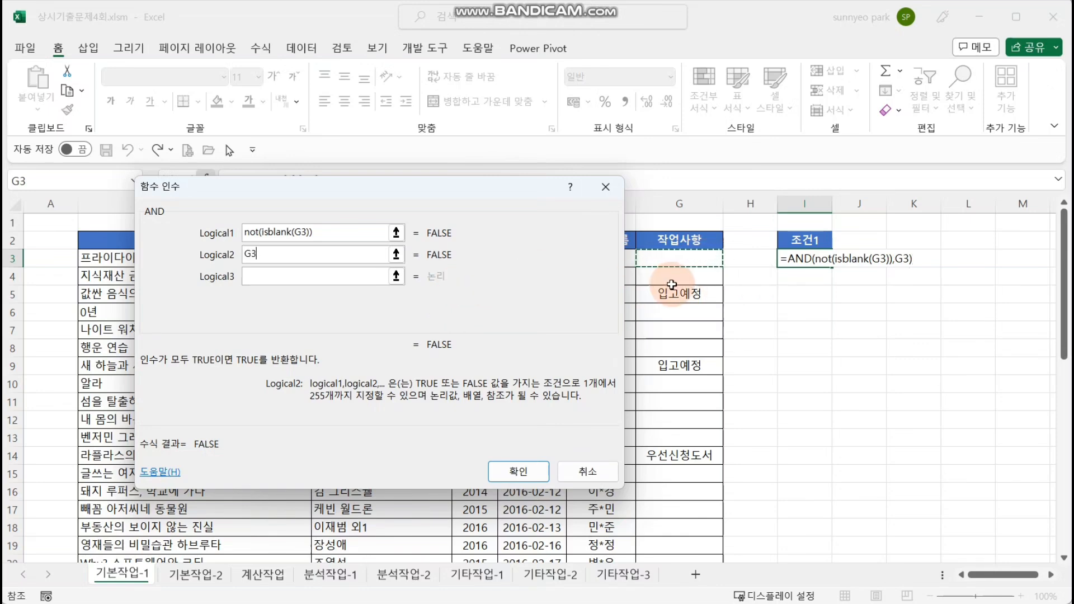
{"action": "type", "text": "<>\"품정도서"}
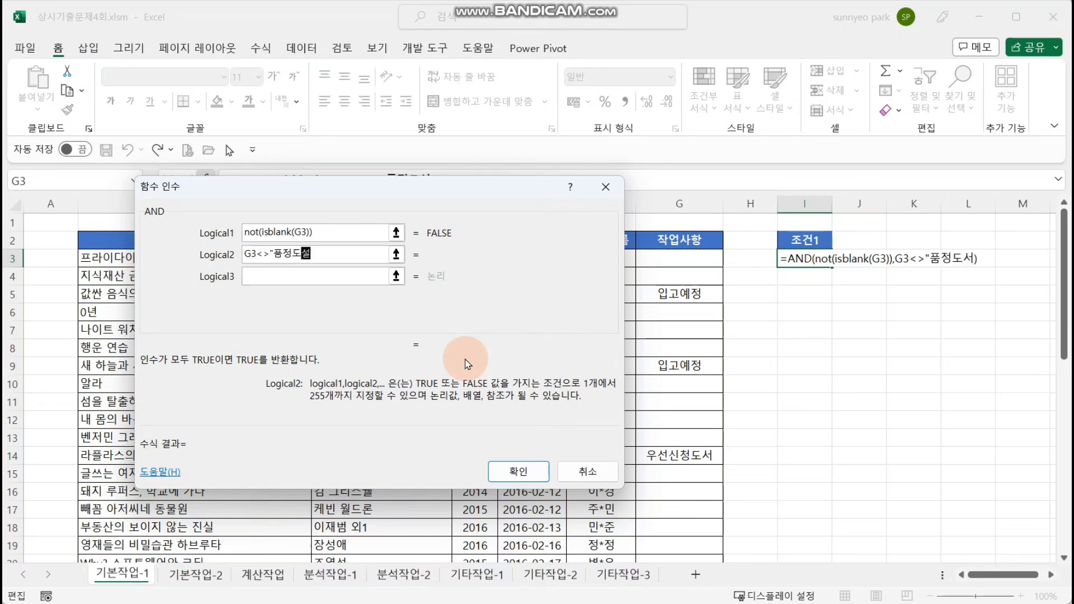
{"action": "key", "text": "BackSpace"}
{"action": "key", "text": "BackSpace"}
{"action": "type", "text": "ㅓㄹㄷㅗㅅㅓ\""}
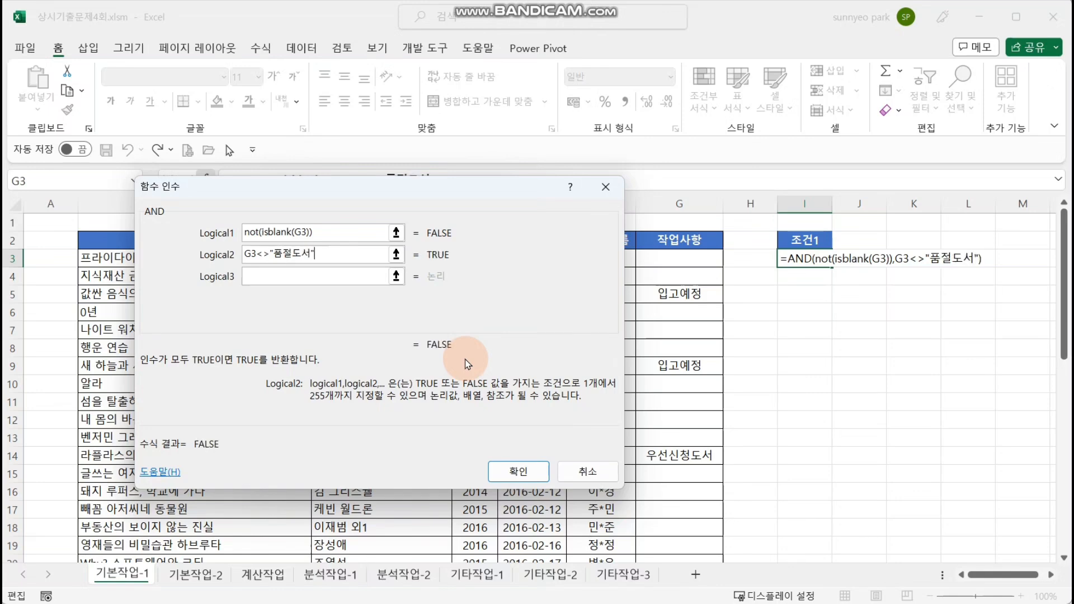
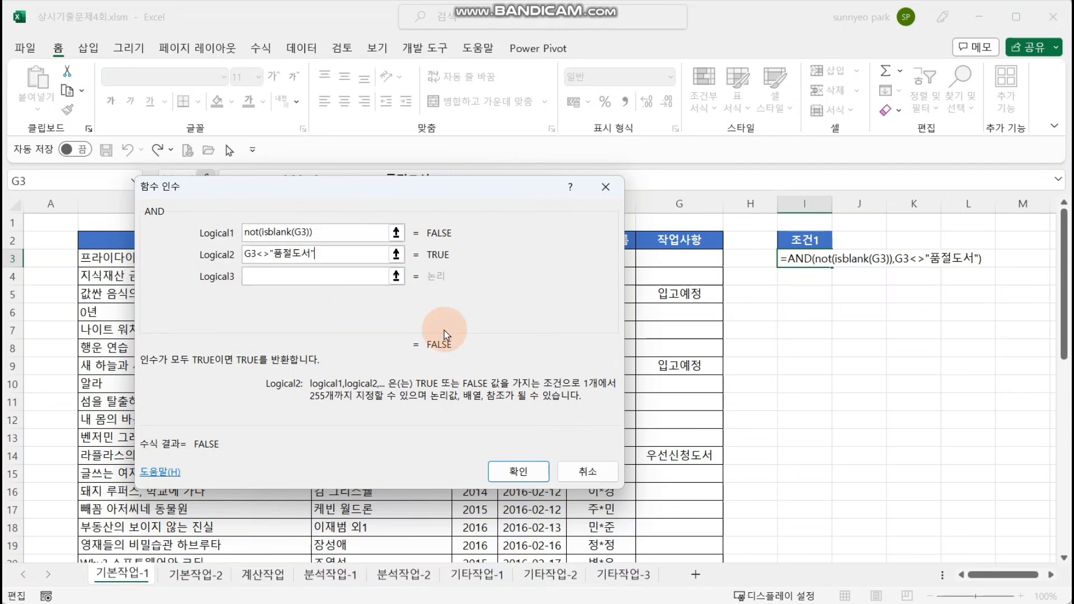
{"action": "left_click", "coordinate": [518, 471]}
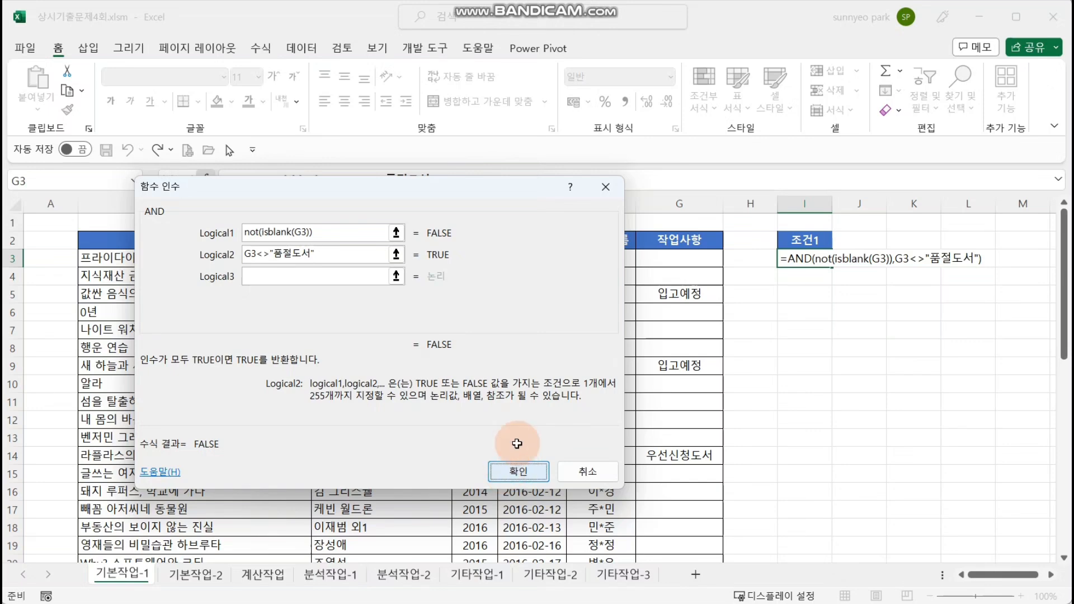
{"action": "left_click", "coordinate": [827, 312]}
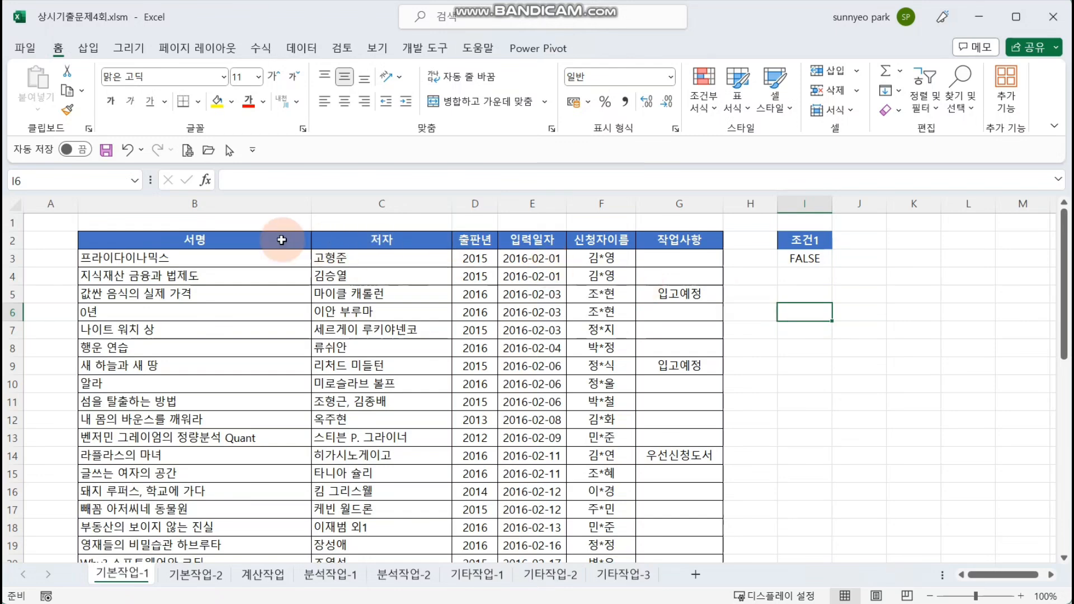
Copy the 입력일자 and 신청자이름 headers from the book table to I7:J7 as the first extraction columns
{"action": "left_click_drag", "start_coordinate": [556, 246], "coordinate": [598, 236]}
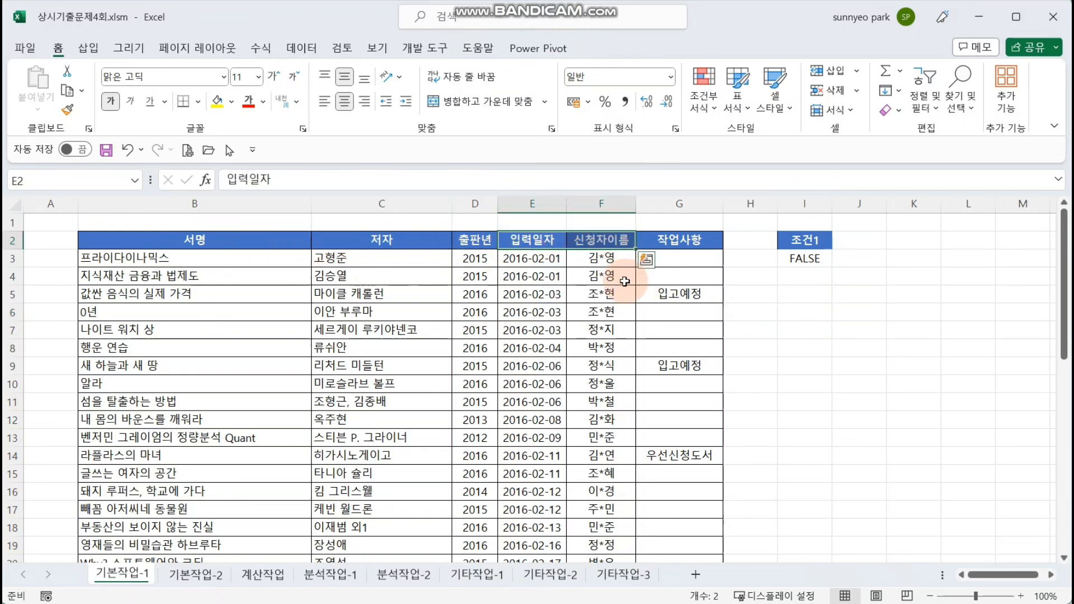
{"action": "key", "text": "ctrl+c"}
{"action": "left_click", "coordinate": [808, 299]}
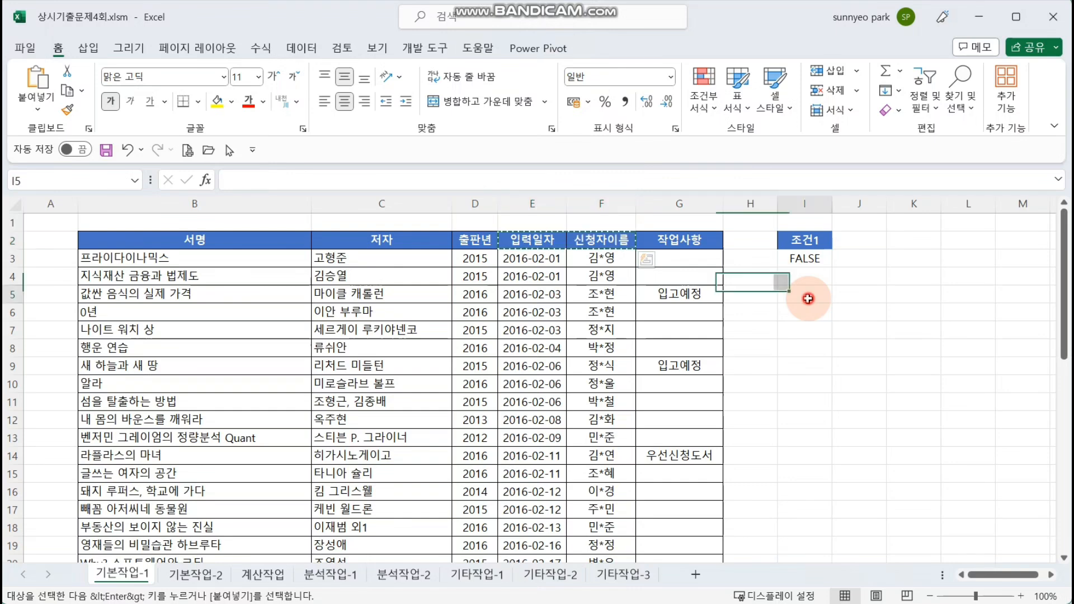
{"action": "left_click", "coordinate": [807, 327]}
{"action": "key", "text": "ctrl+v"}
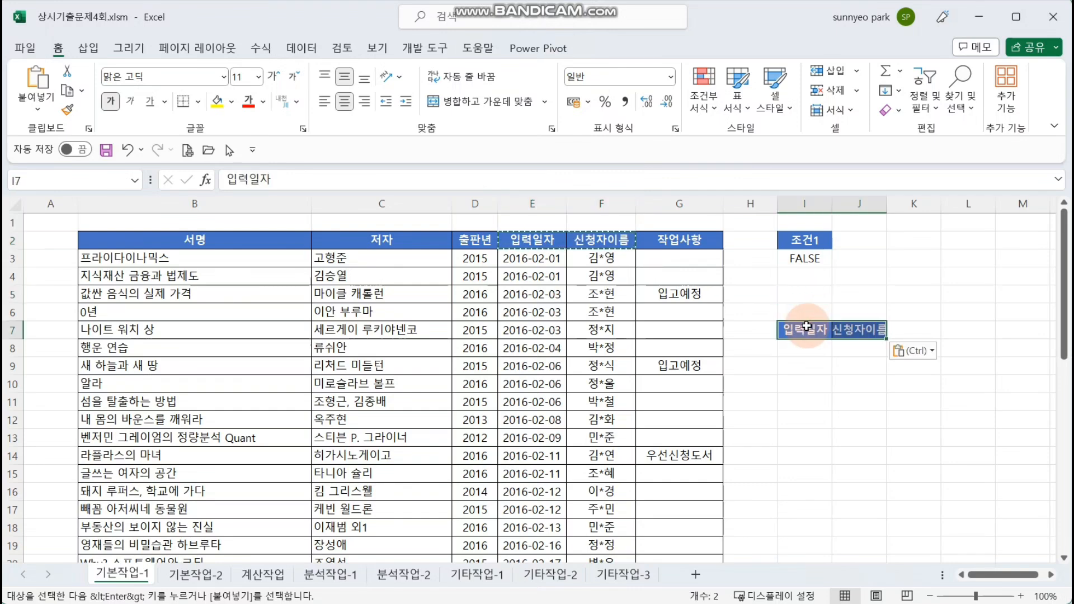
Copy the 서명 and 저자 headers from the book table to K7:L7, continuing the extraction header row
{"action": "left_click_drag", "start_coordinate": [230, 239], "coordinate": [354, 240]}
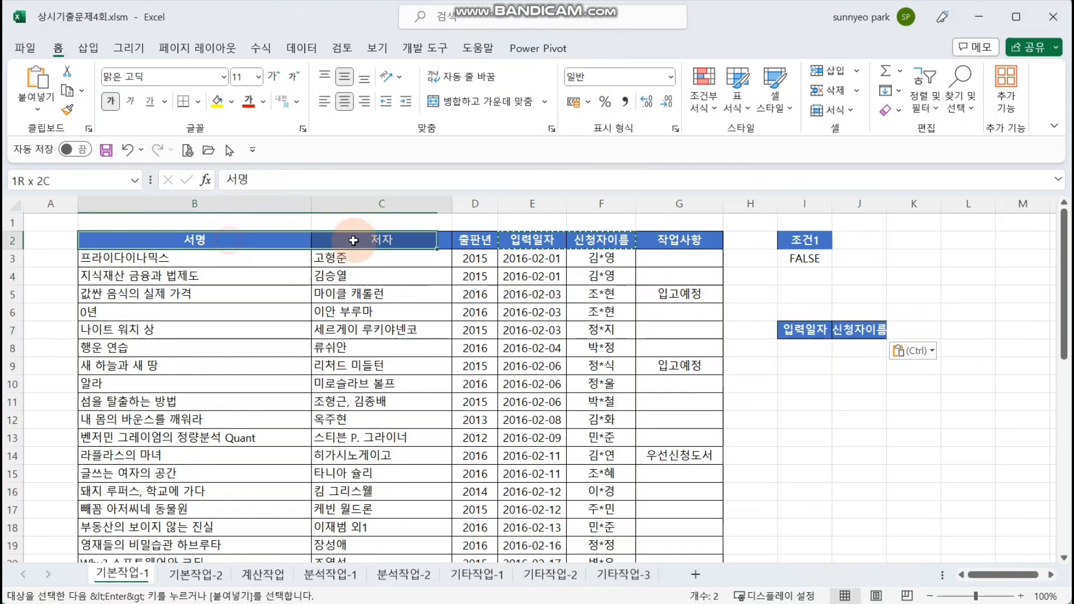
{"action": "key", "text": "ctrl+c"}
{"action": "left_click", "coordinate": [918, 327]}
{"action": "key", "text": "ctrl+v"}
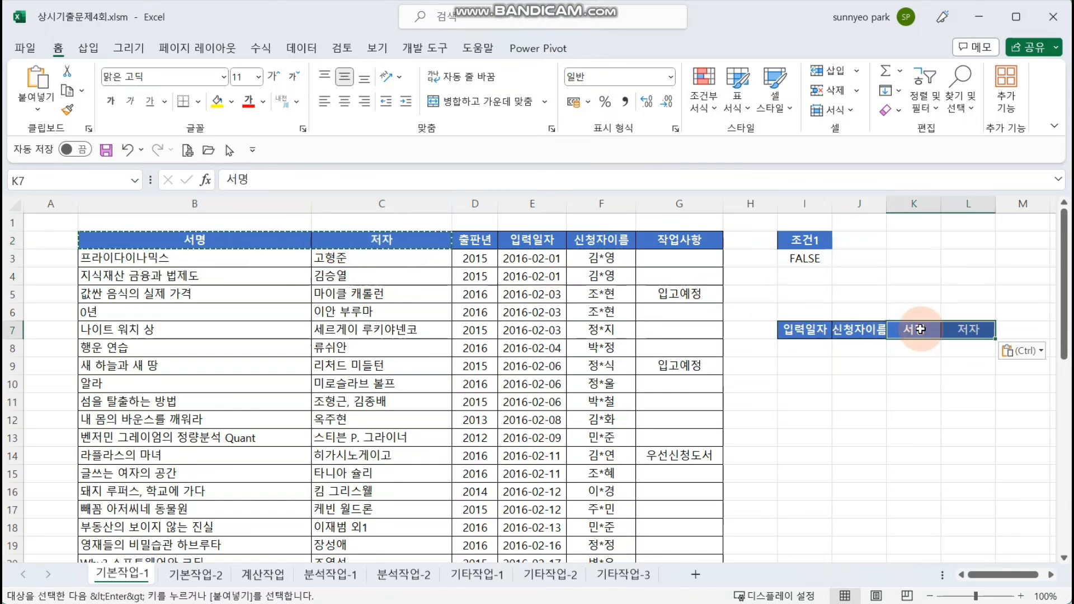
Copy the 작업사항 header to M7 to complete the extraction header row, and end copy mode
{"action": "left_click", "coordinate": [691, 239]}
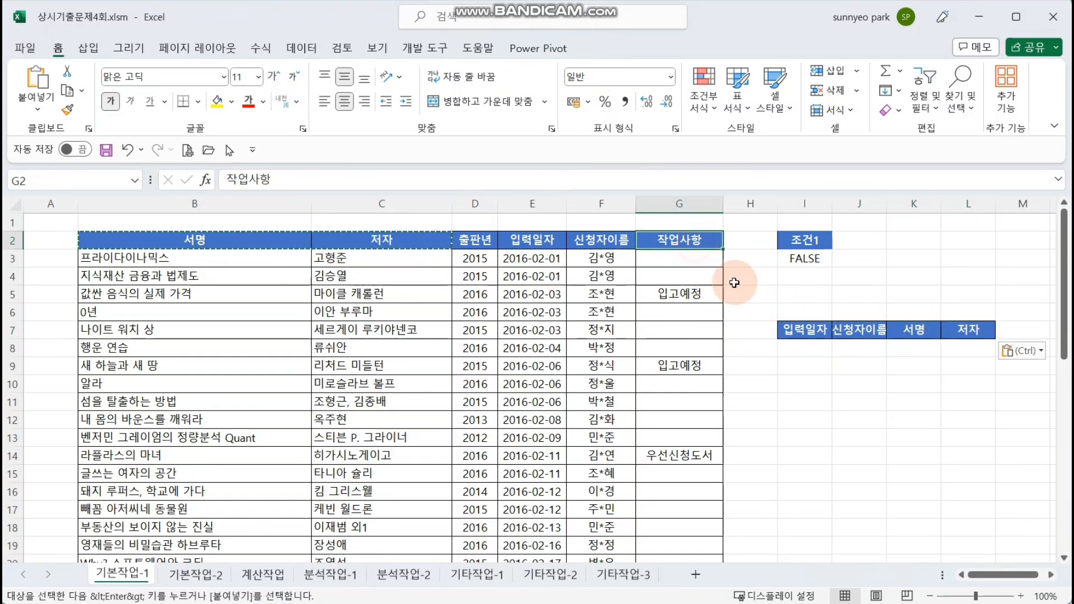
{"action": "key", "text": "ctrl+c"}
{"action": "left_click", "coordinate": [1025, 331]}
{"action": "key", "text": "ctrl+v"}
{"action": "left_click", "coordinate": [890, 379]}
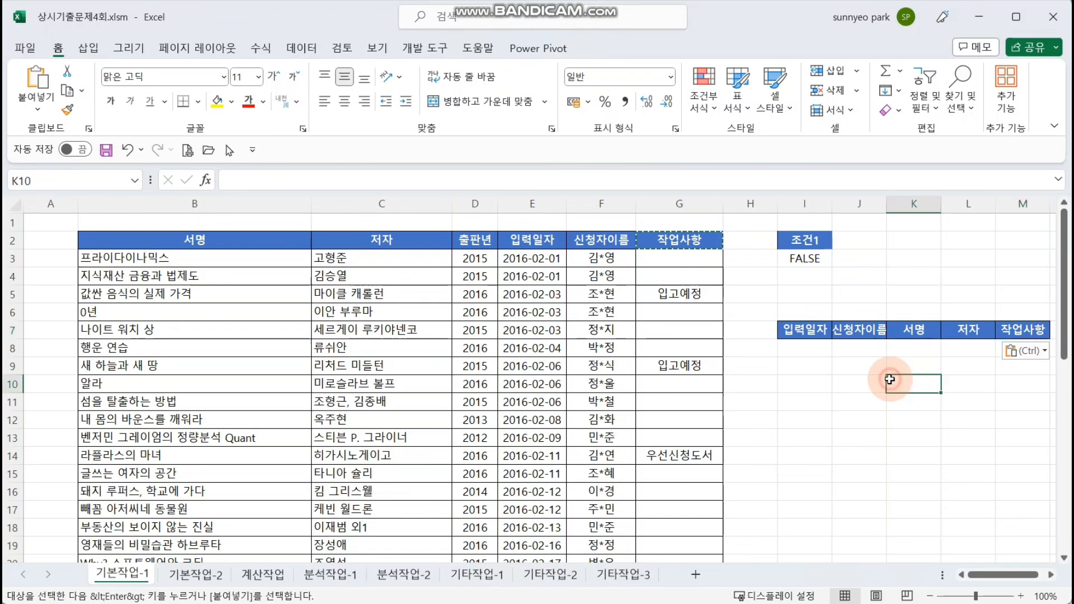
{"action": "key", "text": "Escape"}
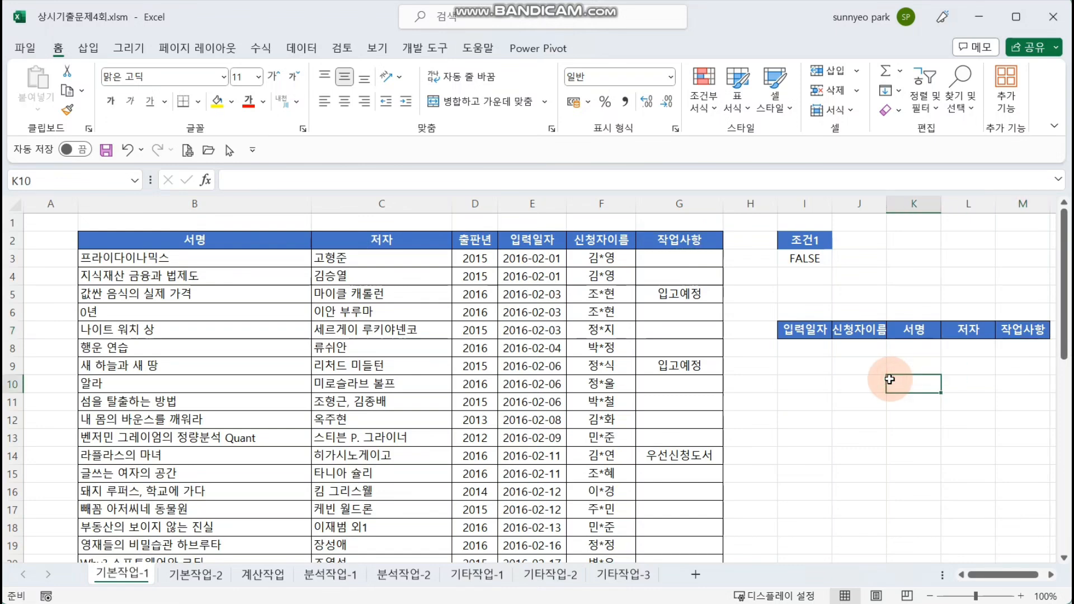
{"action": "left_click", "coordinate": [228, 240]}
{"action": "left_click", "coordinate": [604, 240]}
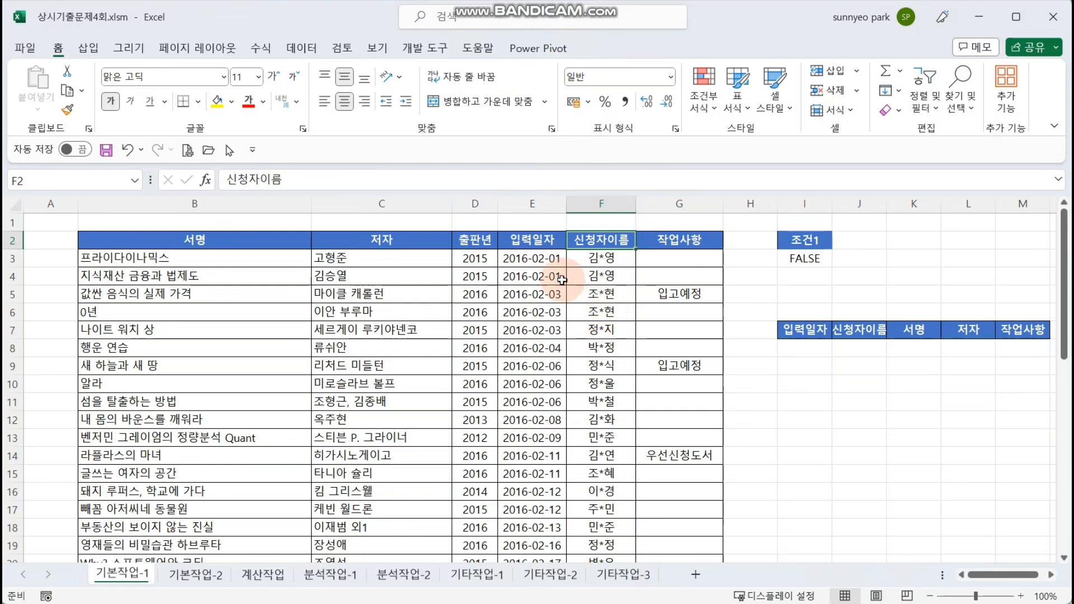
{"action": "left_click", "coordinate": [535, 347]}
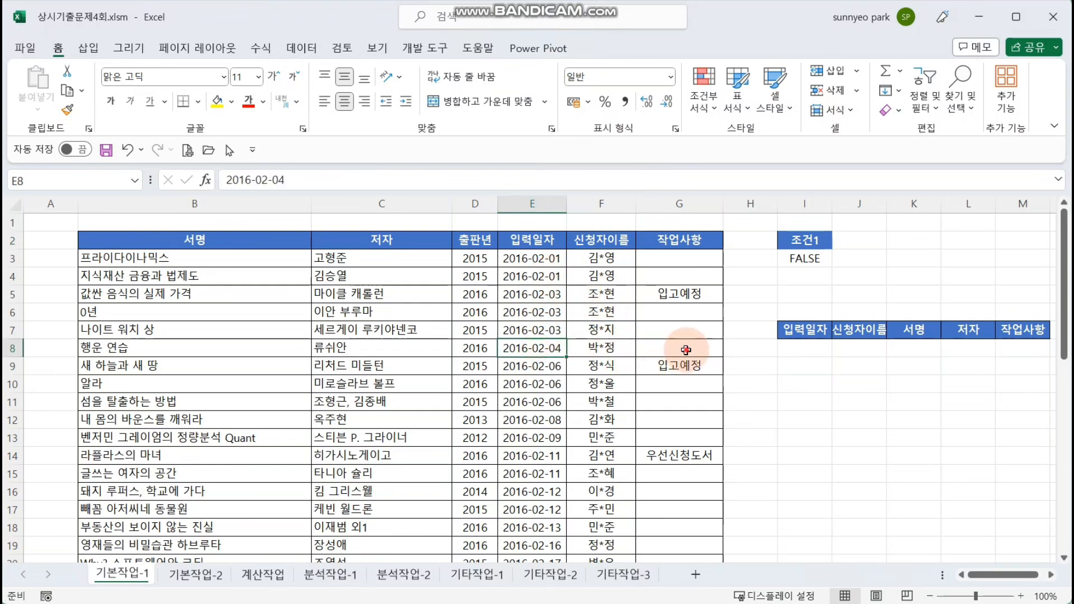
{"action": "left_click", "coordinate": [686, 348], "text": "ctrl"}
{"action": "left_click", "coordinate": [283, 345], "text": "ctrl"}
{"action": "left_click", "coordinate": [643, 405], "text": "ctrl"}
{"action": "left_click", "coordinate": [487, 432], "text": "ctrl"}
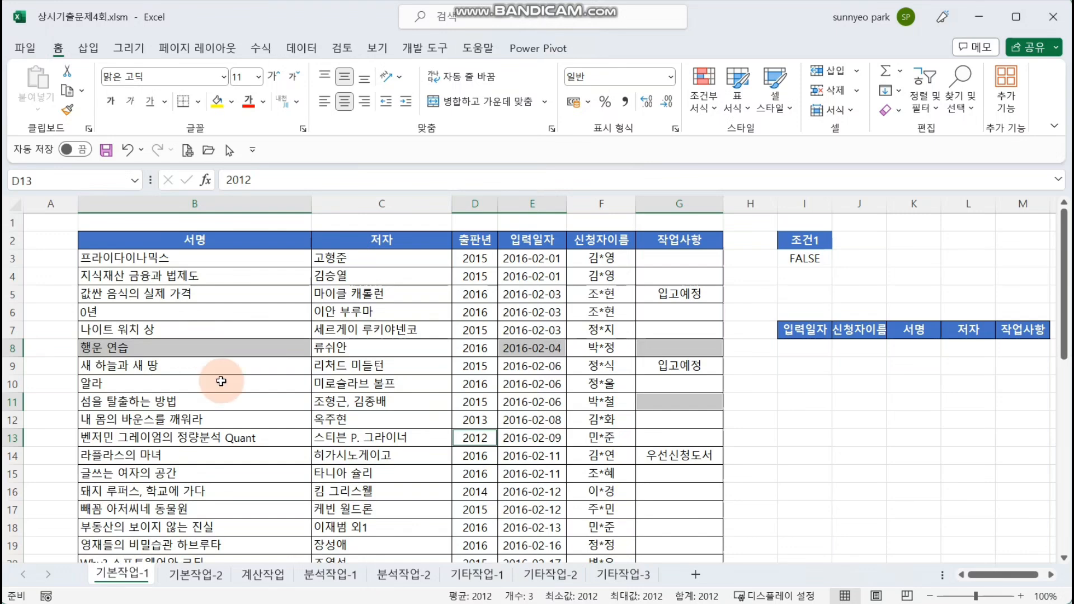
{"action": "left_click", "coordinate": [597, 402]}
{"action": "left_click", "coordinate": [427, 401]}
{"action": "left_click", "coordinate": [601, 404], "text": "ctrl"}
{"action": "left_click", "coordinate": [750, 402], "text": "ctrl"}
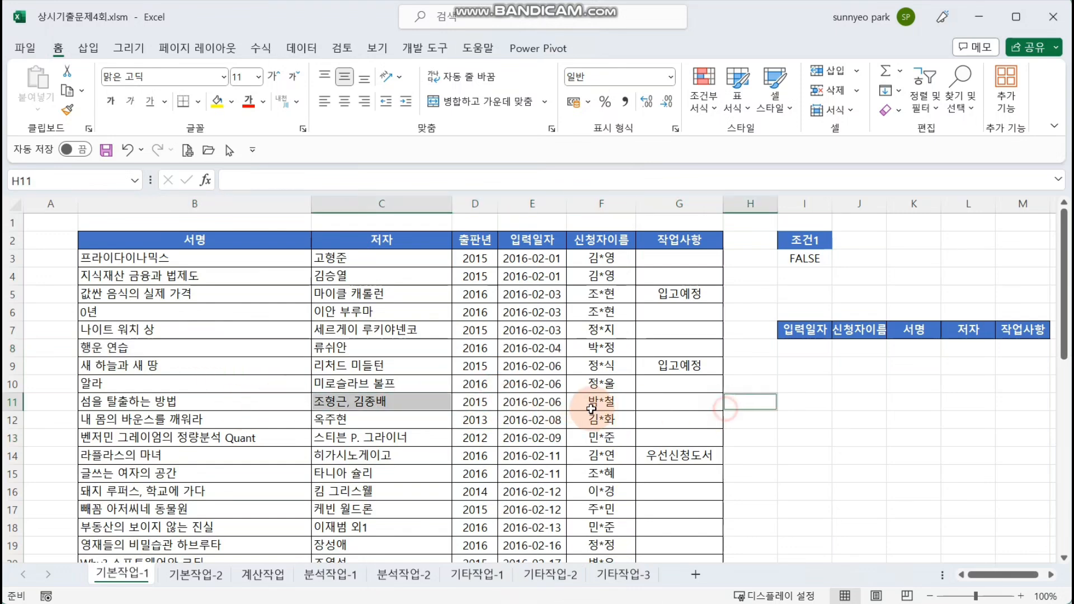
{"action": "left_click", "coordinate": [475, 402], "text": "ctrl"}
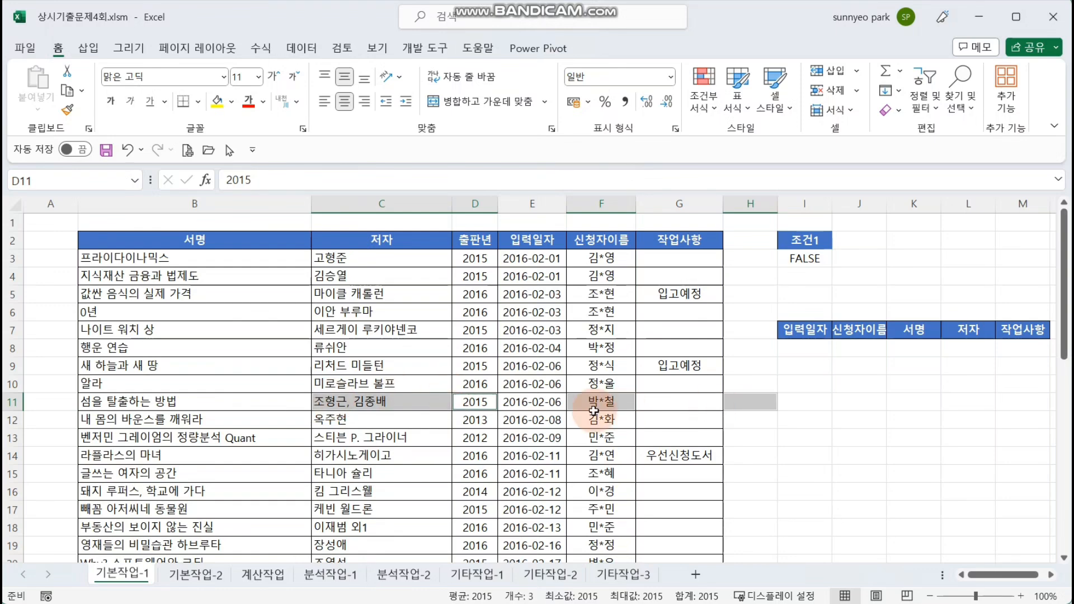
{"action": "left_click", "coordinate": [846, 402]}
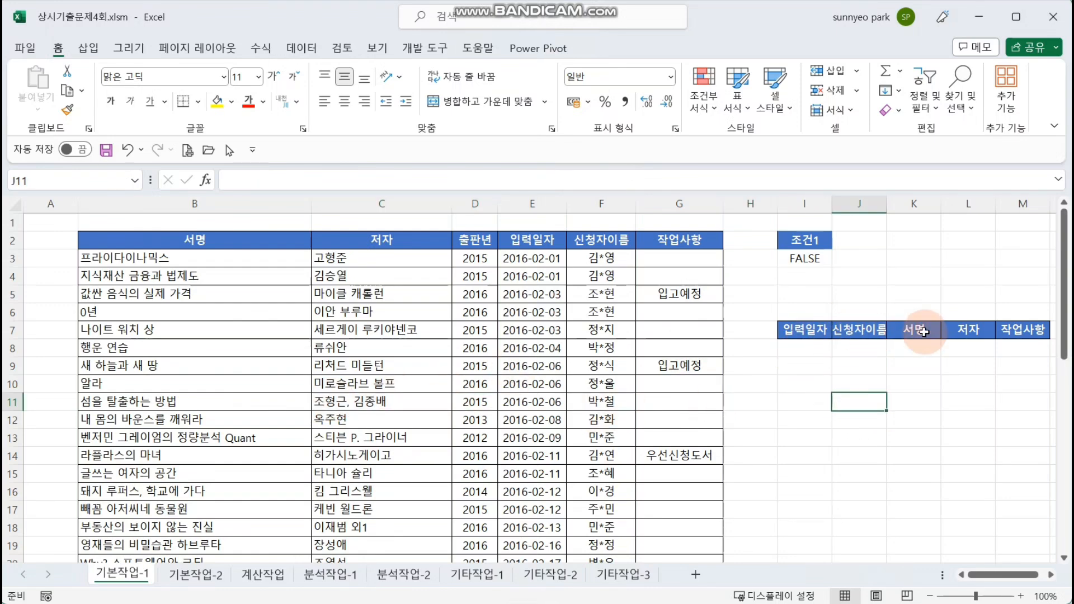
{"action": "left_click", "coordinate": [818, 329]}
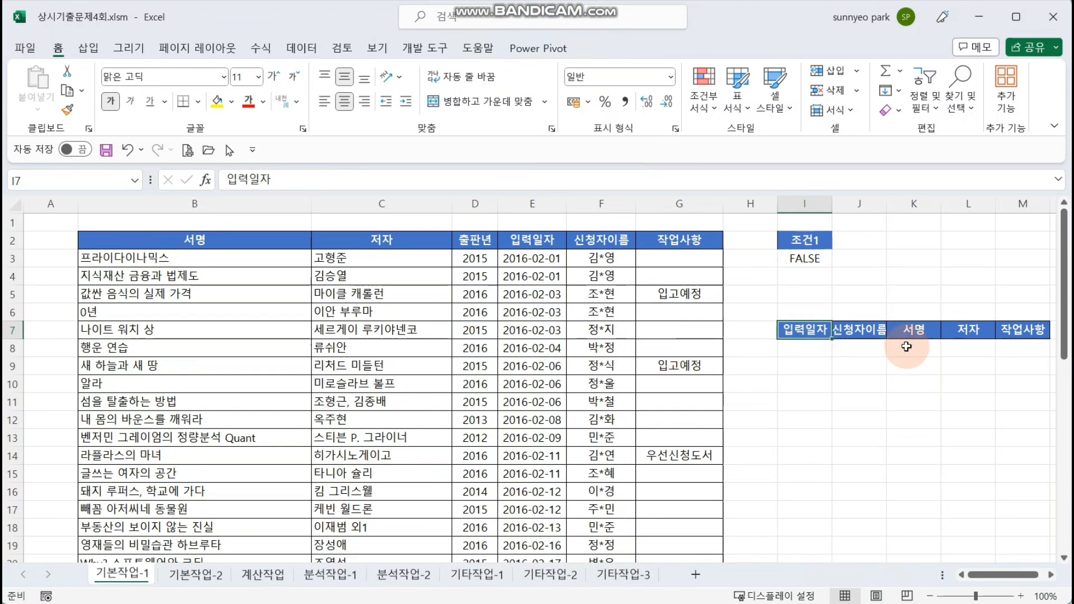
Start an Advanced Filter on the book table, set to copy to another location, with I2:I3 as the criteria range
{"action": "left_click", "coordinate": [416, 360]}
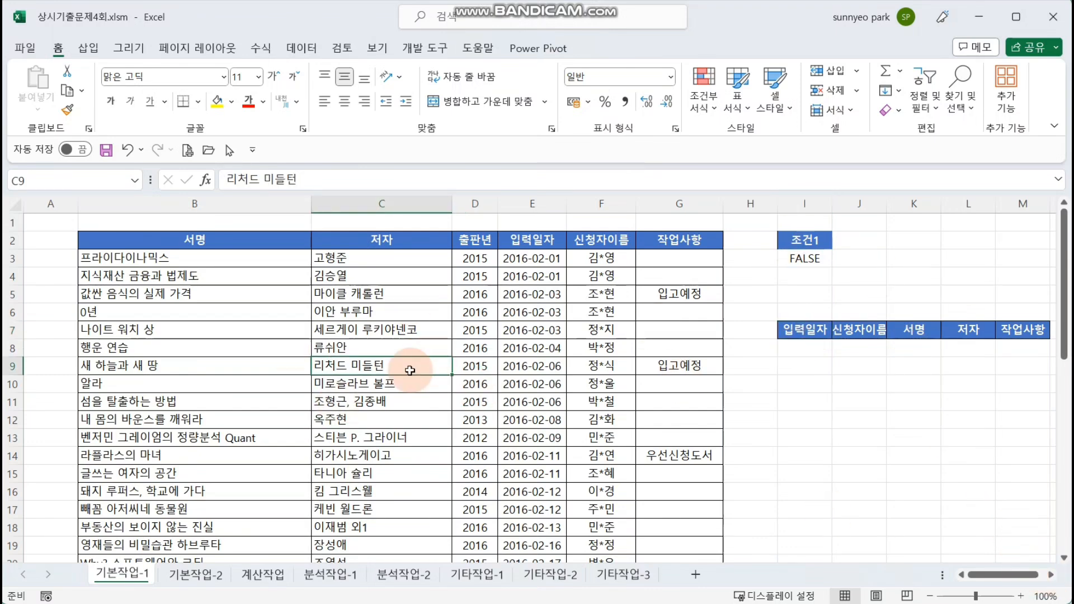
{"action": "left_click", "coordinate": [302, 49]}
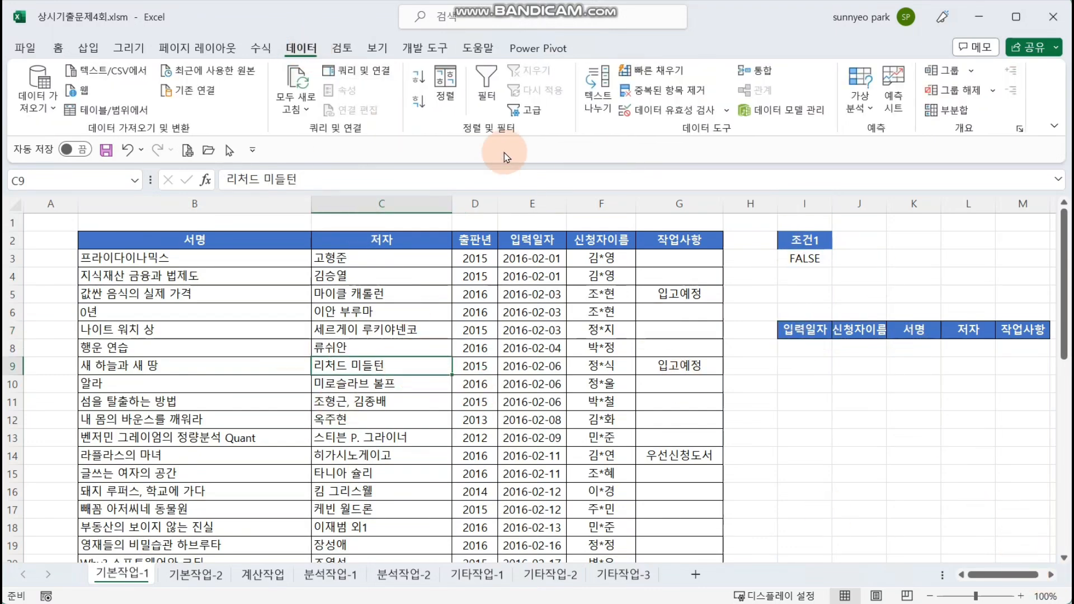
{"action": "left_click", "coordinate": [528, 110]}
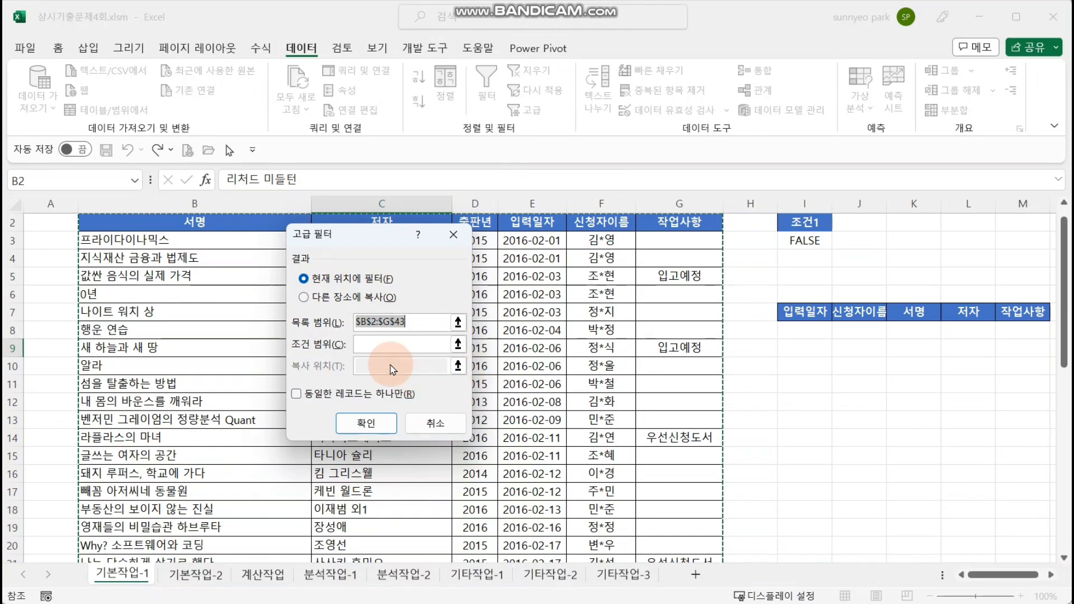
{"action": "scroll", "coordinate": [478, 381], "scroll_direction": "up", "scroll_amount": 1}
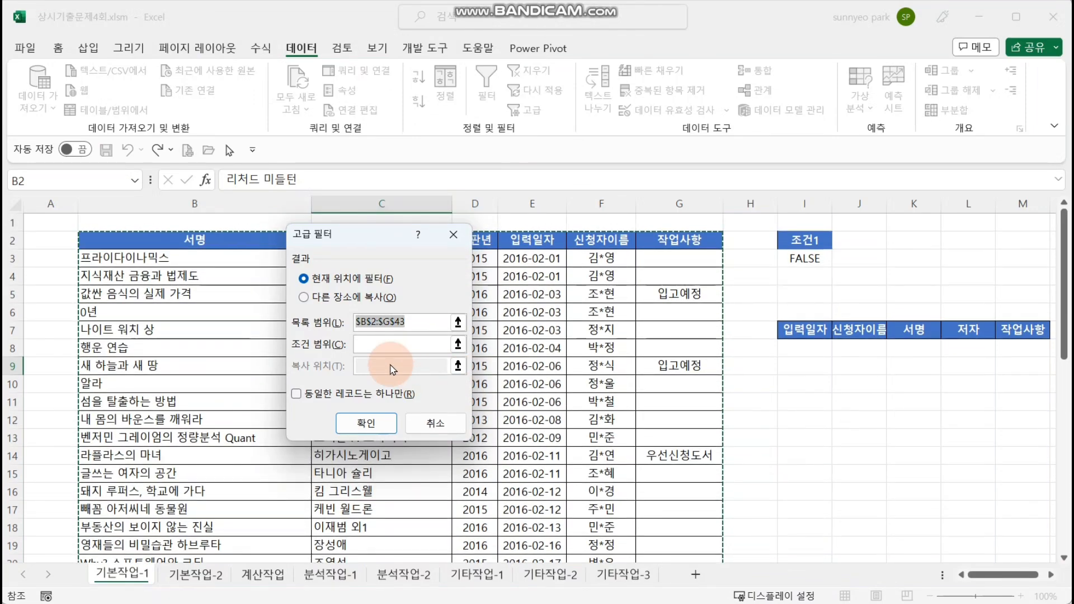
{"action": "left_click", "coordinate": [350, 297]}
{"action": "left_click", "coordinate": [405, 343]}
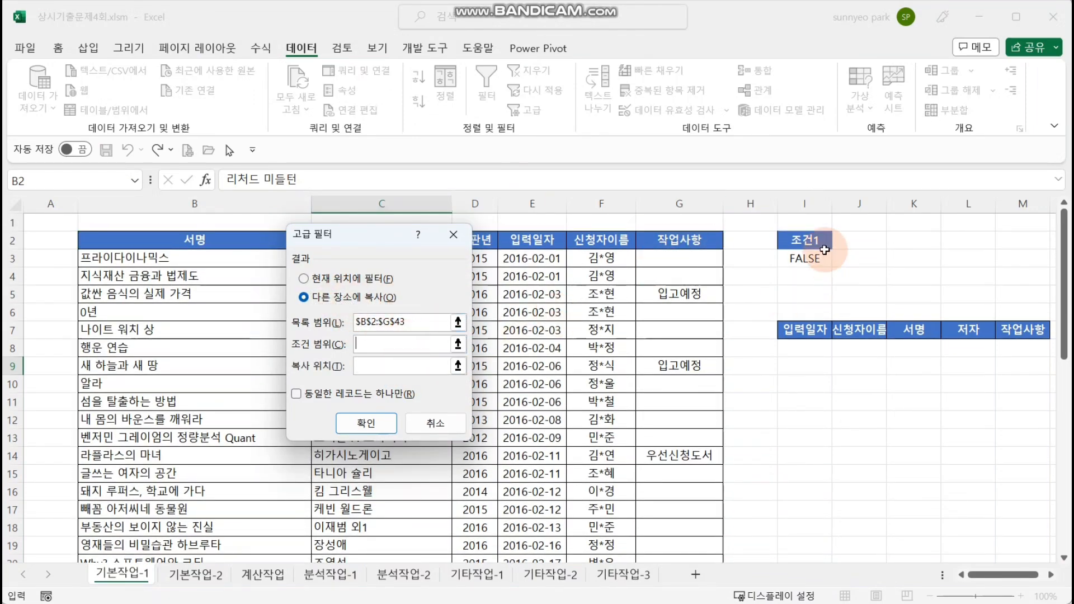
{"action": "left_click_drag", "start_coordinate": [806, 240], "coordinate": [808, 260]}
Set the Advanced Filter's copy destination to the headers in I7:M7 and run the filter
{"action": "left_click", "coordinate": [409, 366]}
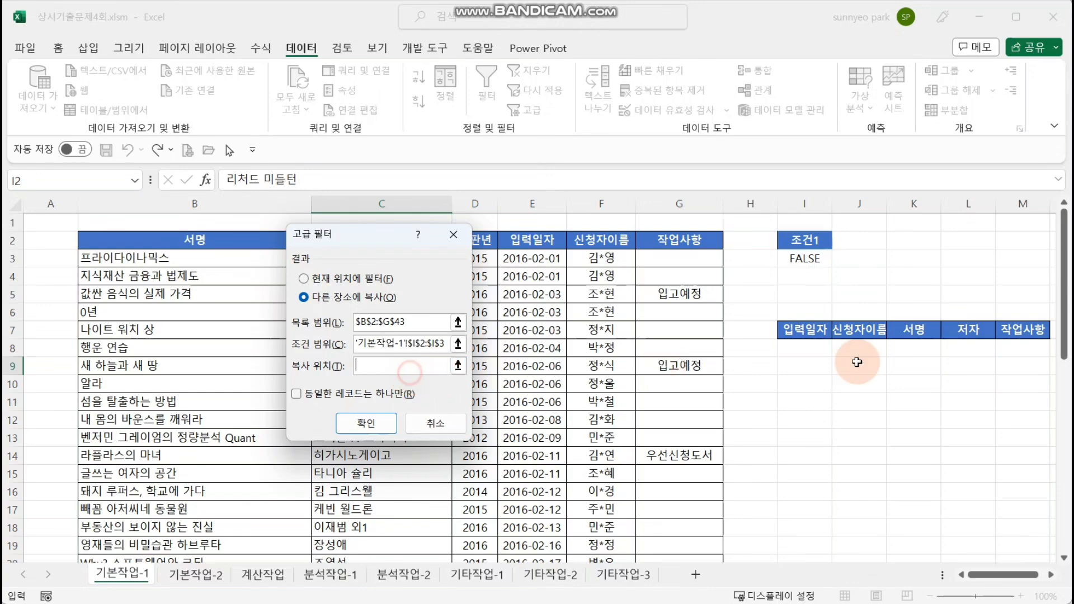
{"action": "left_click_drag", "start_coordinate": [808, 330], "coordinate": [1006, 330]}
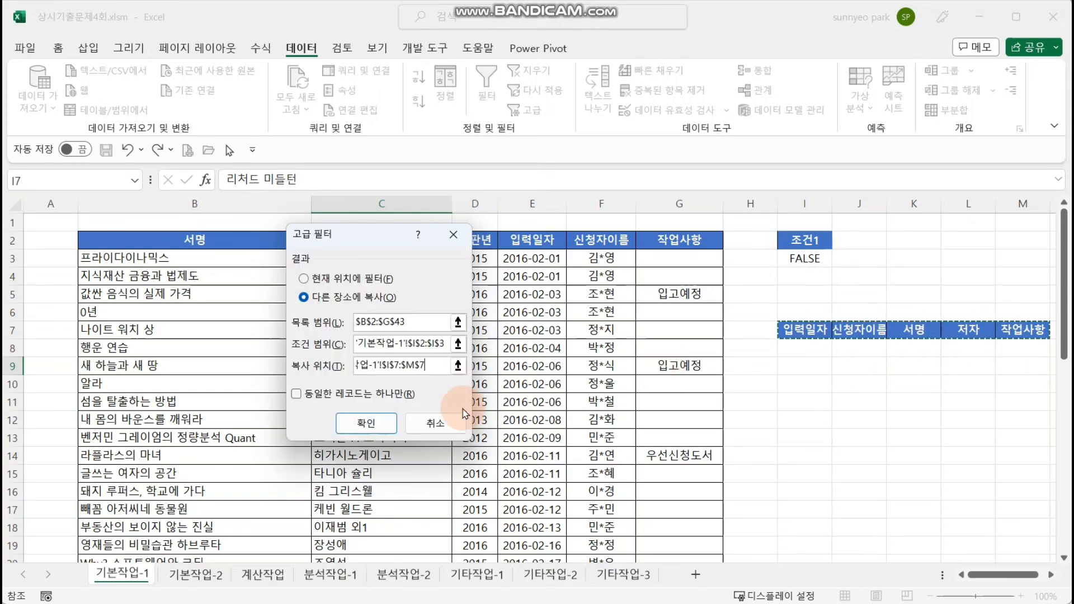
{"action": "left_click", "coordinate": [364, 422]}
{"action": "left_click", "coordinate": [931, 533]}
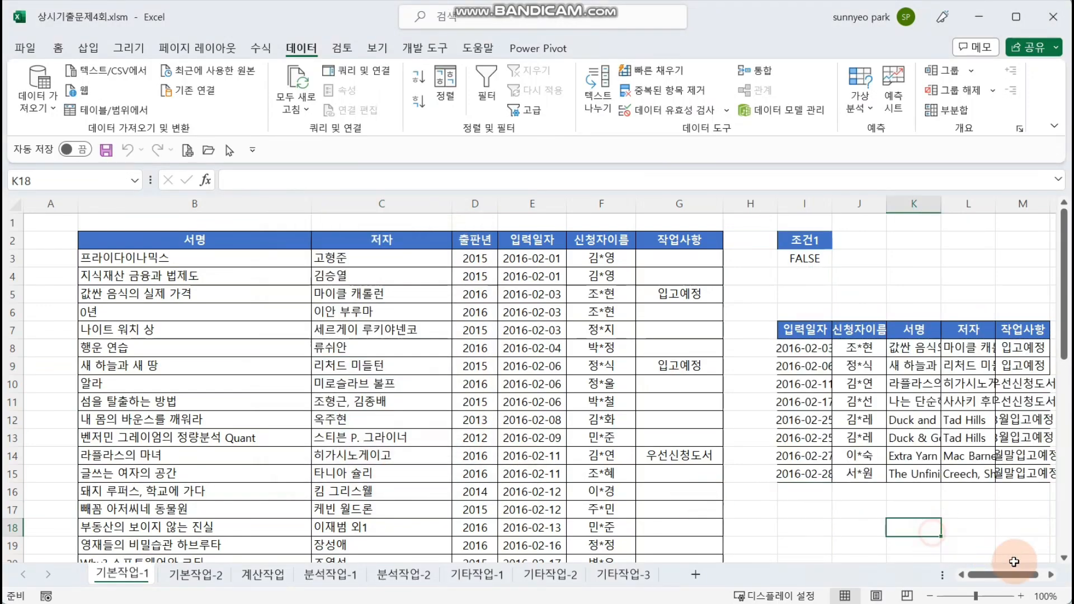
Autofit column M to its contents and review the extracted 작업사항 entries
{"action": "left_click", "coordinate": [1052, 575]}
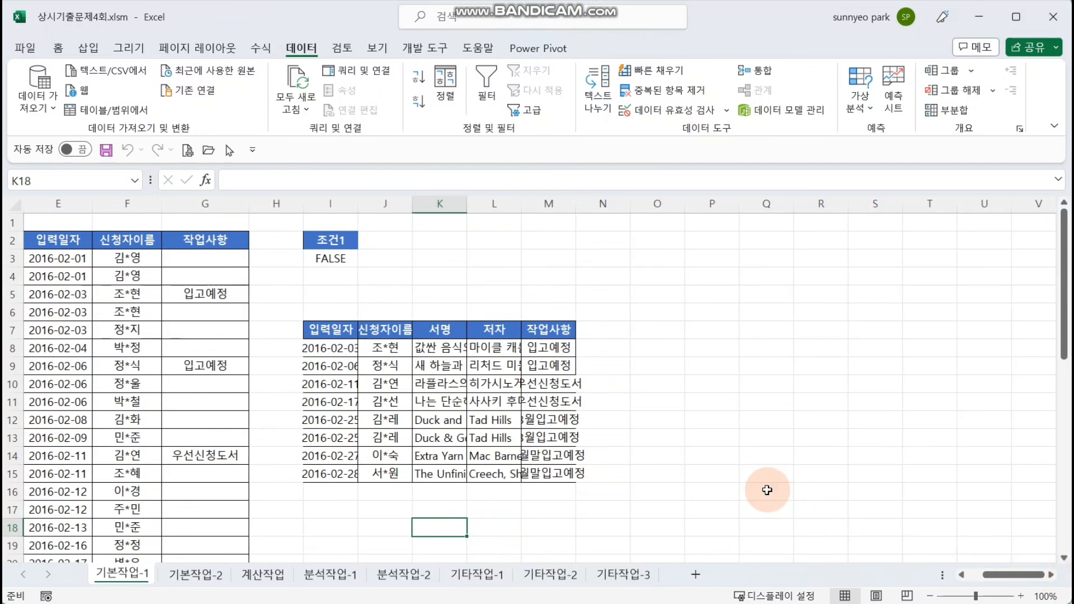
{"action": "left_click_drag", "start_coordinate": [555, 295], "coordinate": [554, 497]}
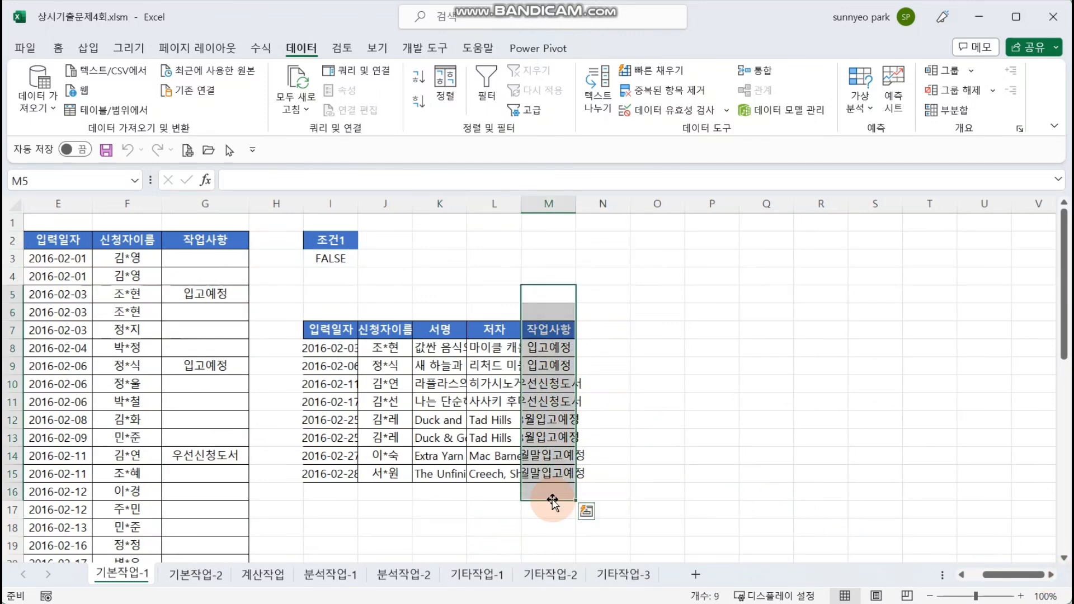
{"action": "left_click", "coordinate": [615, 383]}
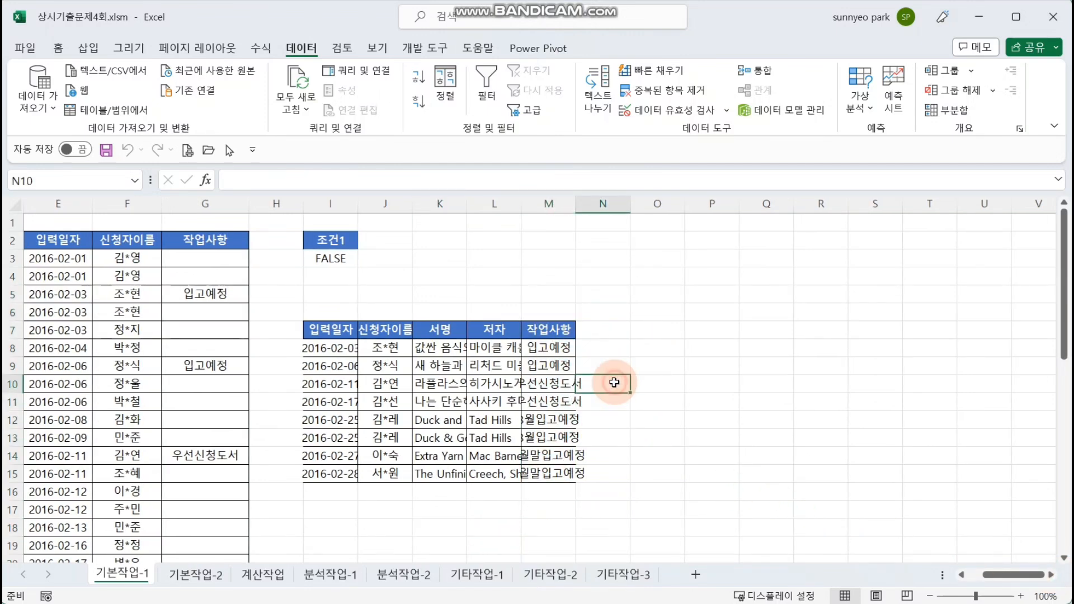
{"action": "double_click", "coordinate": [576, 207]}
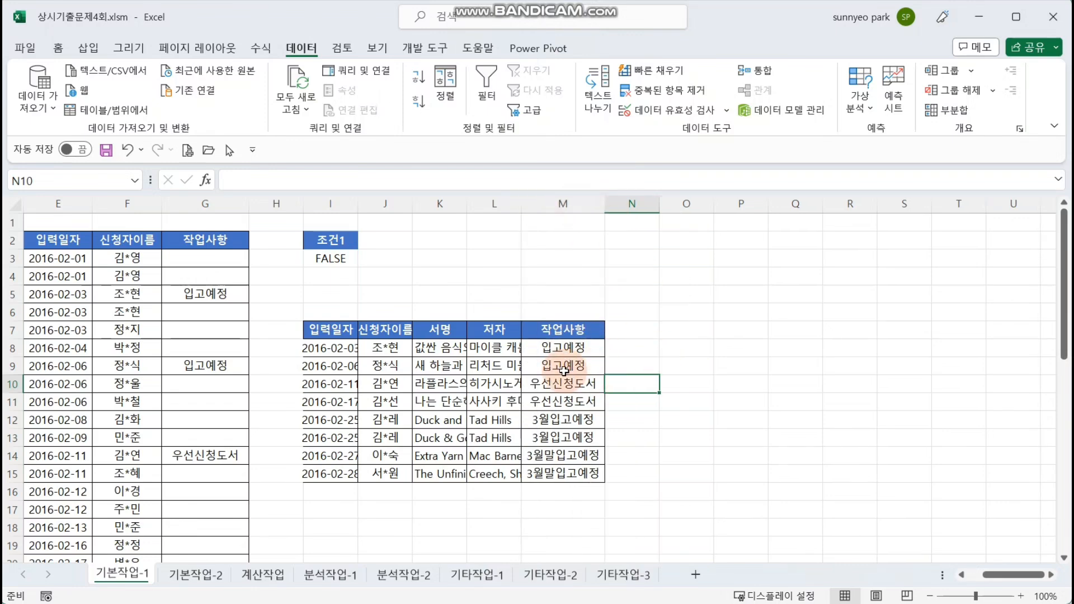
{"action": "left_click_drag", "start_coordinate": [563, 347], "coordinate": [562, 466]}
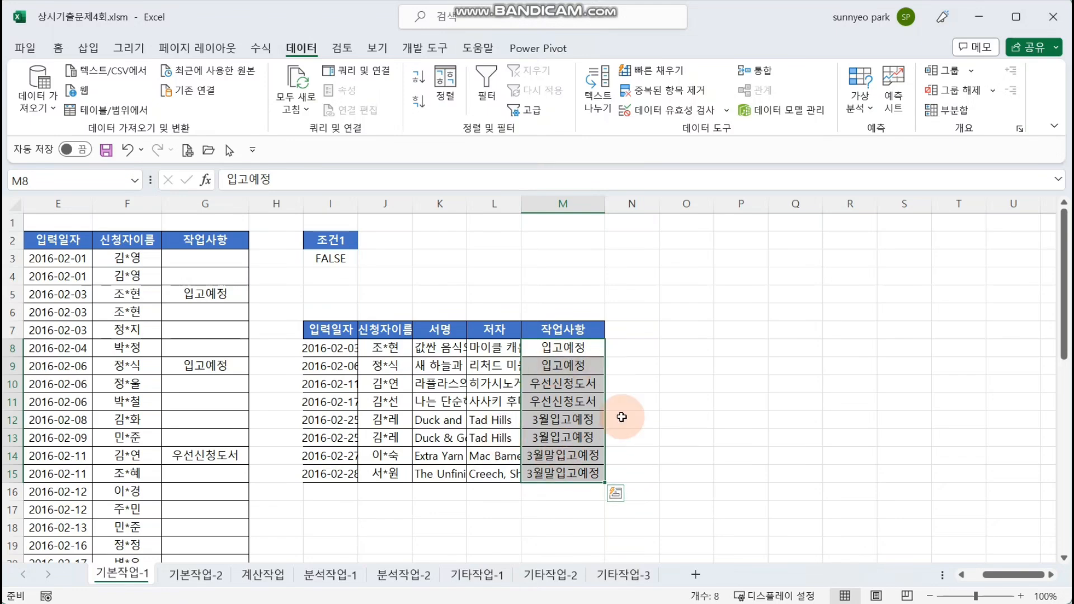
{"action": "left_click", "coordinate": [674, 424]}
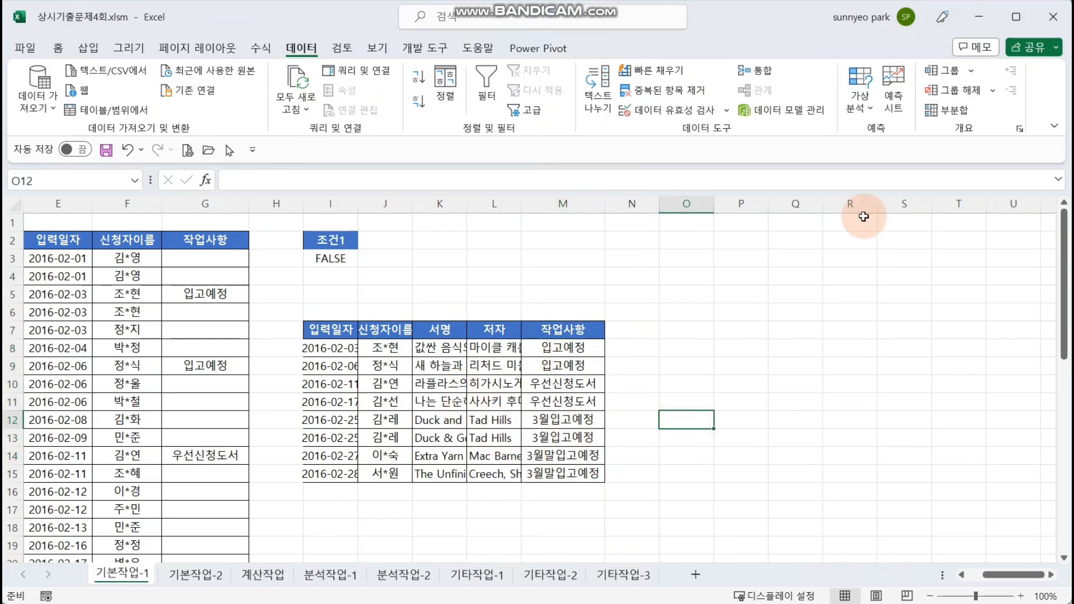
Minimize the 상시기출문제4회.xlsm workbook, switch to 상시기출문제5회.xlsm, and look over the 강의평점 and 강의일정 columns
{"action": "left_click", "coordinate": [979, 17]}
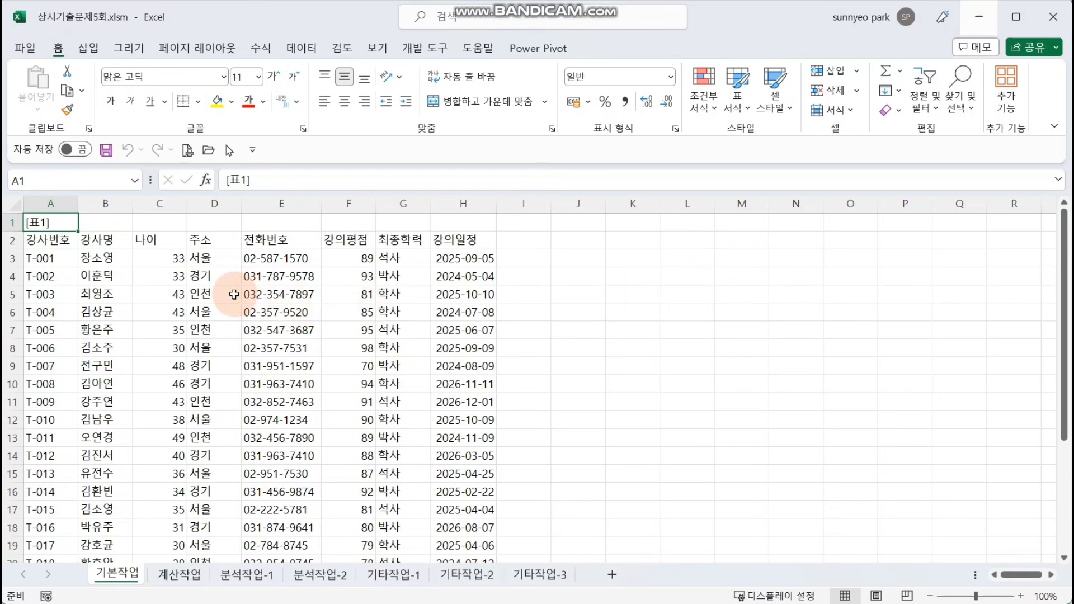
{"action": "left_click_drag", "start_coordinate": [348, 276], "coordinate": [349, 419]}
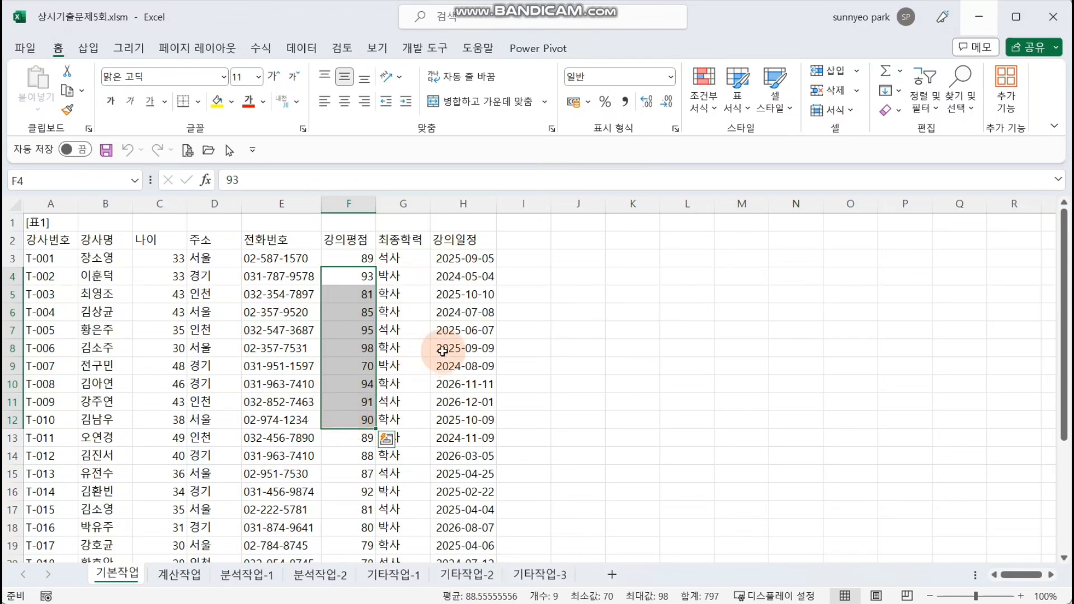
{"action": "left_click", "coordinate": [462, 336]}
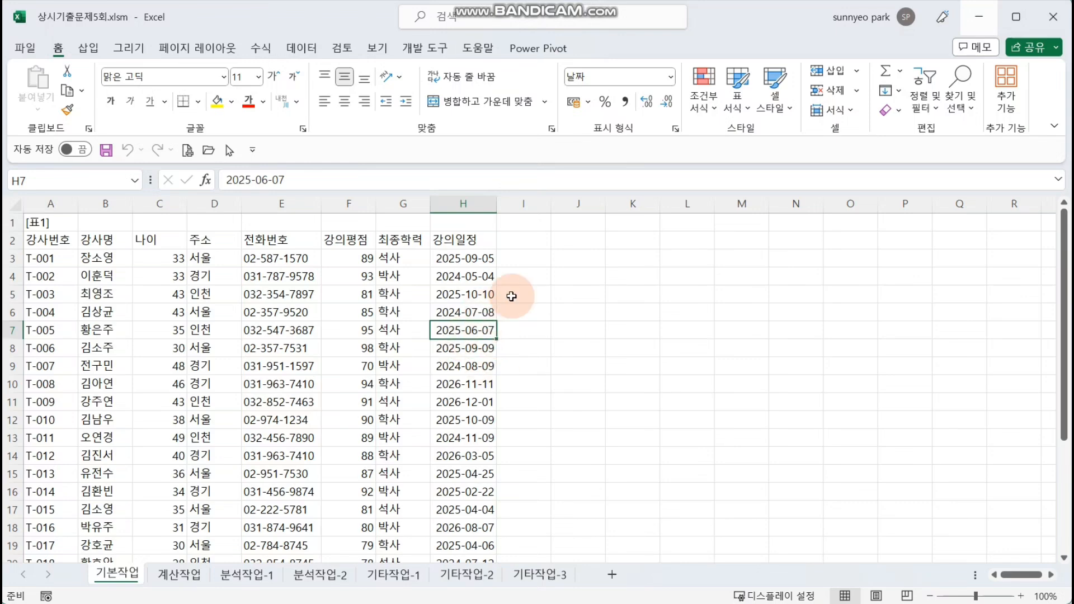
{"action": "left_click_drag", "start_coordinate": [590, 232], "coordinate": [576, 324]}
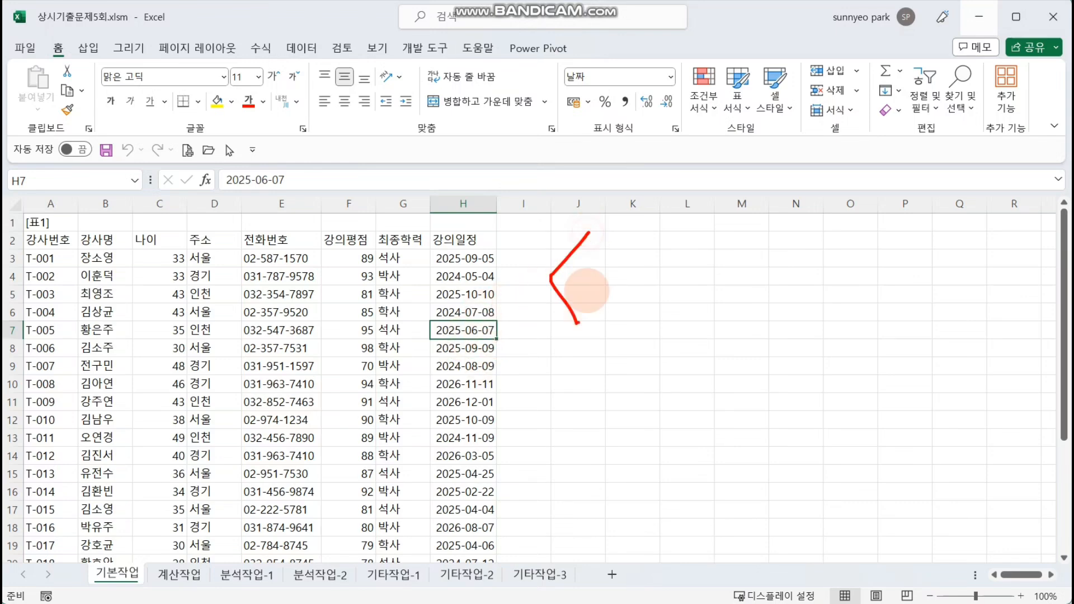
{"action": "left_click_drag", "start_coordinate": [581, 282], "coordinate": [621, 283]}
{"action": "left_click_drag", "start_coordinate": [600, 289], "coordinate": [628, 289]}
{"action": "mouse_move", "coordinate": [673, 260]}
{"action": "left_mouse_down"}
{"action": "mouse_move", "coordinate": [634, 323]}
{"action": "mouse_move", "coordinate": [711, 278]}
{"action": "left_mouse_up"}
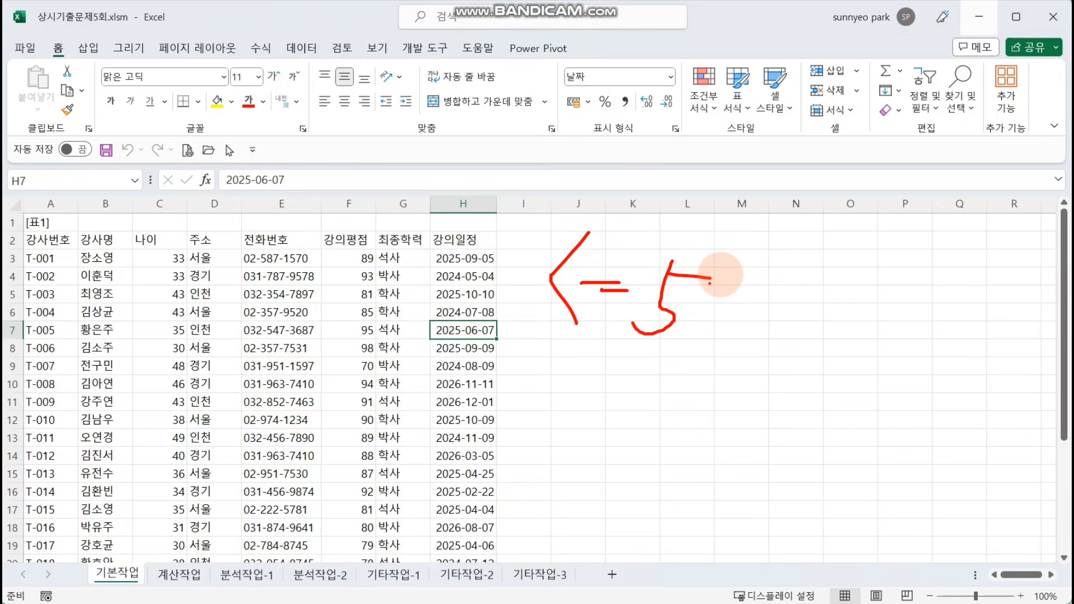
{"action": "key", "text": "e"}
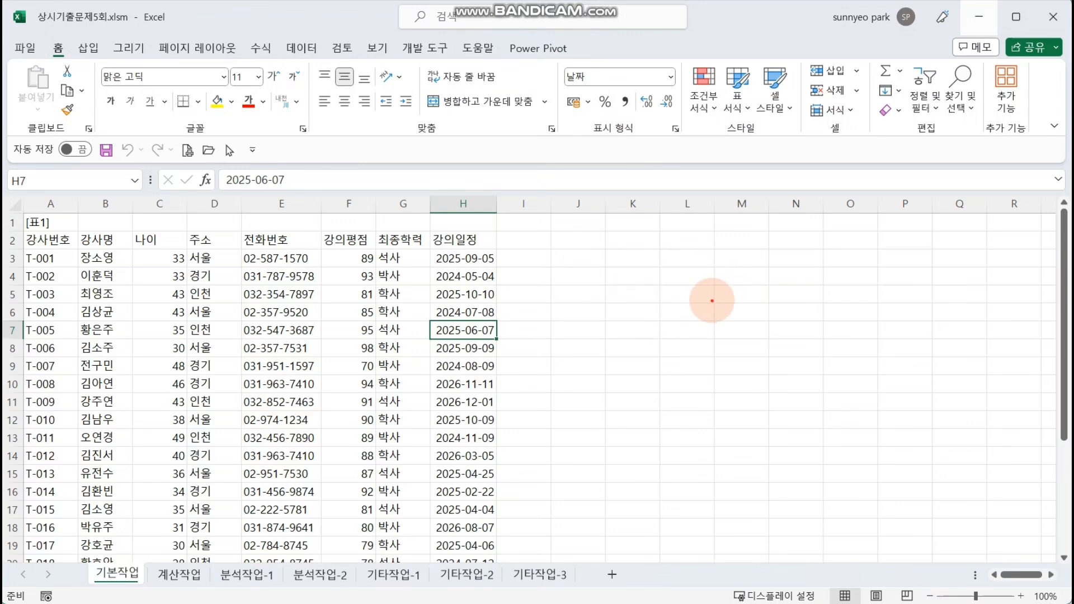
{"action": "left_click_drag", "start_coordinate": [593, 214], "coordinate": [580, 261]}
{"action": "mouse_move", "coordinate": [647, 224]}
{"action": "left_mouse_down"}
{"action": "mouse_move", "coordinate": [601, 244]}
{"action": "mouse_move", "coordinate": [699, 229]}
{"action": "left_mouse_up"}
{"action": "left_click_drag", "start_coordinate": [743, 198], "coordinate": [697, 268]}
{"action": "left_click_drag", "start_coordinate": [725, 223], "coordinate": [754, 225]}
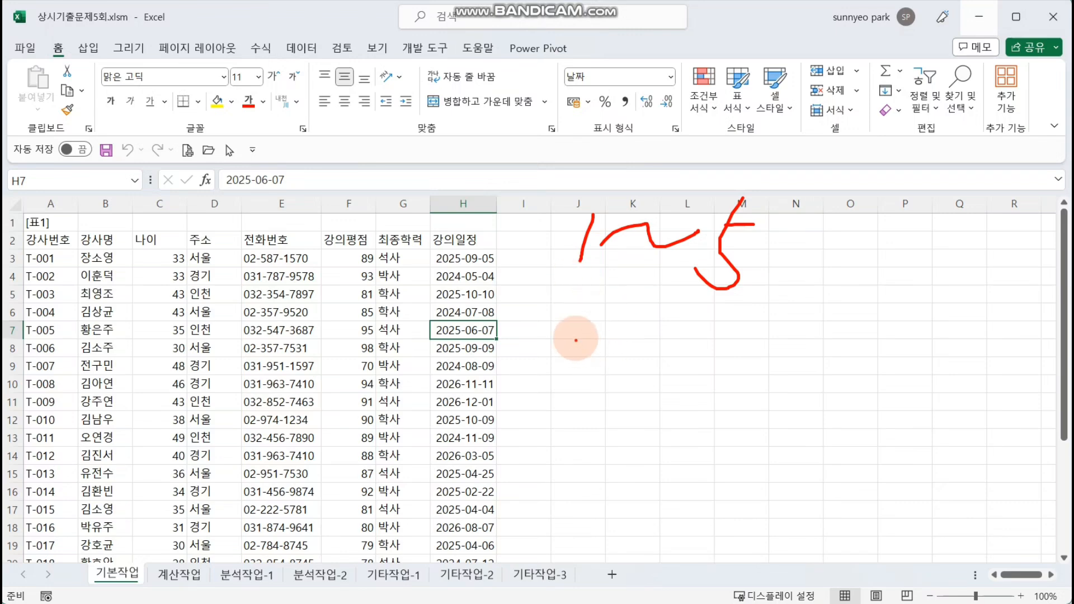
{"action": "mouse_move", "coordinate": [559, 338]}
{"action": "left_mouse_down"}
{"action": "mouse_move", "coordinate": [597, 350]}
{"action": "mouse_move", "coordinate": [631, 343]}
{"action": "mouse_move", "coordinate": [653, 360]}
{"action": "mouse_move", "coordinate": [817, 349]}
{"action": "mouse_move", "coordinate": [789, 374]}
{"action": "left_mouse_up"}
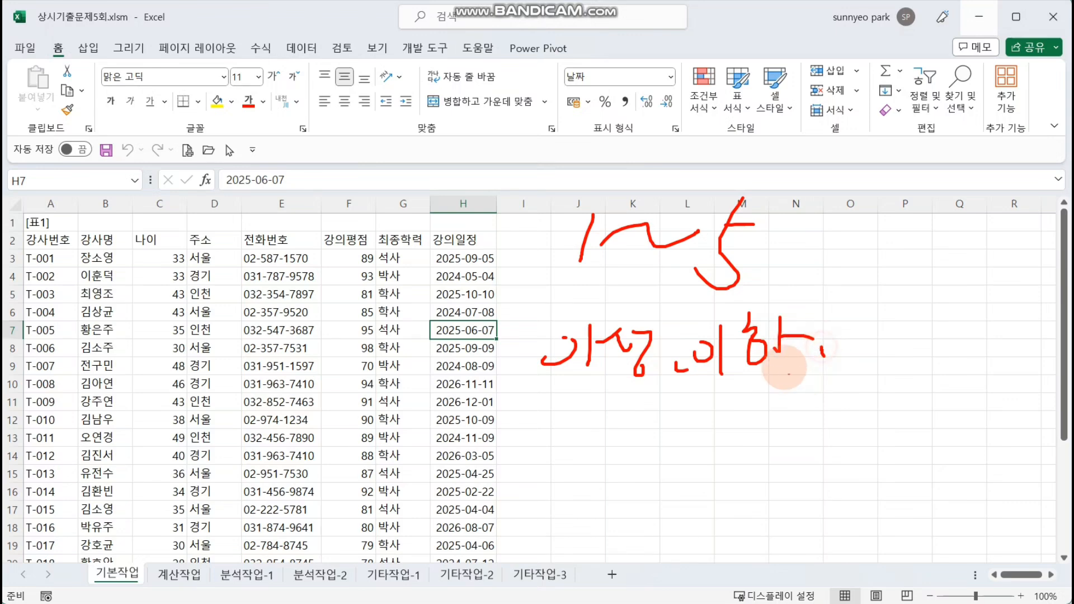
{"action": "mouse_move", "coordinate": [575, 437]}
{"action": "left_mouse_down"}
{"action": "mouse_move", "coordinate": [680, 442]}
{"action": "mouse_move", "coordinate": [754, 428]}
{"action": "mouse_move", "coordinate": [789, 448]}
{"action": "mouse_move", "coordinate": [828, 409]}
{"action": "mouse_move", "coordinate": [845, 465]}
{"action": "mouse_move", "coordinate": [826, 396]}
{"action": "mouse_move", "coordinate": [878, 438]}
{"action": "mouse_move", "coordinate": [815, 374]}
{"action": "mouse_move", "coordinate": [798, 414]}
{"action": "left_mouse_up"}
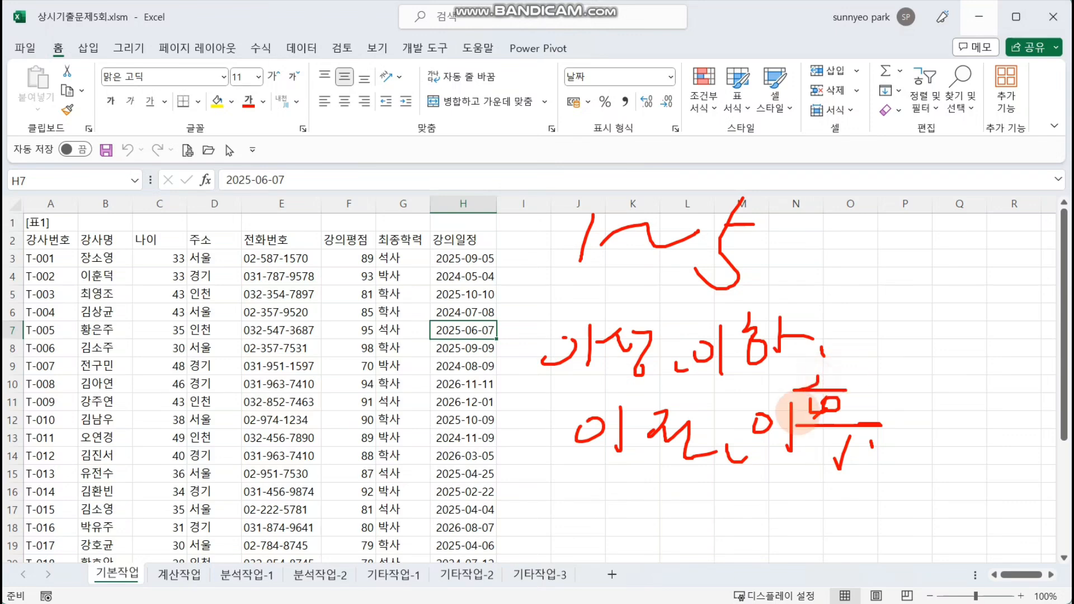
{"action": "mouse_move", "coordinate": [604, 495]}
{"action": "left_mouse_down"}
{"action": "mouse_move", "coordinate": [661, 509]}
{"action": "mouse_move", "coordinate": [682, 500]}
{"action": "mouse_move", "coordinate": [700, 521]}
{"action": "mouse_move", "coordinate": [675, 518]}
{"action": "left_mouse_up"}
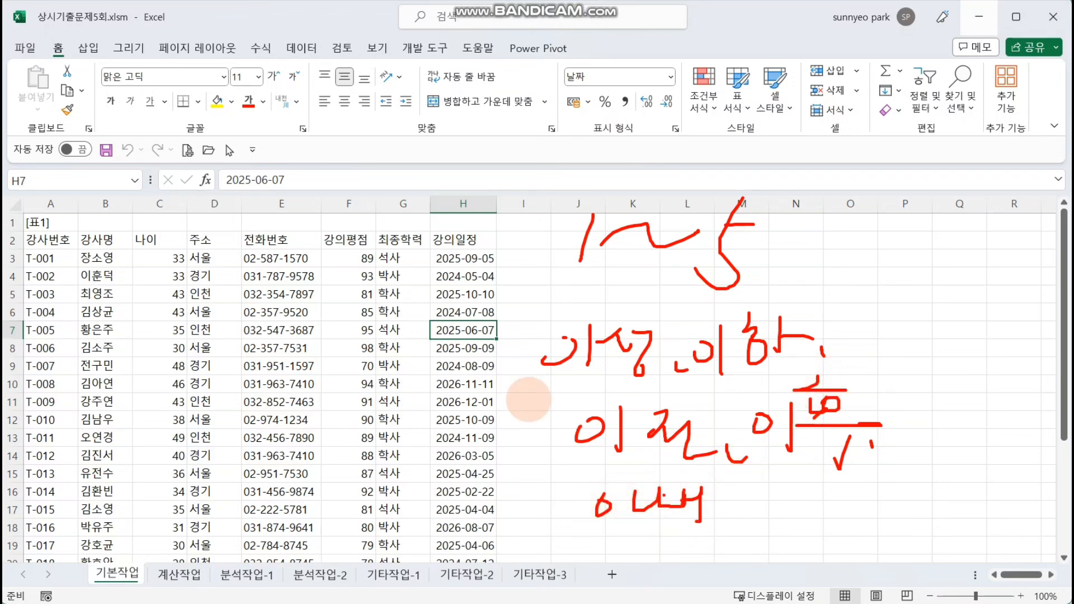
{"action": "left_click", "coordinate": [379, 305]}
{"action": "left_click_drag", "start_coordinate": [354, 306], "coordinate": [414, 305]}
{"action": "left_click_drag", "start_coordinate": [382, 317], "coordinate": [428, 317]}
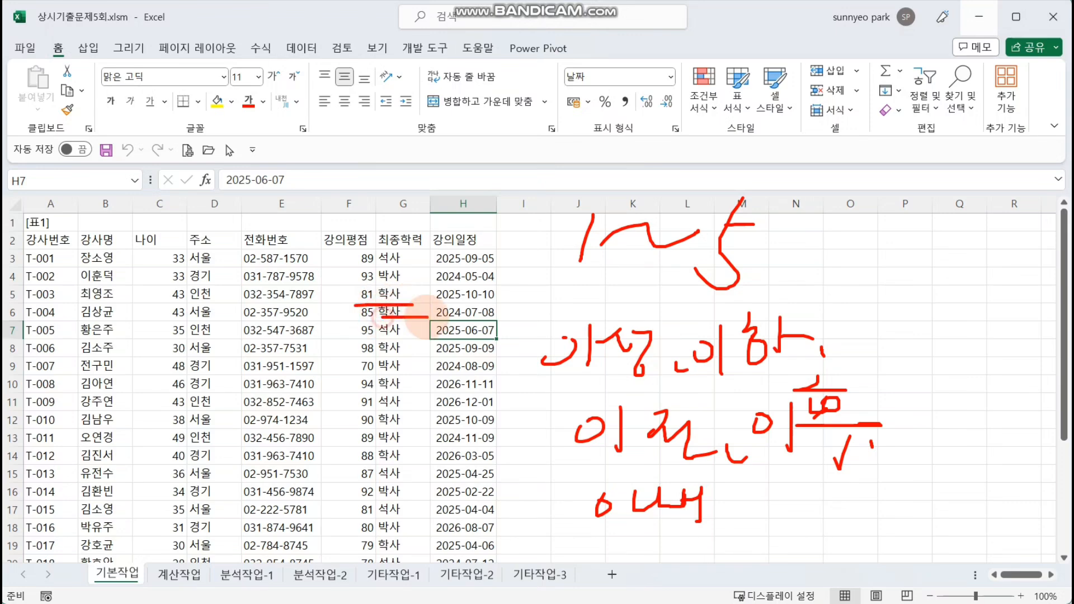
{"action": "key", "text": "e"}
{"action": "left_click_drag", "start_coordinate": [333, 232], "coordinate": [360, 349]}
{"action": "left_click_drag", "start_coordinate": [415, 305], "coordinate": [449, 304]}
{"action": "left_click_drag", "start_coordinate": [371, 335], "coordinate": [423, 334]}
{"action": "mouse_move", "coordinate": [380, 395]}
{"action": "left_mouse_down"}
{"action": "mouse_move", "coordinate": [363, 431]}
{"action": "mouse_move", "coordinate": [385, 455]}
{"action": "left_mouse_up"}
{"action": "left_click_drag", "start_coordinate": [405, 421], "coordinate": [467, 416]}
{"action": "left_click_drag", "start_coordinate": [415, 445], "coordinate": [452, 443]}
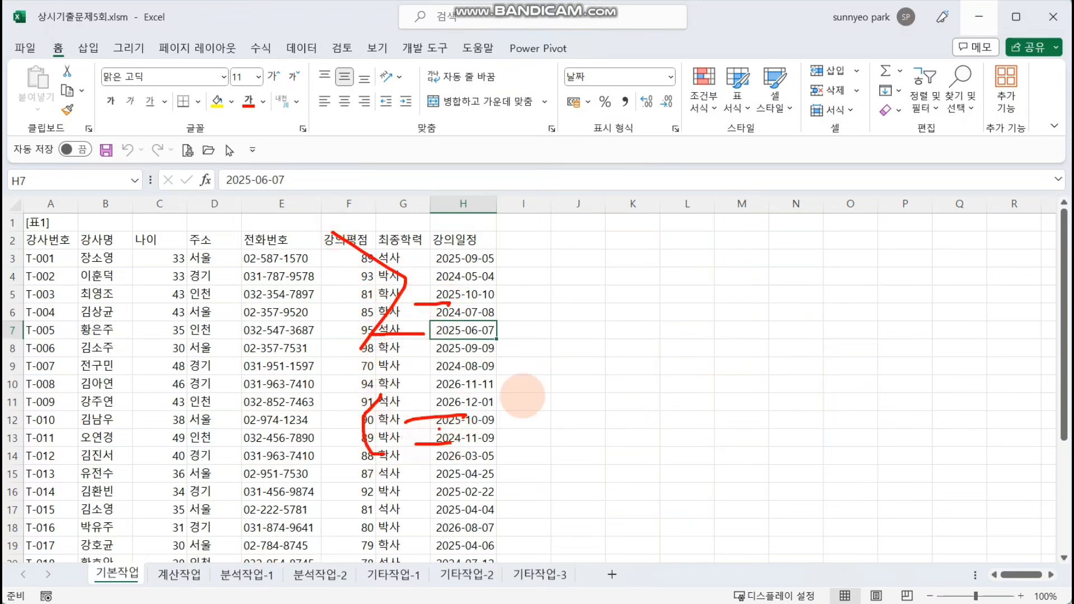
{"action": "mouse_move", "coordinate": [481, 492]}
{"action": "left_mouse_down"}
{"action": "mouse_move", "coordinate": [447, 509]}
{"action": "mouse_move", "coordinate": [532, 425]}
{"action": "mouse_move", "coordinate": [490, 482]}
{"action": "left_mouse_up"}
{"action": "left_click_drag", "start_coordinate": [434, 362], "coordinate": [434, 348]}
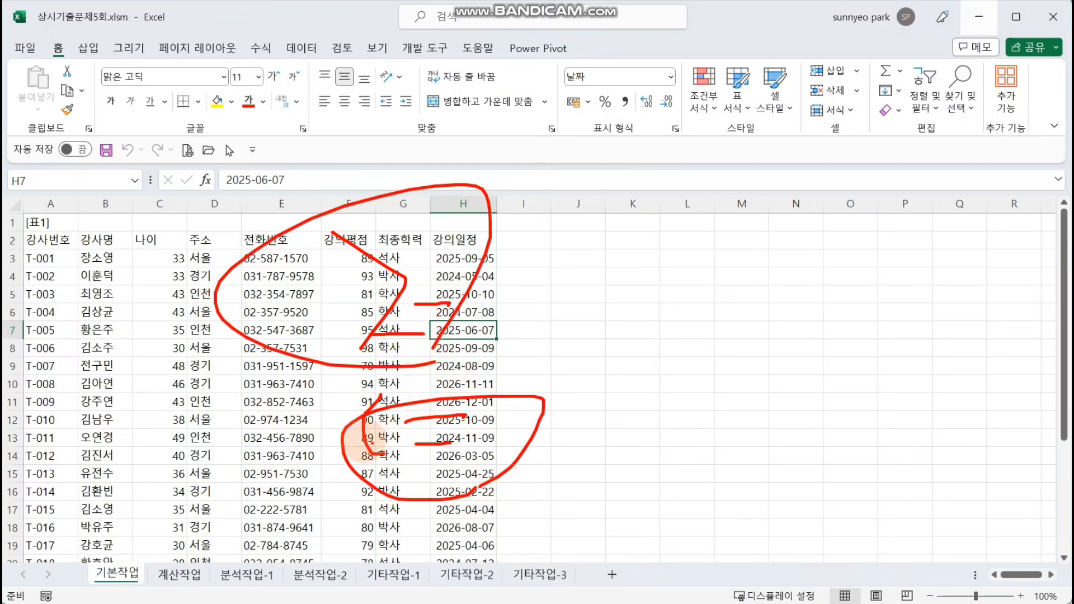
{"action": "left_click_drag", "start_coordinate": [309, 481], "coordinate": [574, 444]}
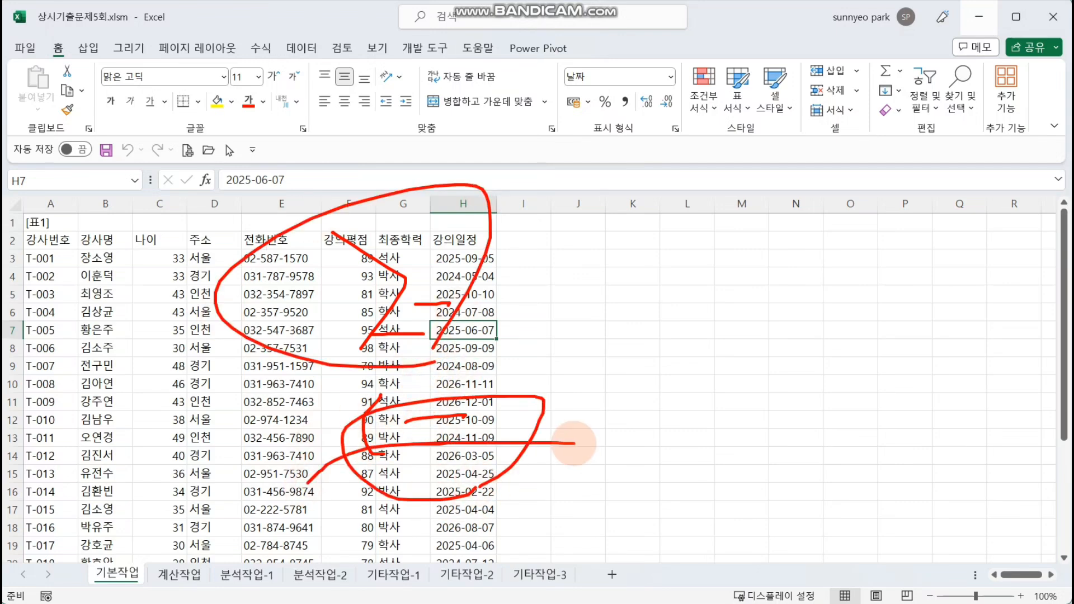
{"action": "left_click", "coordinate": [650, 298]}
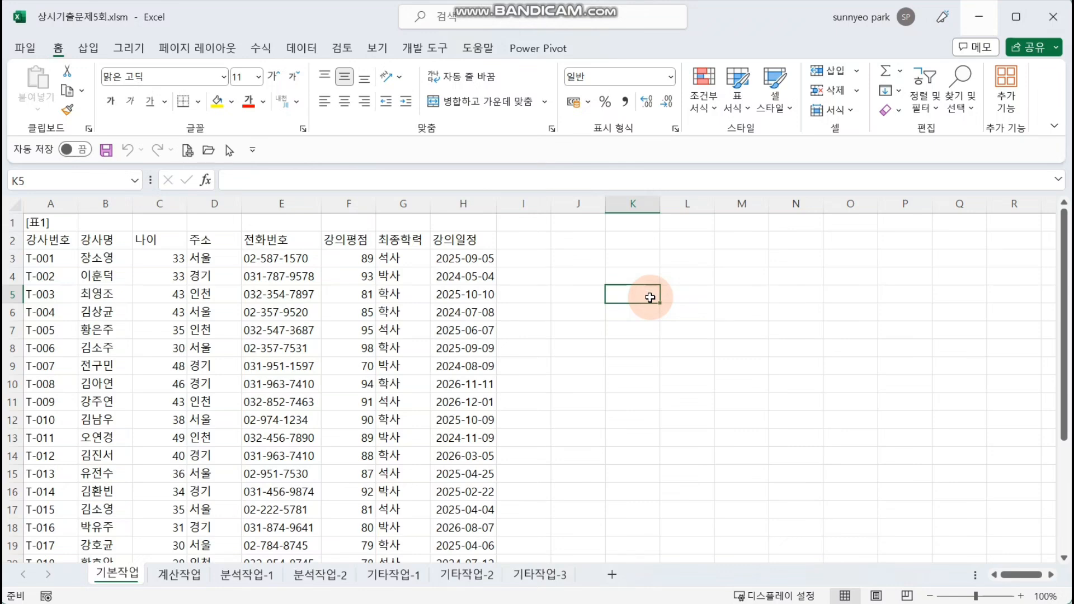
{"action": "left_click", "coordinate": [578, 295]}
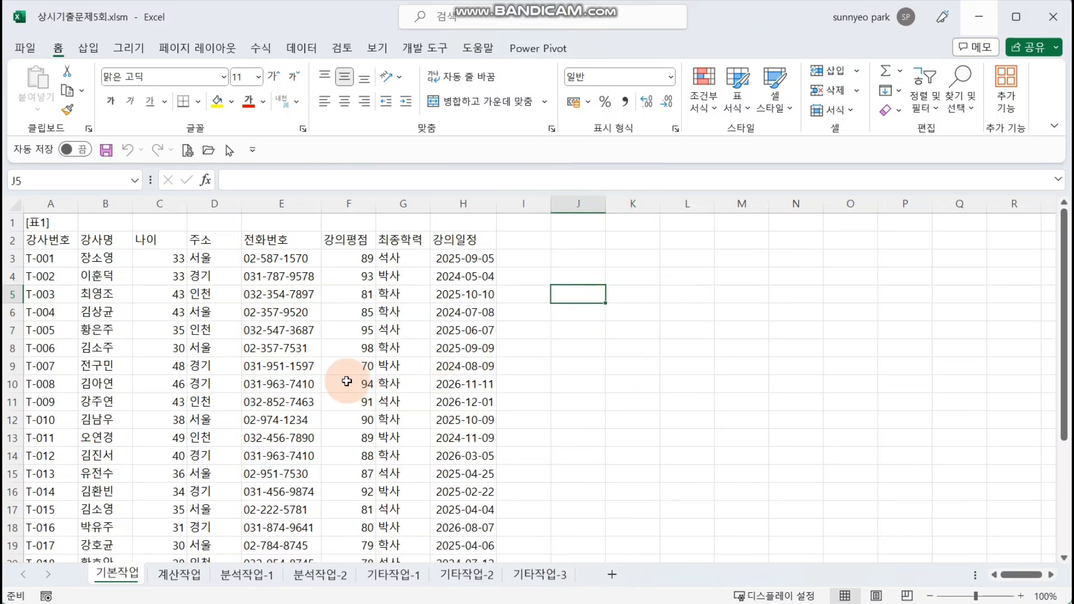
Examine the end of the table and the empty cells A31:A32 and A34 below it
{"action": "scroll", "coordinate": [347, 381], "scroll_direction": "down", "scroll_amount": 8}
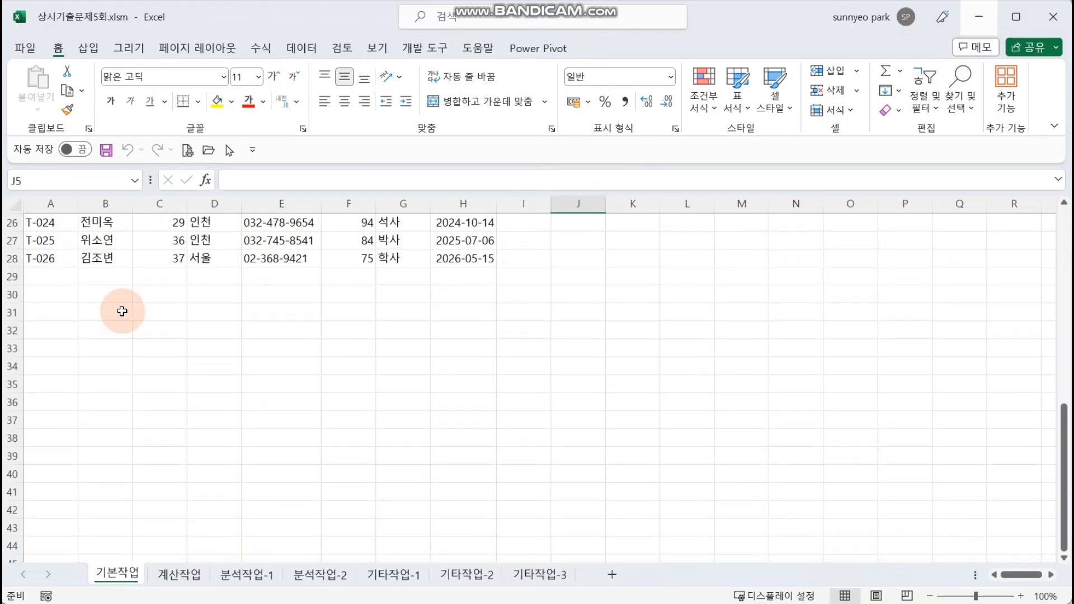
{"action": "left_click_drag", "start_coordinate": [53, 310], "coordinate": [57, 331]}
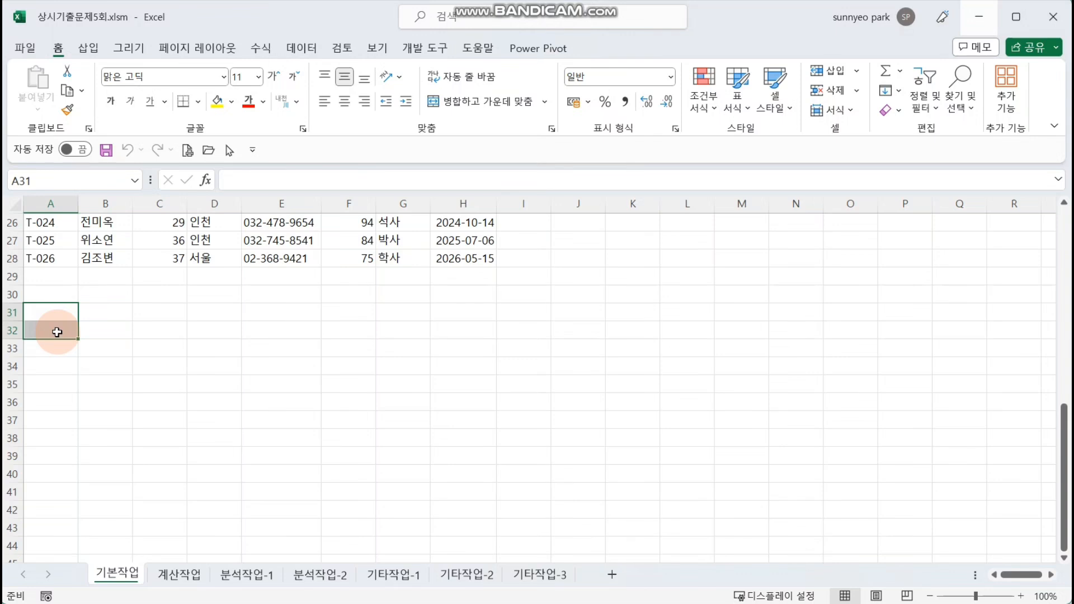
{"action": "left_click", "coordinate": [57, 365]}
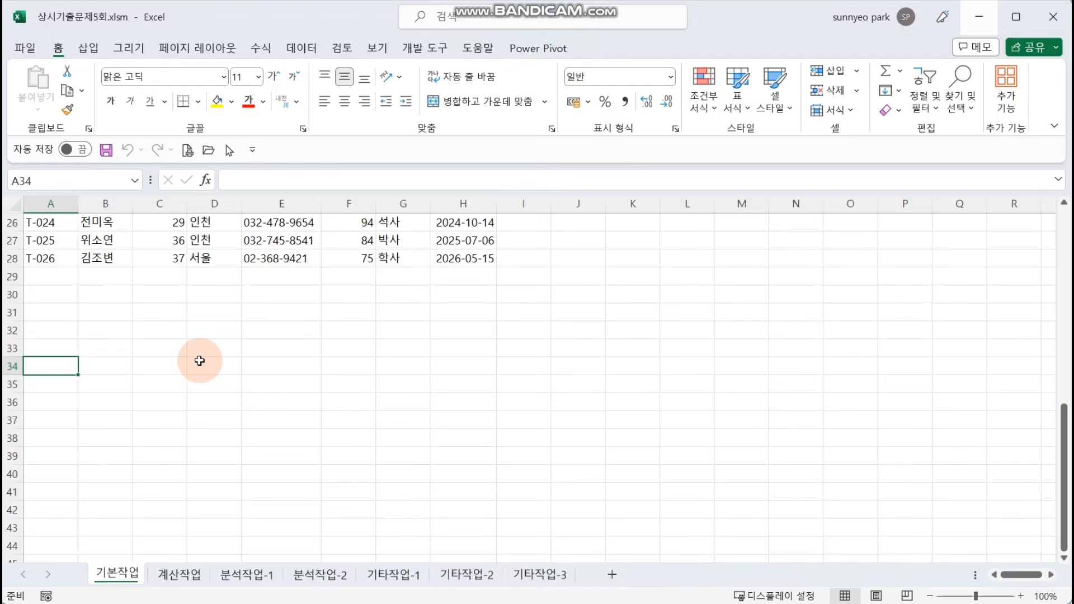
{"action": "scroll", "coordinate": [200, 361], "scroll_direction": "up", "scroll_amount": 8}
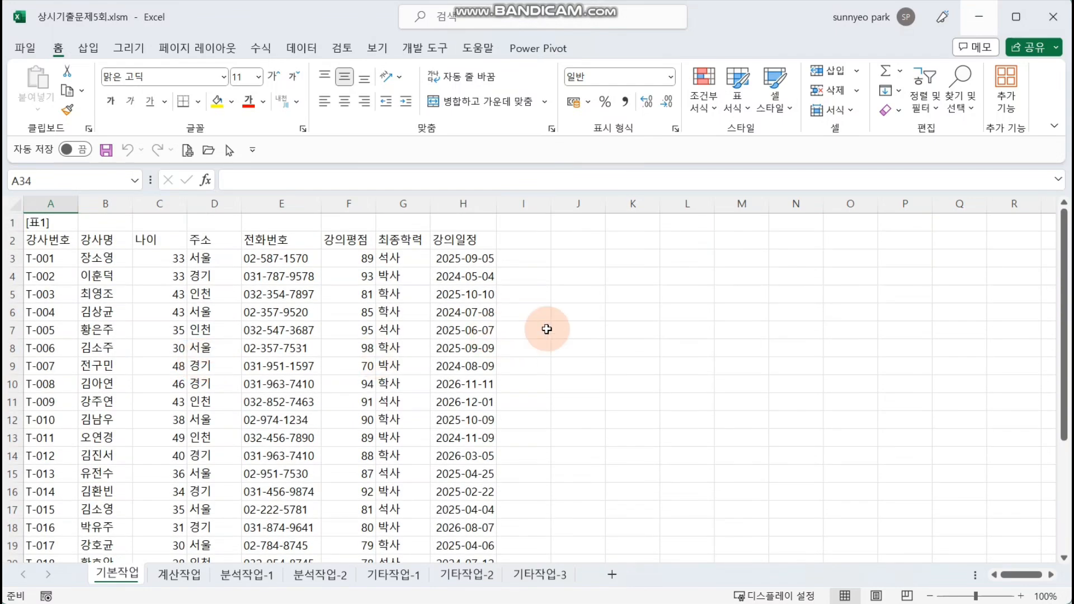
Enter the descending sample numbers 10, 9, 8, 7, 6 and 5 in K2:K7, beside the table
{"action": "scroll", "coordinate": [712, 320], "scroll_direction": "up", "scroll_amount": 2}
{"action": "scroll", "coordinate": [714, 319], "scroll_direction": "up", "scroll_amount": 1}
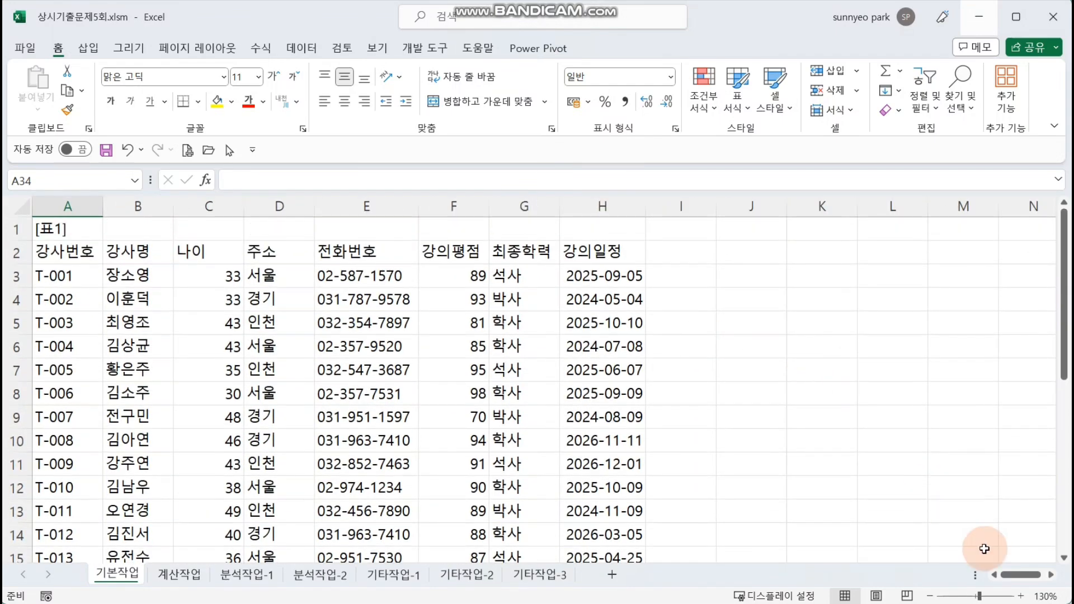
{"action": "left_click_drag", "start_coordinate": [978, 575], "coordinate": [803, 575]}
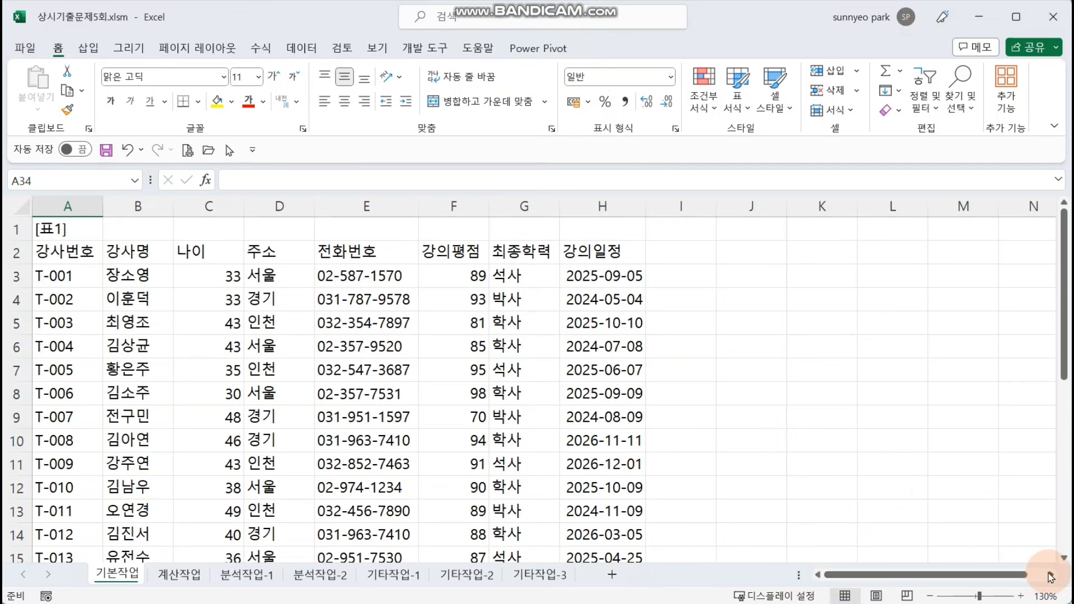
{"action": "left_click", "coordinate": [1050, 576]}
{"action": "left_click", "coordinate": [1051, 576]}
{"action": "left_click", "coordinate": [1051, 576]}
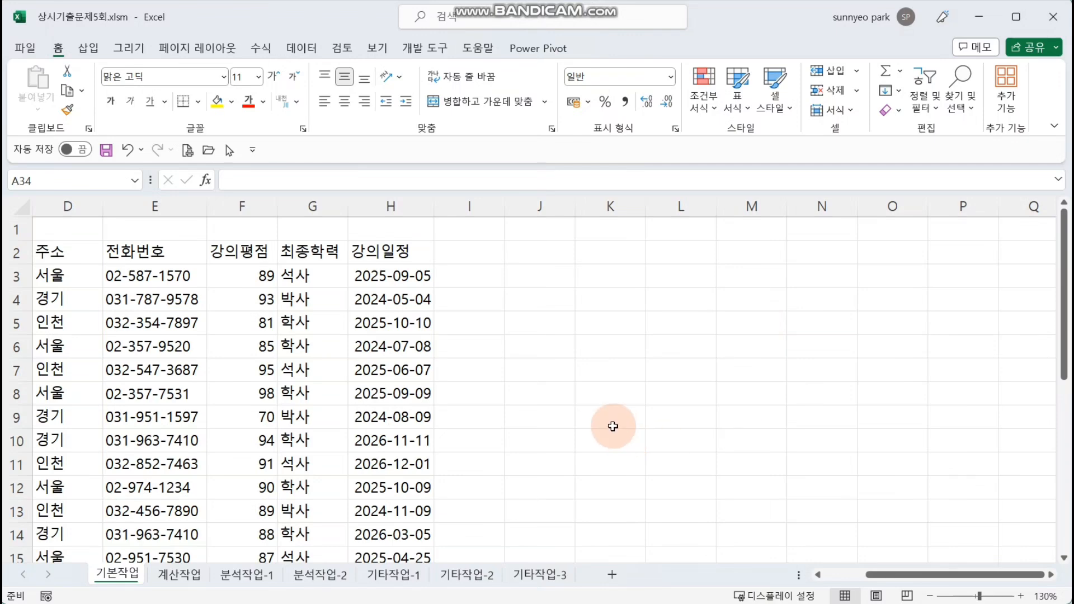
{"action": "left_click", "coordinate": [618, 302]}
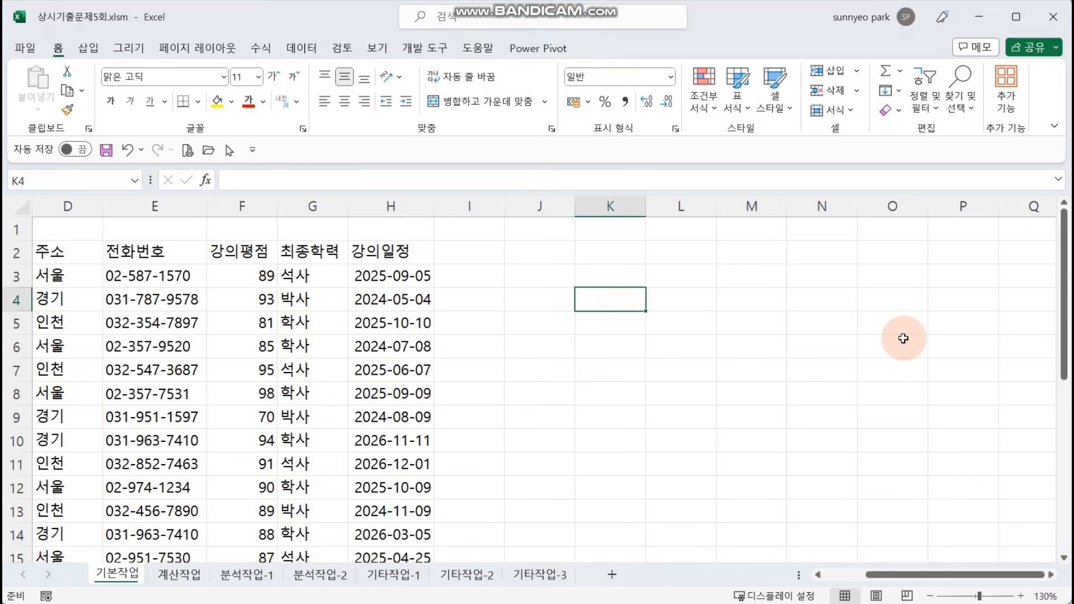
{"action": "left_click", "coordinate": [623, 249]}
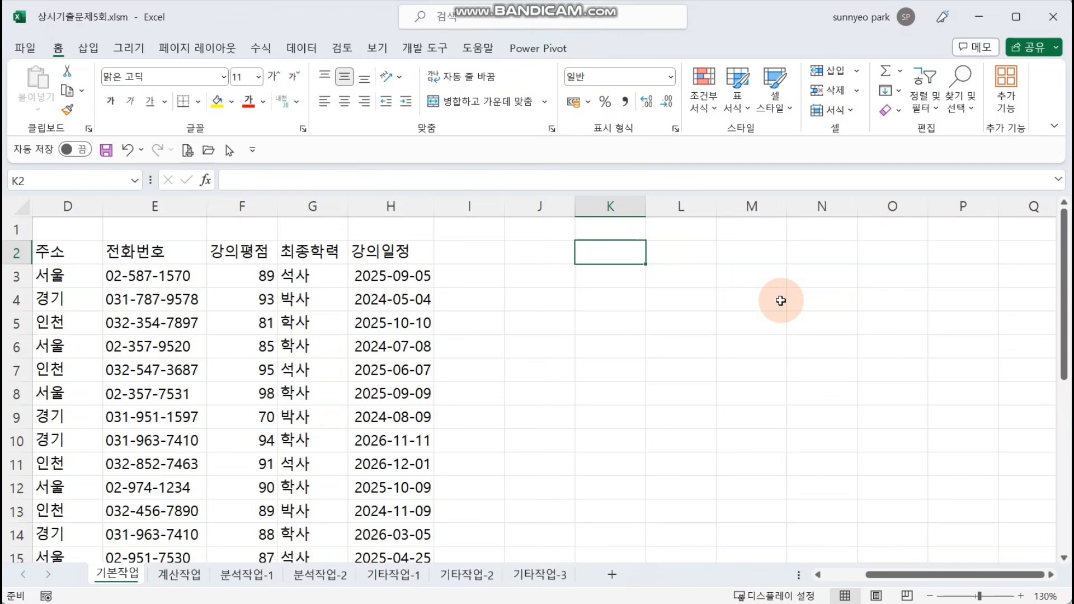
{"action": "type", "text": "10"}
{"action": "key", "text": "Return"}
{"action": "type", "text": "9"}
{"action": "key", "text": "Return"}
{"action": "type", "text": "8"}
{"action": "key", "text": "Return"}
{"action": "type", "text": "7"}
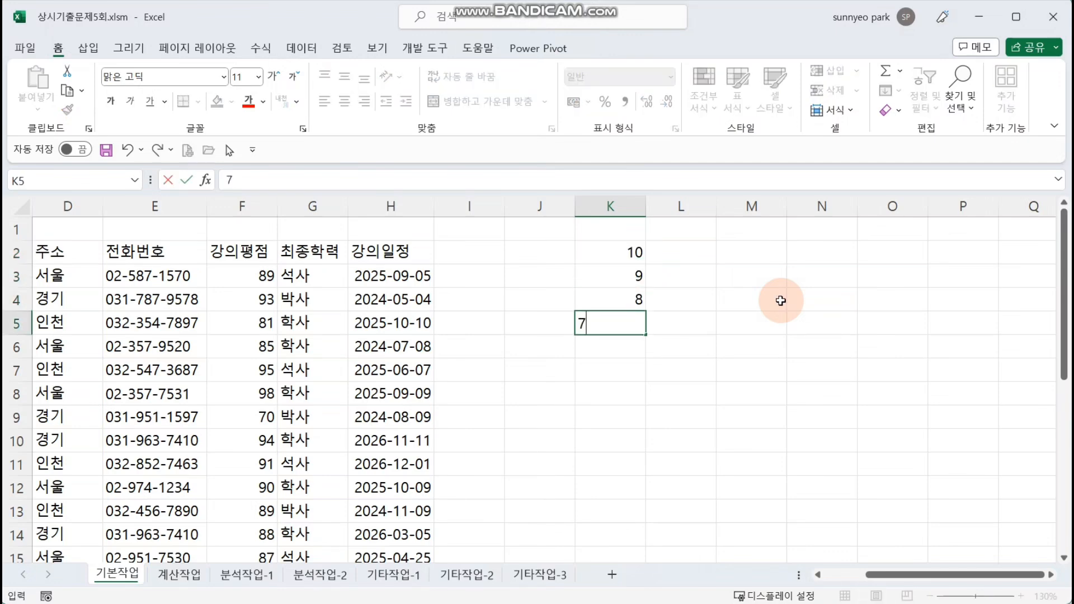
{"action": "key", "text": "Return"}
{"action": "type", "text": "6"}
{"action": "key", "text": "Return"}
{"action": "type", "text": "5"}
{"action": "key", "text": "Return"}
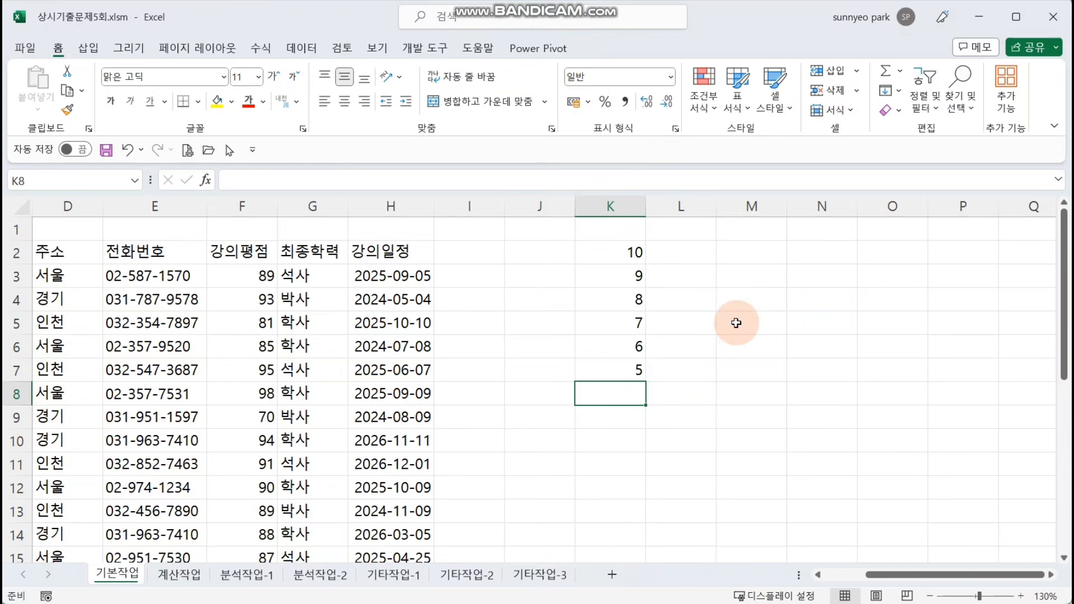
Enter the ascending sample numbers 1, 2, 3, 4, 5 and 6 in M2:M7
{"action": "left_click", "coordinate": [748, 259]}
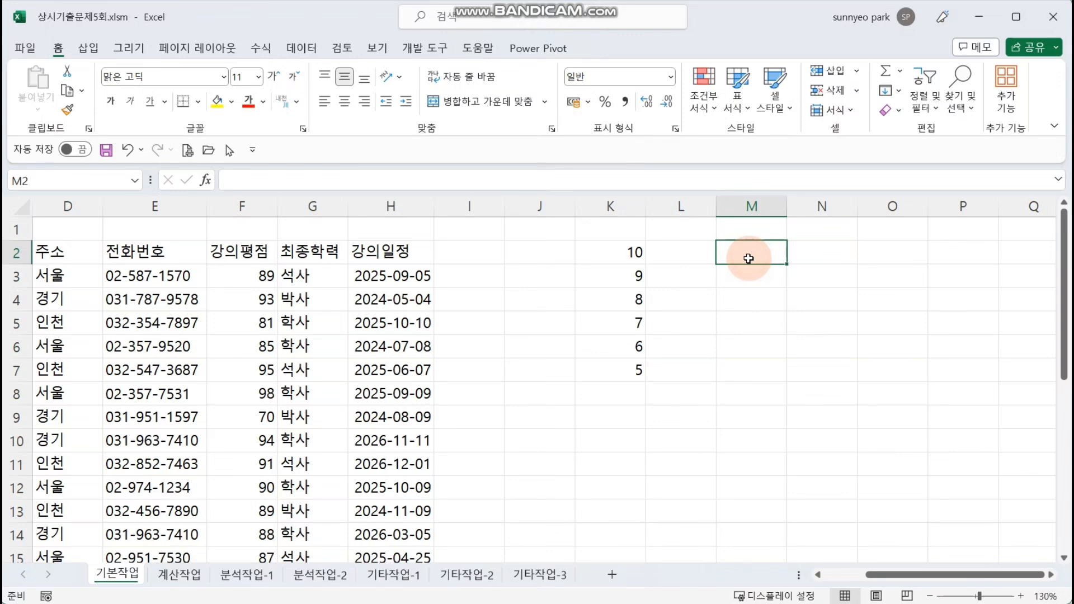
{"action": "type", "text": "1"}
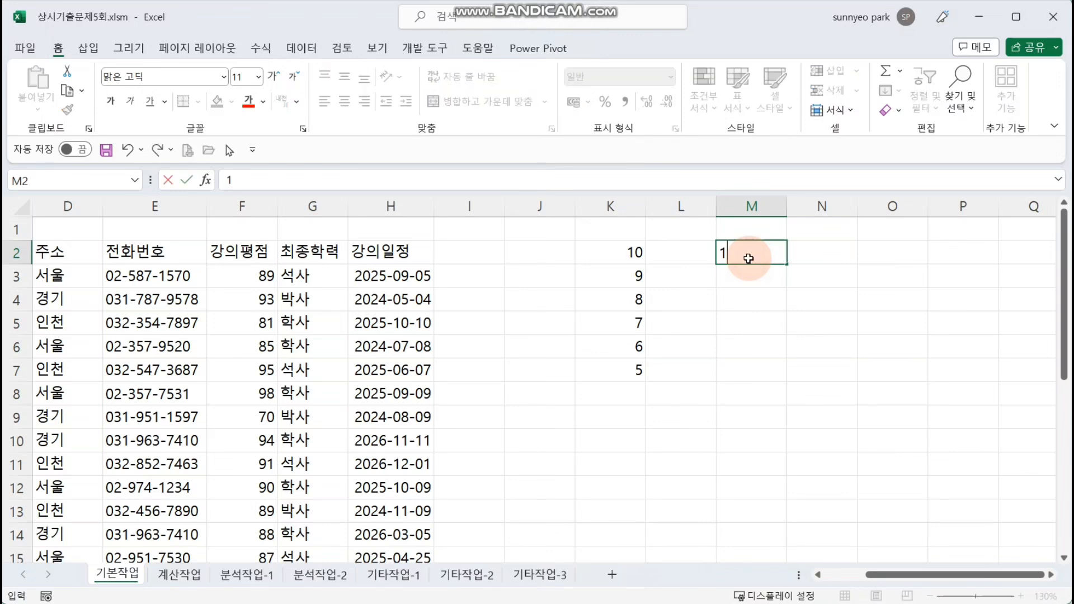
{"action": "key", "text": "Return"}
{"action": "type", "text": "2"}
{"action": "key", "text": "Return"}
{"action": "type", "text": "3"}
{"action": "key", "text": "Return"}
{"action": "type", "text": "4"}
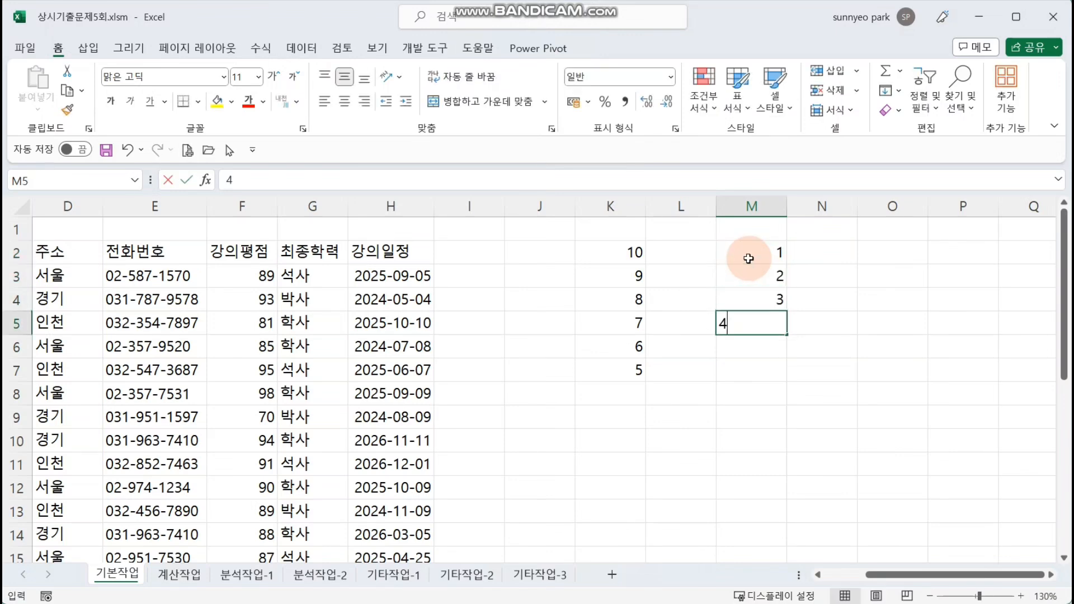
{"action": "key", "text": "Return"}
{"action": "type", "text": "5"}
{"action": "key", "text": "Return"}
{"action": "type", "text": "6"}
{"action": "key", "text": "Return"}
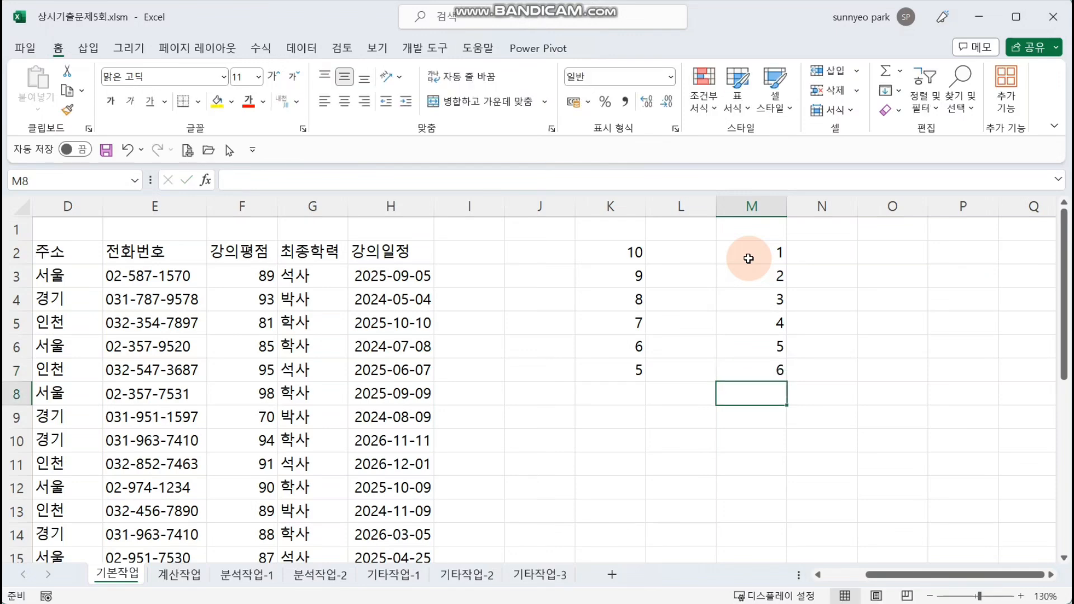
Compare the sample numbers in K2:K7 with those in M2:M7, especially the pair in row 6
{"action": "left_click_drag", "start_coordinate": [633, 249], "coordinate": [607, 383]}
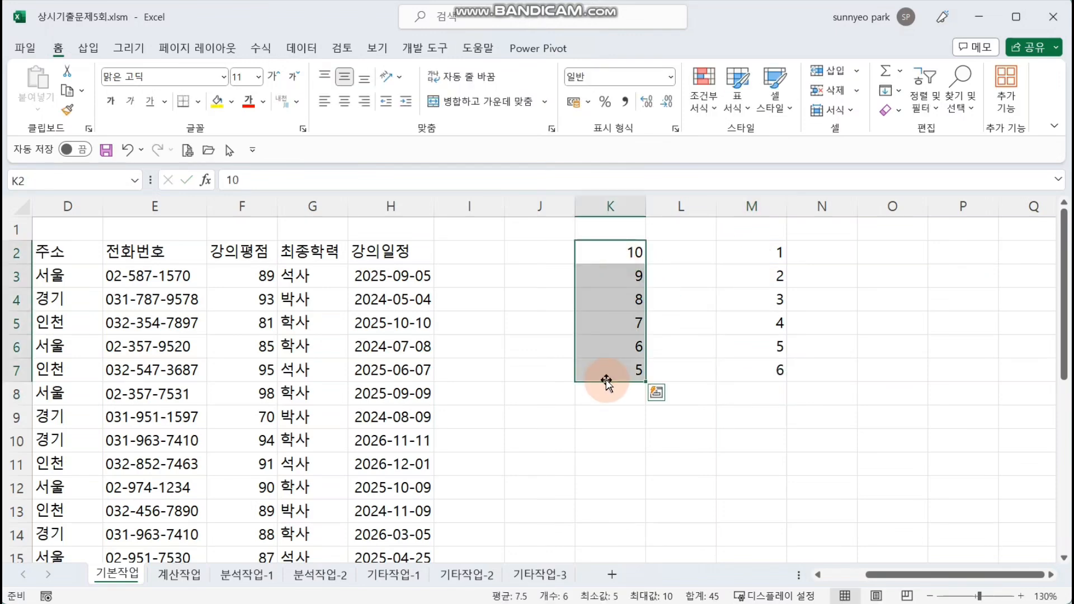
{"action": "left_click_drag", "start_coordinate": [767, 251], "coordinate": [760, 367]}
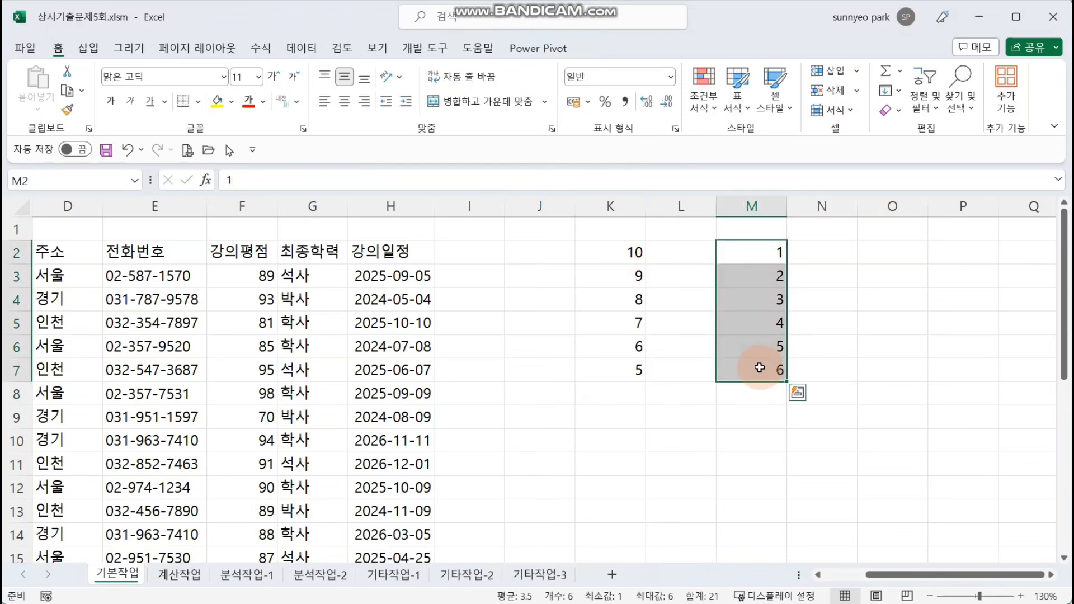
{"action": "left_click", "coordinate": [753, 415]}
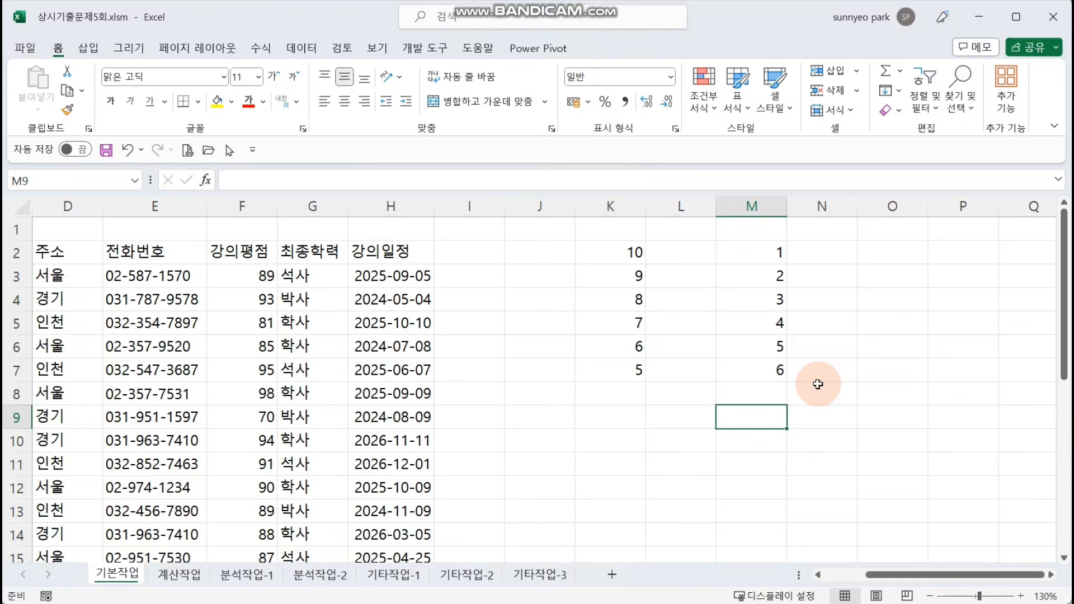
{"action": "left_click_drag", "start_coordinate": [587, 345], "coordinate": [673, 348]}
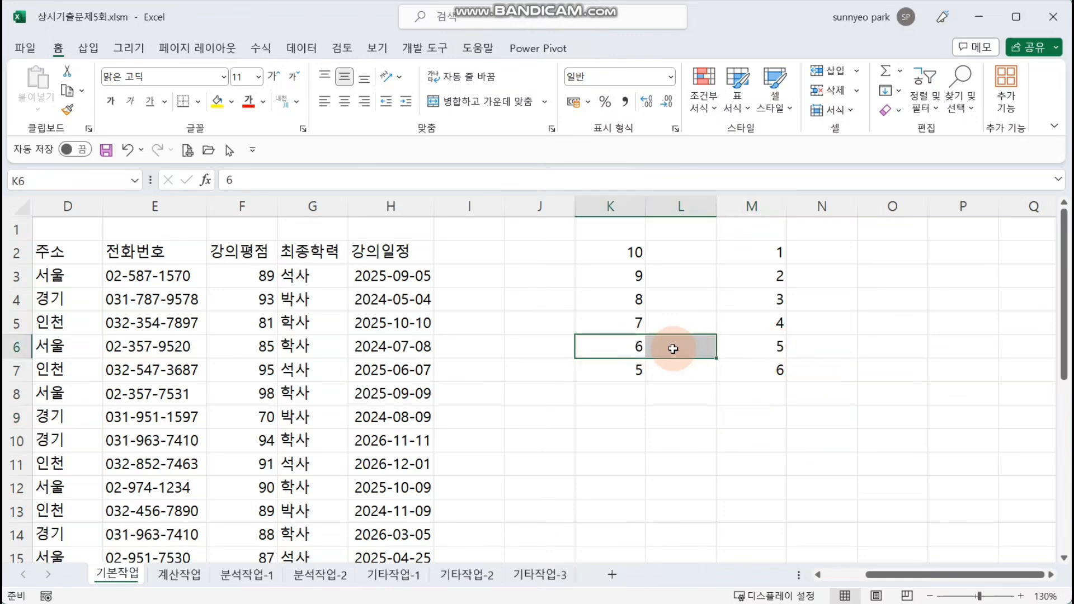
{"action": "left_click", "coordinate": [633, 351]}
{"action": "left_click_drag", "start_coordinate": [614, 343], "coordinate": [744, 347]}
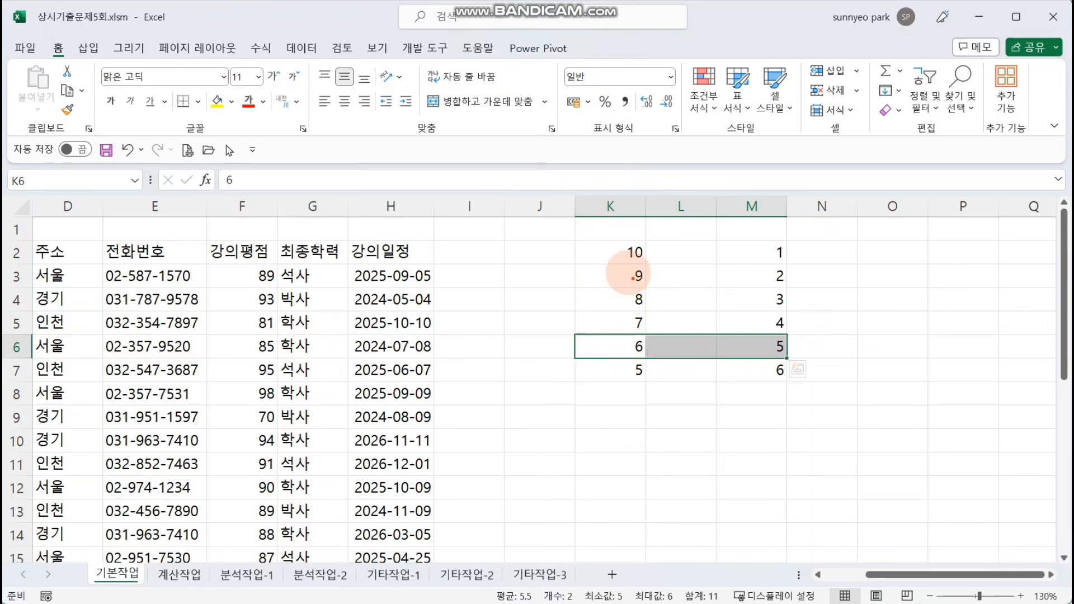
{"action": "mouse_move", "coordinate": [649, 265]}
{"action": "left_mouse_down"}
{"action": "mouse_move", "coordinate": [639, 247]}
{"action": "mouse_move", "coordinate": [629, 266]}
{"action": "left_mouse_up"}
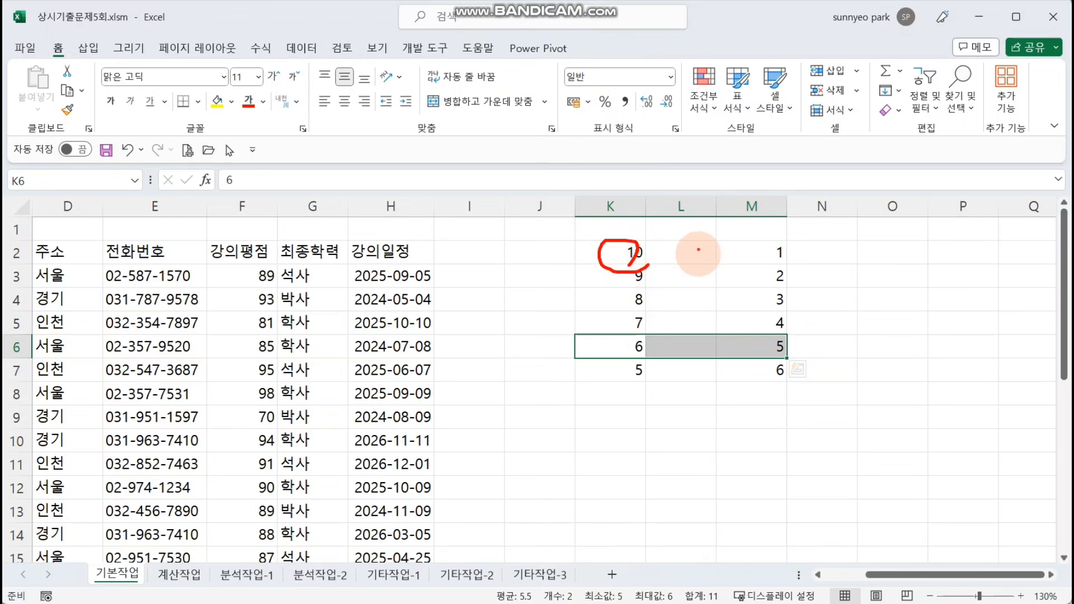
{"action": "mouse_move", "coordinate": [666, 229]}
{"action": "left_mouse_down"}
{"action": "mouse_move", "coordinate": [675, 280]}
{"action": "mouse_move", "coordinate": [717, 252]}
{"action": "left_mouse_up"}
{"action": "left_click_drag", "start_coordinate": [706, 261], "coordinate": [718, 261]}
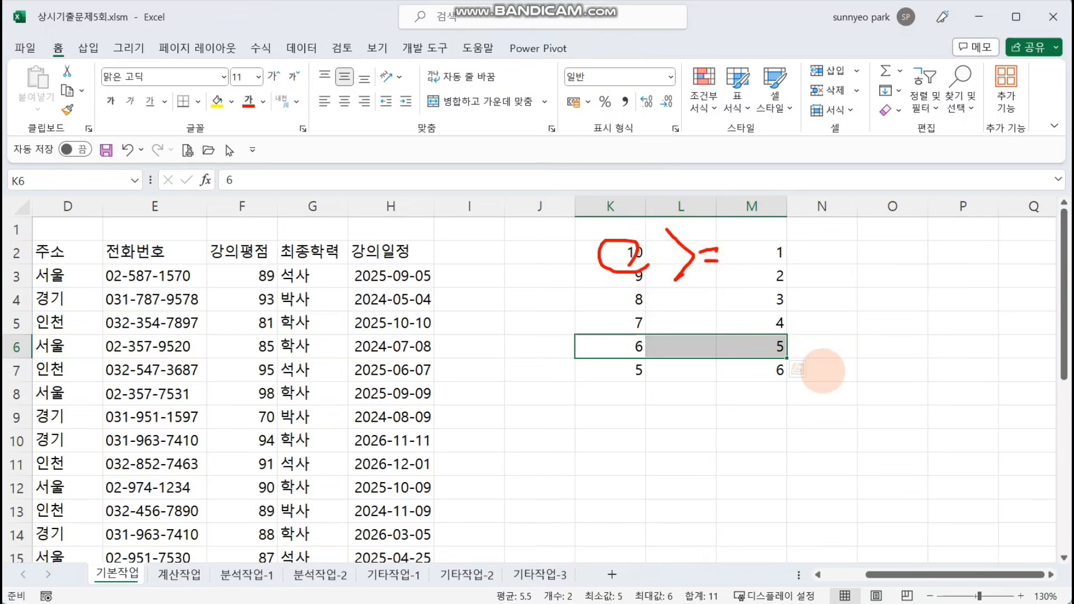
{"action": "left_click_drag", "start_coordinate": [793, 358], "coordinate": [786, 367]}
{"action": "left_click_drag", "start_coordinate": [605, 363], "coordinate": [660, 356]}
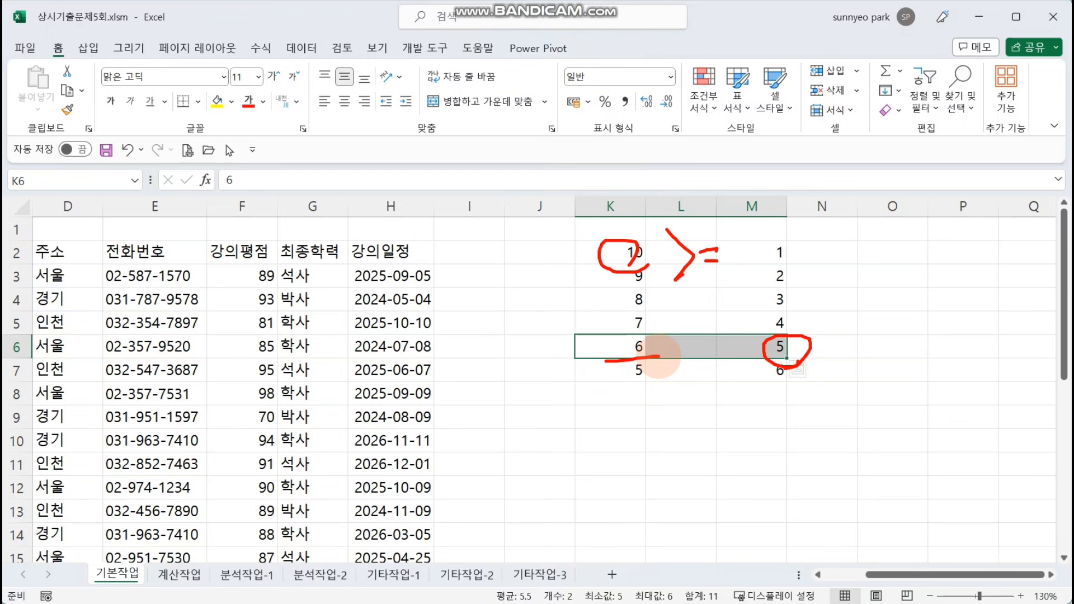
{"action": "left_click_drag", "start_coordinate": [660, 356], "coordinate": [820, 355]}
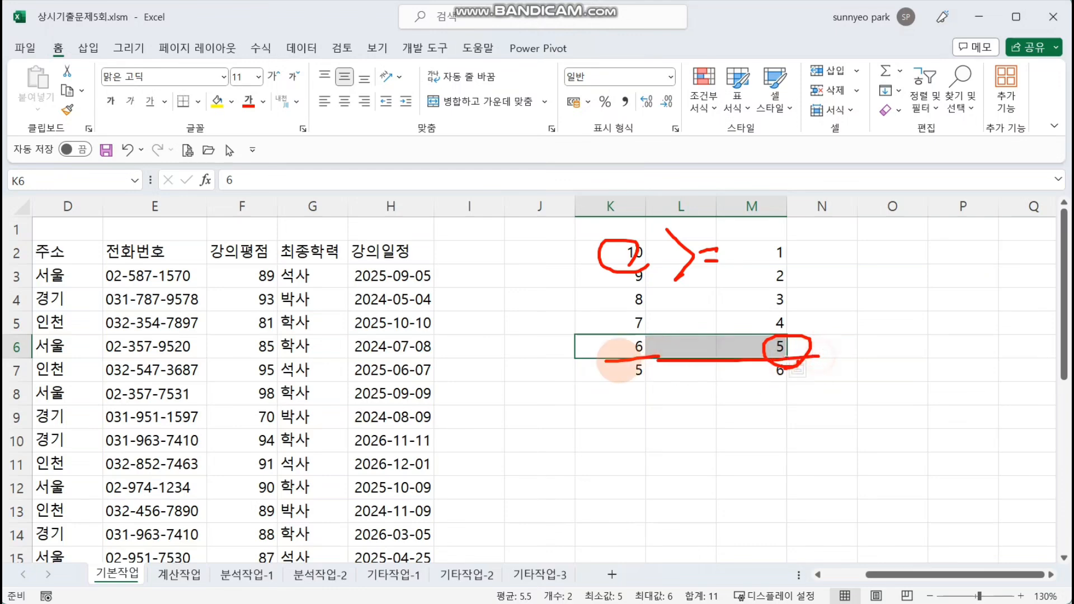
{"action": "mouse_move", "coordinate": [624, 349]}
{"action": "left_mouse_down"}
{"action": "mouse_move", "coordinate": [643, 322]}
{"action": "mouse_move", "coordinate": [621, 338]}
{"action": "left_mouse_up"}
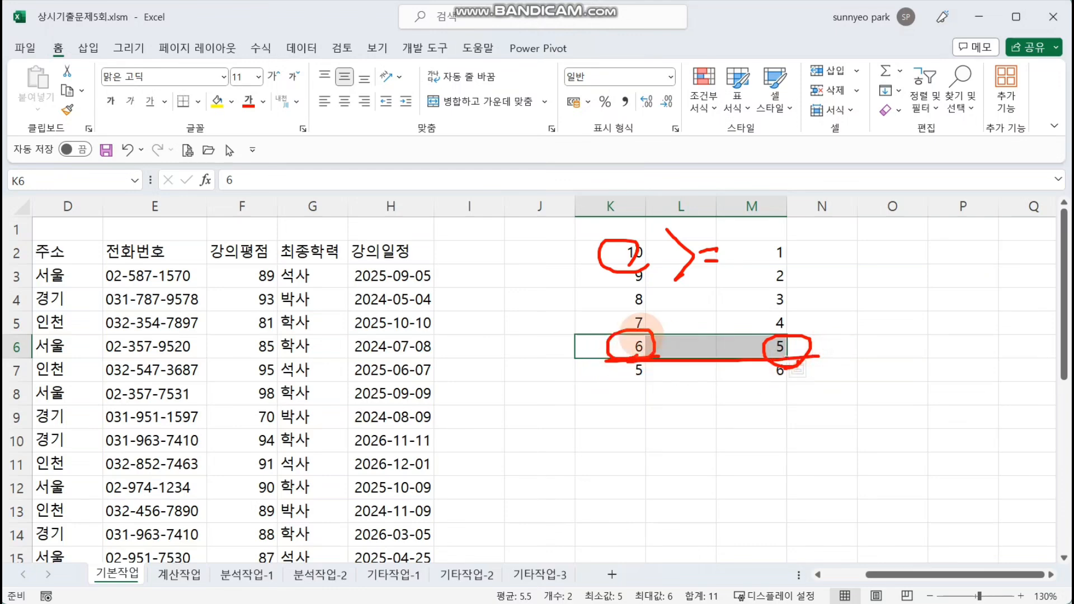
{"action": "mouse_move", "coordinate": [773, 256]}
{"action": "left_mouse_down"}
{"action": "mouse_move", "coordinate": [815, 263]}
{"action": "mouse_move", "coordinate": [802, 357]}
{"action": "left_mouse_up"}
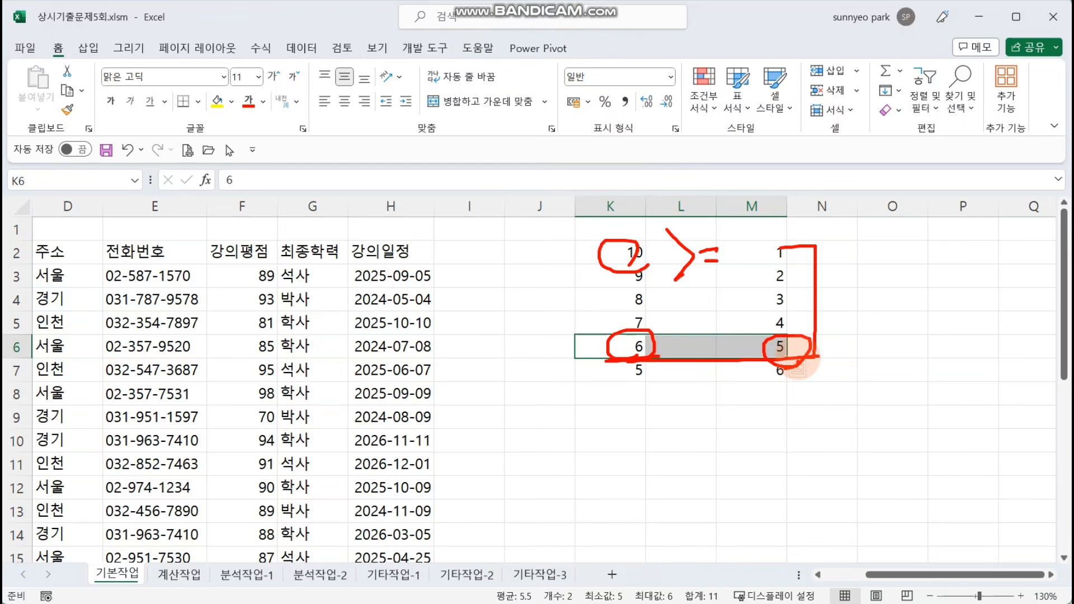
{"action": "mouse_move", "coordinate": [573, 246]}
{"action": "left_mouse_down"}
{"action": "mouse_move", "coordinate": [548, 302]}
{"action": "mouse_move", "coordinate": [561, 347]}
{"action": "left_mouse_up"}
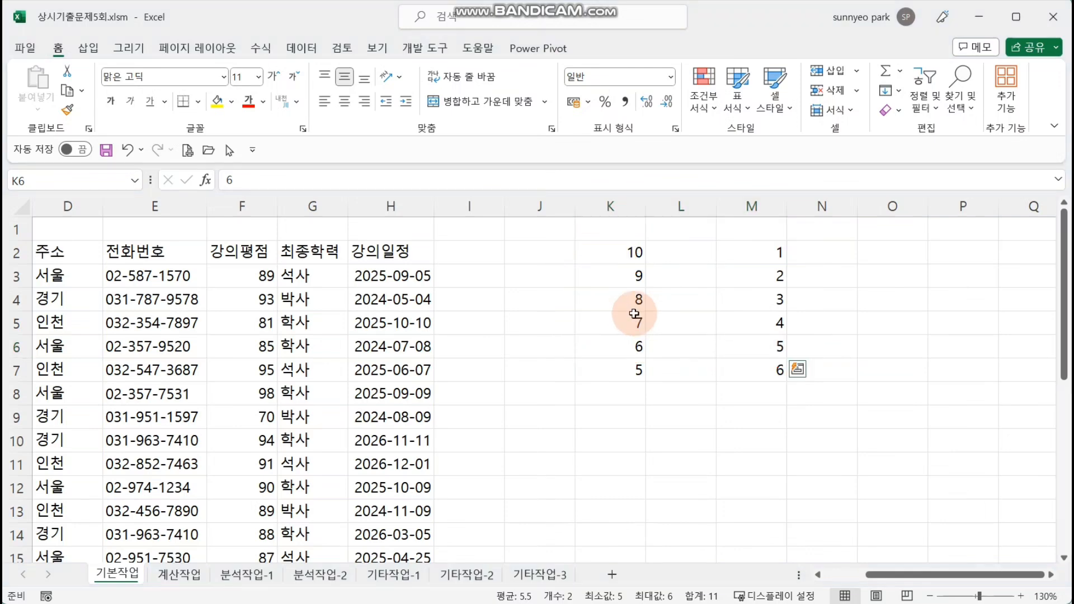
Clear the sample numbers and any leftover formatting from K1:N9
{"action": "mouse_move", "coordinate": [595, 230]}
{"action": "left_mouse_down"}
{"action": "mouse_move", "coordinate": [804, 311]}
{"action": "mouse_move", "coordinate": [791, 411]}
{"action": "left_mouse_up"}
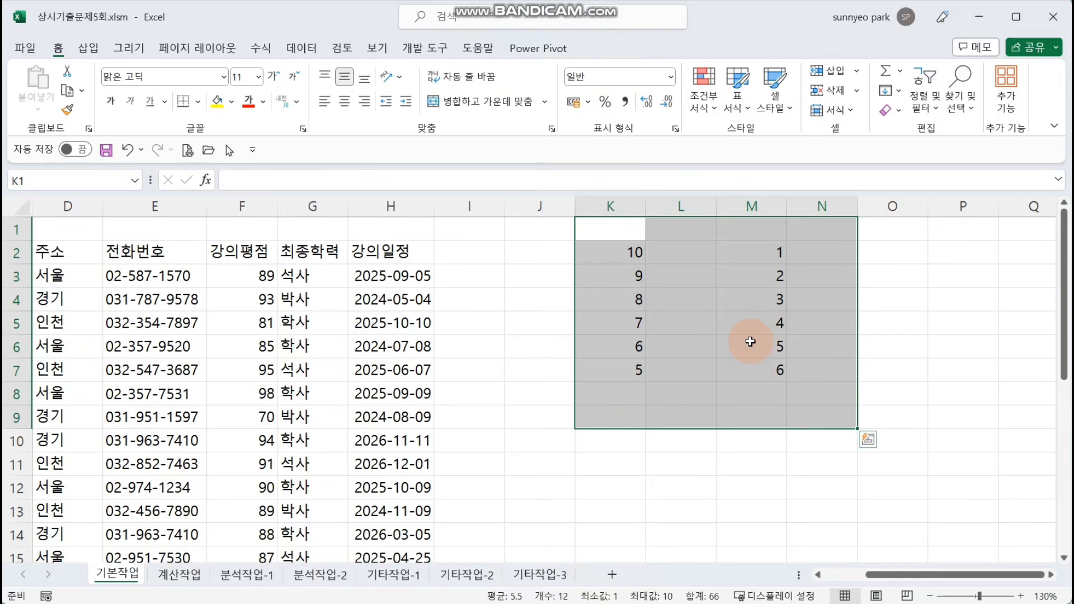
{"action": "key", "text": "Delete"}
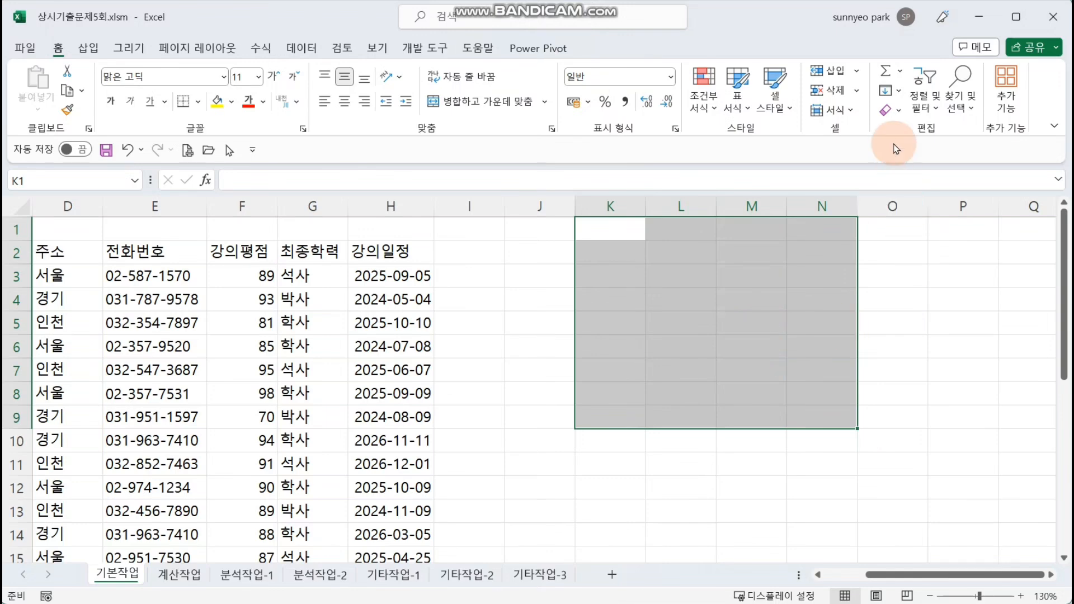
{"action": "left_click", "coordinate": [890, 111]}
{"action": "left_click", "coordinate": [935, 131]}
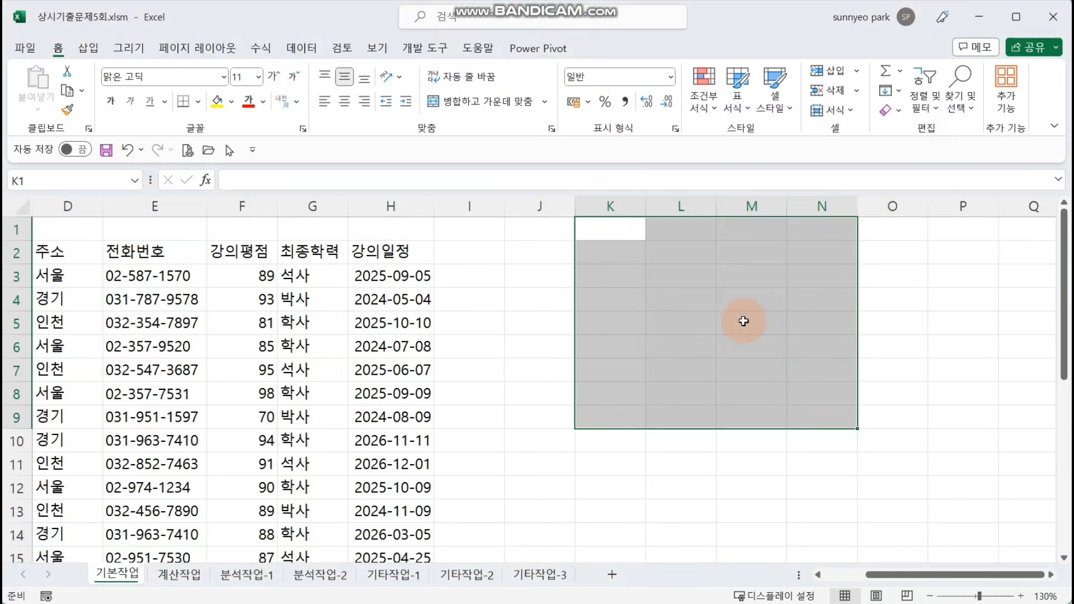
{"action": "left_click", "coordinate": [743, 320]}
{"action": "scroll", "coordinate": [554, 344], "scroll_direction": "down", "scroll_amount": 1, "text": "ctrl"}
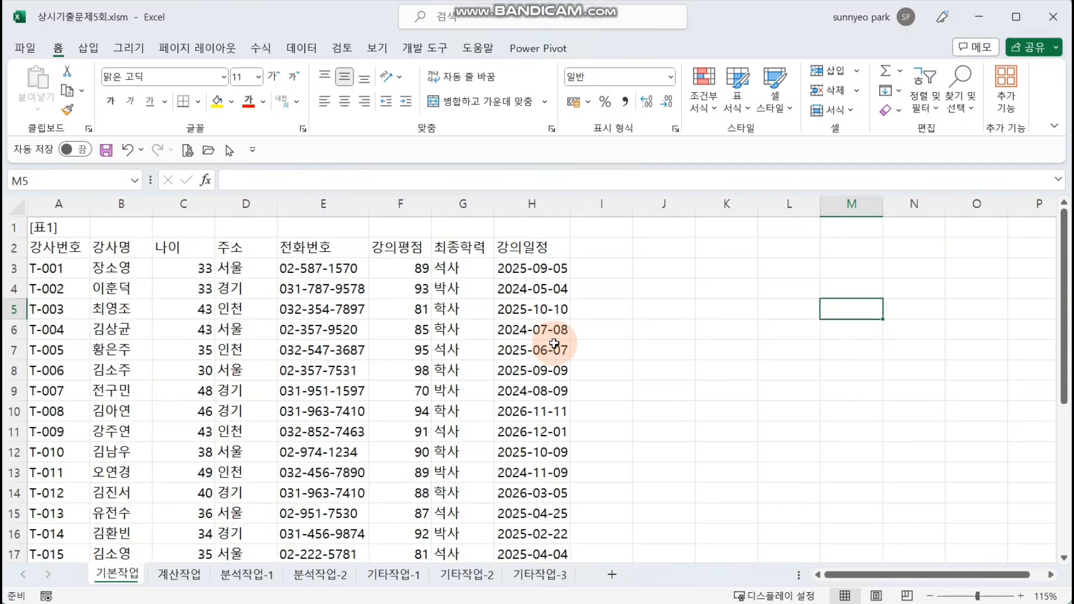
Enter the criteria header "whrsljdla" in A31, below the lecturer table
{"action": "scroll", "coordinate": [187, 371], "scroll_direction": "down", "scroll_amount": 8}
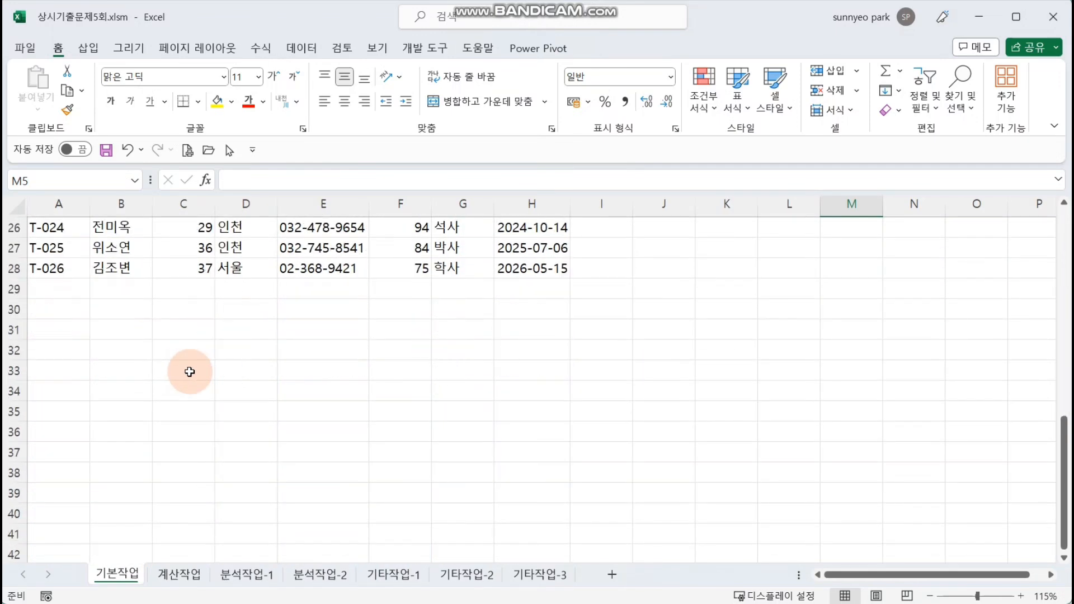
{"action": "left_click", "coordinate": [56, 327]}
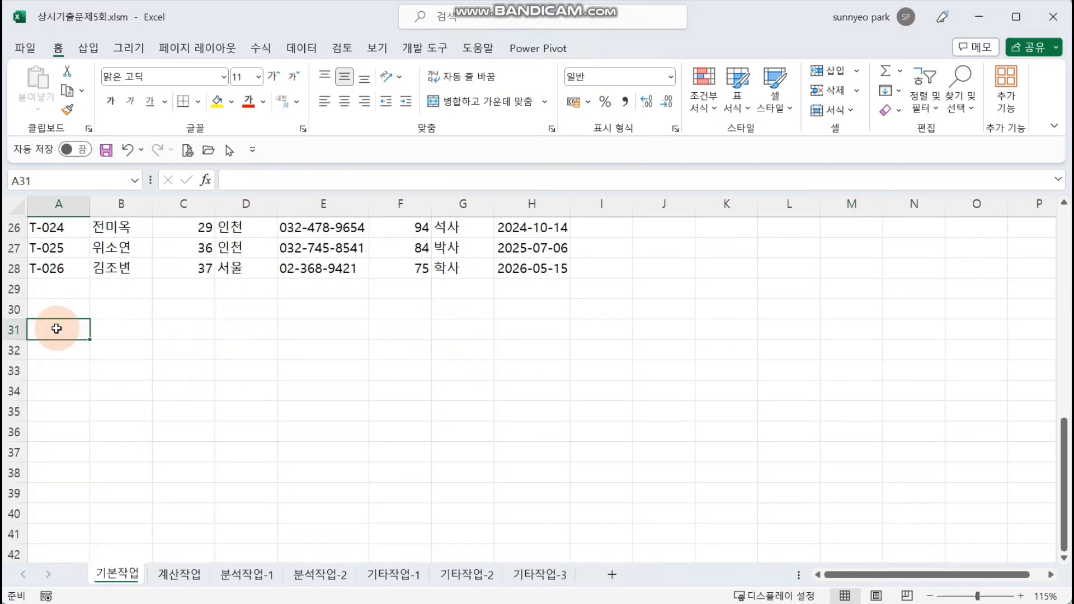
{"action": "type", "text": "whrjs"}
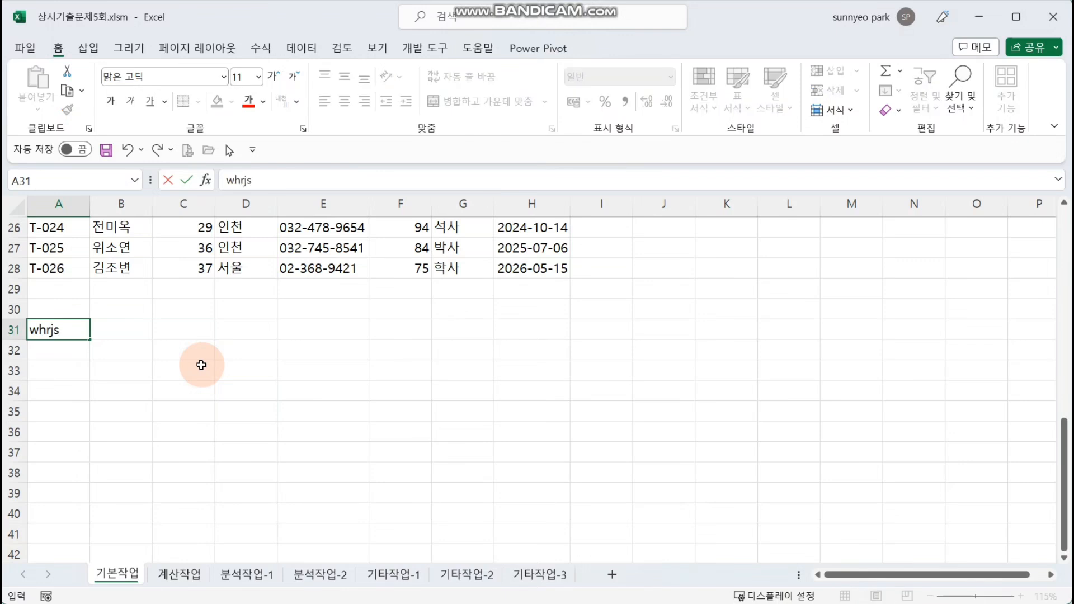
{"action": "type", "text": "dla"}
{"action": "key", "text": "Return"}
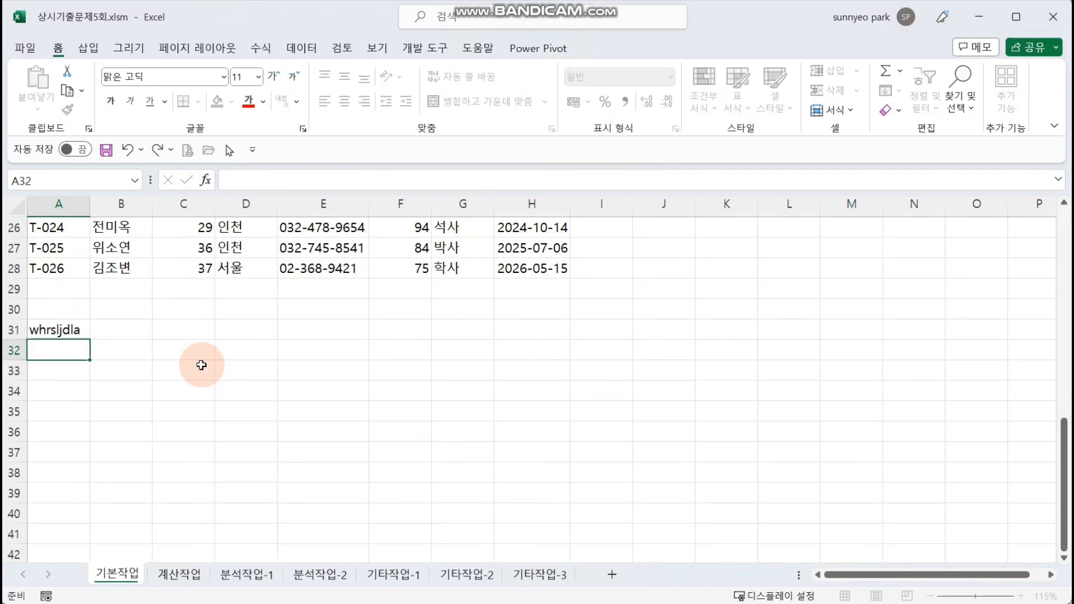
Start an AND formula in A32 and open its function arguments, keeping the 강의평점 column uncovered
{"action": "type", "text": "="}
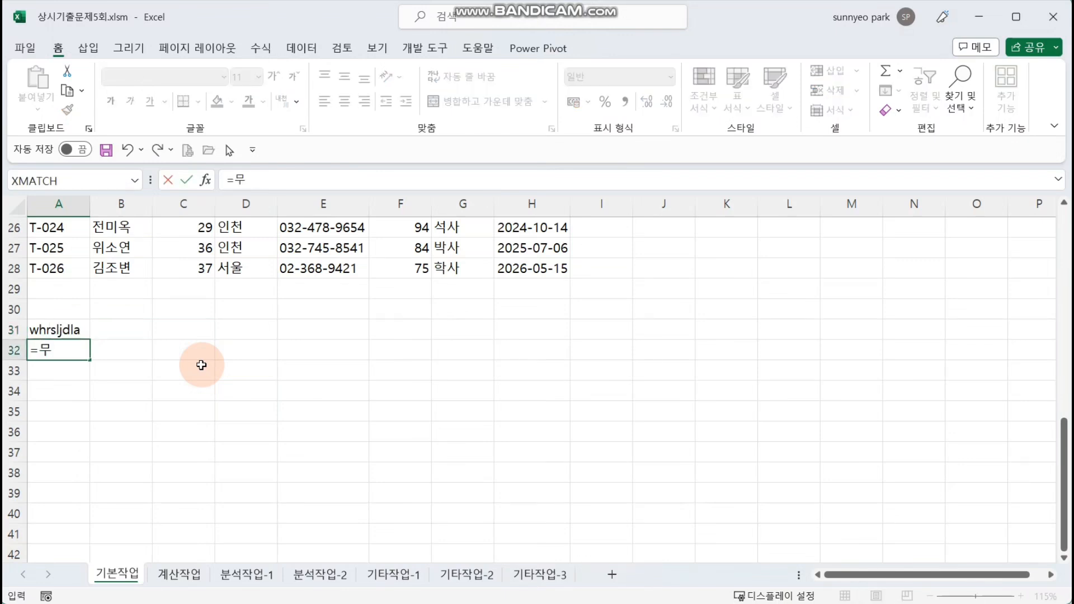
{"action": "type", "text": "and("}
{"action": "left_click", "coordinate": [205, 180]}
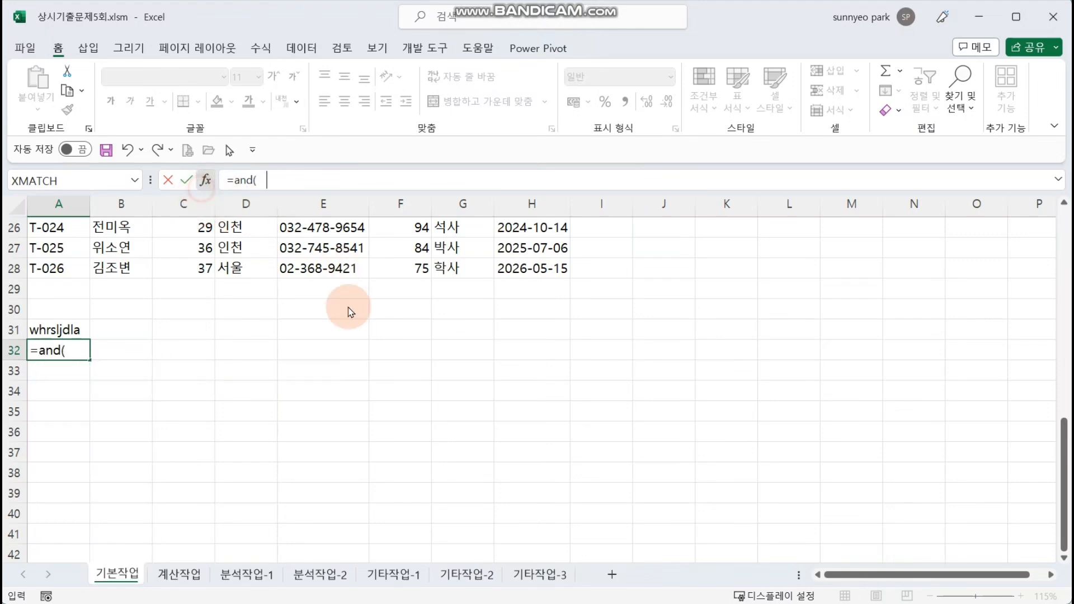
{"action": "scroll", "coordinate": [348, 311], "scroll_direction": "up", "scroll_amount": 8}
{"action": "left_click_drag", "start_coordinate": [259, 216], "coordinate": [574, 213]}
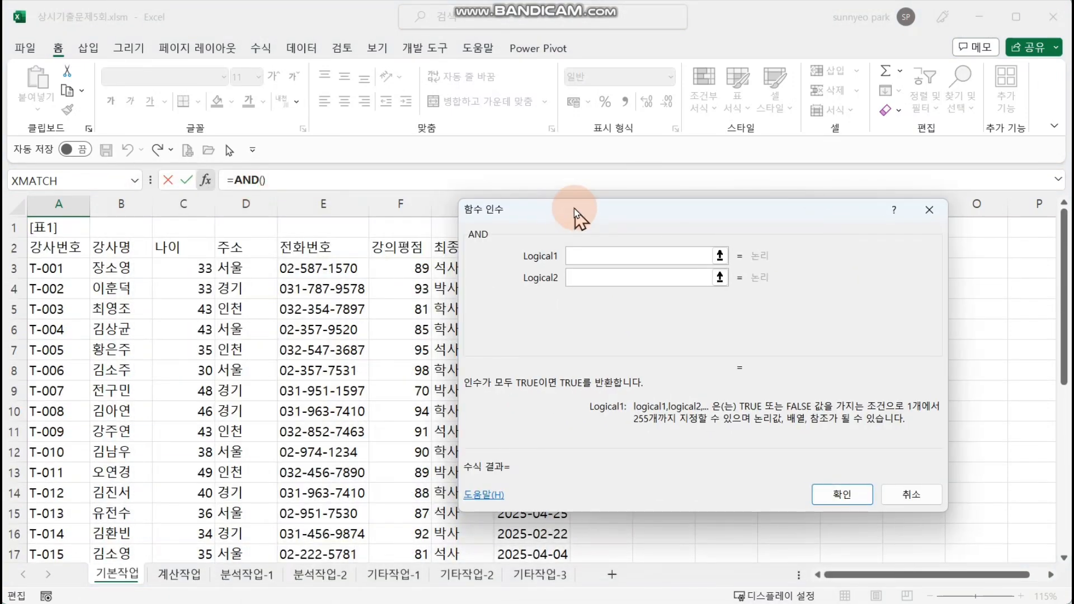
Set the first AND condition to F3>=large($F$3:$F$28,5)
{"action": "left_click", "coordinate": [419, 265]}
{"action": "type", "text": ">=large("}
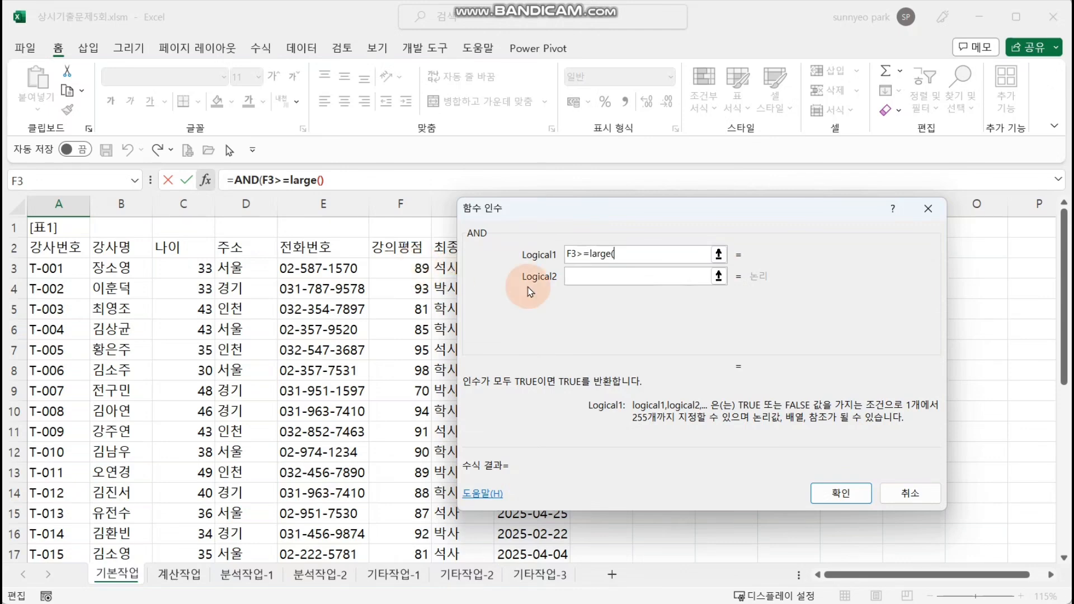
{"action": "left_click", "coordinate": [416, 269]}
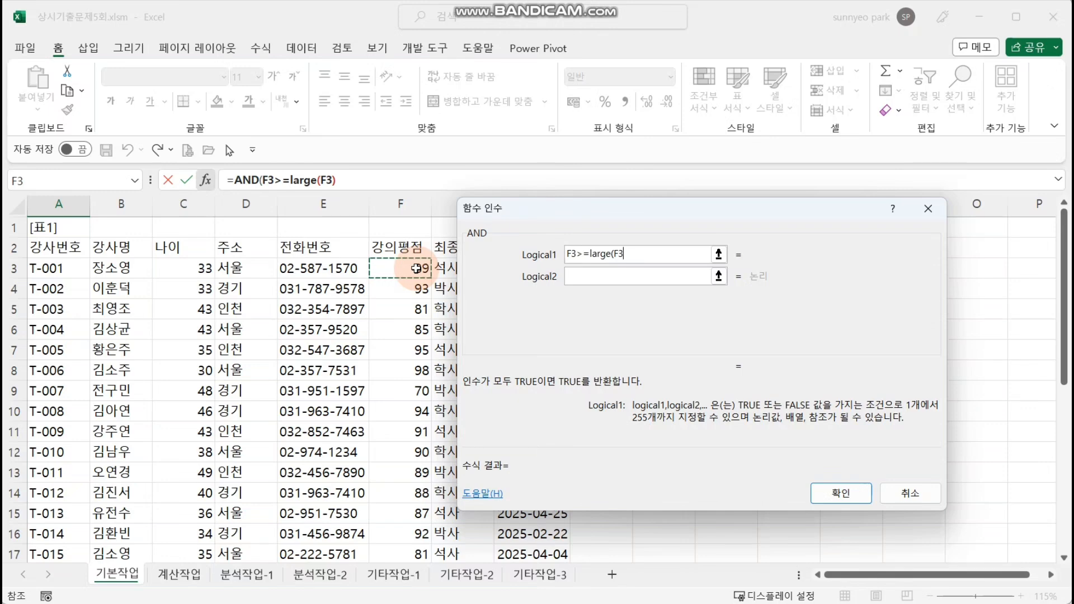
{"action": "key", "text": "ctrl+shift+Down"}
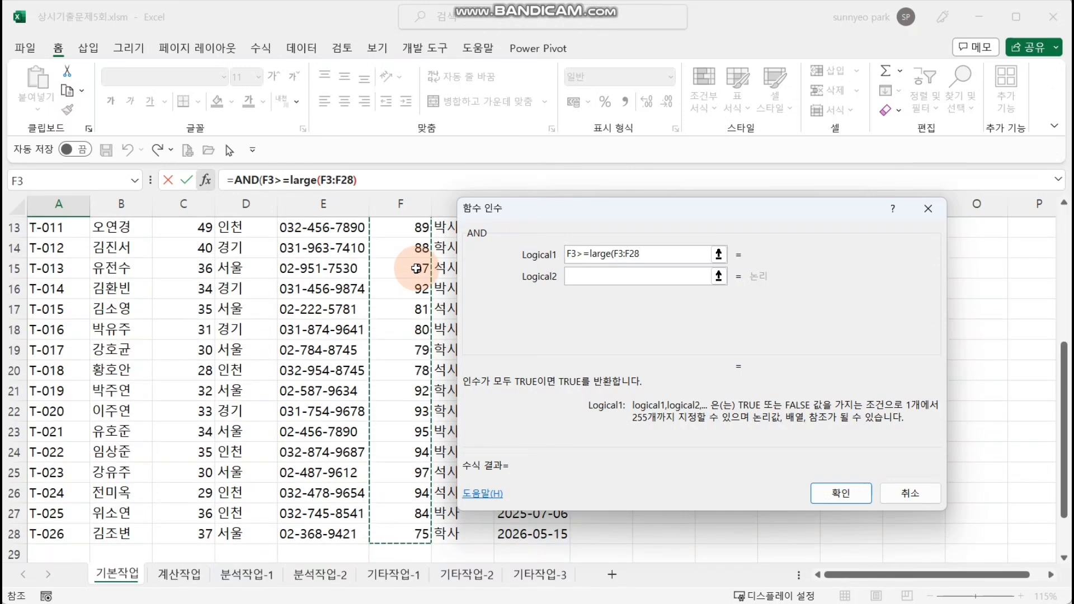
{"action": "key", "text": "F4"}
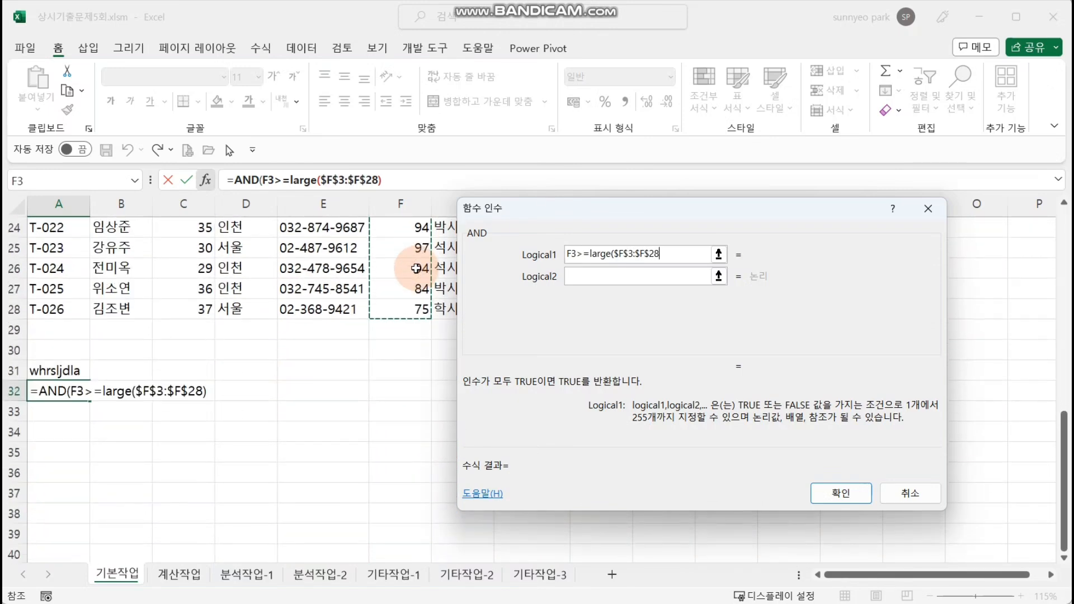
{"action": "type", "text": ","}
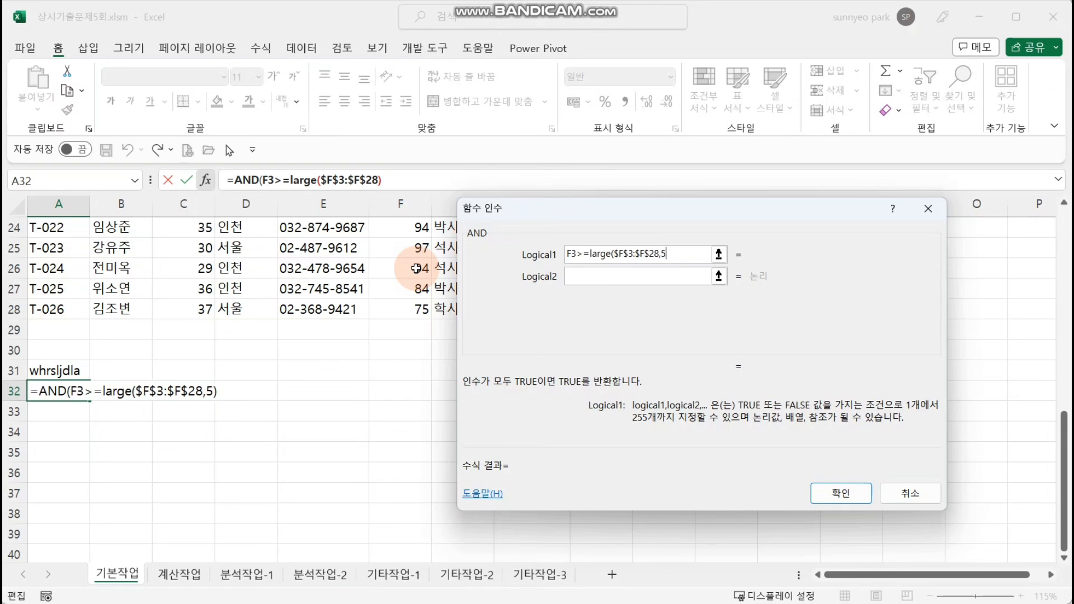
{"action": "type", "text": "5)"}
Examine how each 강의평점 value from F3 downward is compared with the fifth-largest value of the absolute range $F$3:$F$28
{"action": "scroll", "coordinate": [420, 272], "scroll_direction": "up", "scroll_amount": 8}
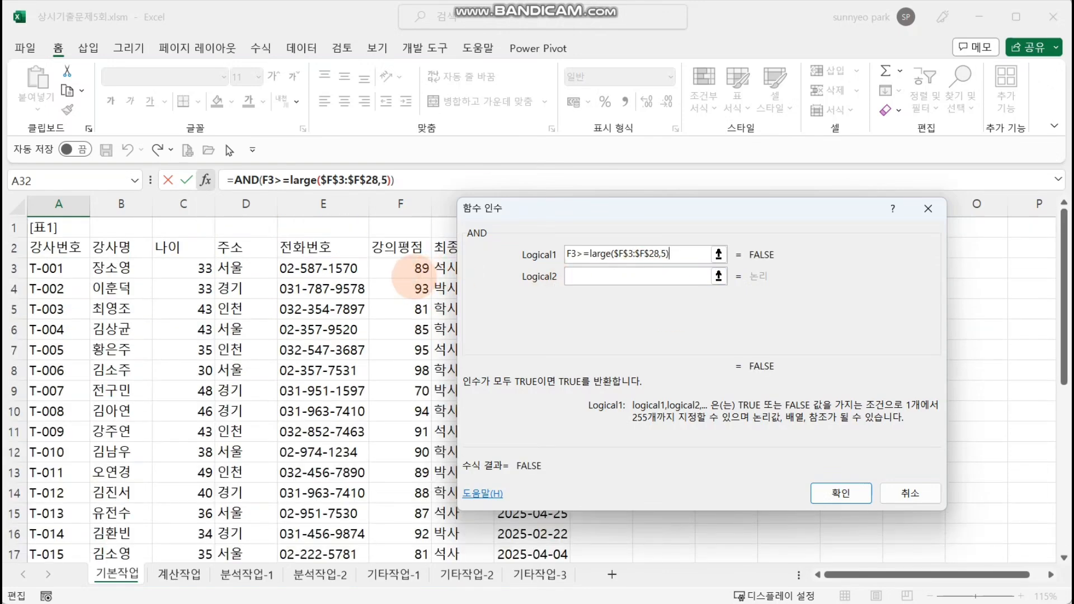
{"action": "key", "text": "ctrl+2"}
{"action": "left_click_drag", "start_coordinate": [424, 279], "coordinate": [437, 275]}
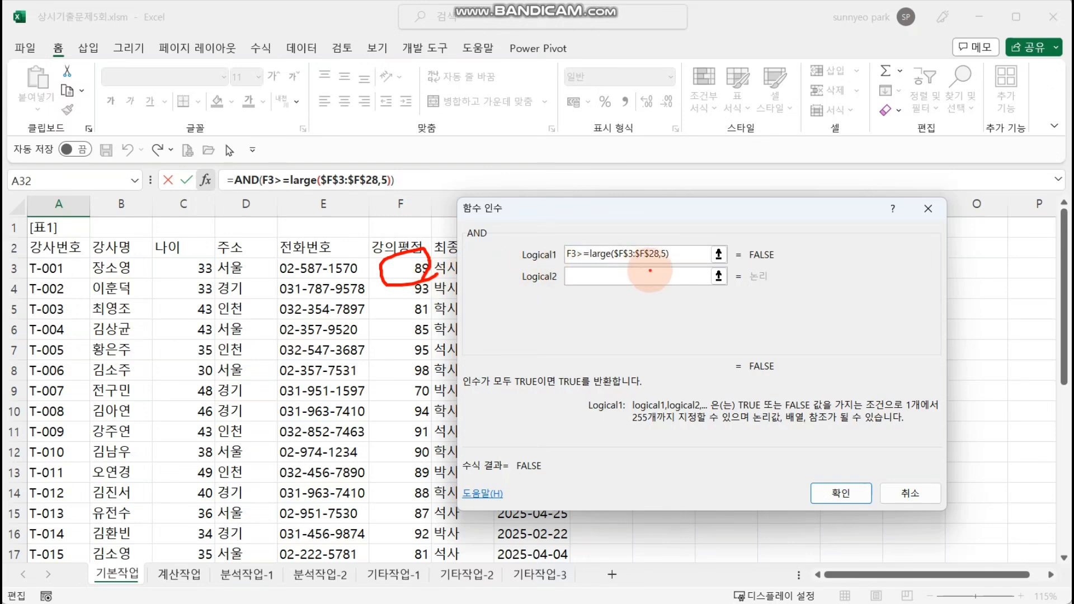
{"action": "left_click_drag", "start_coordinate": [587, 267], "coordinate": [682, 267]}
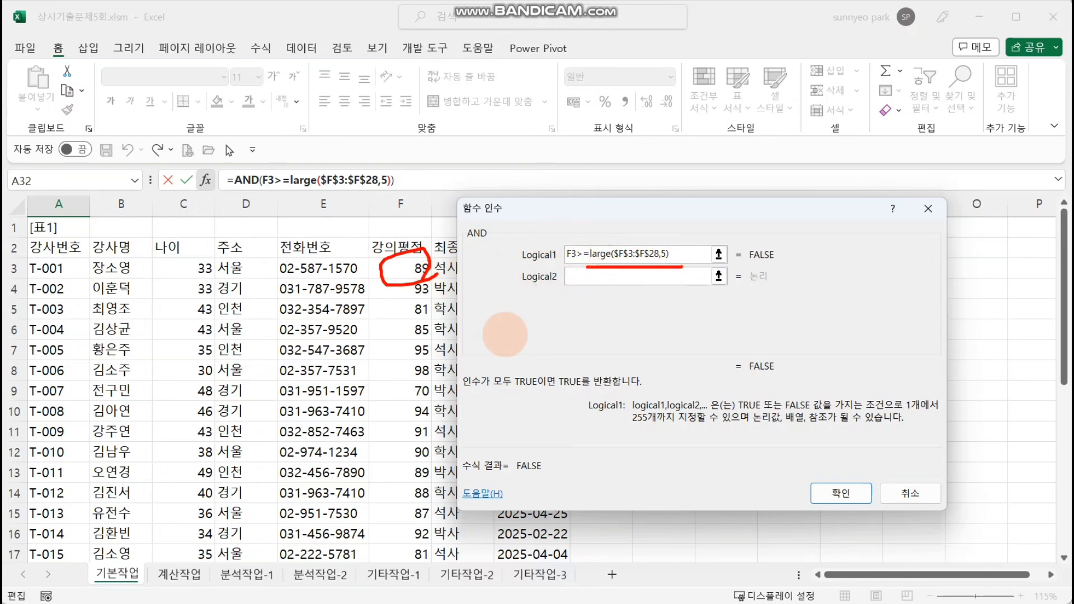
{"action": "left_click_drag", "start_coordinate": [418, 345], "coordinate": [436, 335]}
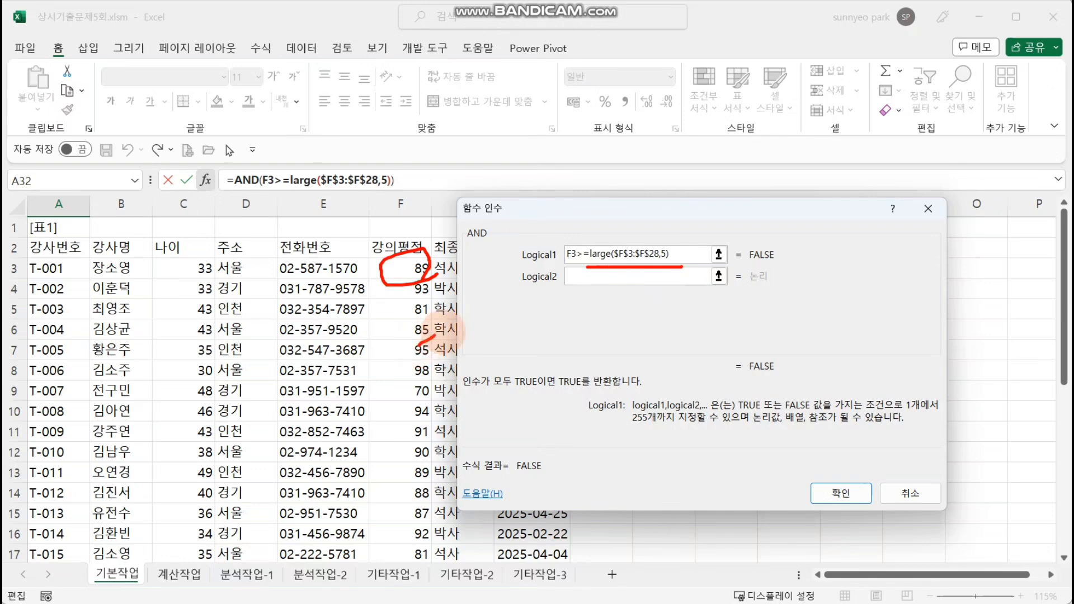
{"action": "left_click_drag", "start_coordinate": [417, 432], "coordinate": [443, 411]}
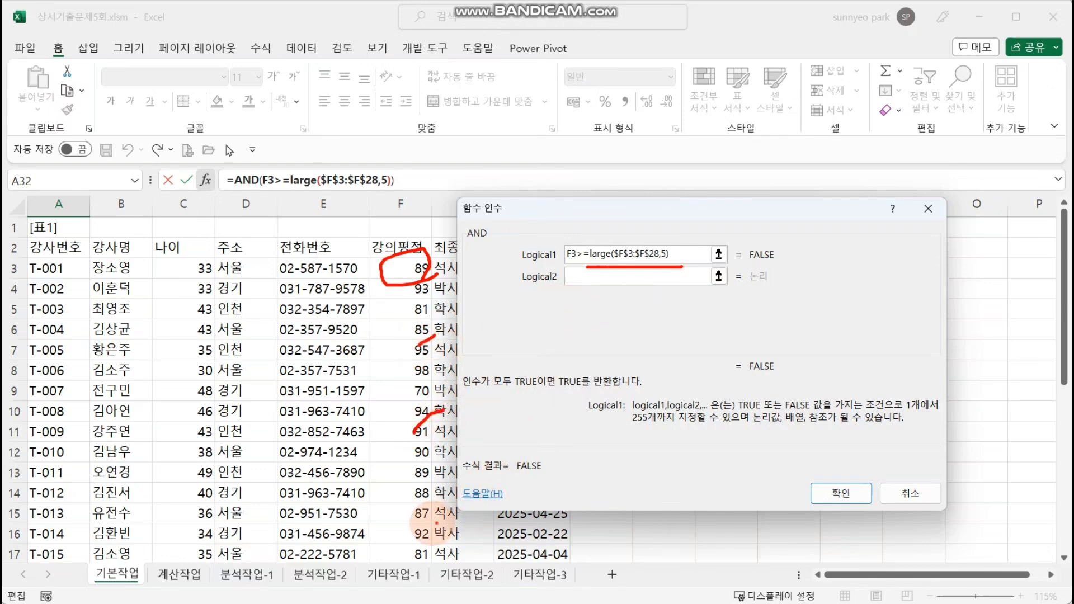
{"action": "left_click_drag", "start_coordinate": [413, 526], "coordinate": [434, 517]}
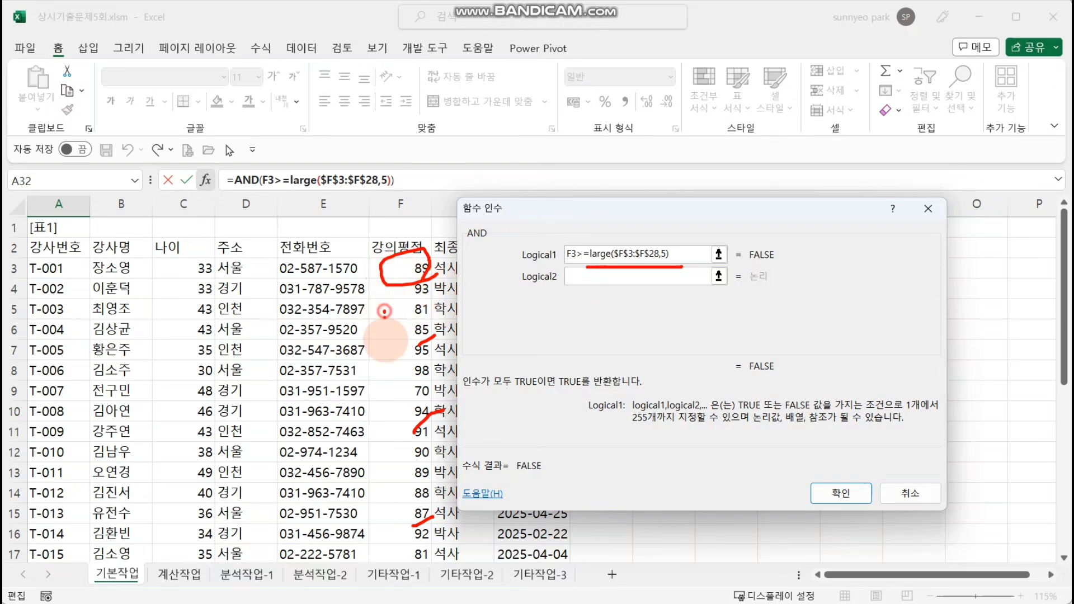
{"action": "left_click", "coordinate": [381, 430]}
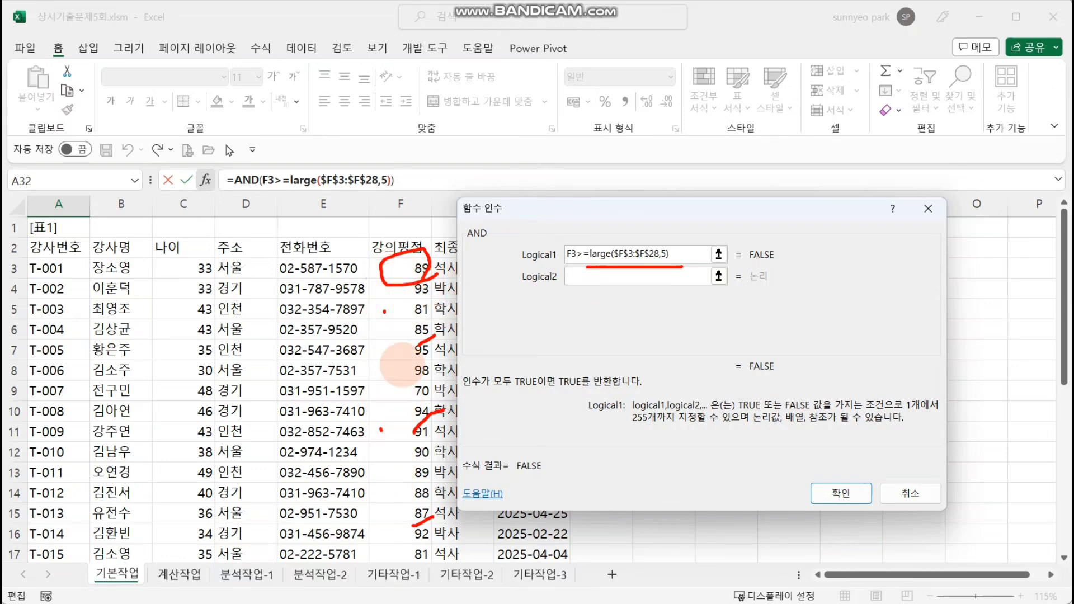
{"action": "mouse_move", "coordinate": [398, 285]}
{"action": "left_mouse_down"}
{"action": "mouse_move", "coordinate": [367, 417]}
{"action": "mouse_move", "coordinate": [391, 393]}
{"action": "left_mouse_up"}
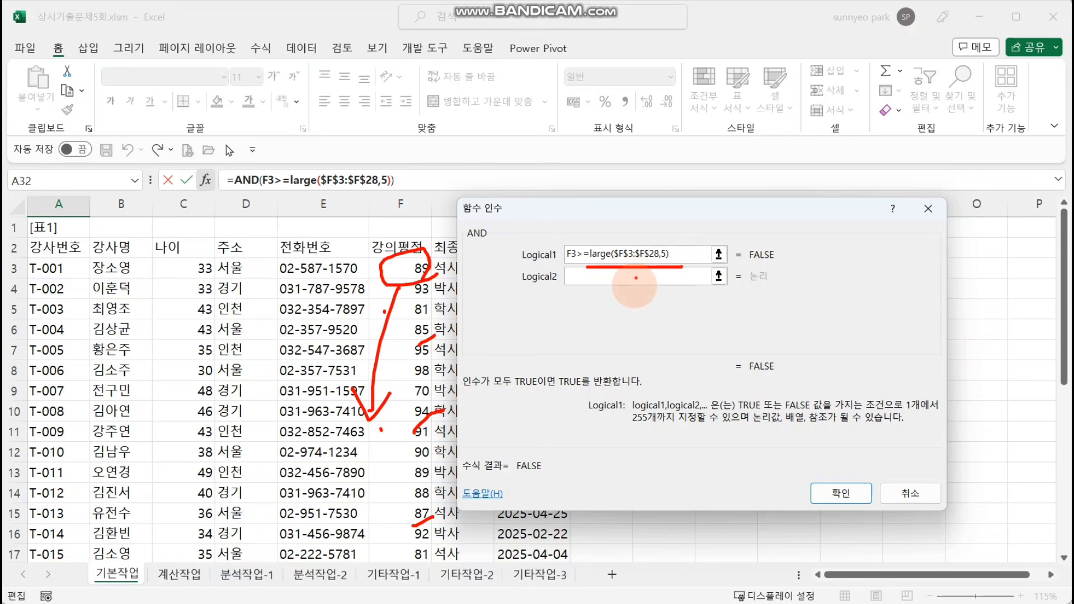
{"action": "key", "text": "e"}
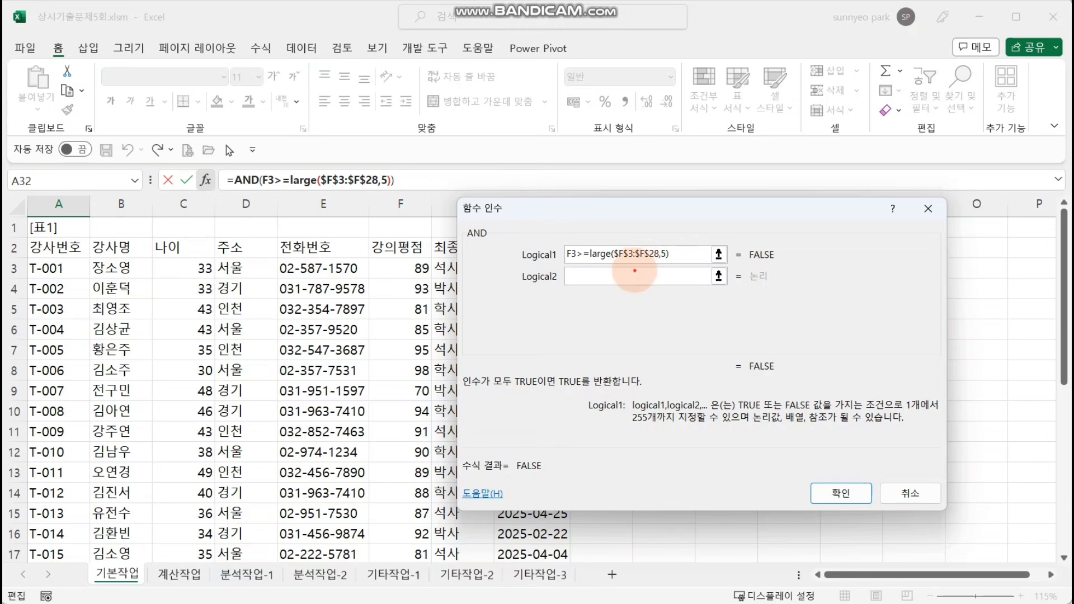
{"action": "mouse_move", "coordinate": [635, 272]}
{"action": "left_mouse_down"}
{"action": "mouse_move", "coordinate": [663, 276]}
{"action": "mouse_move", "coordinate": [649, 286]}
{"action": "left_mouse_up"}
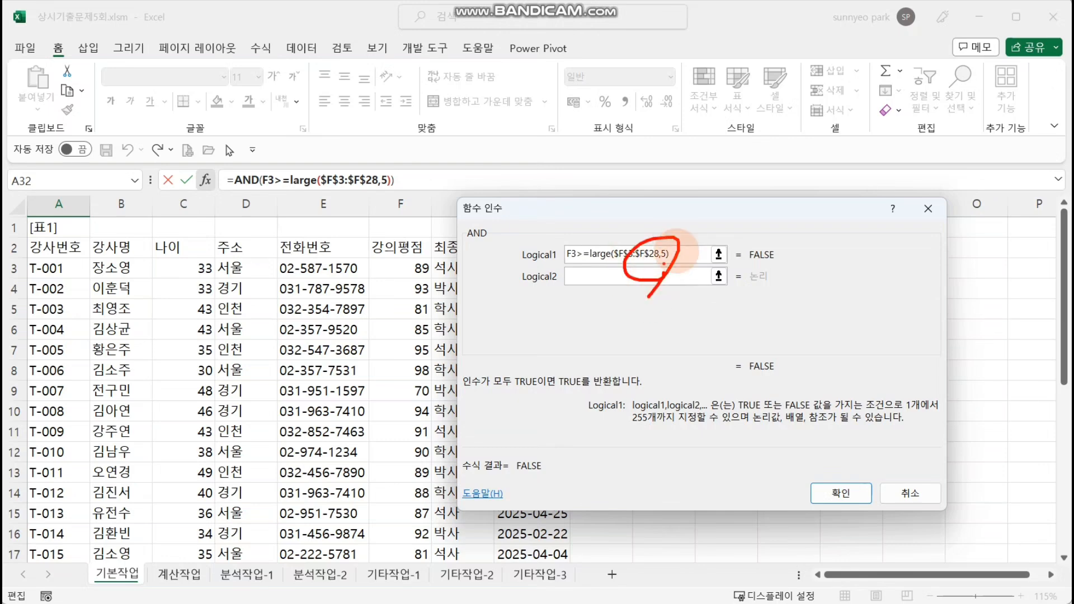
Set the second AND condition to year(H3)>=2025 and complete the criteria formula in A32
{"action": "left_click", "coordinate": [670, 274]}
{"action": "left_click_drag", "start_coordinate": [534, 221], "coordinate": [670, 223]}
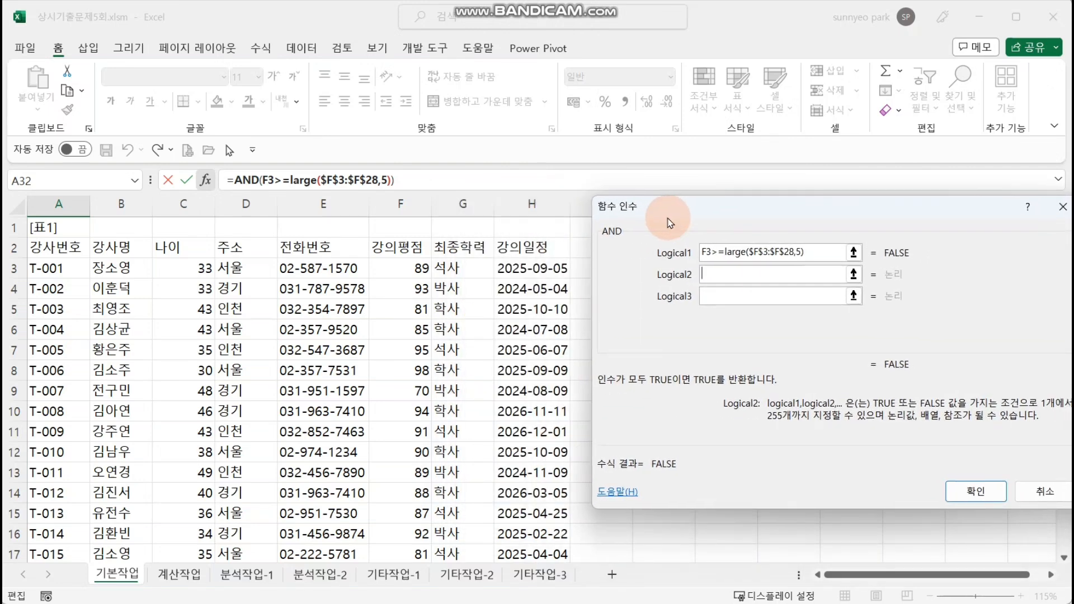
{"action": "type", "text": "ye"}
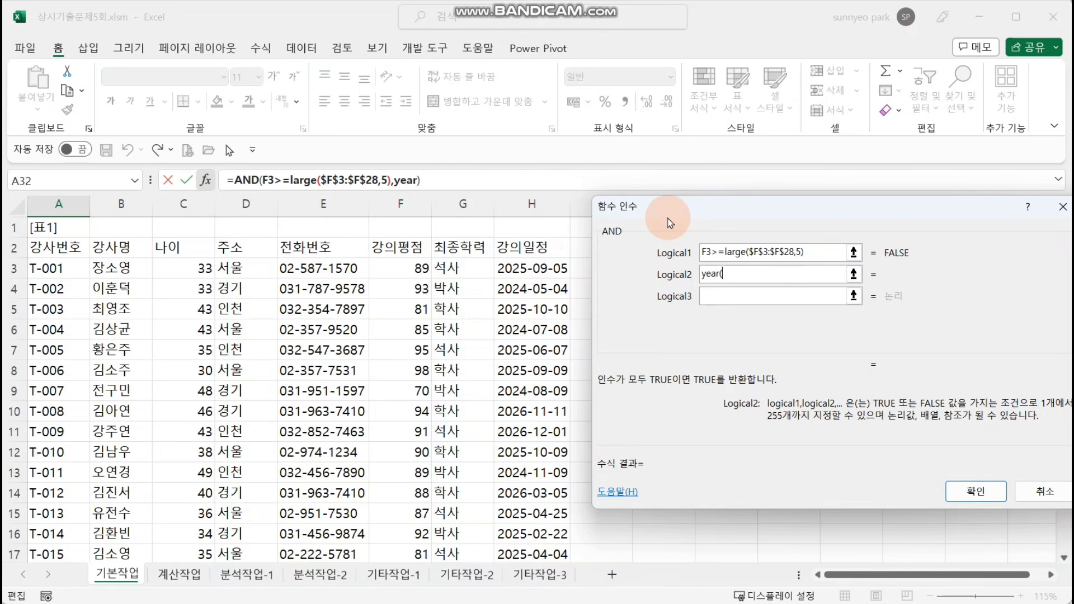
{"action": "type", "text": "ar("}
{"action": "left_click", "coordinate": [559, 267]}
{"action": "type", "text": ")>="}
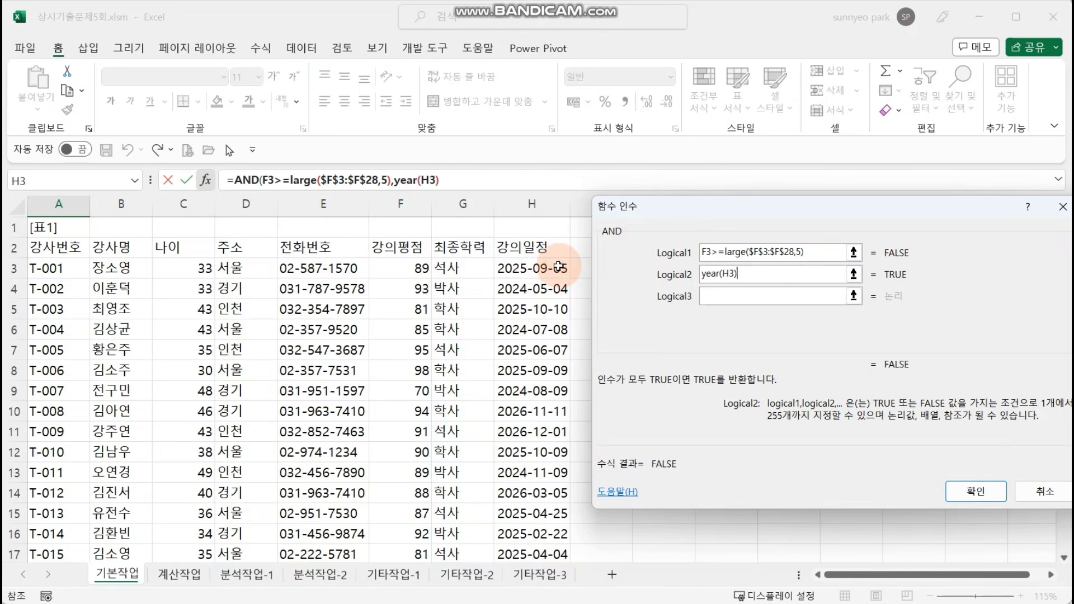
{"action": "type", "text": "2025"}
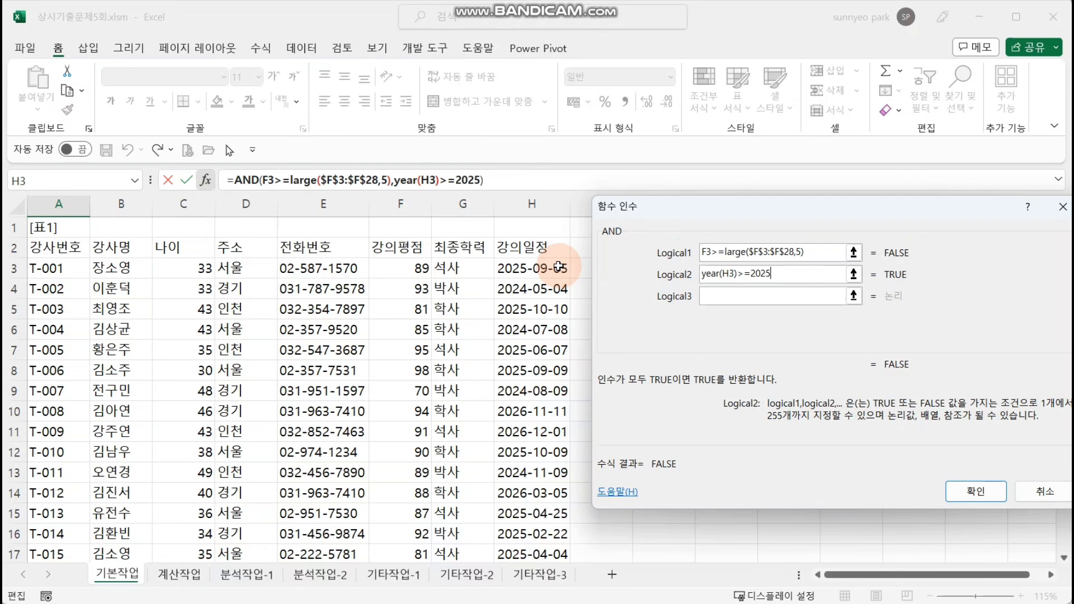
{"action": "key", "text": "Return"}
Copy the headings 강사명, 나이, 주소, 강의평점 and 강의일정 from row 2 to the output area starting at A34
{"action": "scroll", "coordinate": [315, 294], "scroll_direction": "down", "scroll_amount": 1}
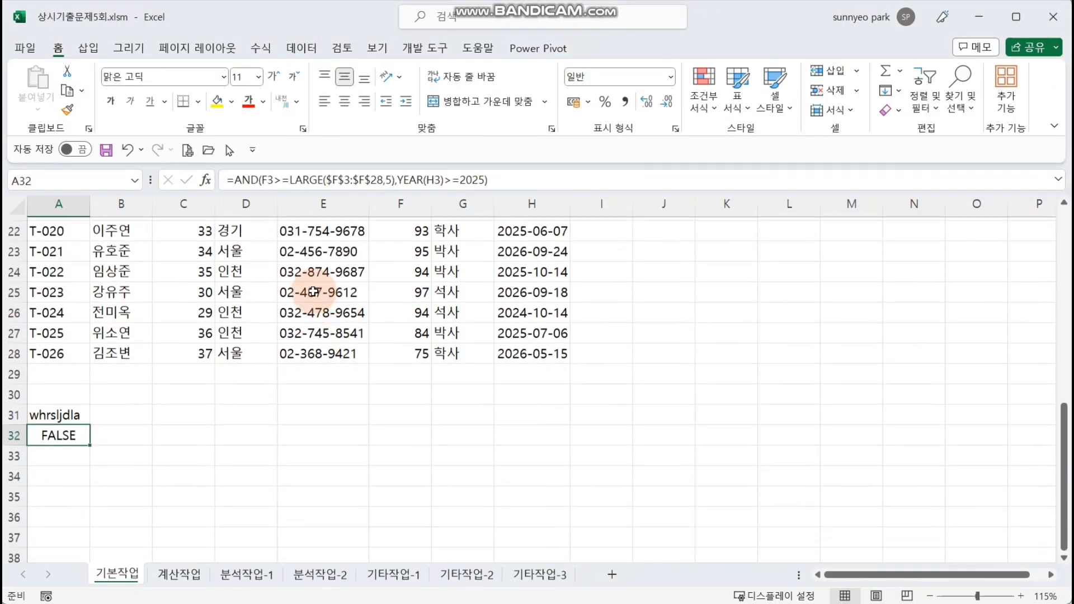
{"action": "left_click", "coordinate": [313, 293]}
{"action": "scroll", "coordinate": [320, 290], "scroll_direction": "up", "scroll_amount": 2}
{"action": "scroll", "coordinate": [320, 289], "scroll_direction": "up", "scroll_amount": 4}
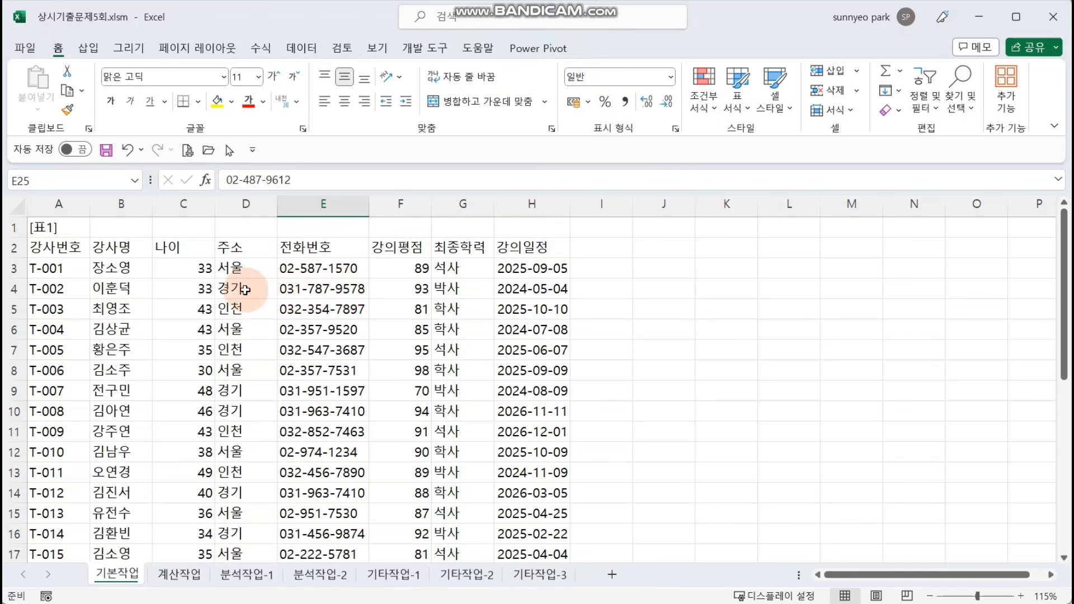
{"action": "left_click_drag", "start_coordinate": [125, 248], "coordinate": [233, 249]}
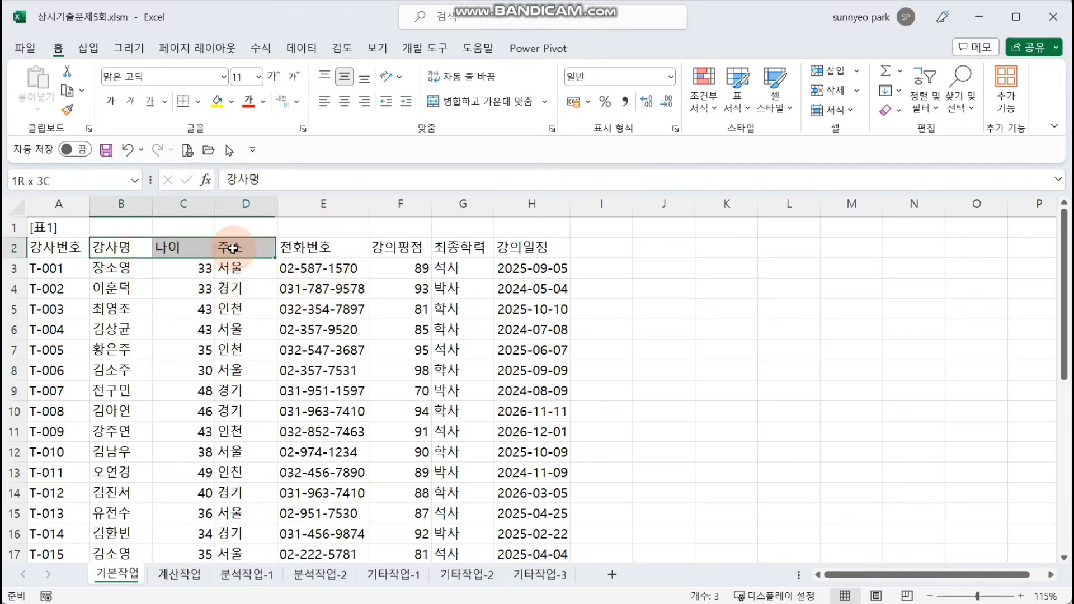
{"action": "left_click", "coordinate": [401, 247], "text": "ctrl"}
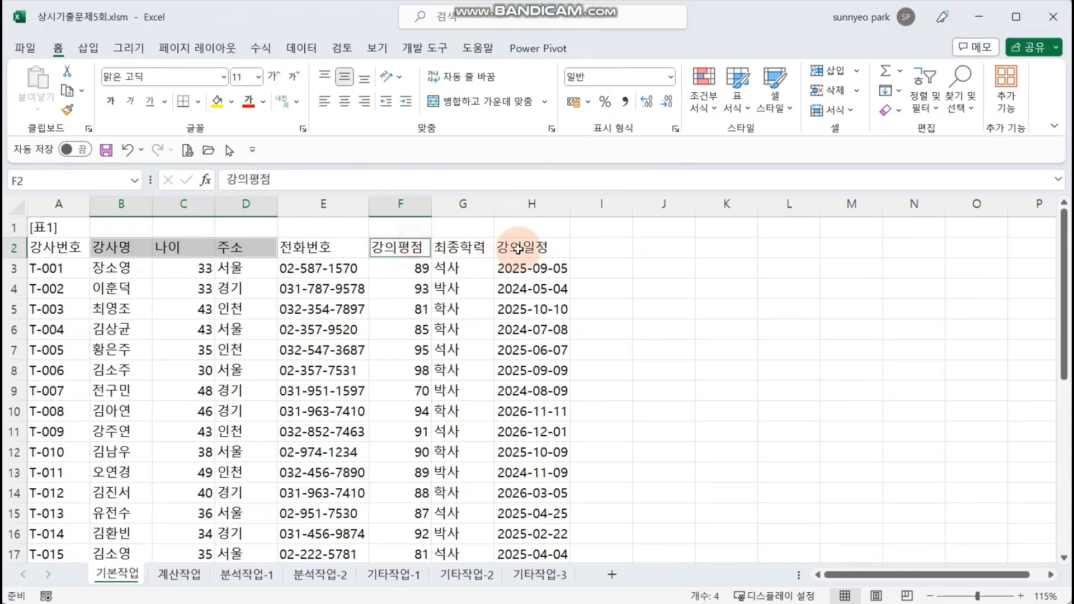
{"action": "left_click", "coordinate": [520, 248], "text": "ctrl"}
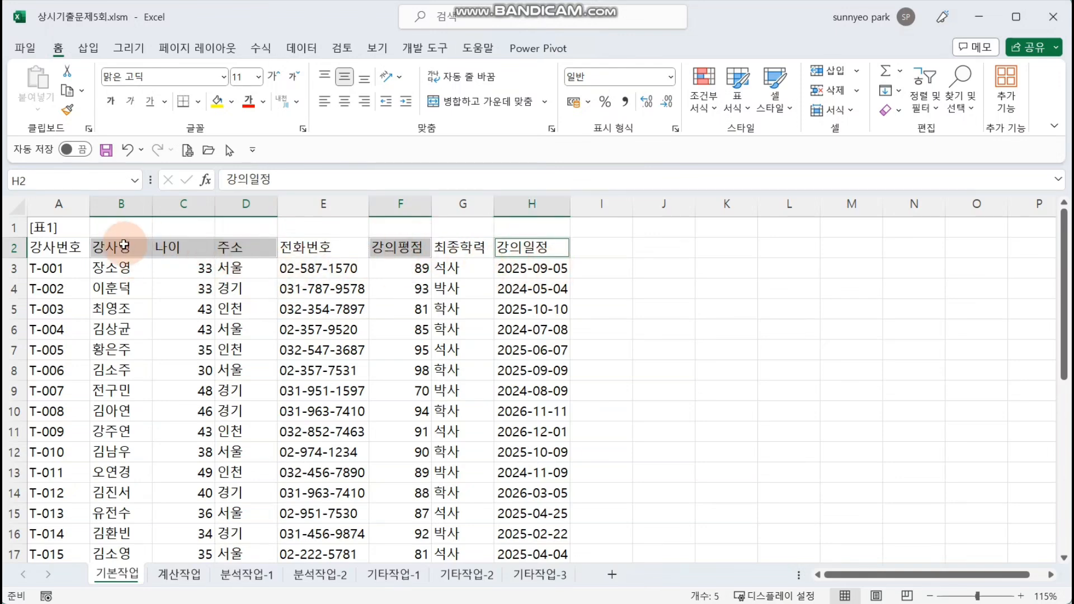
{"action": "key", "text": "ctrl+c"}
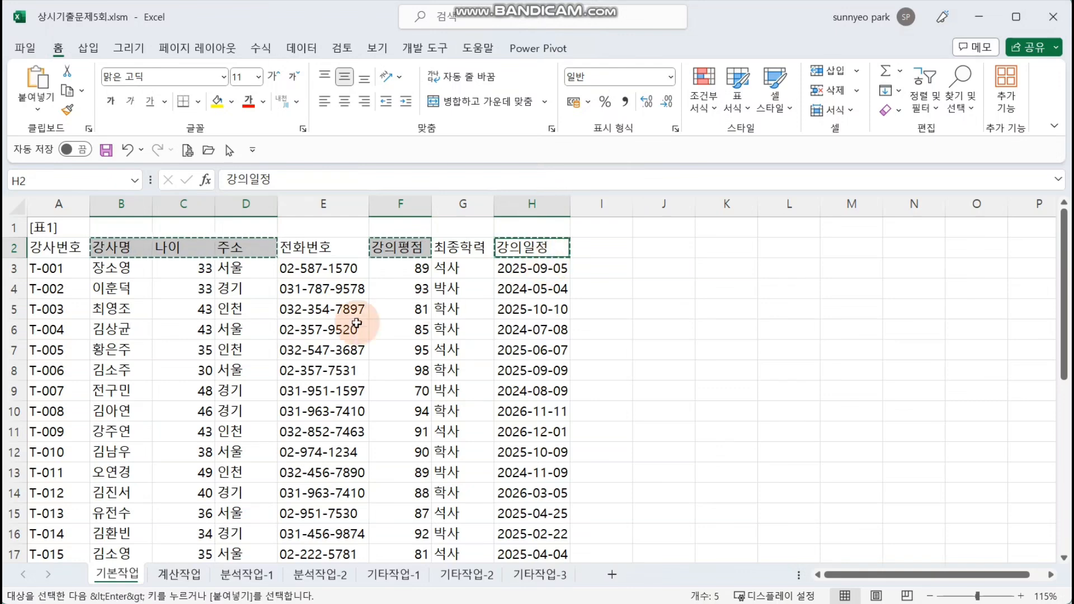
{"action": "scroll", "coordinate": [315, 336], "scroll_direction": "down", "scroll_amount": 7}
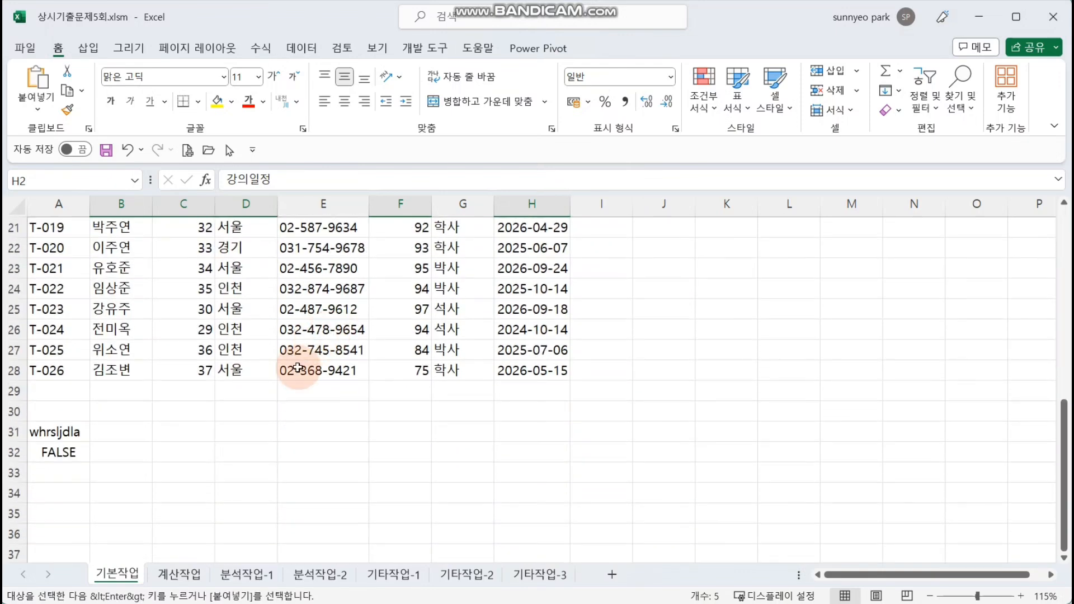
{"action": "left_click", "coordinate": [72, 492]}
{"action": "key", "text": "ctrl+v"}
{"action": "left_click", "coordinate": [232, 418]}
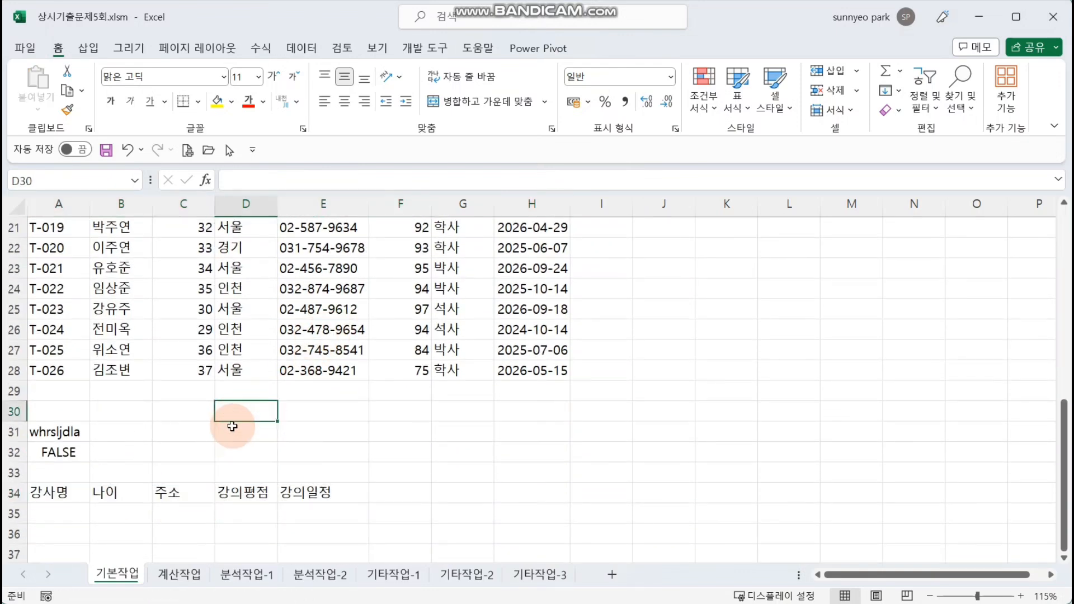
Start an advanced filter on the lecturer table A2:H28 with the results copied to another location
{"action": "scroll", "coordinate": [143, 422], "scroll_direction": "down", "scroll_amount": 2}
{"action": "left_click", "coordinate": [103, 422]}
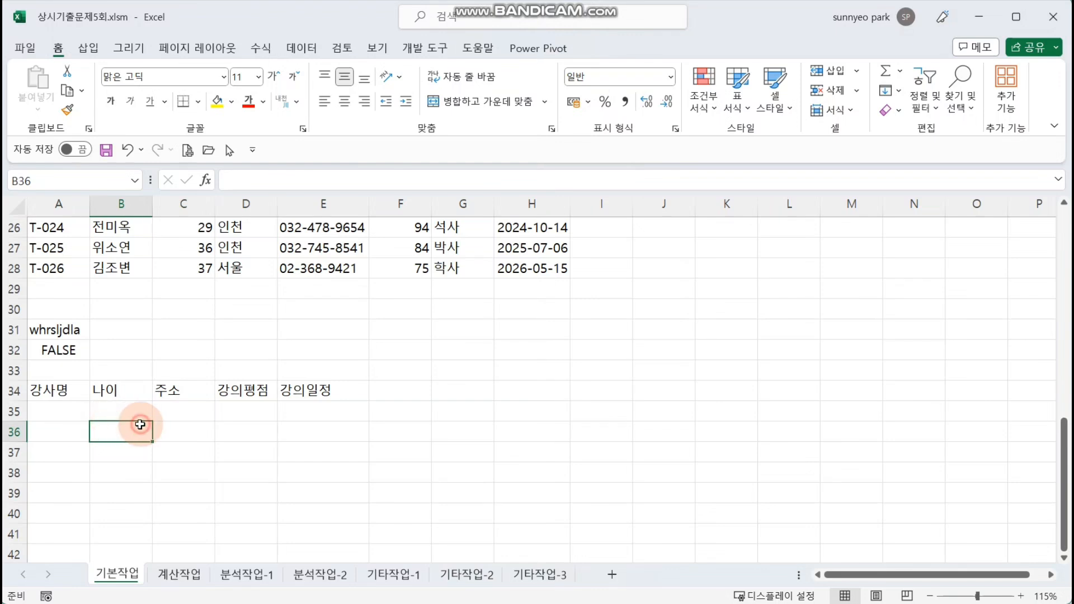
{"action": "left_click", "coordinate": [233, 425]}
{"action": "left_click", "coordinate": [317, 432]}
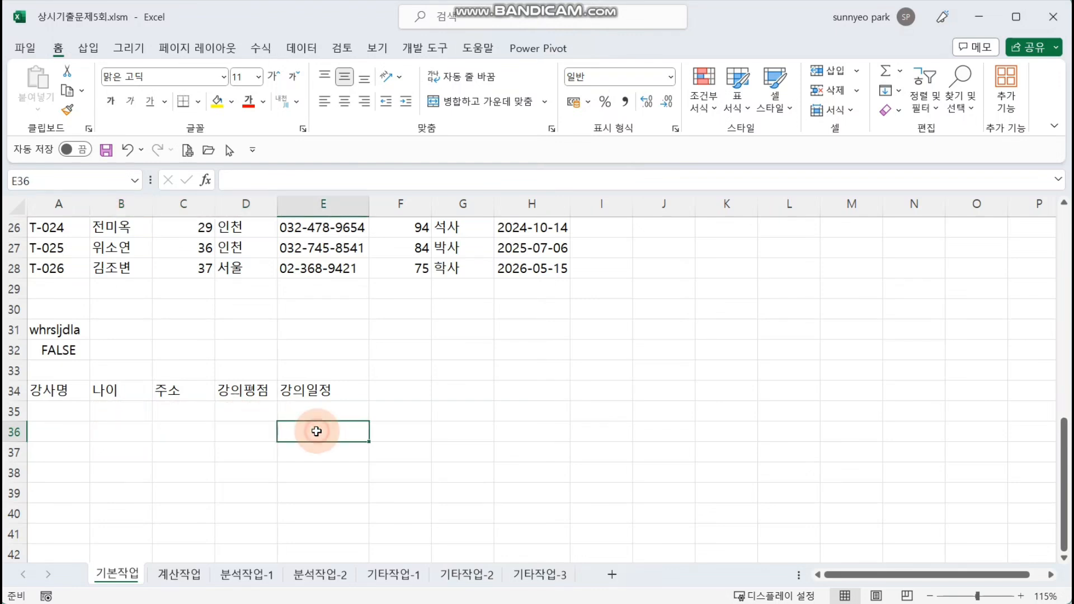
{"action": "left_click", "coordinate": [305, 249]}
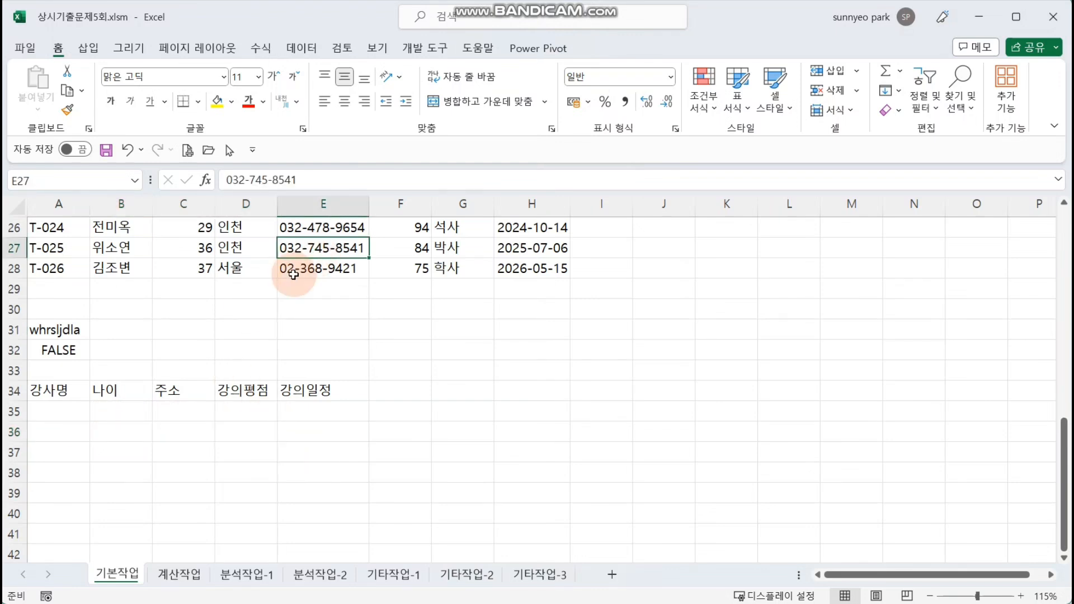
{"action": "left_click", "coordinate": [301, 49]}
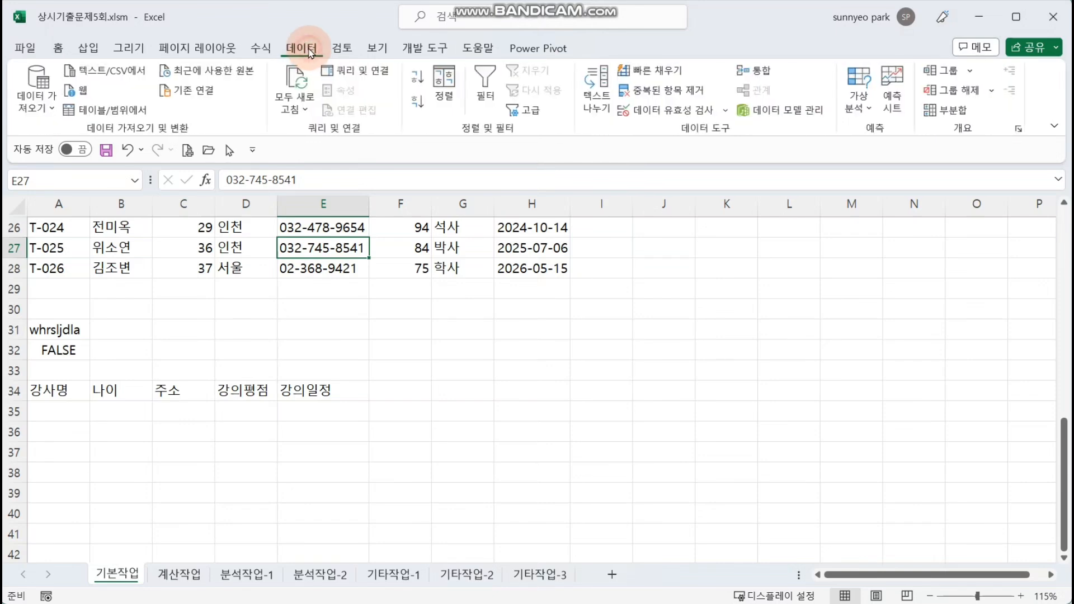
{"action": "left_click", "coordinate": [529, 110]}
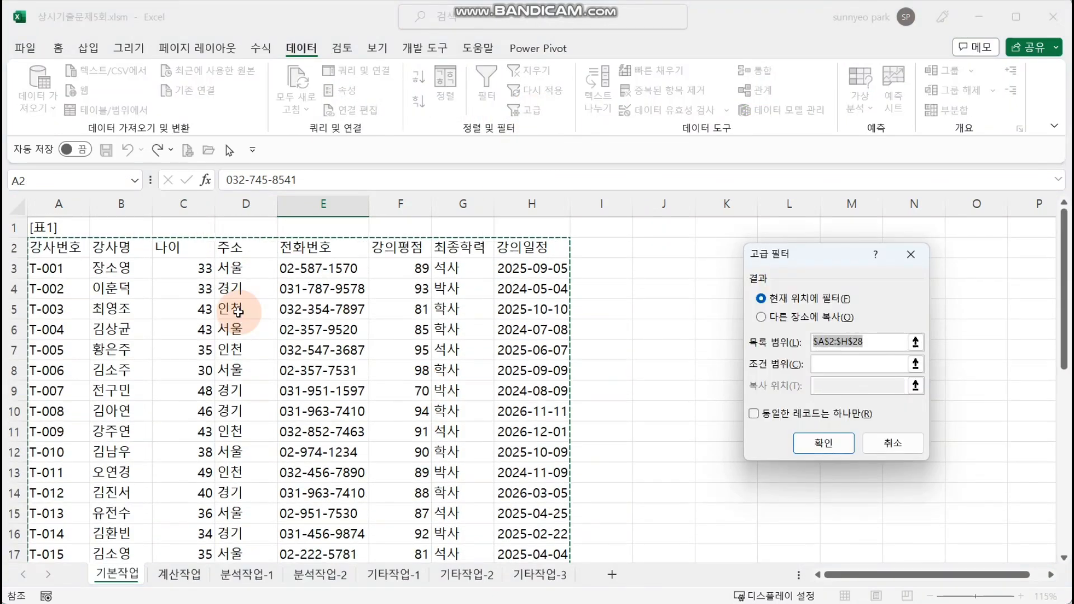
{"action": "left_click", "coordinate": [781, 317]}
{"action": "left_click_drag", "start_coordinate": [814, 260], "coordinate": [633, 292]}
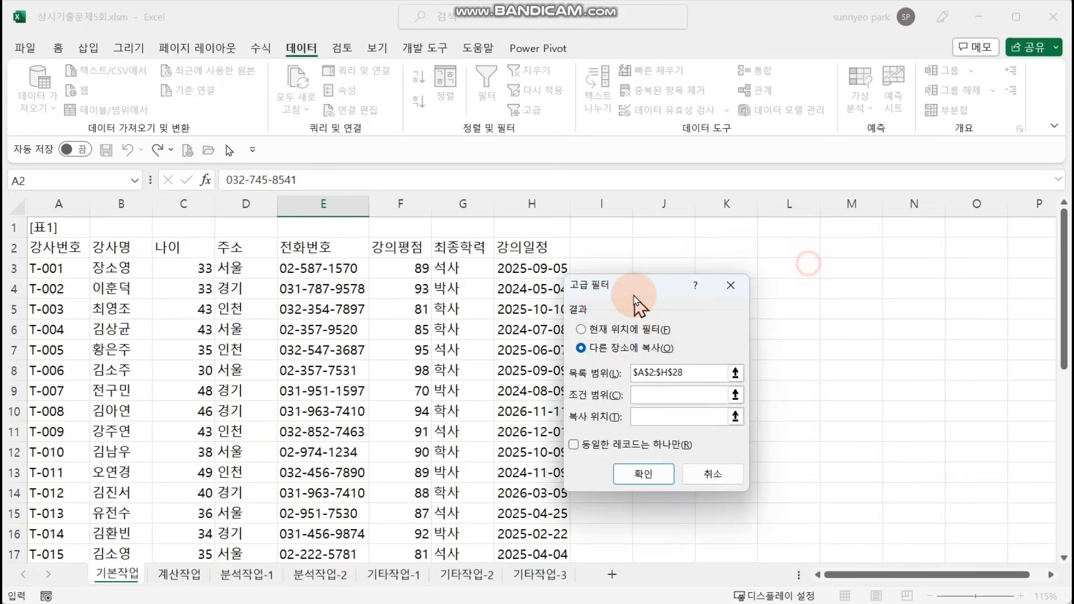
Set the criteria range to A31:A32 and the copy destination to A34:E34, and run the advanced filter
{"action": "scroll", "coordinate": [642, 407], "scroll_direction": "down", "scroll_amount": 3}
{"action": "left_click", "coordinate": [641, 402]}
{"action": "scroll", "coordinate": [641, 402], "scroll_direction": "down", "scroll_amount": 5}
{"action": "left_click_drag", "start_coordinate": [58, 330], "coordinate": [59, 351]}
{"action": "left_click", "coordinate": [653, 416]}
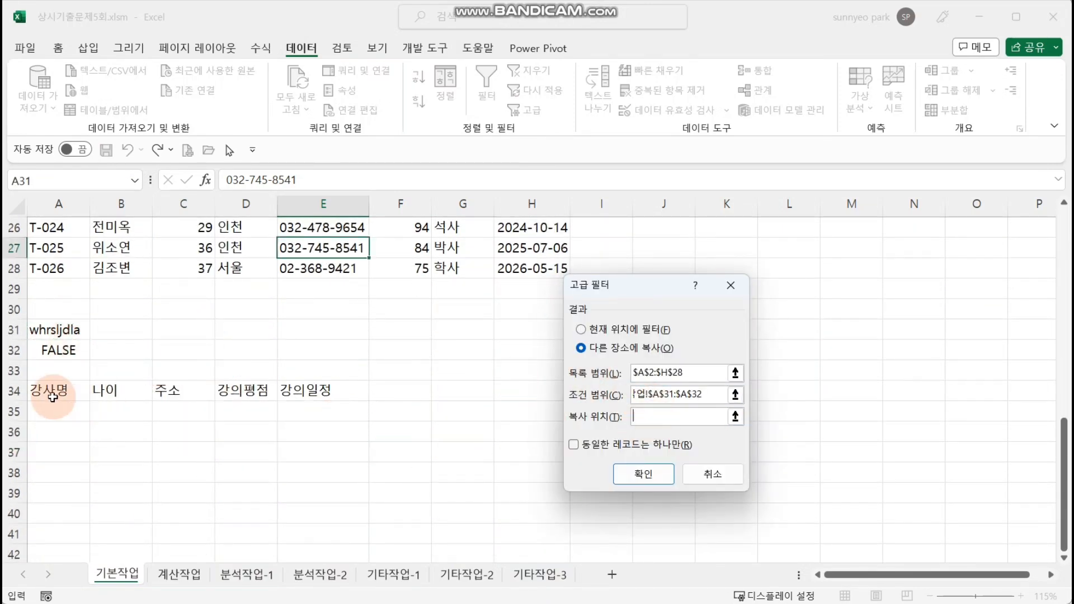
{"action": "left_click_drag", "start_coordinate": [52, 394], "coordinate": [288, 394]}
{"action": "left_click", "coordinate": [640, 471]}
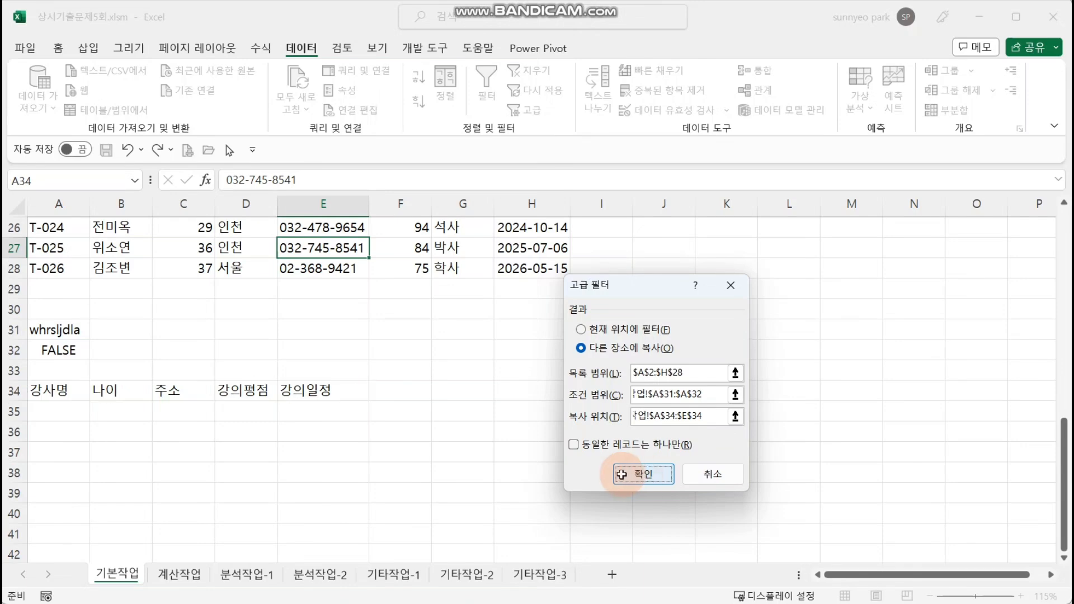
{"action": "left_click", "coordinate": [460, 394]}
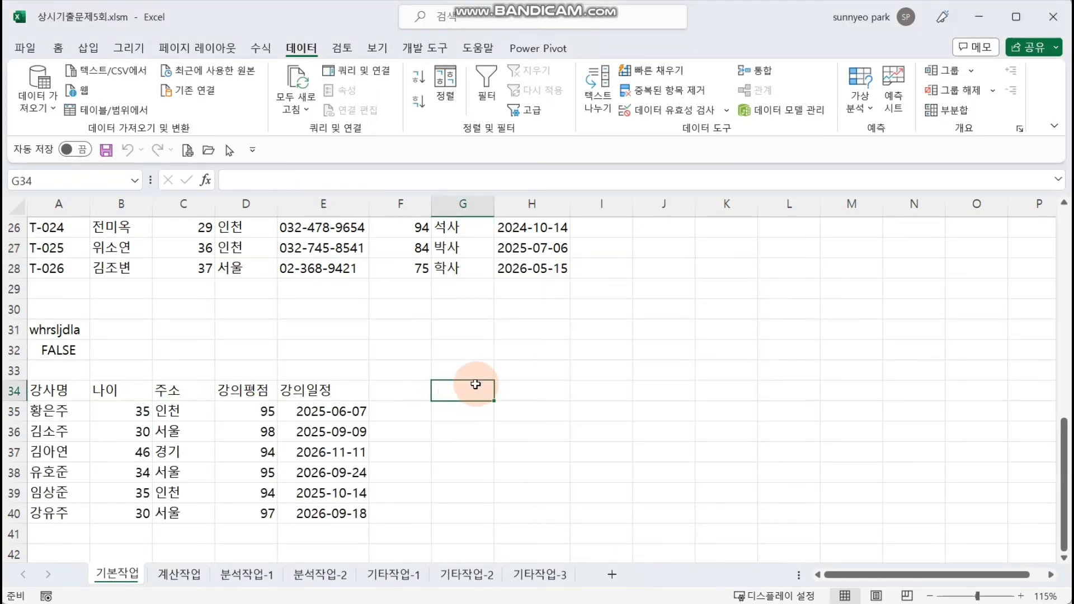
Switch to the workbook 상시기출문제6회.xlsm and look over the 수강생코드 values in C4:C13
{"action": "left_click", "coordinate": [979, 16]}
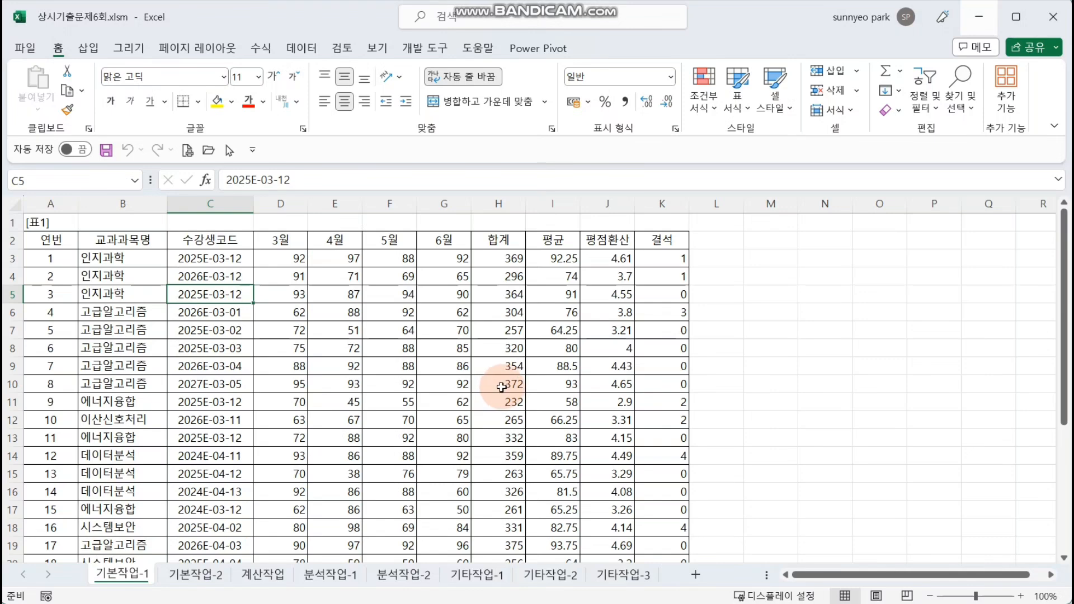
{"action": "left_click_drag", "start_coordinate": [210, 276], "coordinate": [219, 434]}
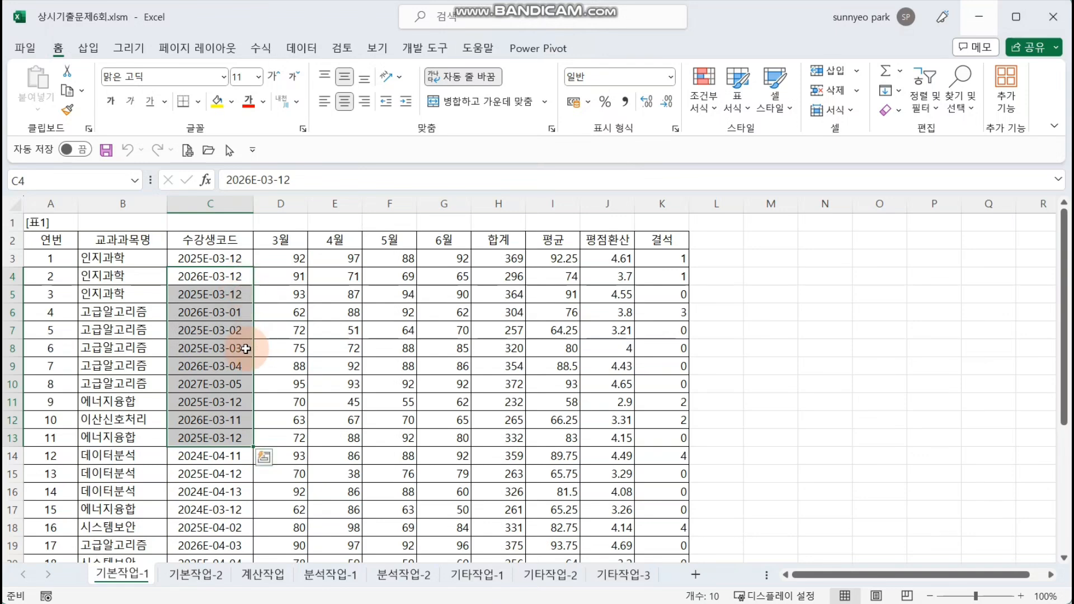
{"action": "left_click", "coordinate": [344, 348]}
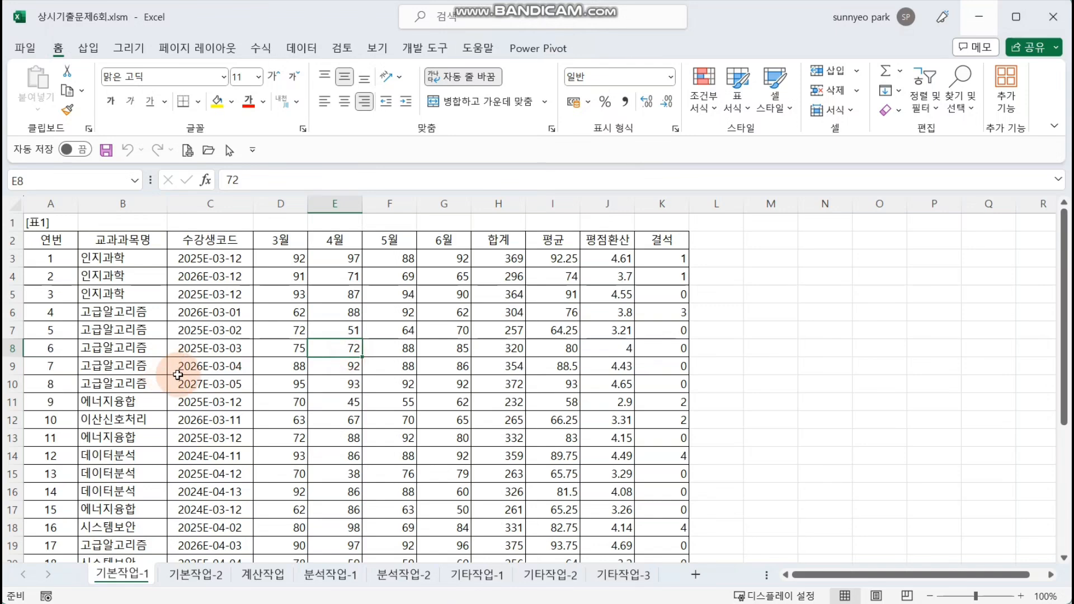
Enter the arbitrary criteria heading sjfasjl in A32 beneath the table on sheet 기본작업-1
{"action": "scroll", "coordinate": [177, 375], "scroll_direction": "down", "scroll_amount": 7}
{"action": "left_click_drag", "start_coordinate": [54, 420], "coordinate": [55, 436]}
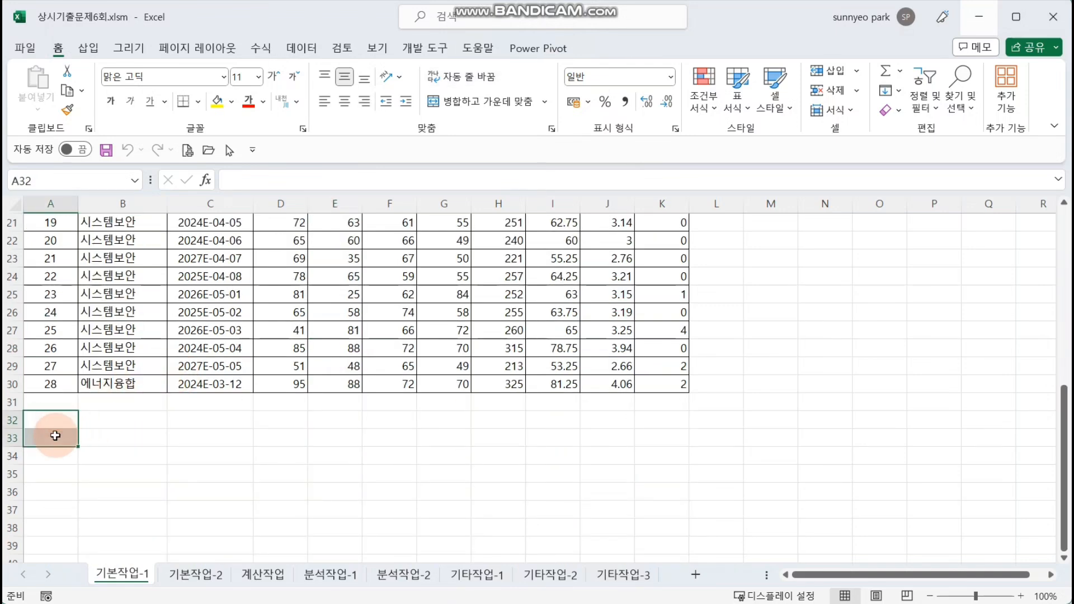
{"action": "type", "text": "sjfasjl"}
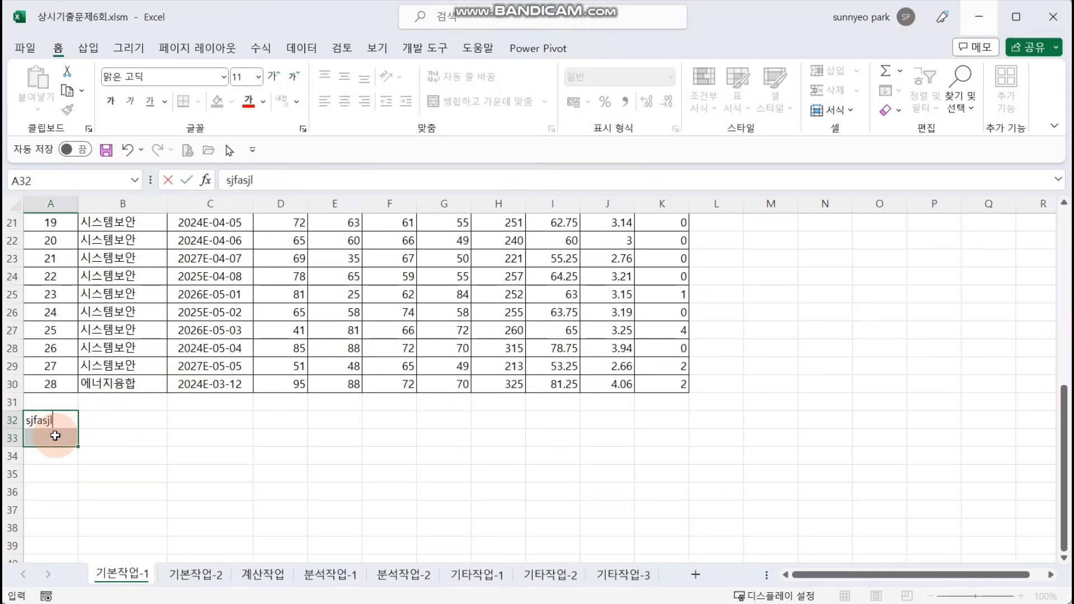
{"action": "key", "text": "Return"}
Start an AND formula in A33 through its function arguments and set the first condition to left(C3,4)="2025"
{"action": "type", "text": "="}
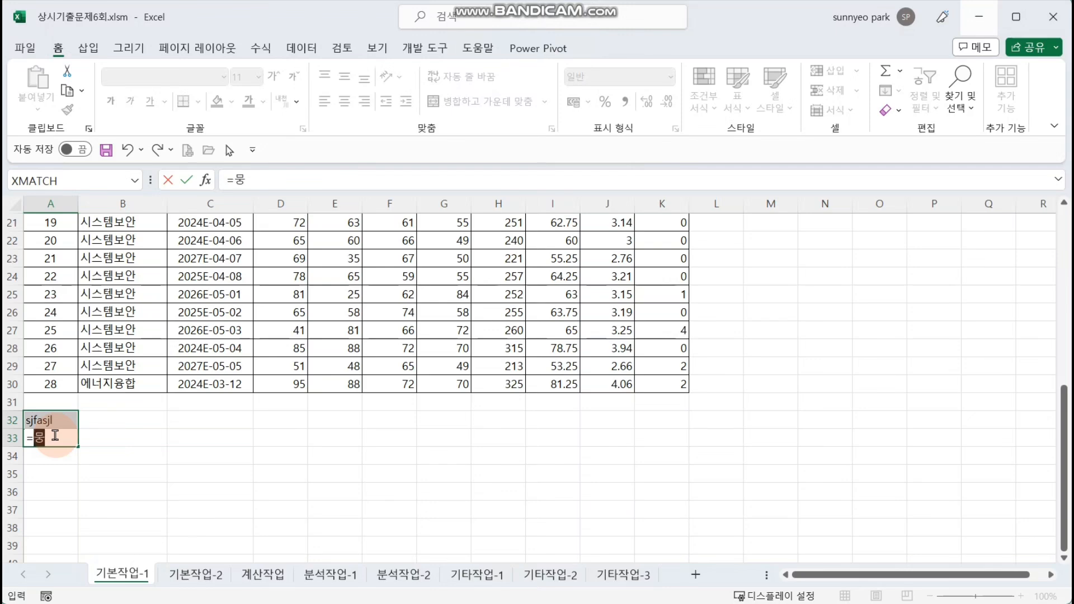
{"action": "type", "text": "and("}
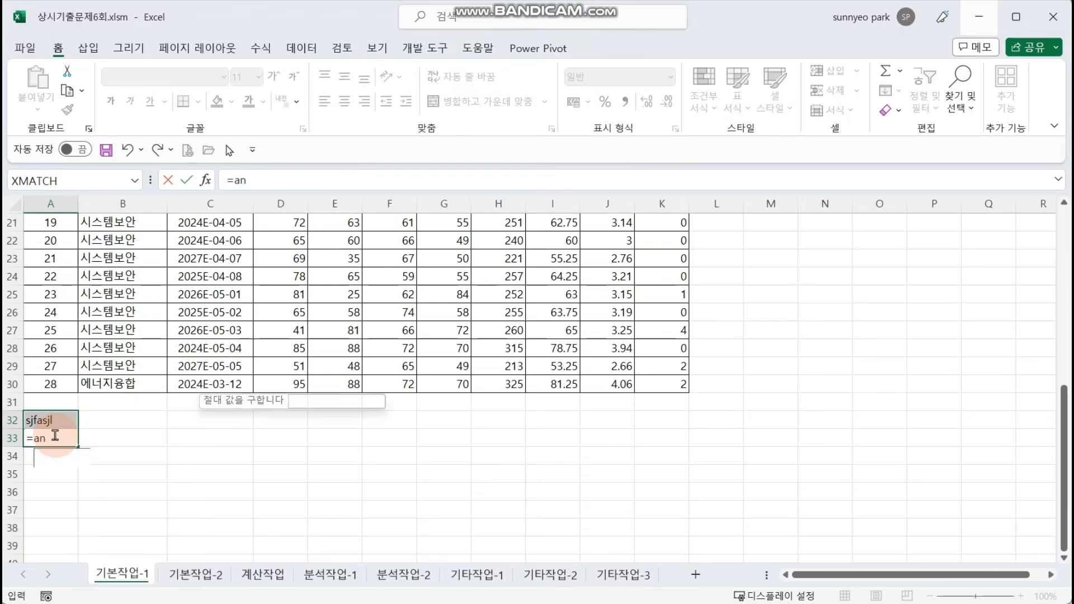
{"action": "left_click", "coordinate": [206, 182]}
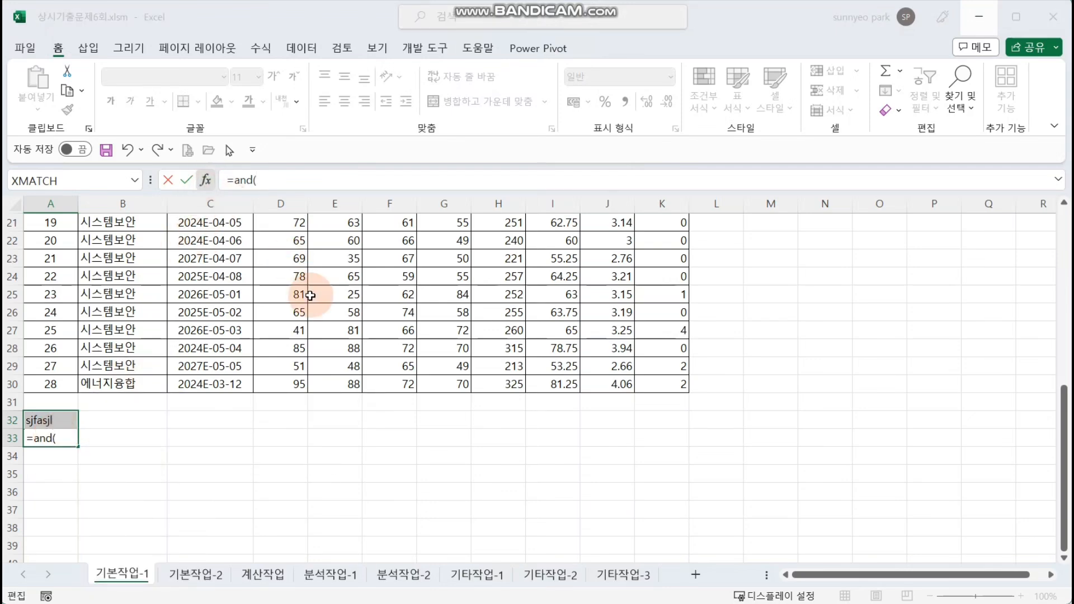
{"action": "left_click", "coordinate": [437, 241]}
{"action": "left_click_drag", "start_coordinate": [437, 241], "coordinate": [302, 208]}
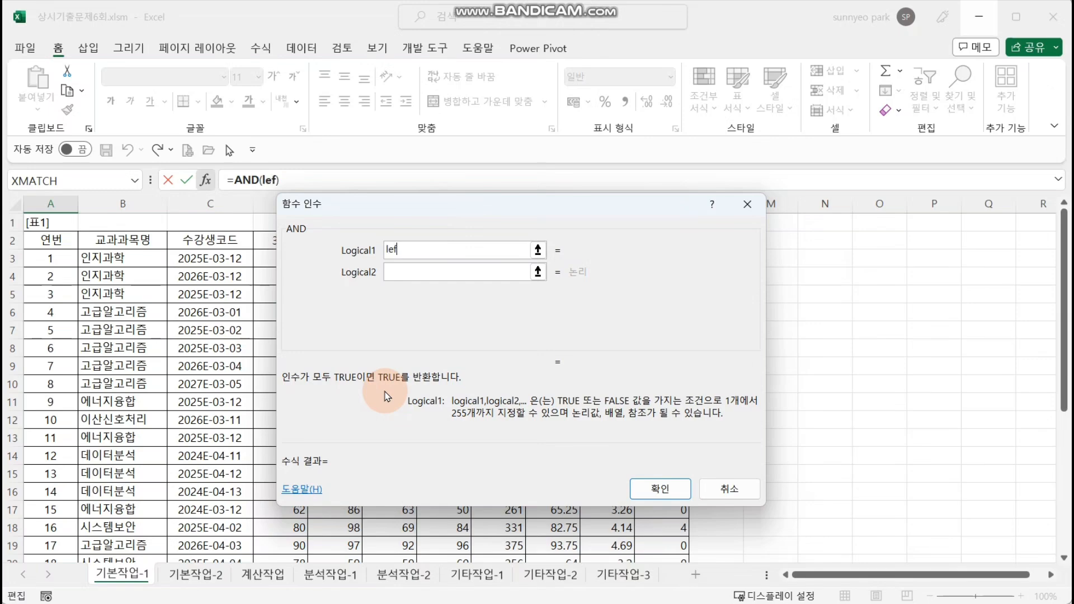
{"action": "left_click", "coordinate": [232, 260]}
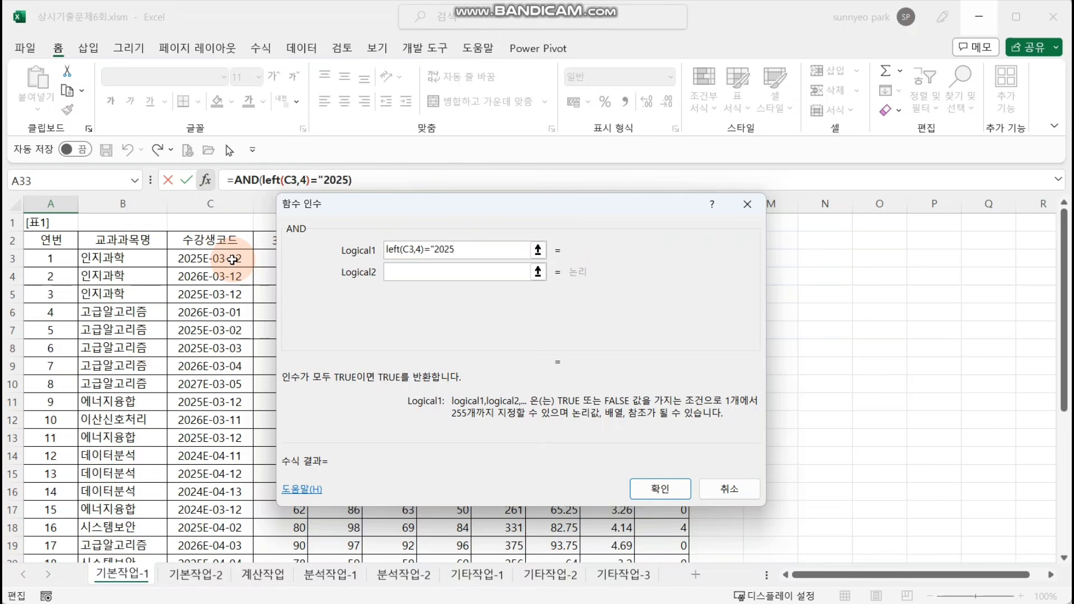
{"action": "type", "text": "\""}
Set the second AND condition to right(C3,1)<>"4" and complete the criteria formula in A33
{"action": "left_click", "coordinate": [470, 272]}
{"action": "type", "text": "right("}
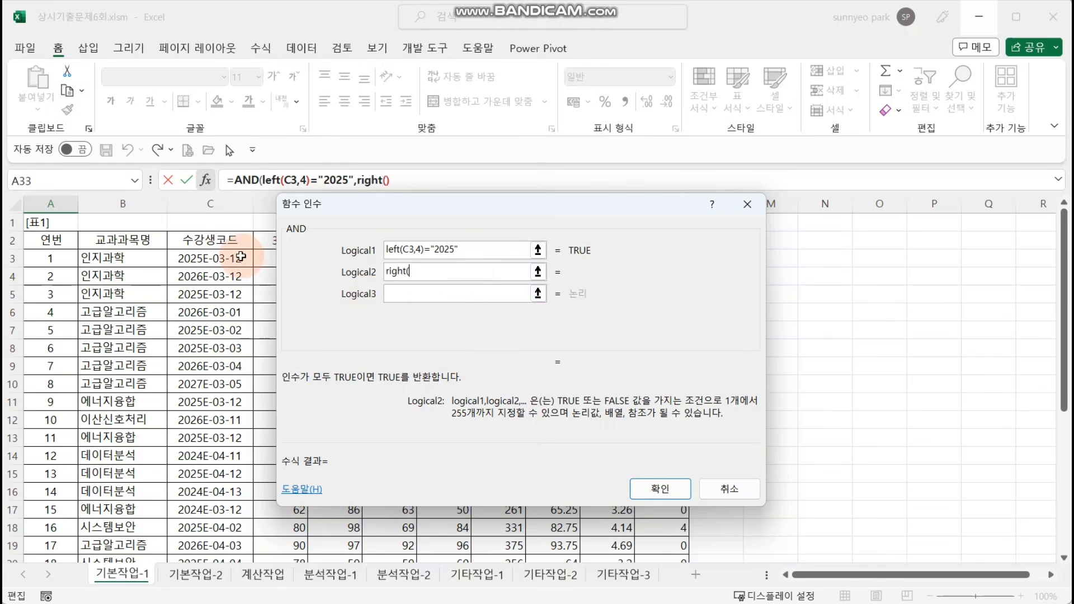
{"action": "left_click", "coordinate": [230, 257]}
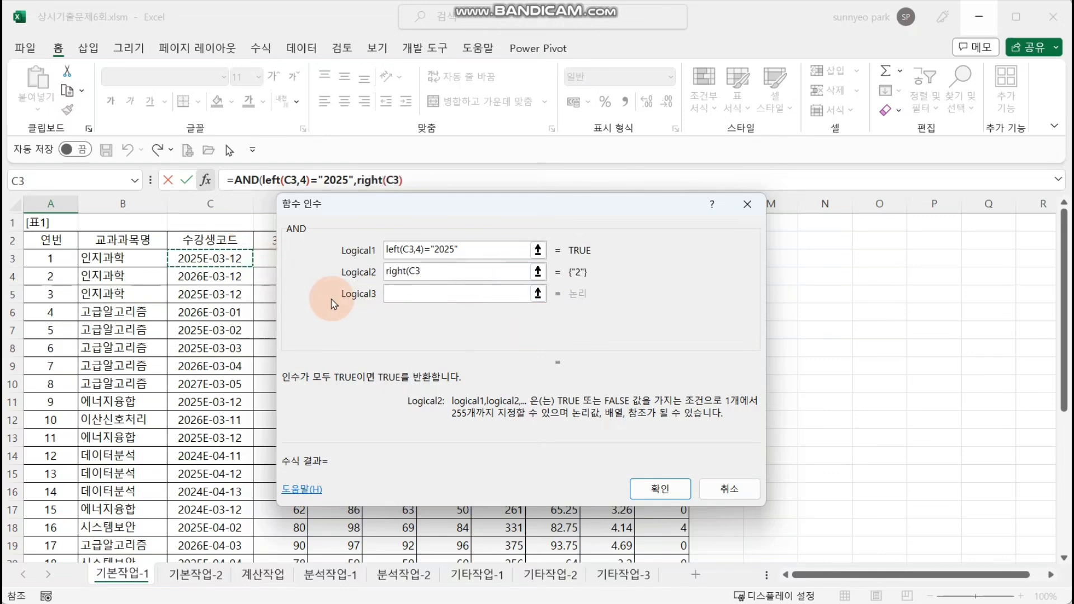
{"action": "type", "text": ",1)<>"}
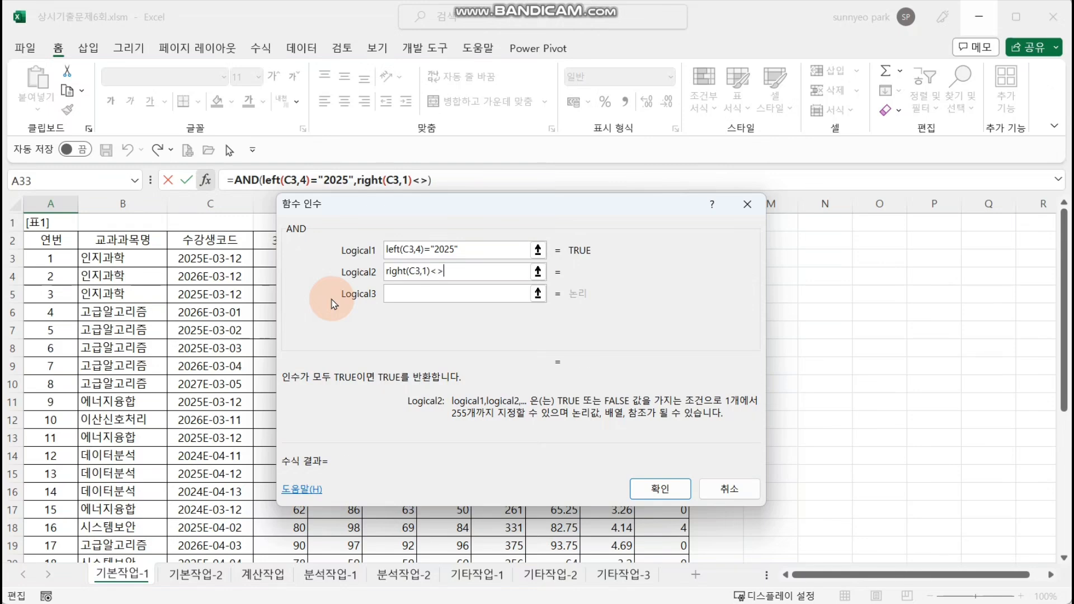
{"action": "type", "text": "\"4\""}
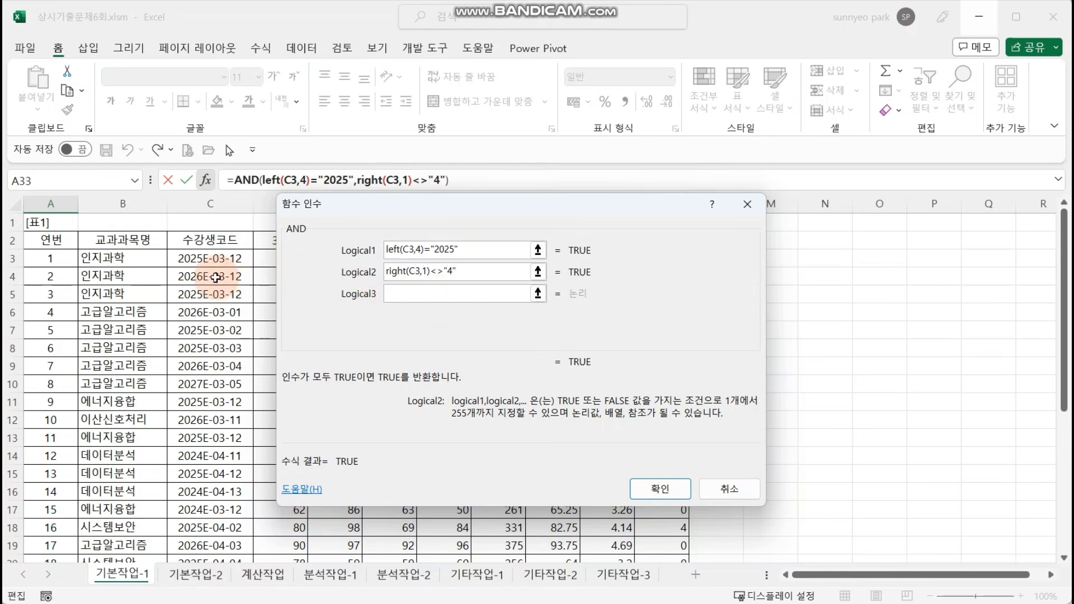
{"action": "left_click_drag", "start_coordinate": [305, 212], "coordinate": [168, 295]}
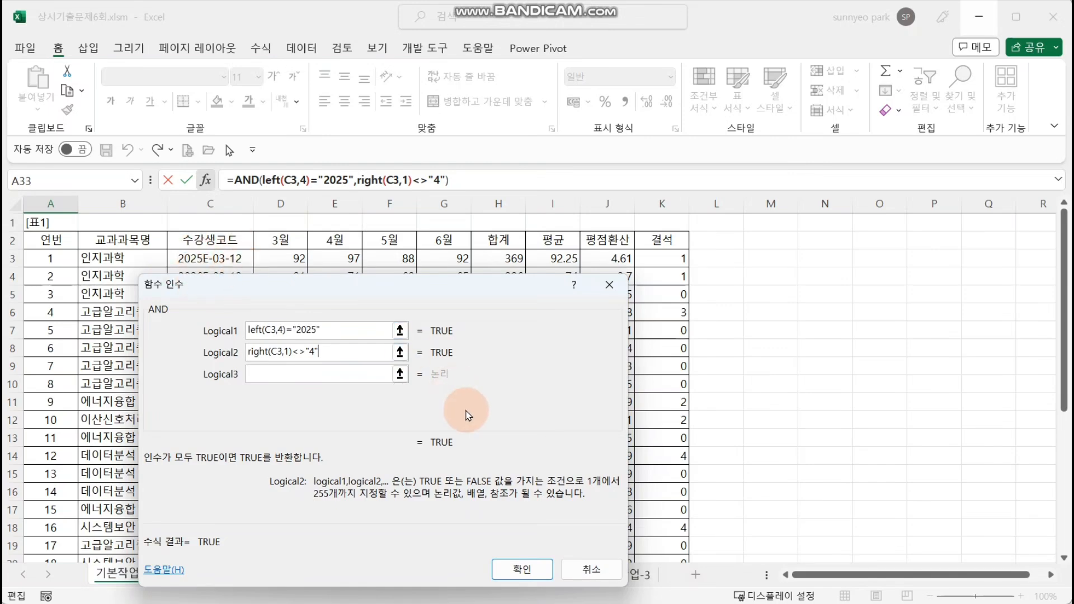
{"action": "key", "text": "Return"}
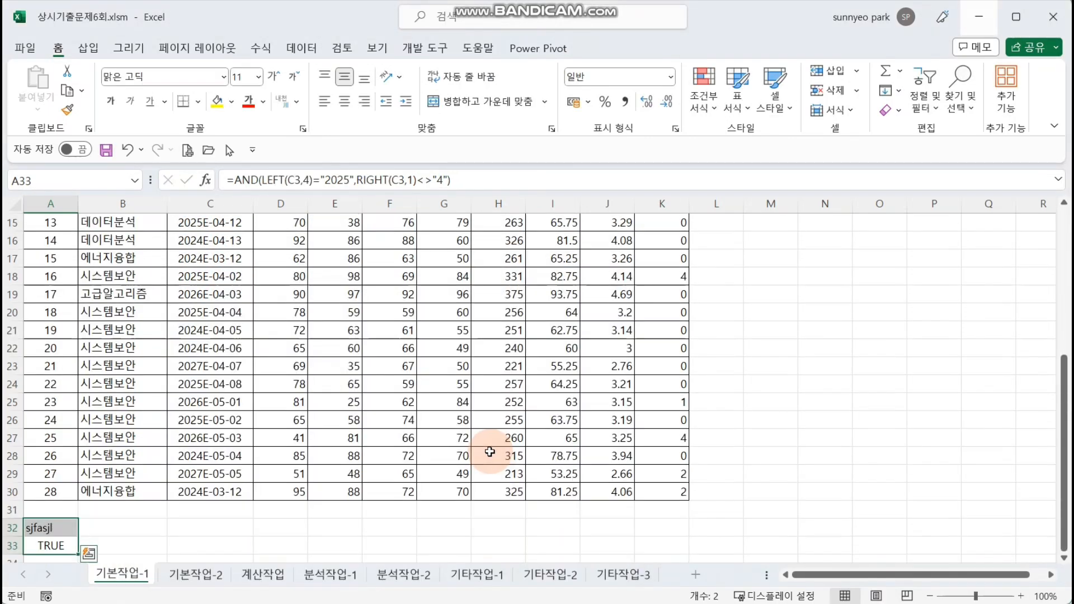
{"action": "left_click", "coordinate": [374, 381]}
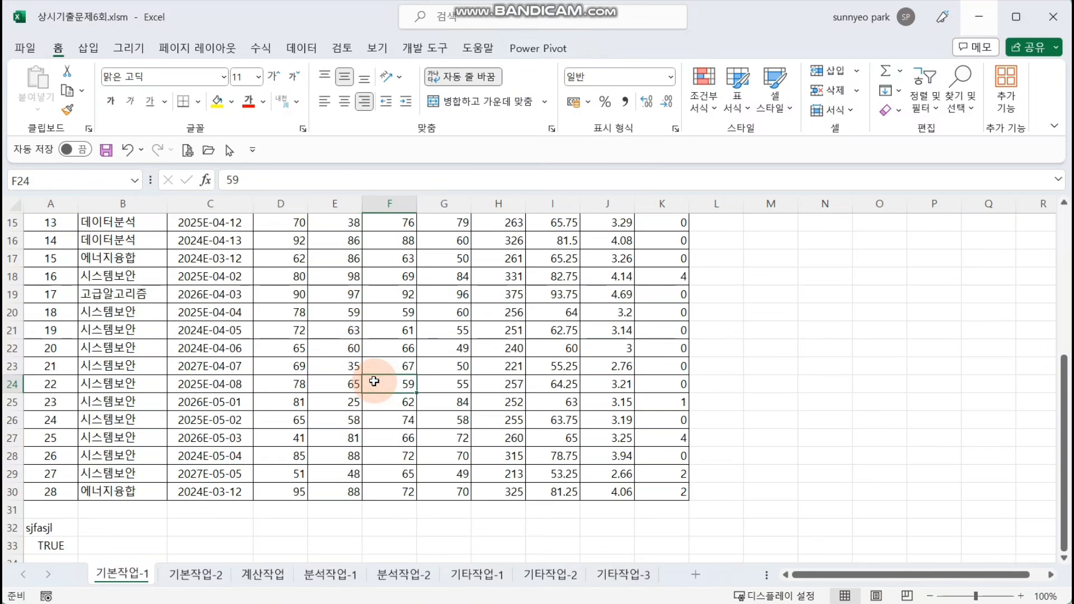
{"action": "left_click", "coordinate": [340, 367]}
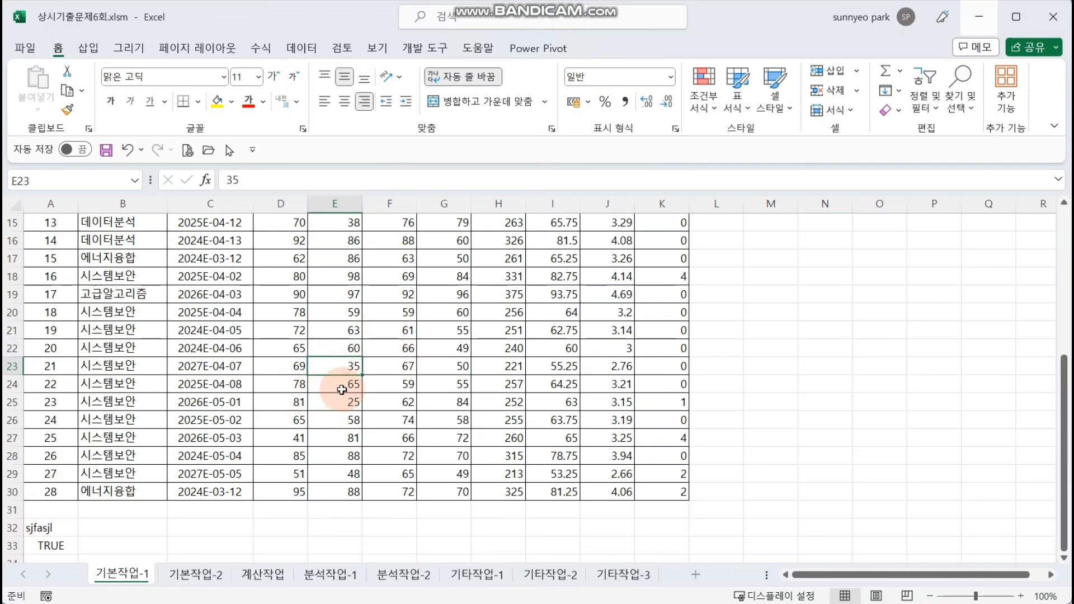
Run an advanced filter on A2:K30 with criteria range A32:A33, copying the results to A35 on sheet 기본작업-1
{"action": "left_click", "coordinate": [301, 48]}
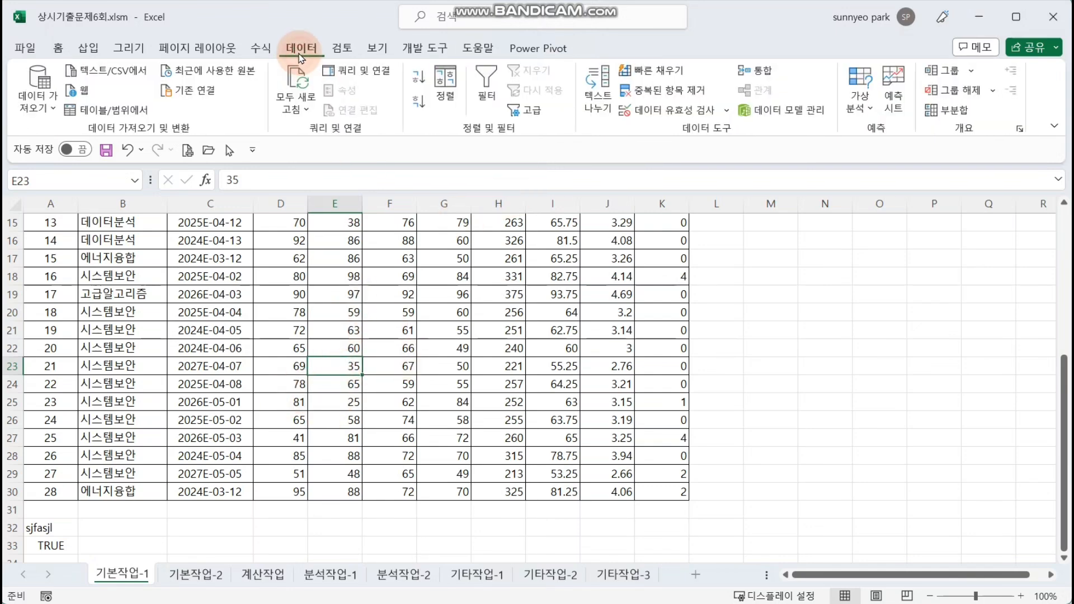
{"action": "left_click", "coordinate": [534, 112]}
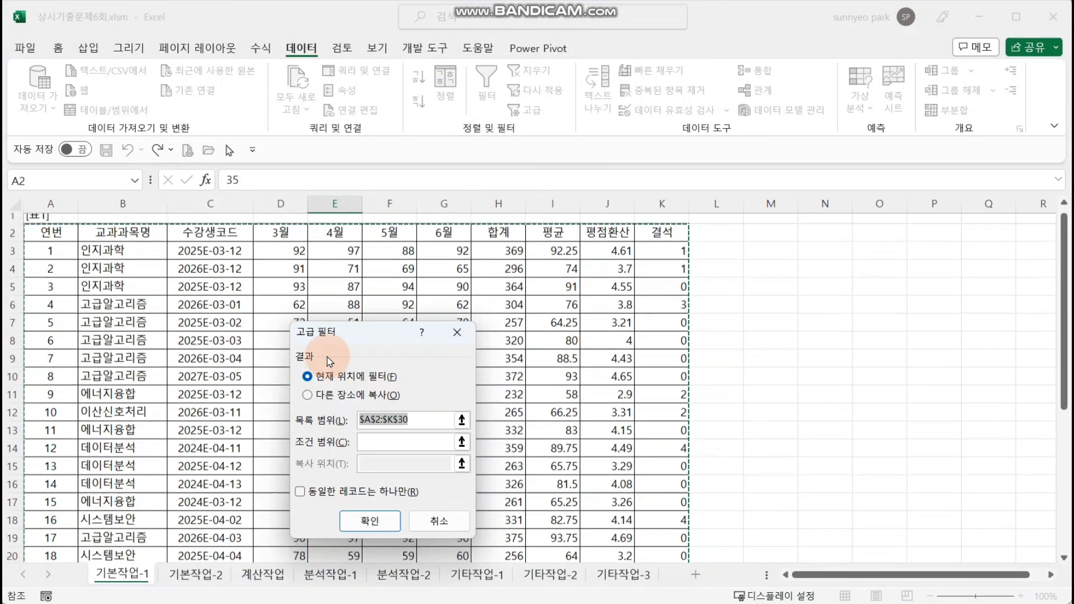
{"action": "left_click", "coordinate": [369, 395]}
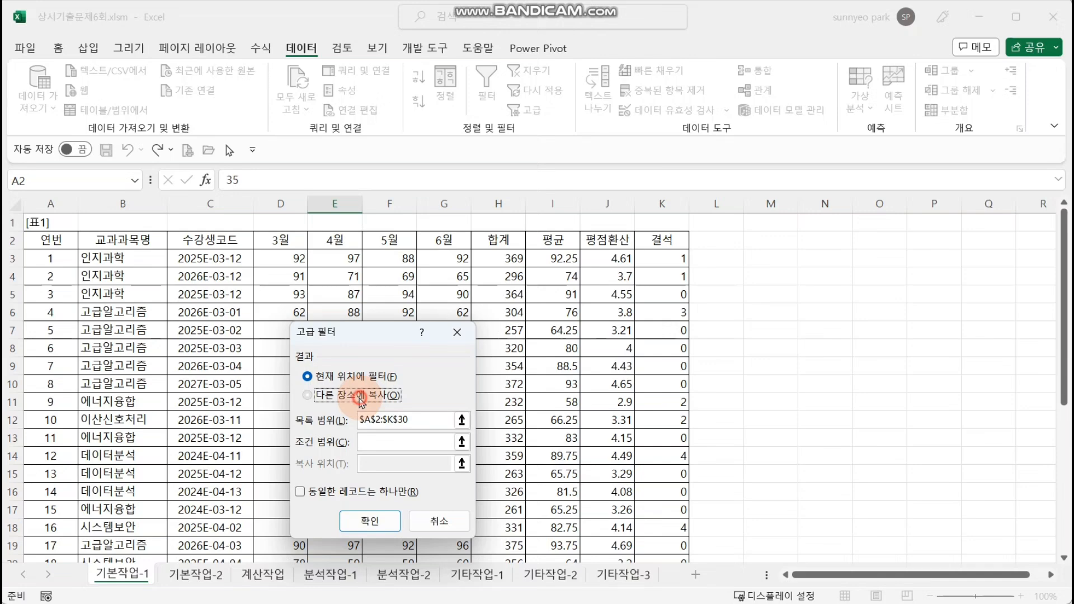
{"action": "left_click", "coordinate": [385, 440]}
{"action": "scroll", "coordinate": [385, 438], "scroll_direction": "down", "scroll_amount": 6}
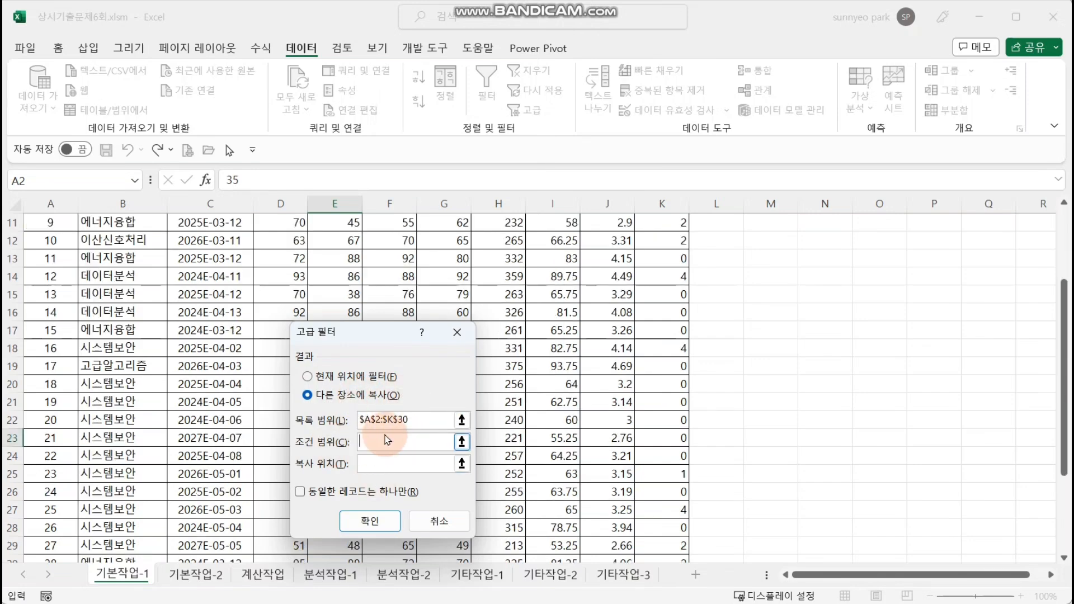
{"action": "scroll", "coordinate": [385, 439], "scroll_direction": "down", "scroll_amount": 3}
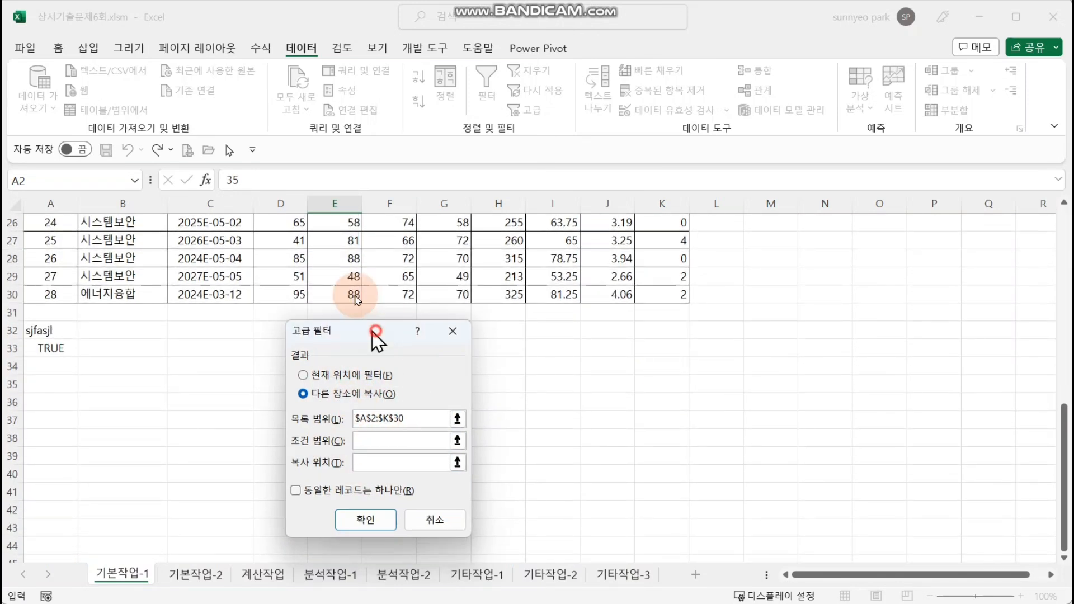
{"action": "left_click_drag", "start_coordinate": [377, 335], "coordinate": [352, 293]}
{"action": "left_click_drag", "start_coordinate": [72, 335], "coordinate": [84, 352]}
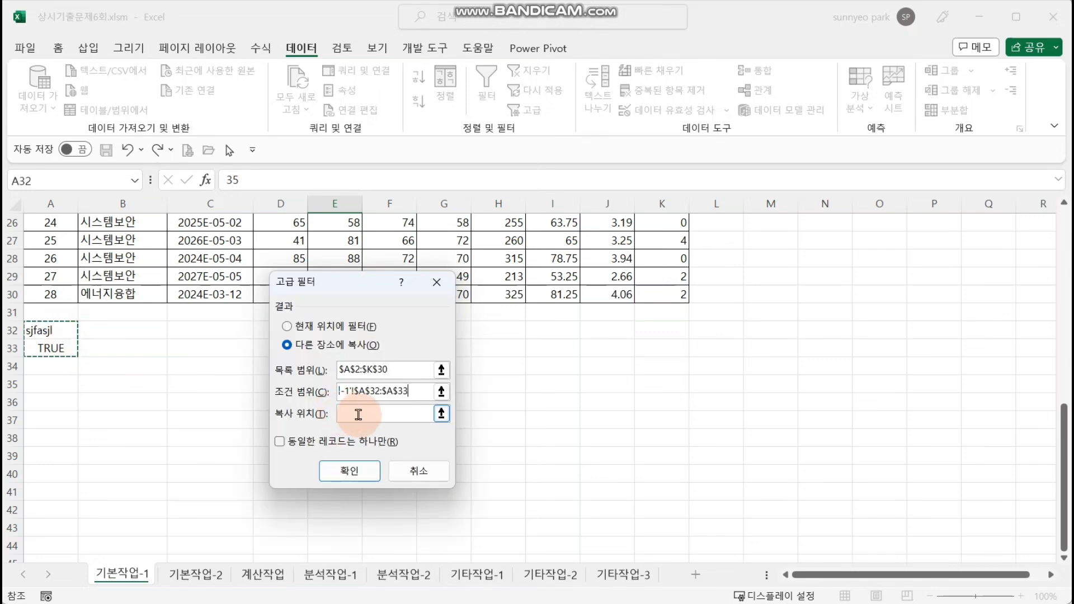
{"action": "left_click", "coordinate": [358, 414]}
{"action": "left_click", "coordinate": [64, 384]}
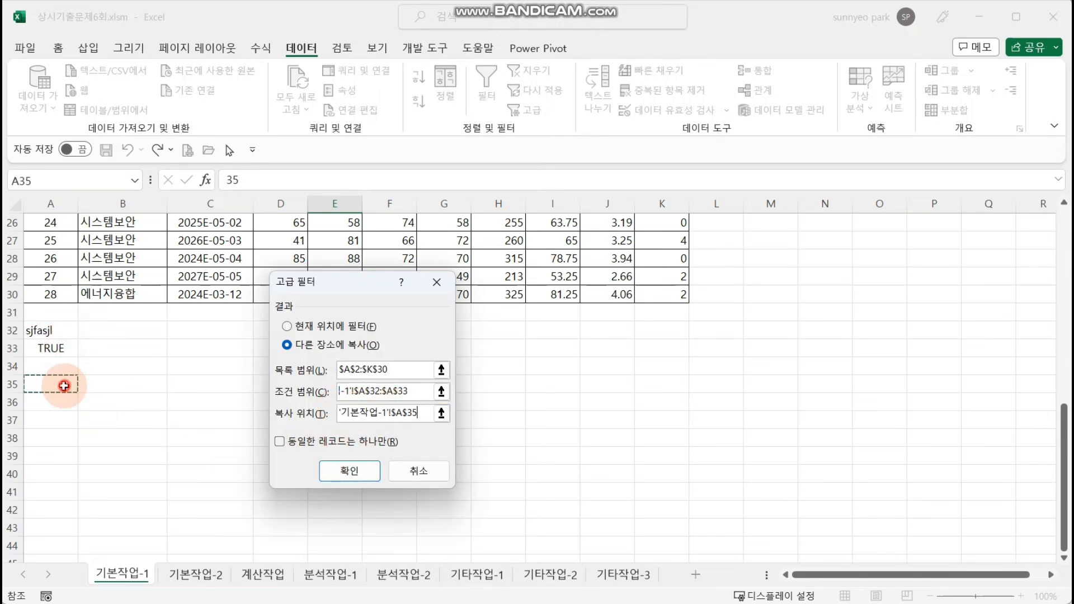
{"action": "left_click", "coordinate": [352, 471]}
Check the 수강생코드 values in C36:C45 of the extracted table against the criteria
{"action": "scroll", "coordinate": [369, 392], "scroll_direction": "down", "scroll_amount": 4}
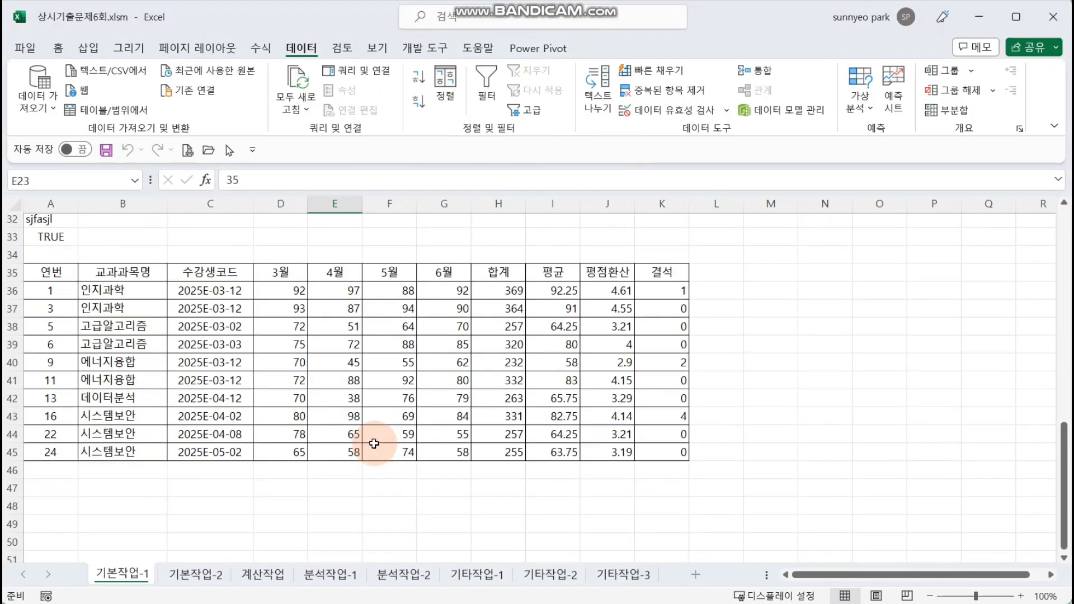
{"action": "left_click_drag", "start_coordinate": [207, 276], "coordinate": [222, 434]}
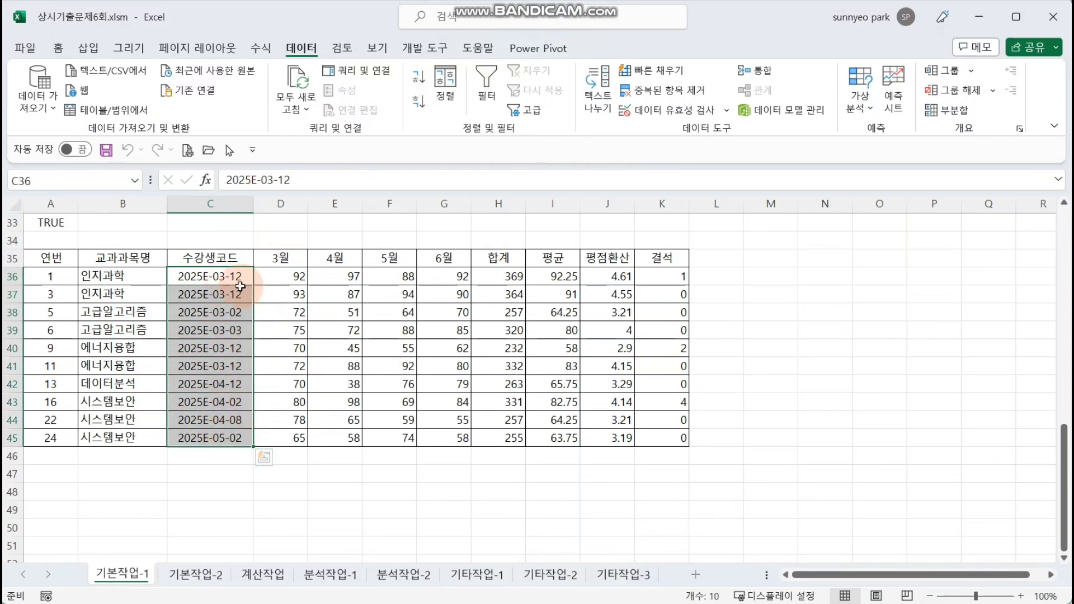
{"action": "left_click", "coordinate": [227, 456]}
{"action": "left_click", "coordinate": [518, 418]}
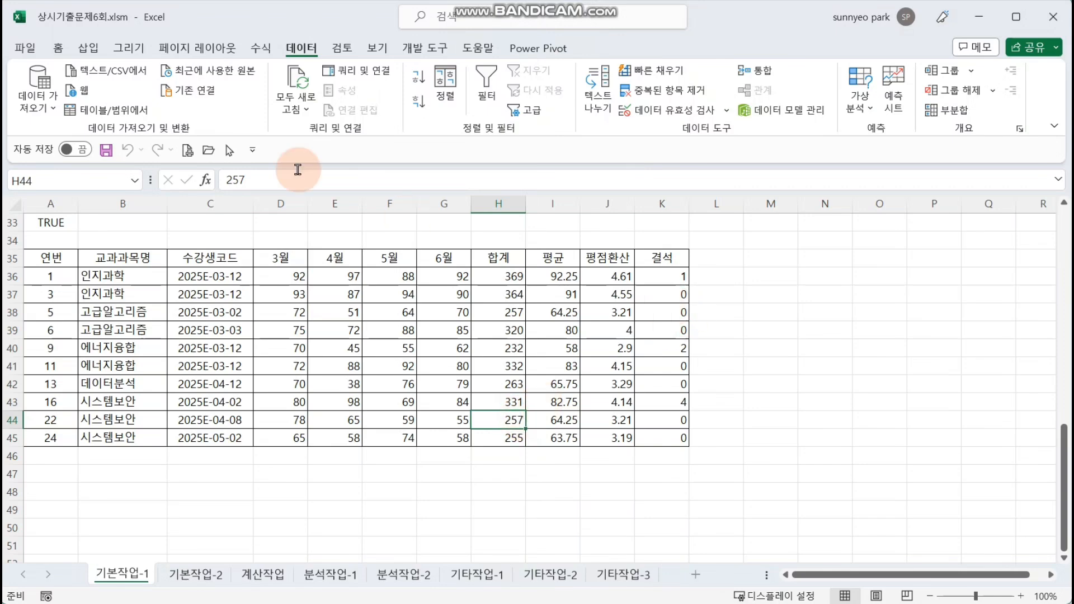
Switch to the workbook 상시기출문제7회.xlsm and look over the 1차평가 to 3차평가 marks and the 승진시험 column
{"action": "left_click", "coordinate": [979, 17]}
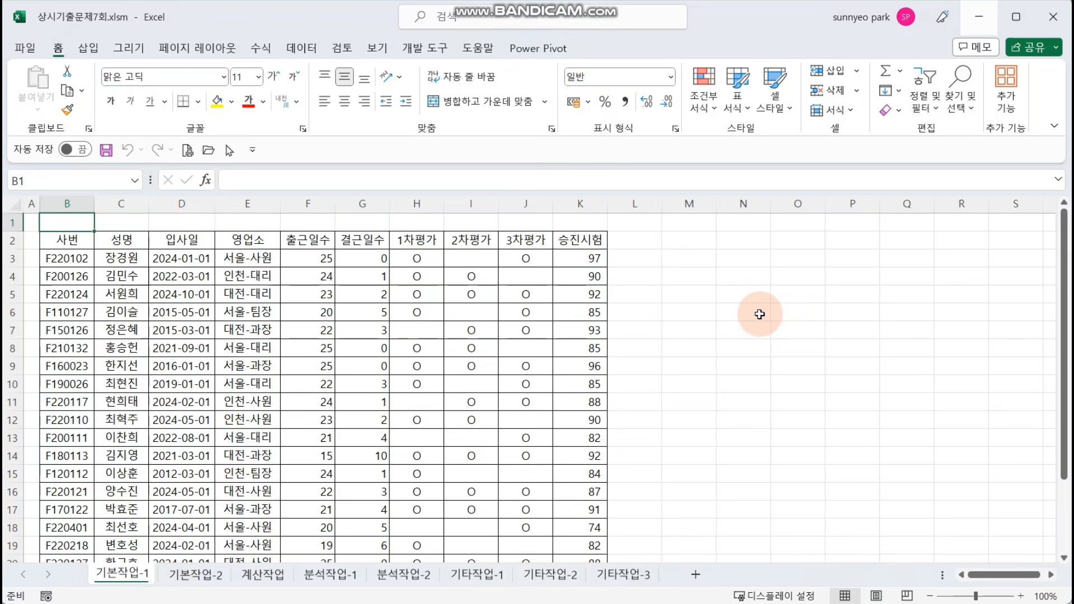
{"action": "left_click_drag", "start_coordinate": [417, 258], "coordinate": [530, 457]}
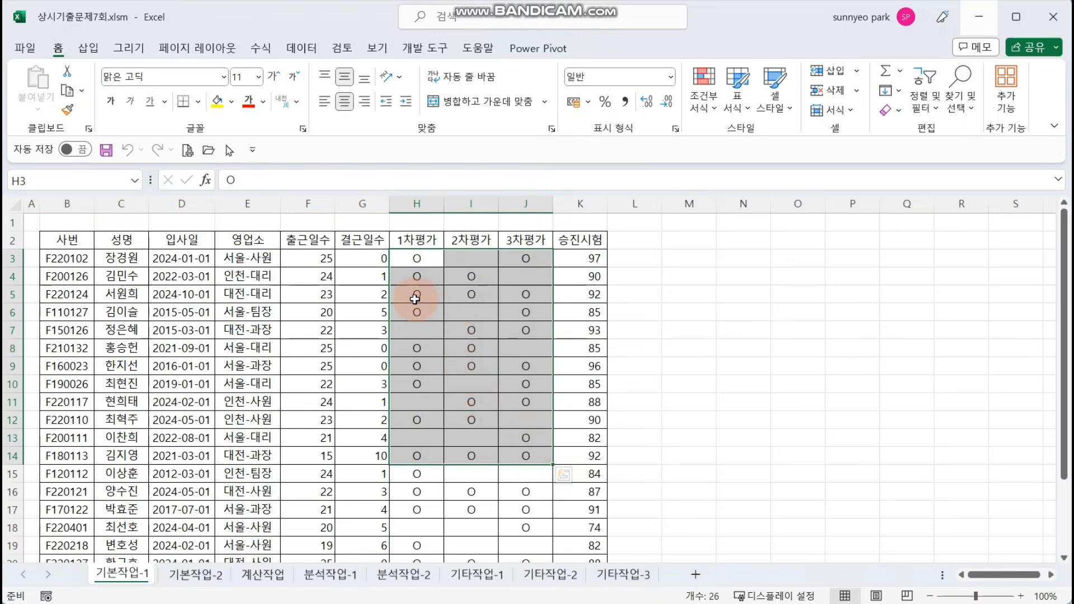
{"action": "left_click_drag", "start_coordinate": [415, 294], "coordinate": [525, 295]}
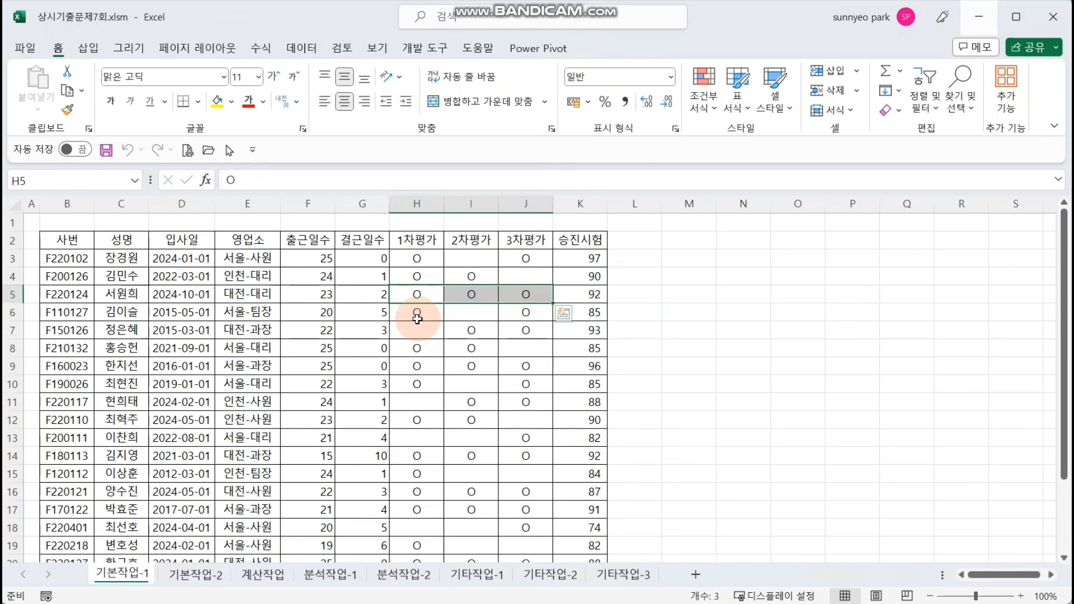
{"action": "left_click_drag", "start_coordinate": [417, 319], "coordinate": [522, 312]}
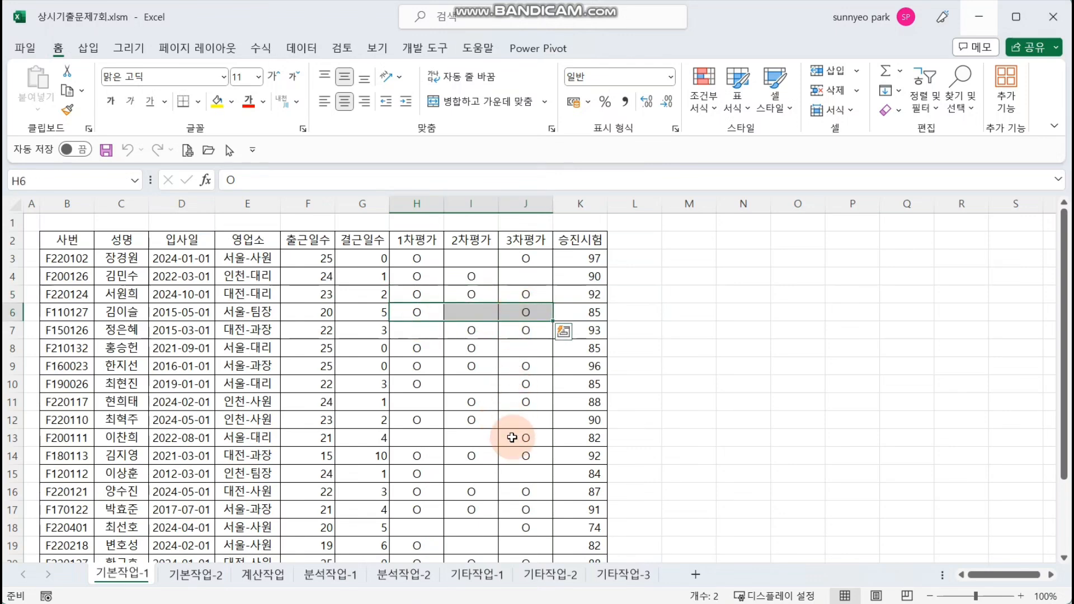
{"action": "left_click", "coordinate": [533, 441]}
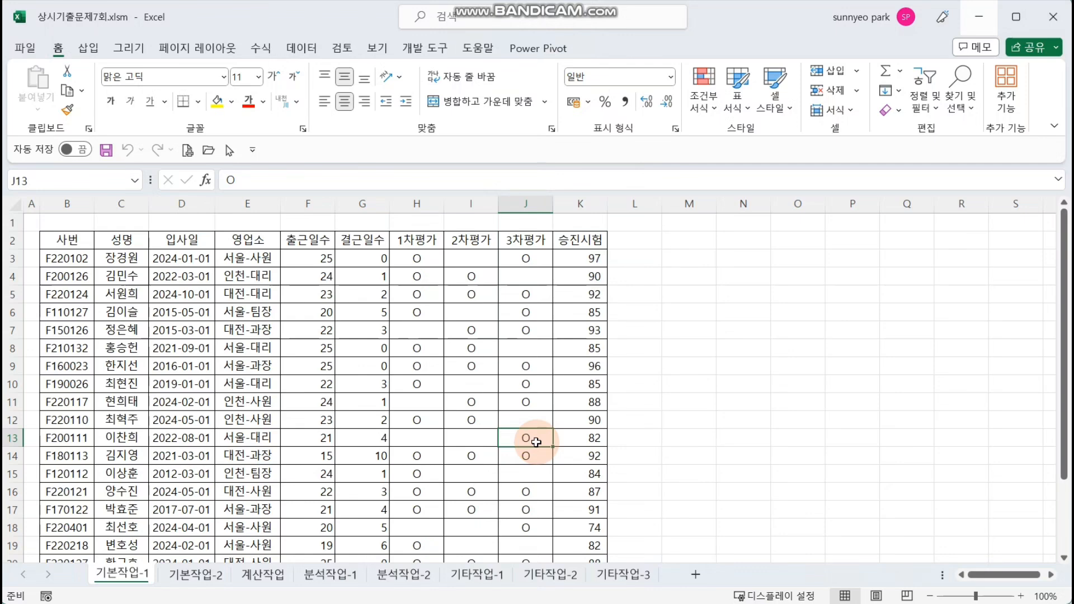
{"action": "left_click", "coordinate": [579, 333]}
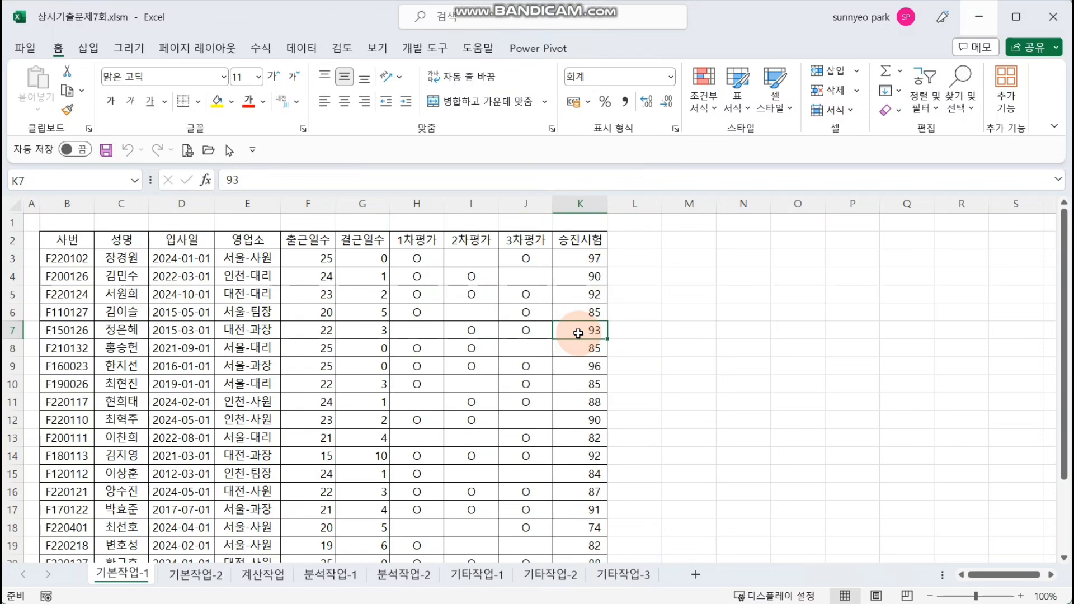
Enter the criteria heading 조건1 in B26 beneath the table on sheet 기본작업-1
{"action": "scroll", "coordinate": [266, 305], "scroll_direction": "down", "scroll_amount": 5}
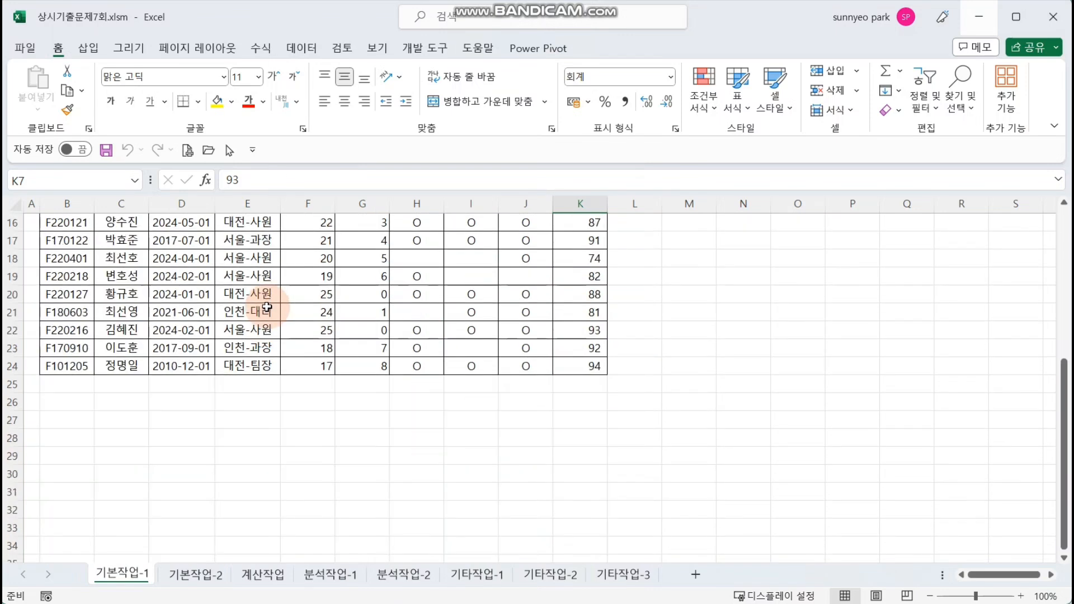
{"action": "scroll", "coordinate": [267, 307], "scroll_direction": "down", "scroll_amount": 2}
{"action": "left_click_drag", "start_coordinate": [71, 312], "coordinate": [72, 329]}
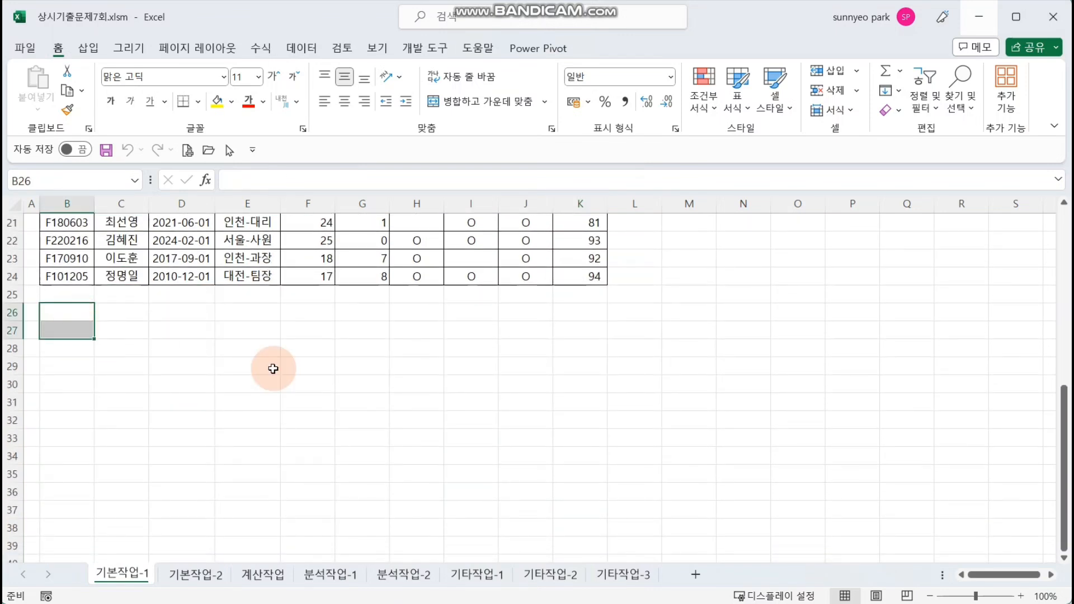
{"action": "type", "text": "조거"}
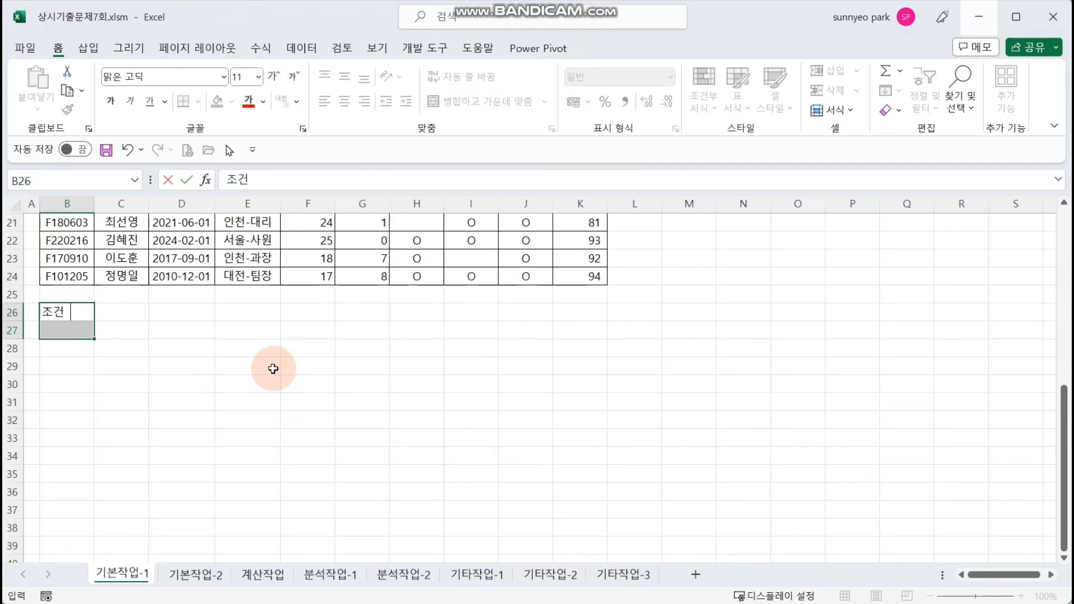
{"action": "type", "text": "1"}
{"action": "key", "text": "Return"}
Start an AND formula in B27 through its function arguments and set the first condition to counta(H3:J3)=3
{"action": "type", "text": "=and("}
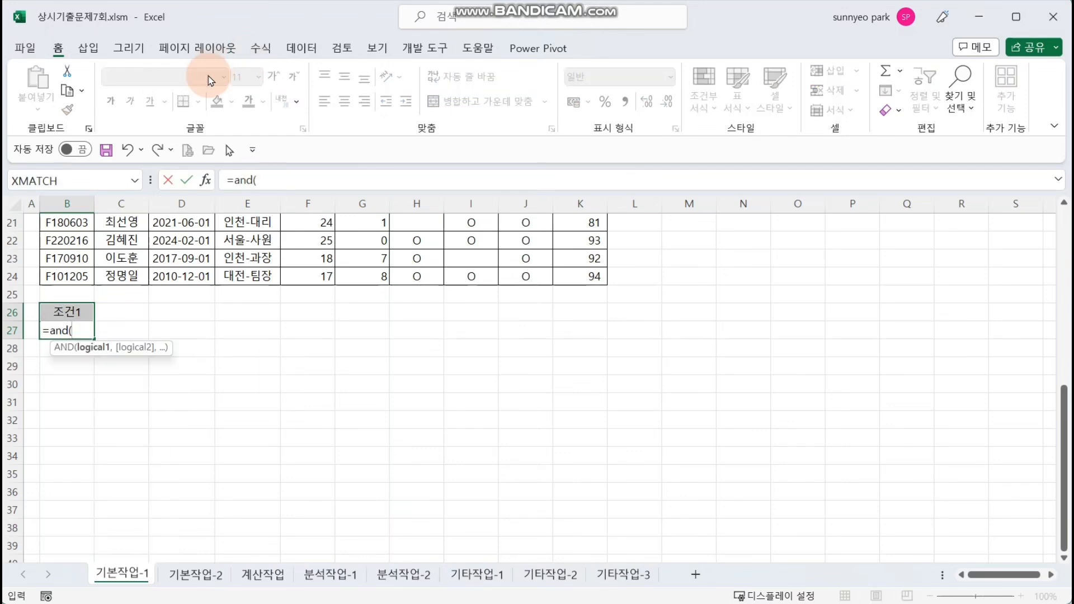
{"action": "left_click", "coordinate": [206, 179]}
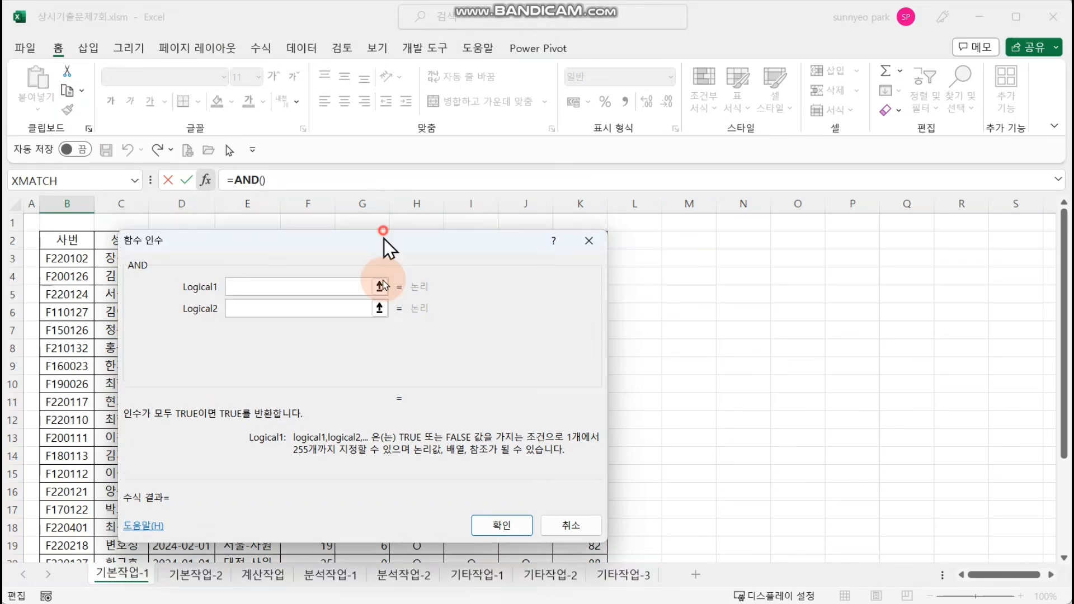
{"action": "left_click_drag", "start_coordinate": [383, 238], "coordinate": [515, 286]}
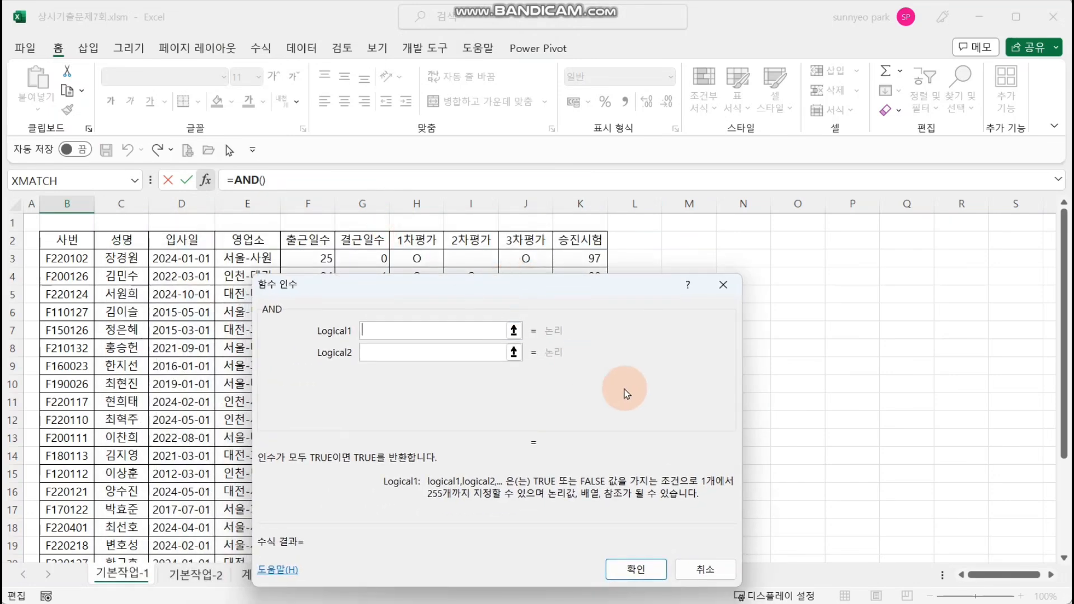
{"action": "type", "text": "counta("}
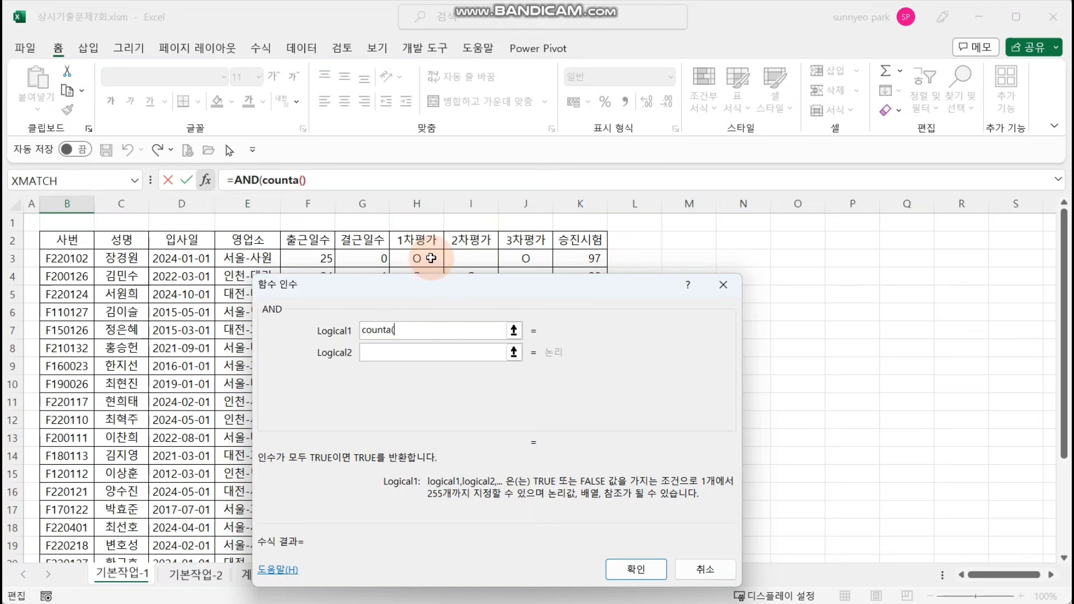
{"action": "left_click_drag", "start_coordinate": [419, 258], "coordinate": [501, 258]}
{"action": "type", "text": ")"}
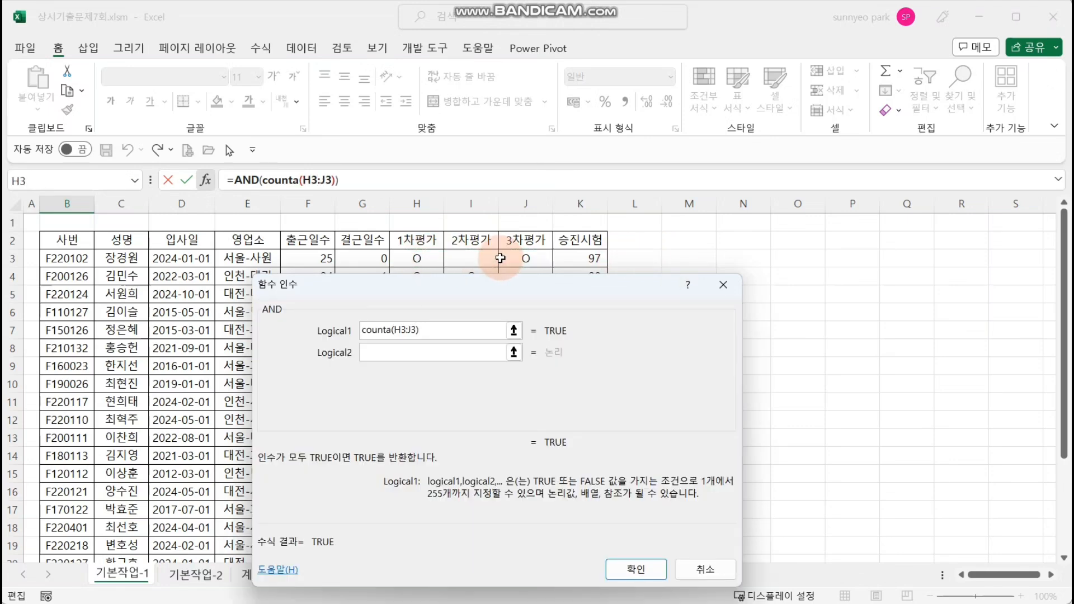
{"action": "type", "text": "=3"}
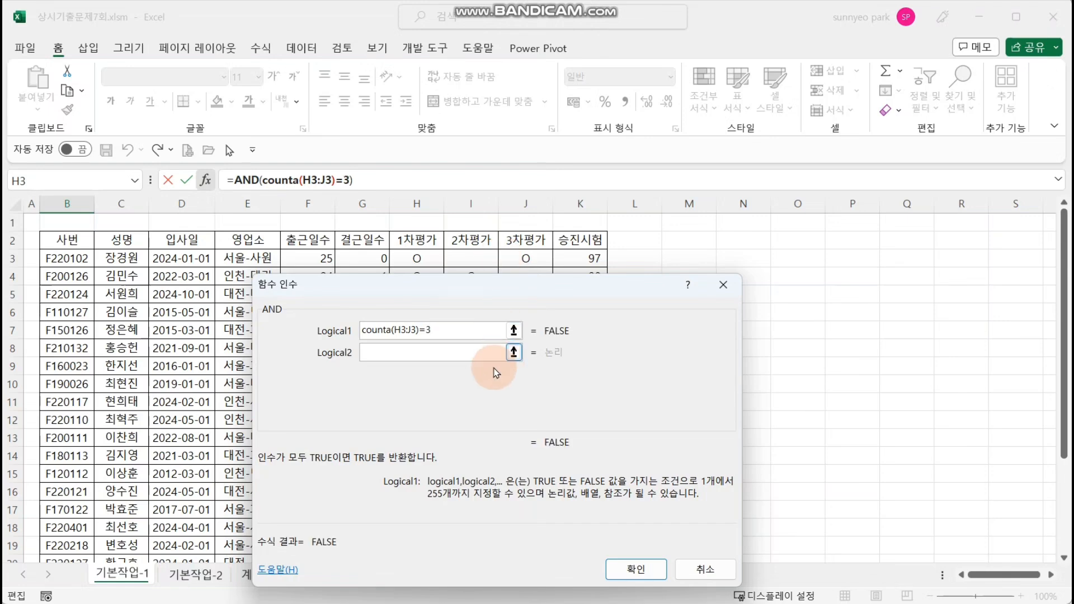
Set the second AND condition to K3>=90 and complete the criteria formula in B27
{"action": "left_click", "coordinate": [443, 347]}
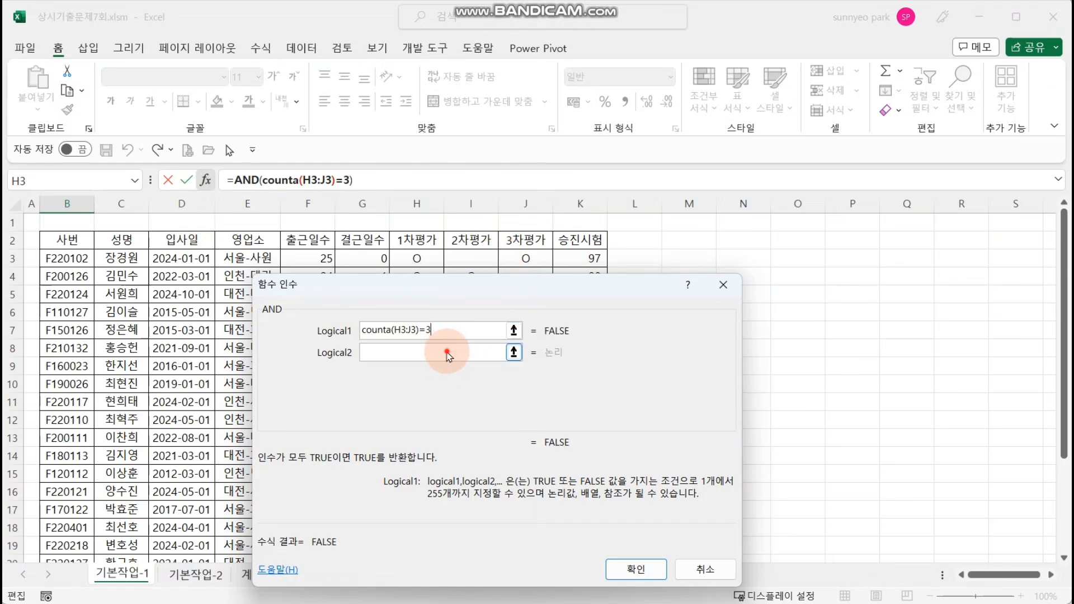
{"action": "left_click", "coordinate": [588, 259]}
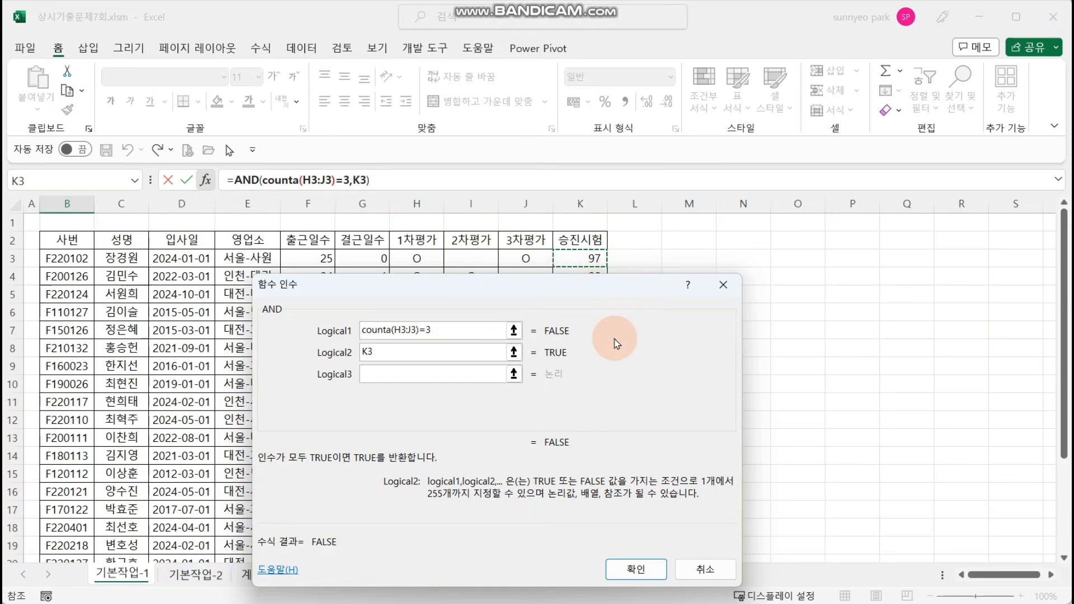
{"action": "type", "text": ">=90"}
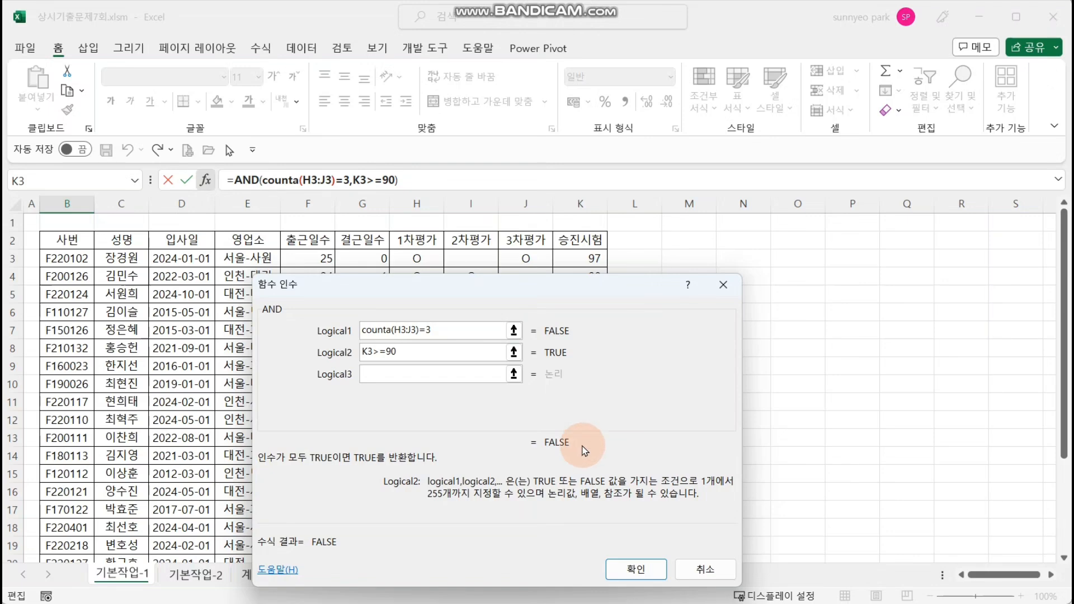
{"action": "key", "text": "Return"}
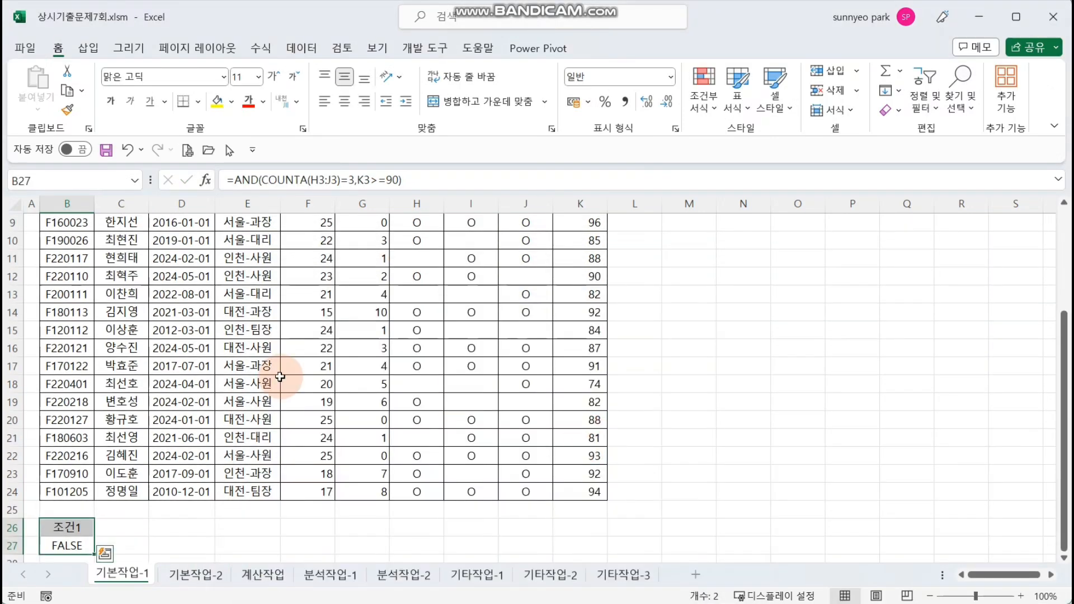
Run an advanced filter on B2:K24 with criteria range B26:B27, copying the results to B29
{"action": "left_click", "coordinate": [267, 384]}
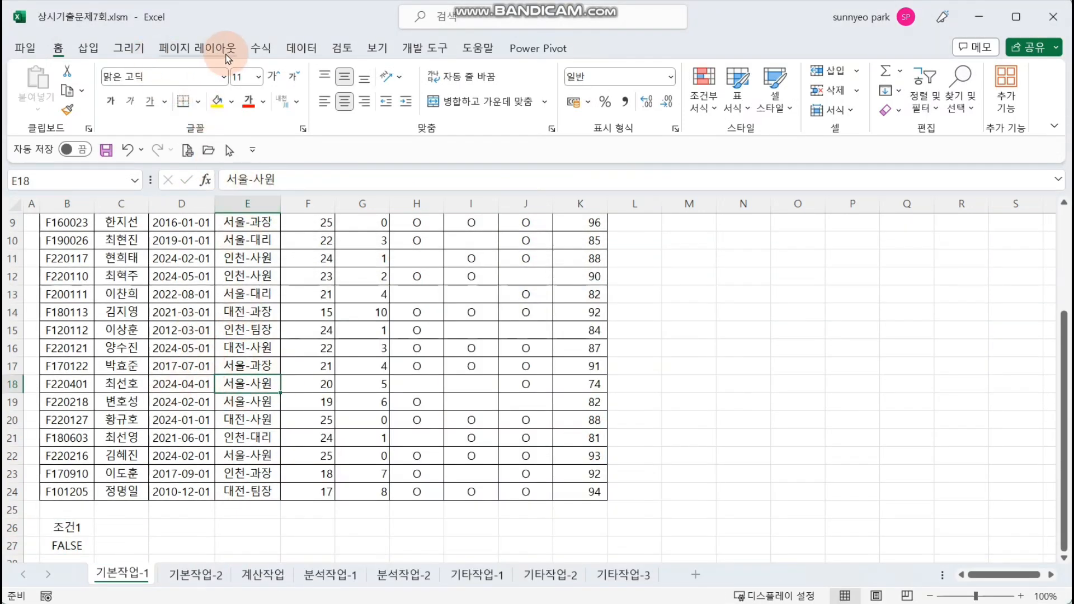
{"action": "left_click", "coordinate": [301, 48]}
{"action": "left_click", "coordinate": [526, 108]}
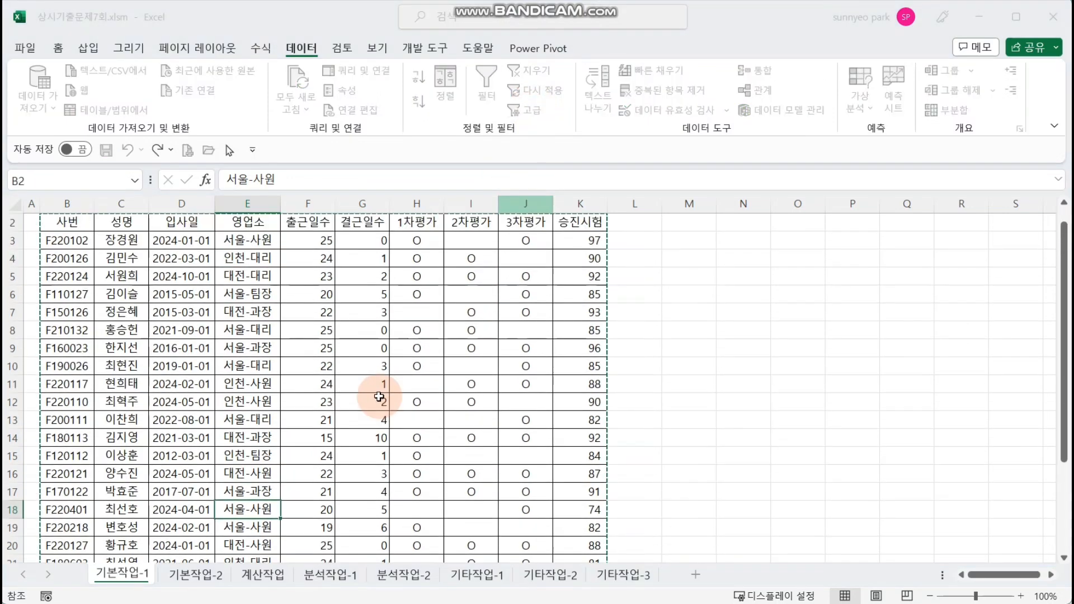
{"action": "left_click", "coordinate": [476, 395]}
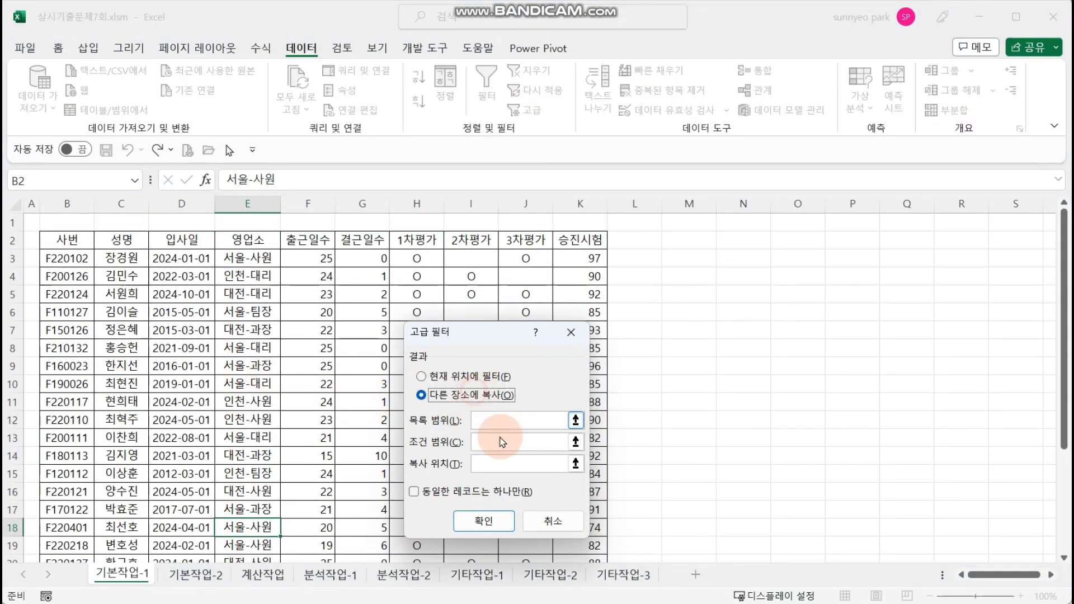
{"action": "left_click", "coordinate": [497, 442]}
{"action": "scroll", "coordinate": [337, 411], "scroll_direction": "down", "scroll_amount": 3}
{"action": "scroll", "coordinate": [337, 411], "scroll_direction": "down", "scroll_amount": 2}
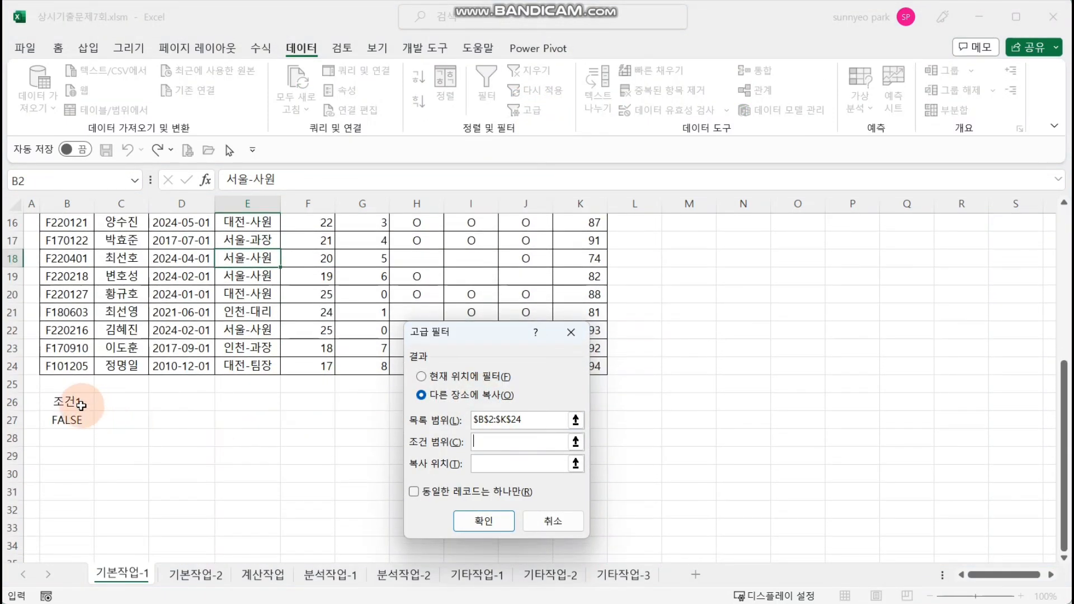
{"action": "left_click_drag", "start_coordinate": [67, 401], "coordinate": [67, 420]}
{"action": "left_click", "coordinate": [516, 464]}
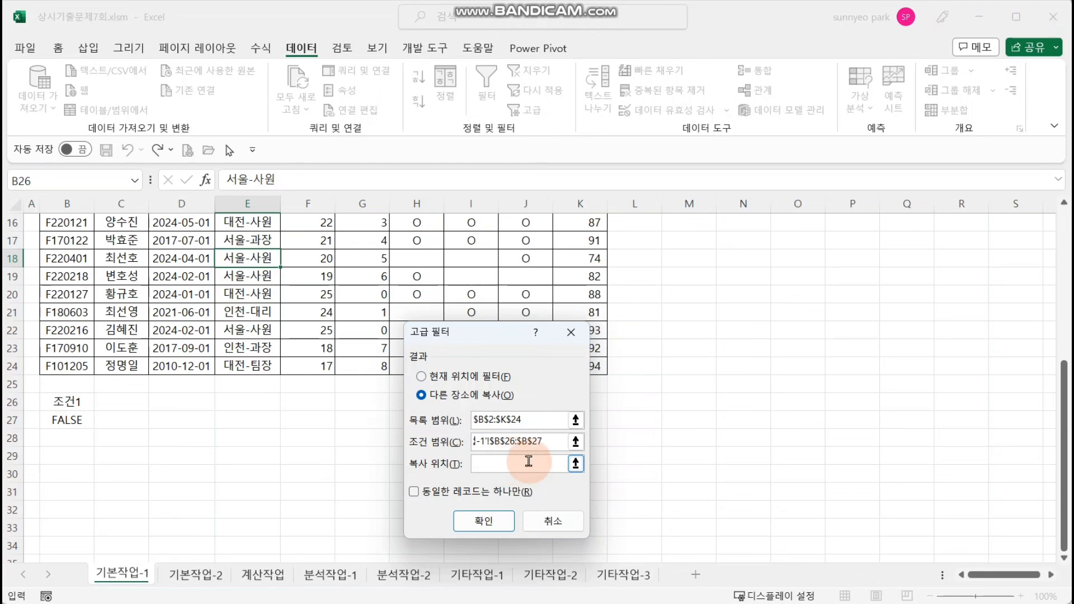
{"action": "left_click", "coordinate": [80, 456]}
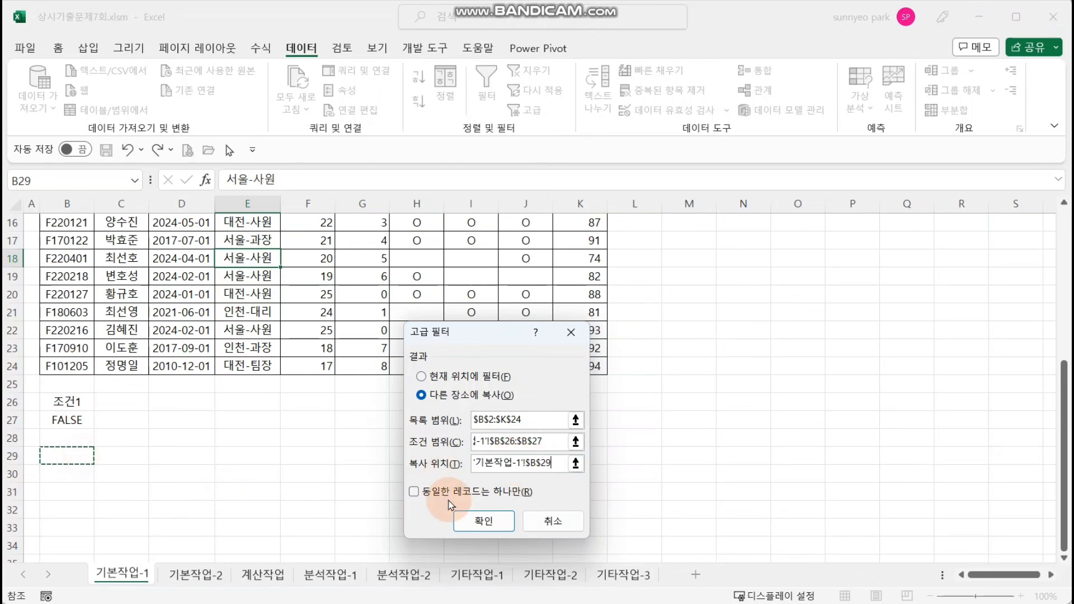
{"action": "left_click", "coordinate": [483, 521]}
Check the evaluation marks in columns H to J and the 승진시험 scores in the extracted table
{"action": "scroll", "coordinate": [460, 494], "scroll_direction": "down", "scroll_amount": 3}
{"action": "left_click_drag", "start_coordinate": [417, 294], "coordinate": [515, 374]}
{"action": "left_click_drag", "start_coordinate": [582, 299], "coordinate": [581, 384]}
{"action": "left_click", "coordinate": [560, 428]}
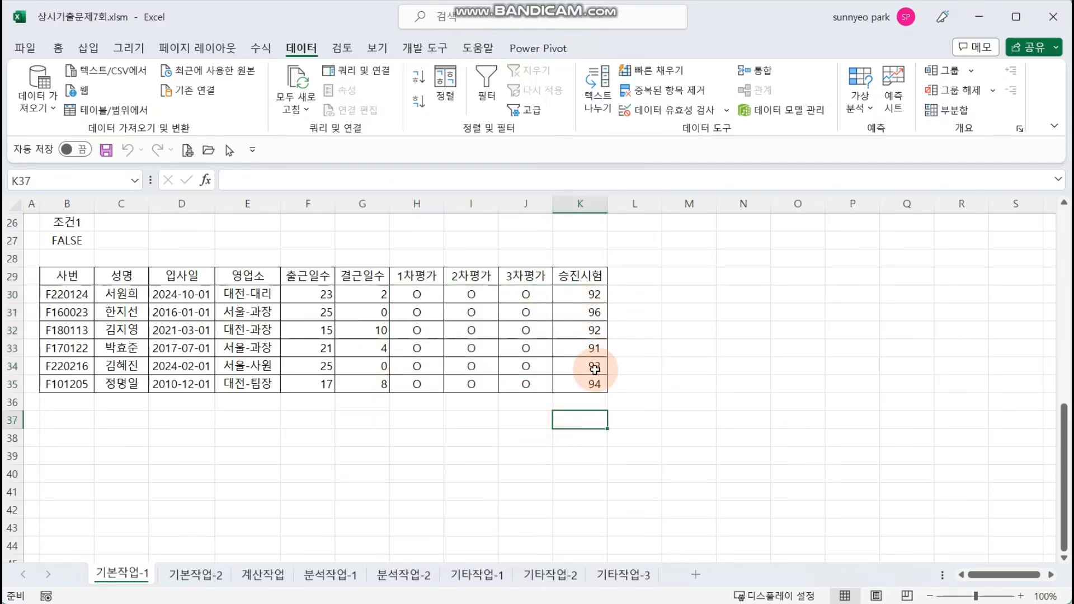